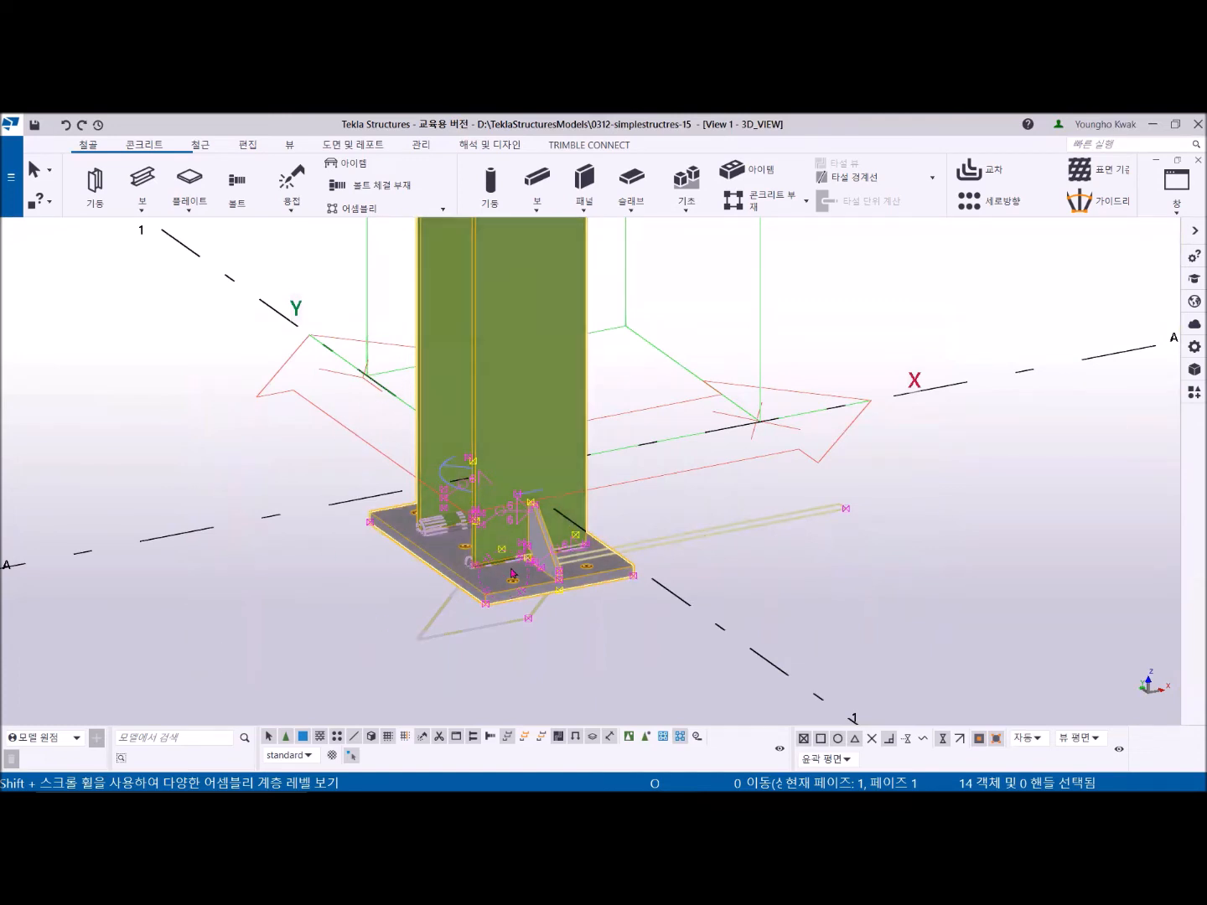
Step: Run a clash check on the selected column base objects, close the clash check manager and clear the selection
right_click(699, 267)
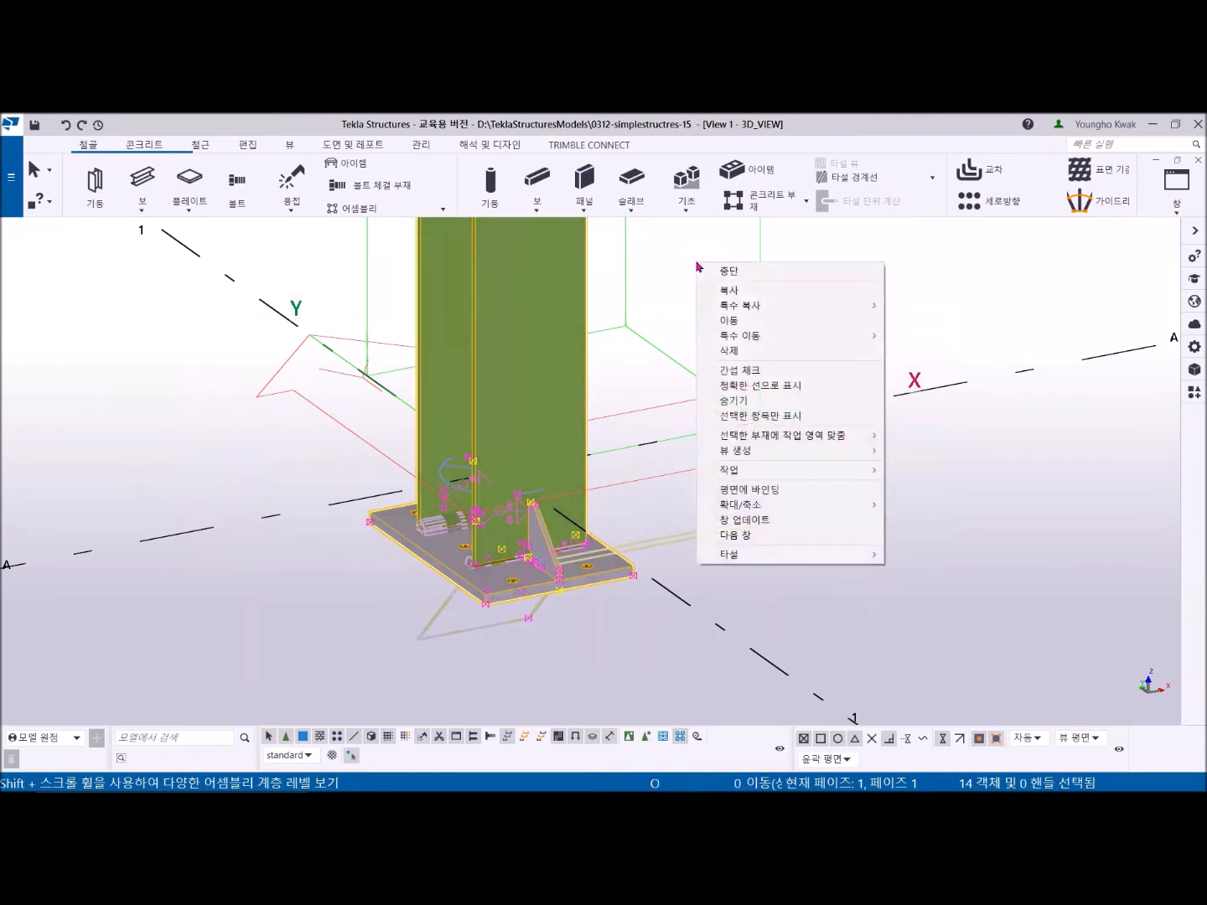
click(769, 374)
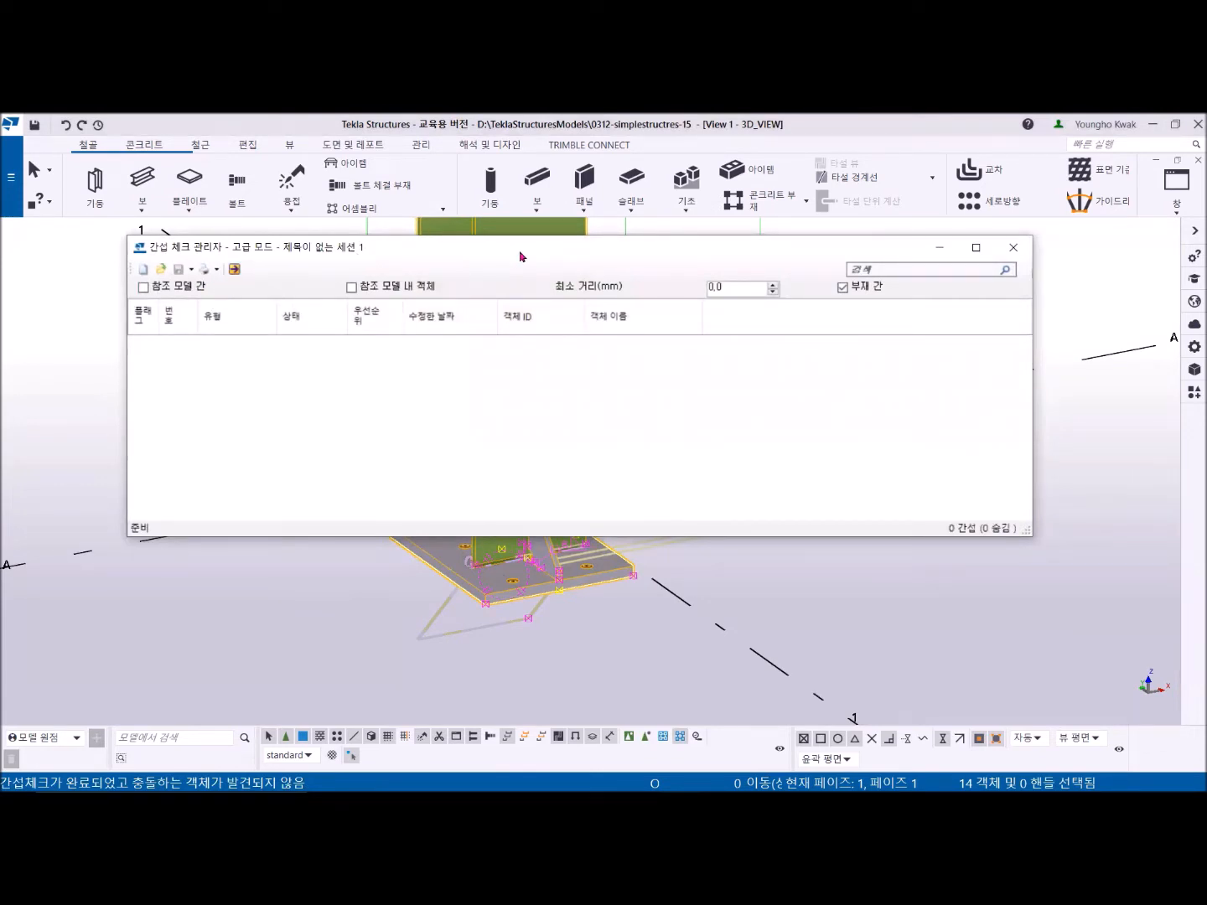
drag(521, 255, 510, 307)
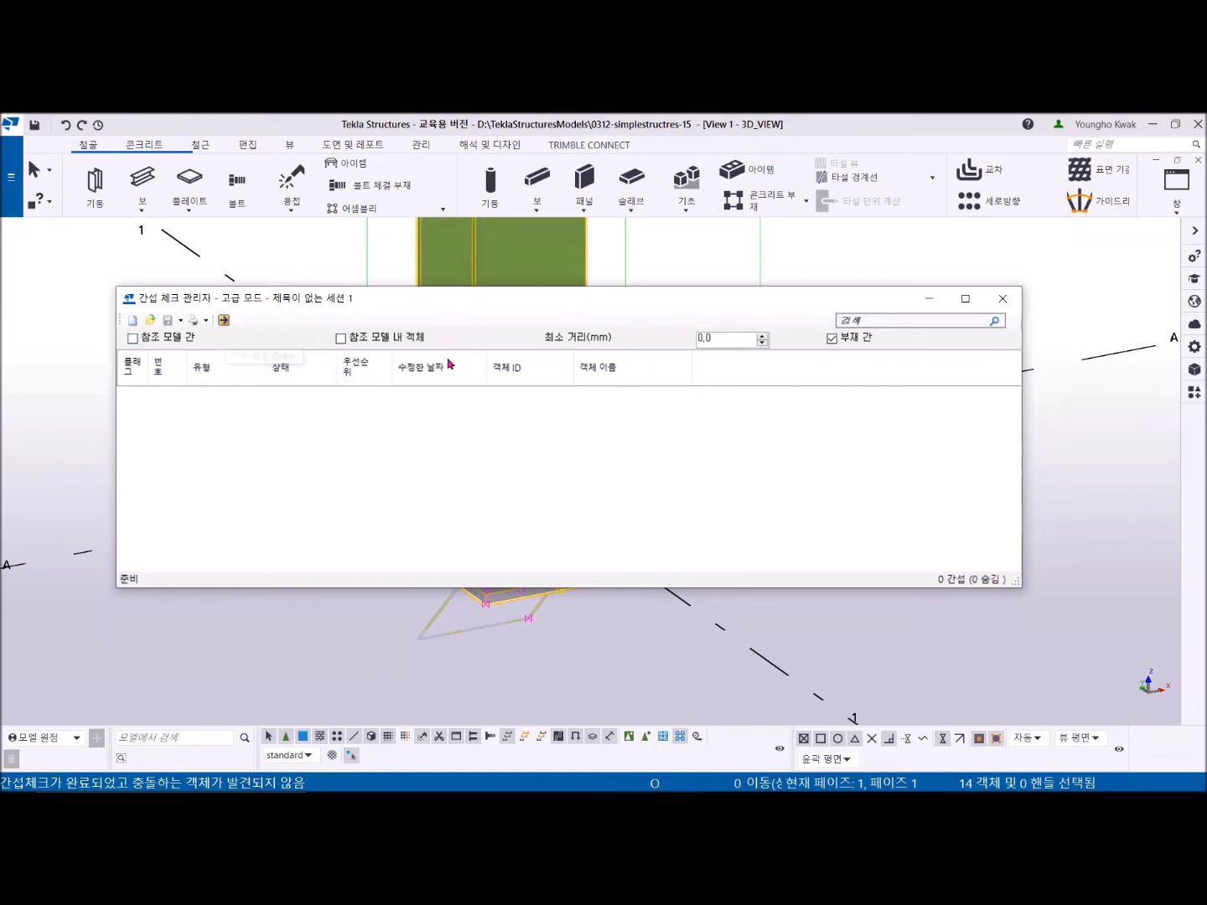
click(1003, 298)
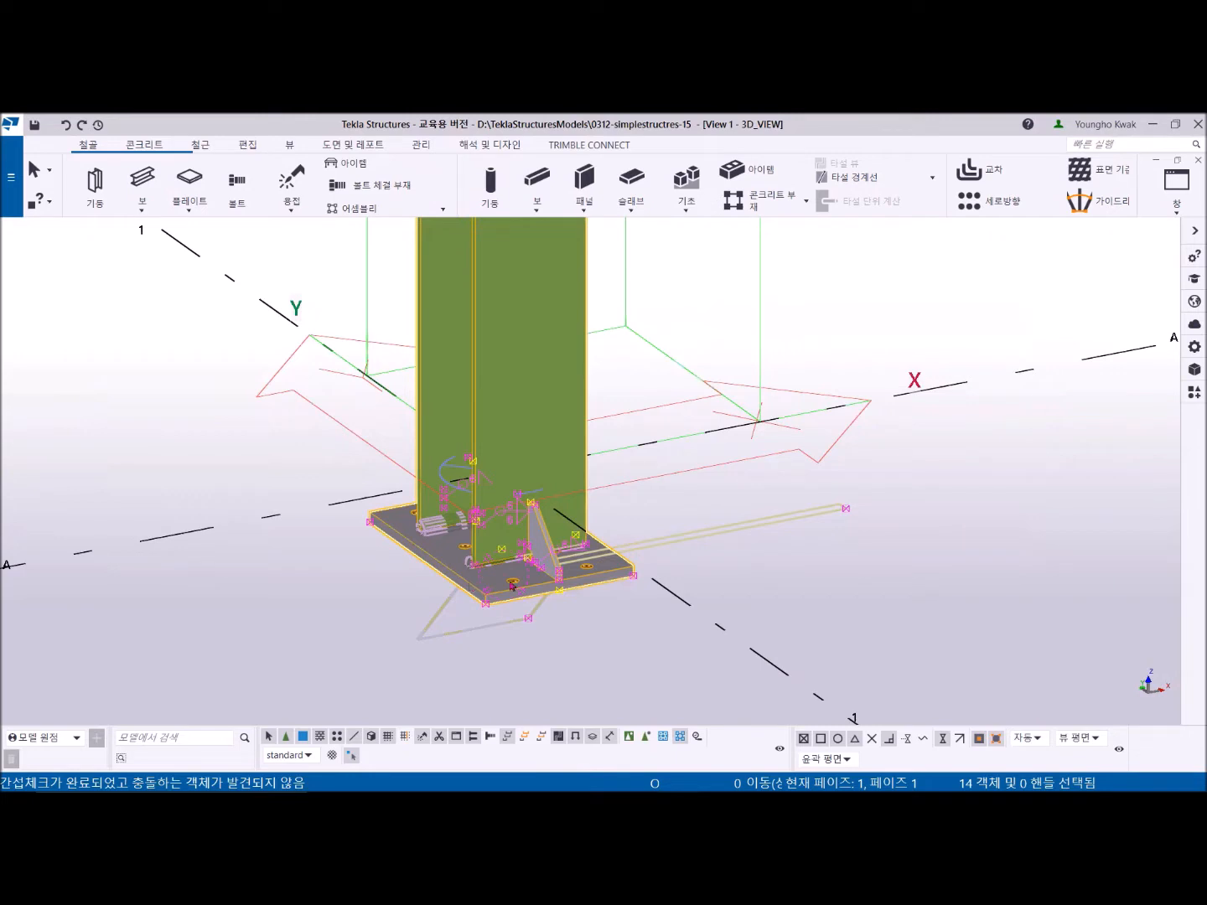
click(741, 586)
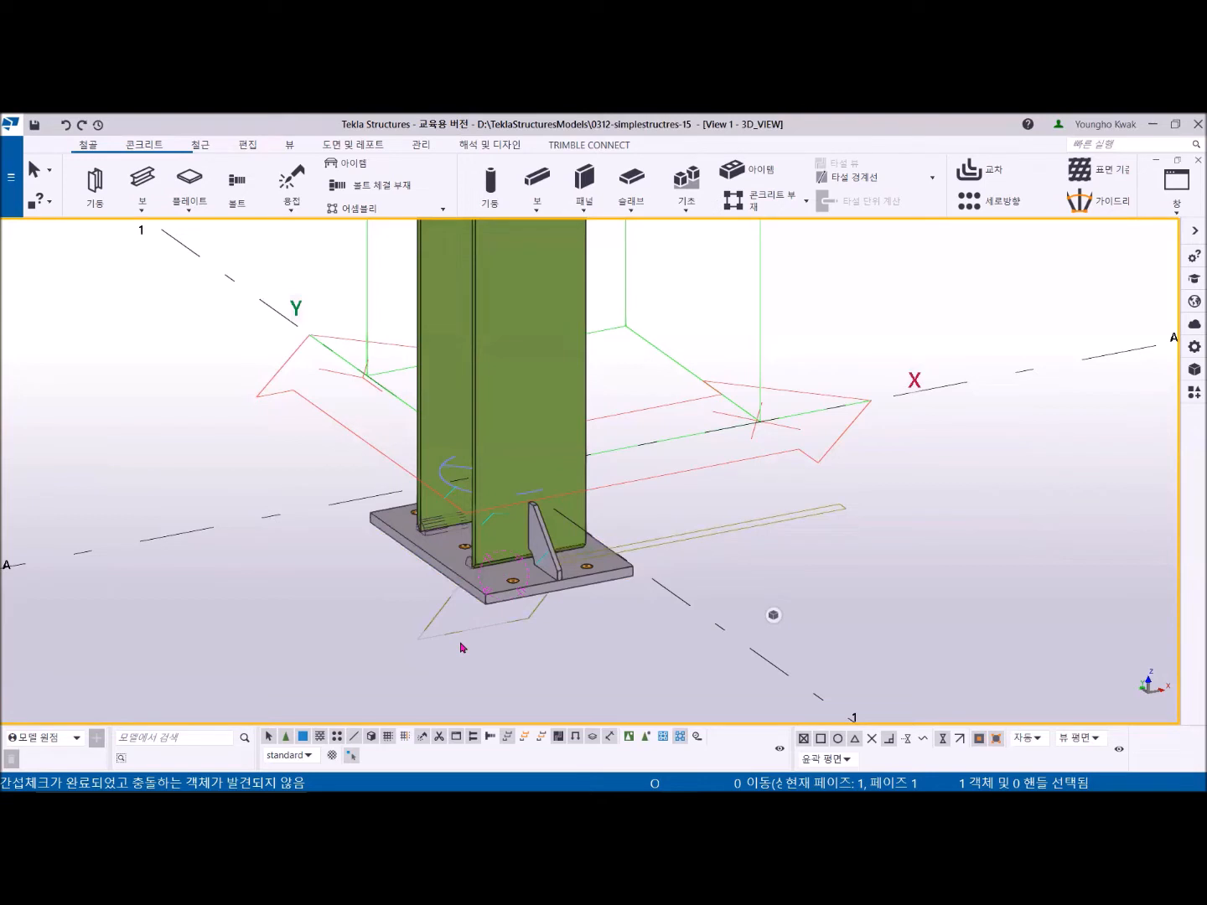
Step: Review the 3D view's object type visibility settings, including welds, cuts and fittings, and apply them to the view
double_click(163, 415)
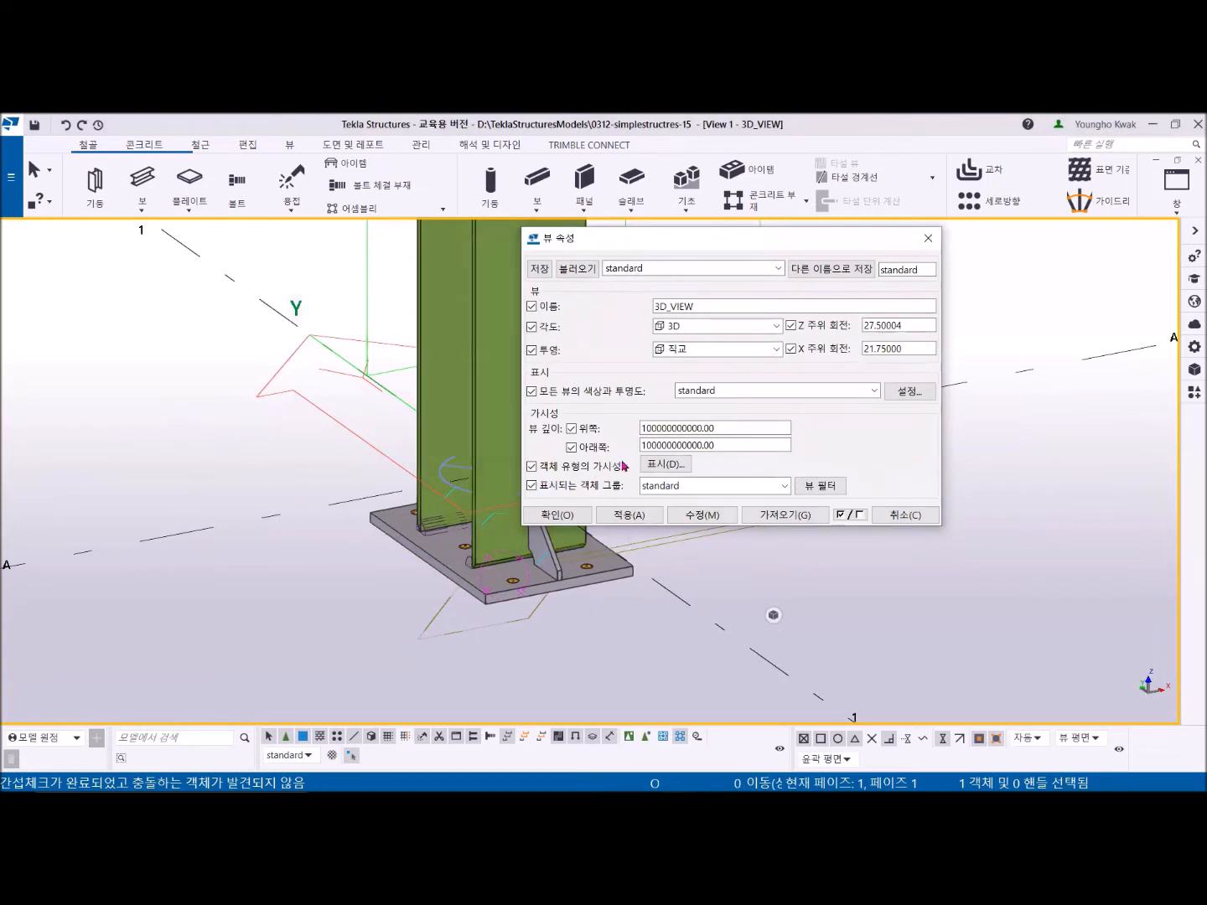
click(662, 464)
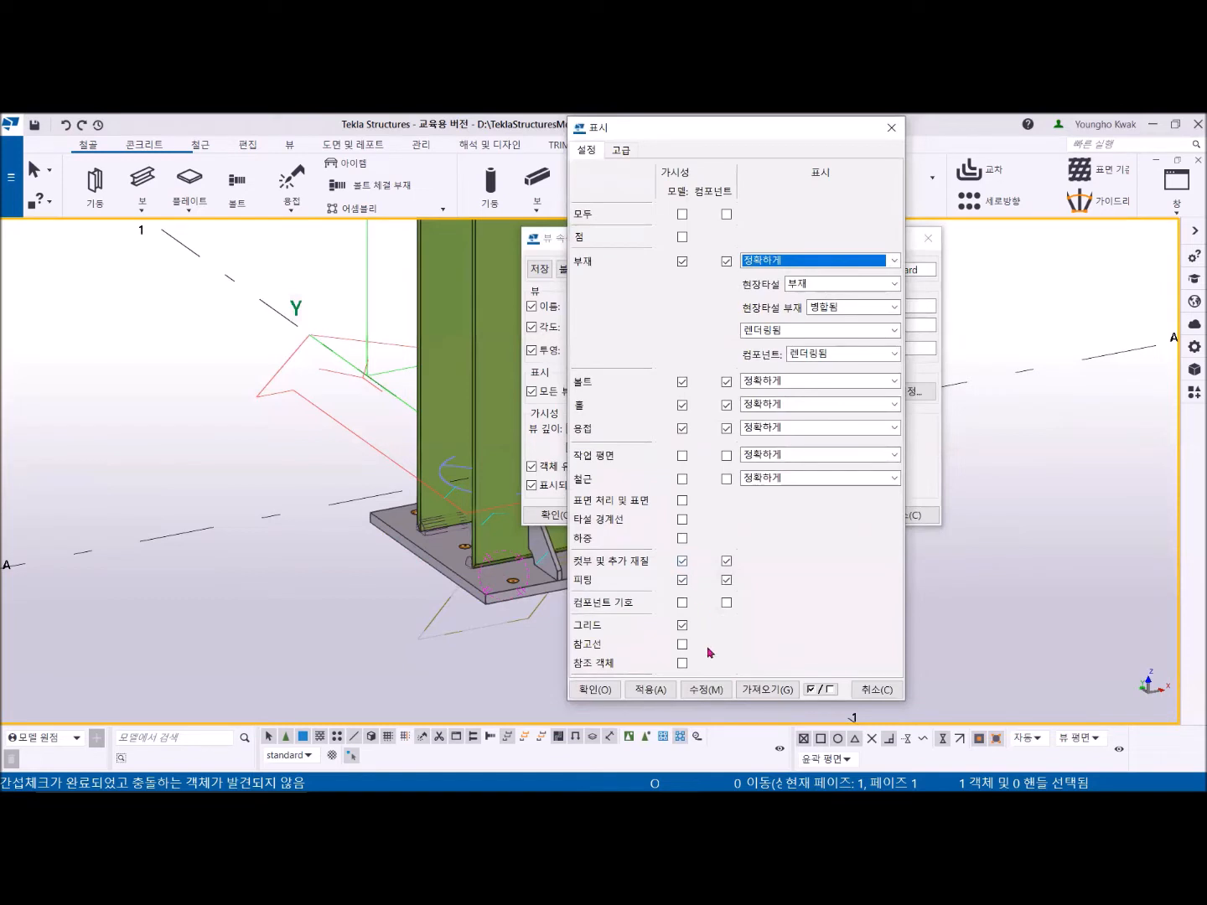
click(707, 692)
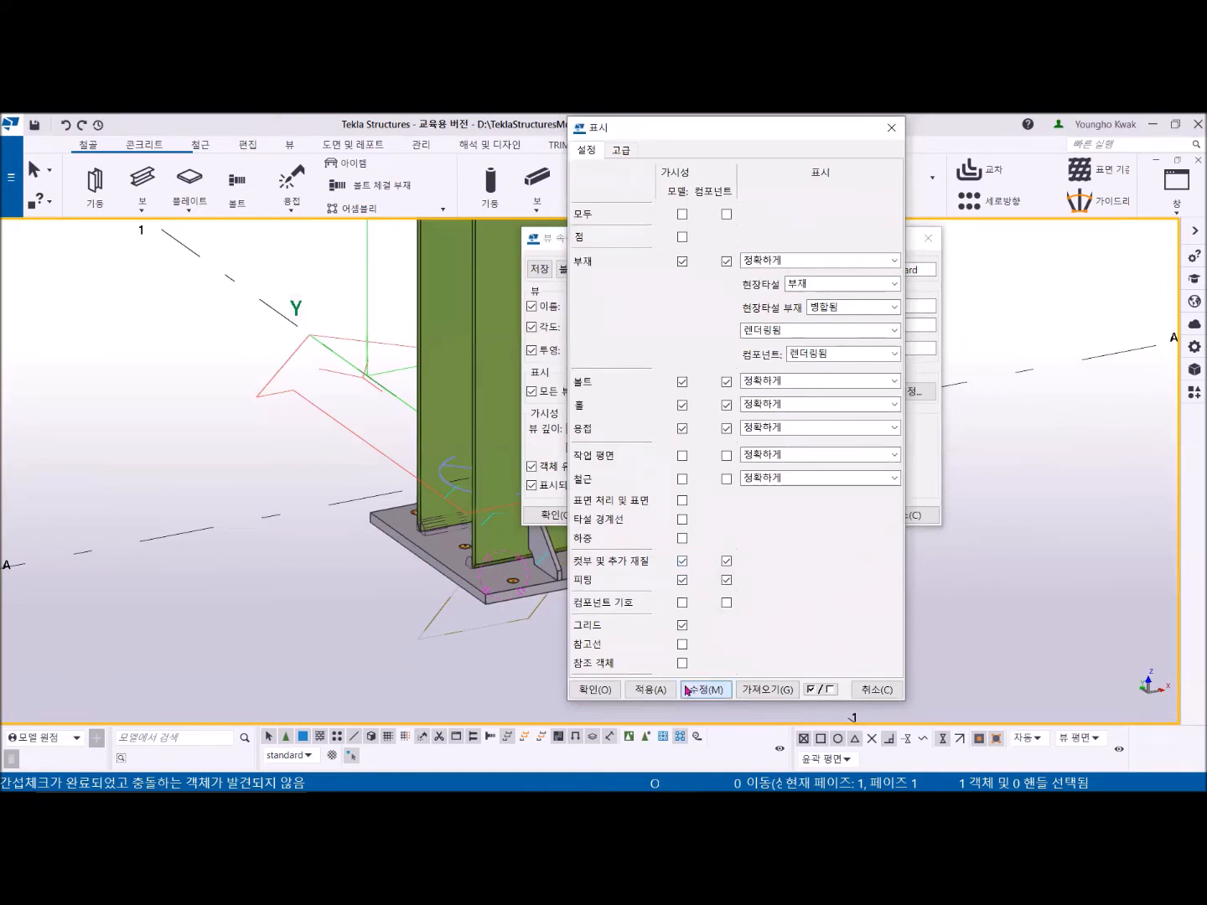
click(601, 691)
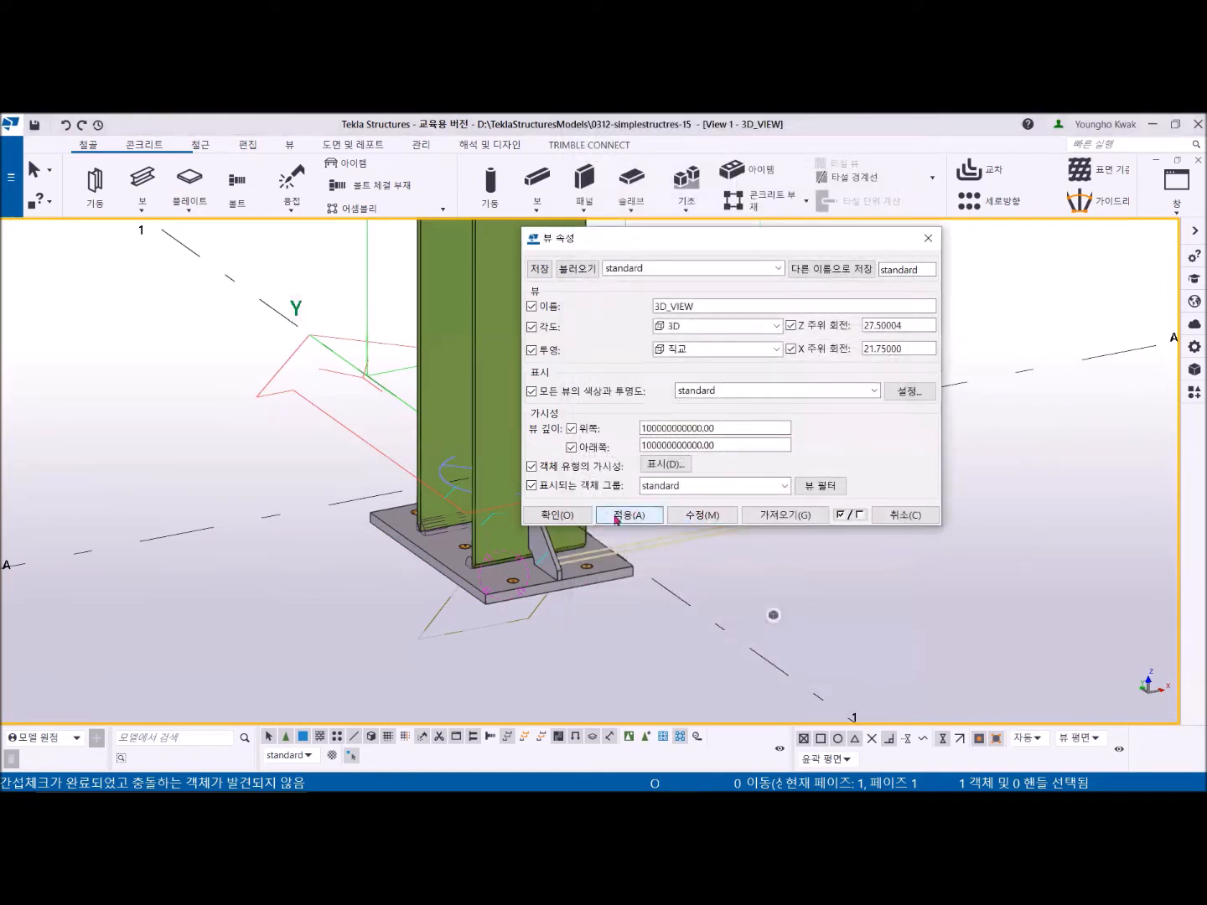
click(557, 515)
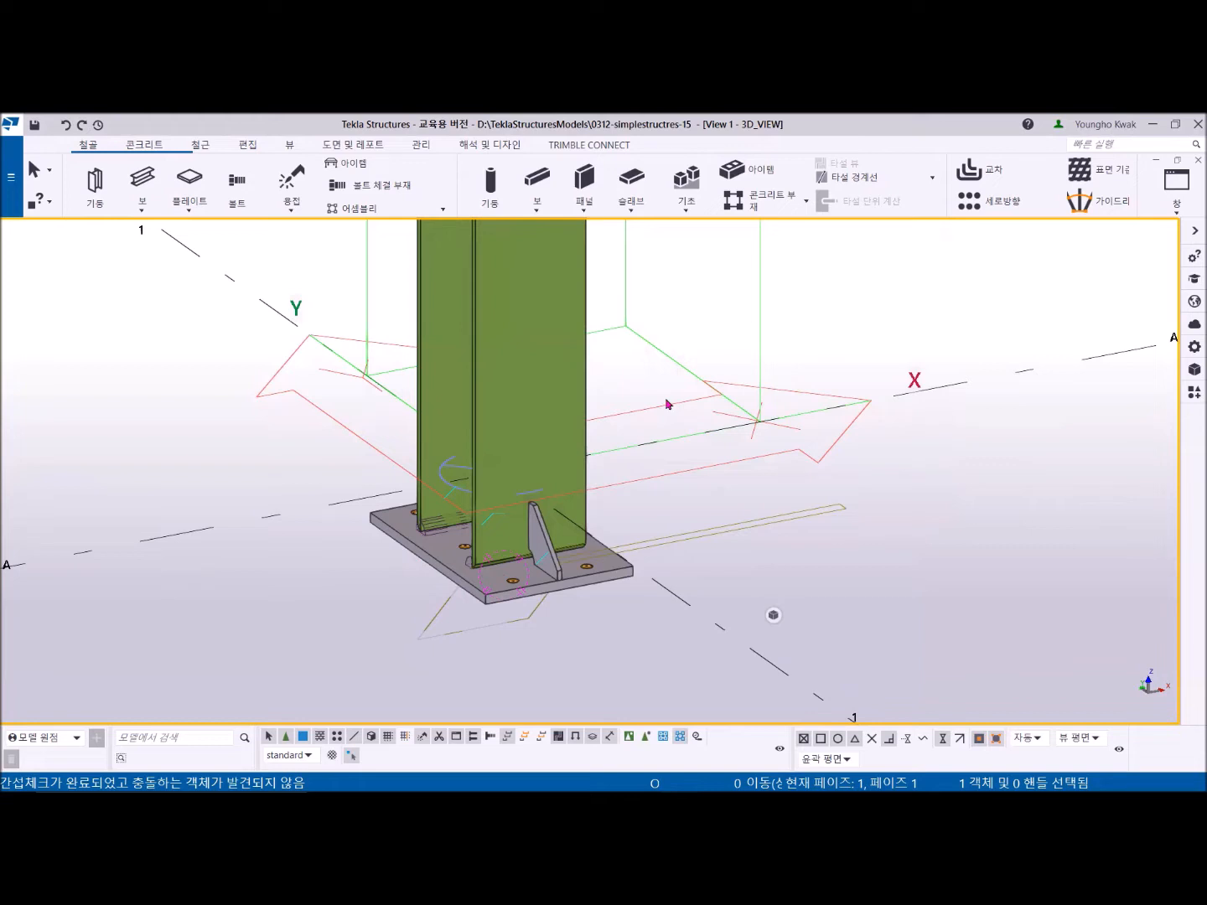
Step: Start defining a new custom component from the applications and components catalog
click(1194, 396)
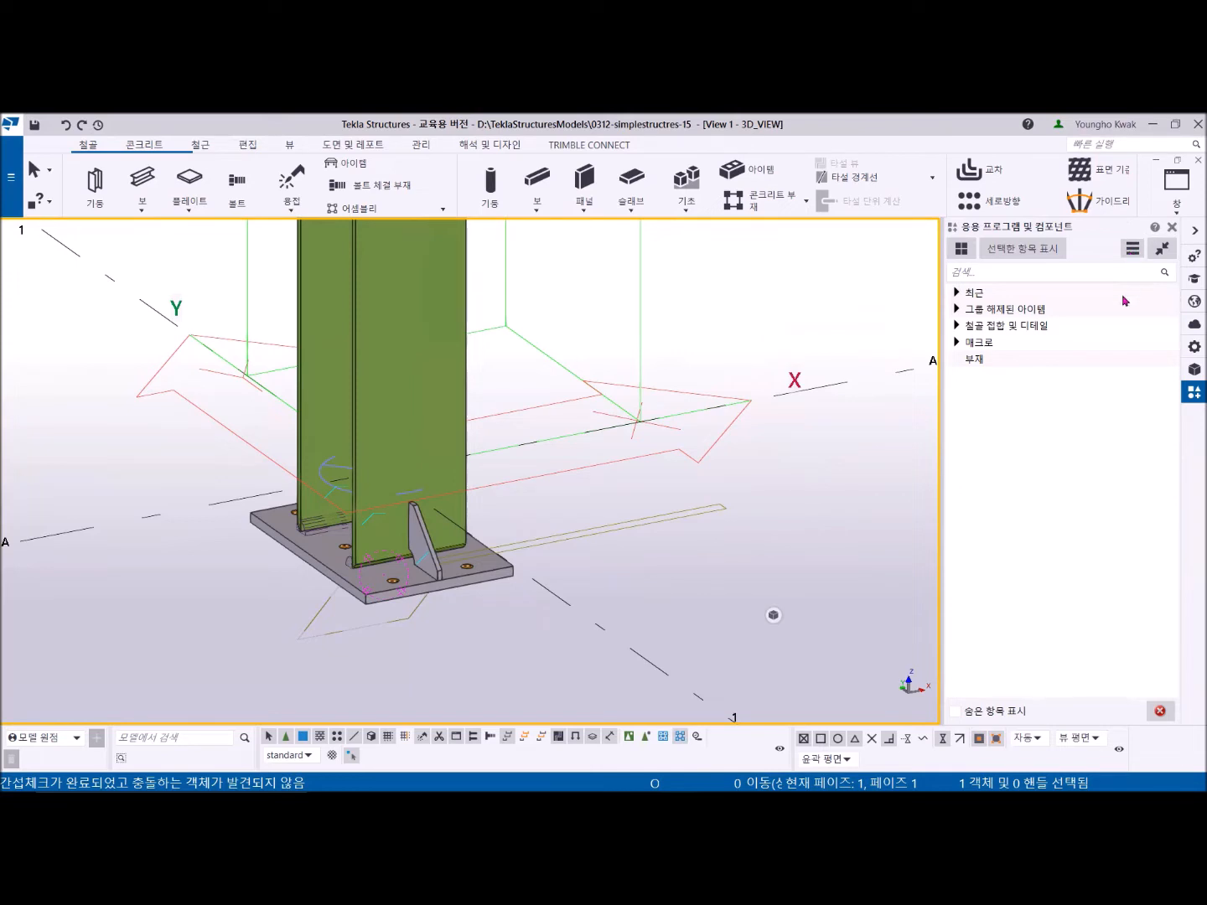
click(1133, 250)
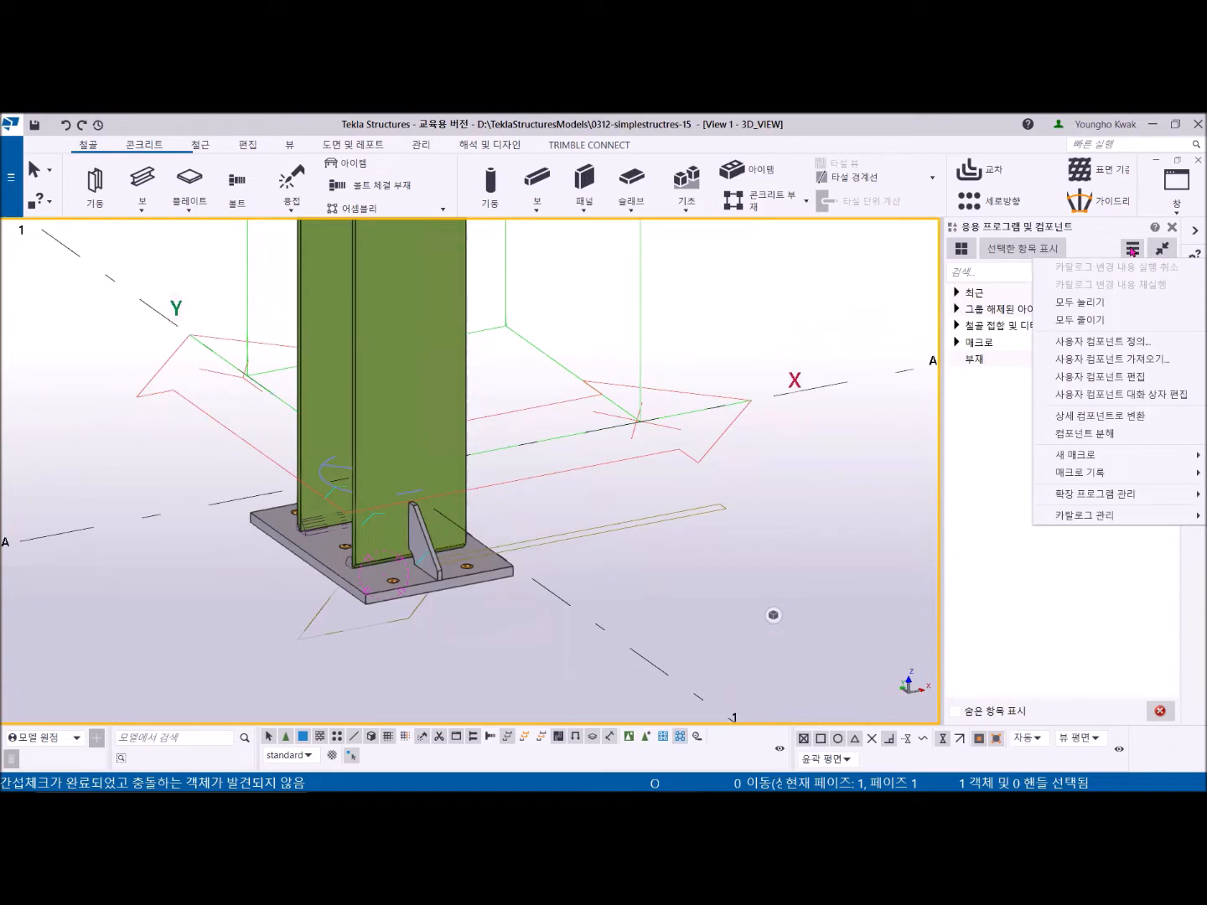
click(1110, 347)
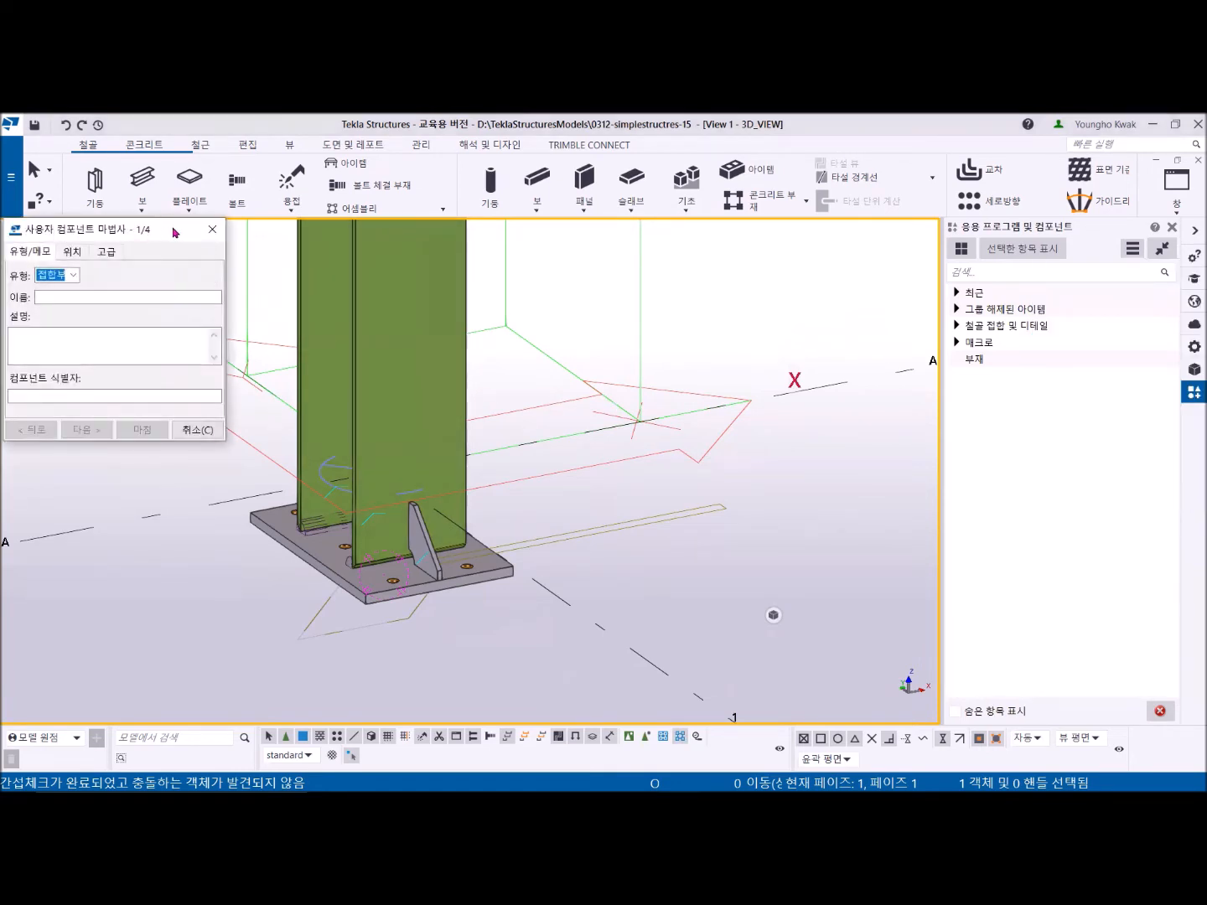
drag(175, 233, 691, 297)
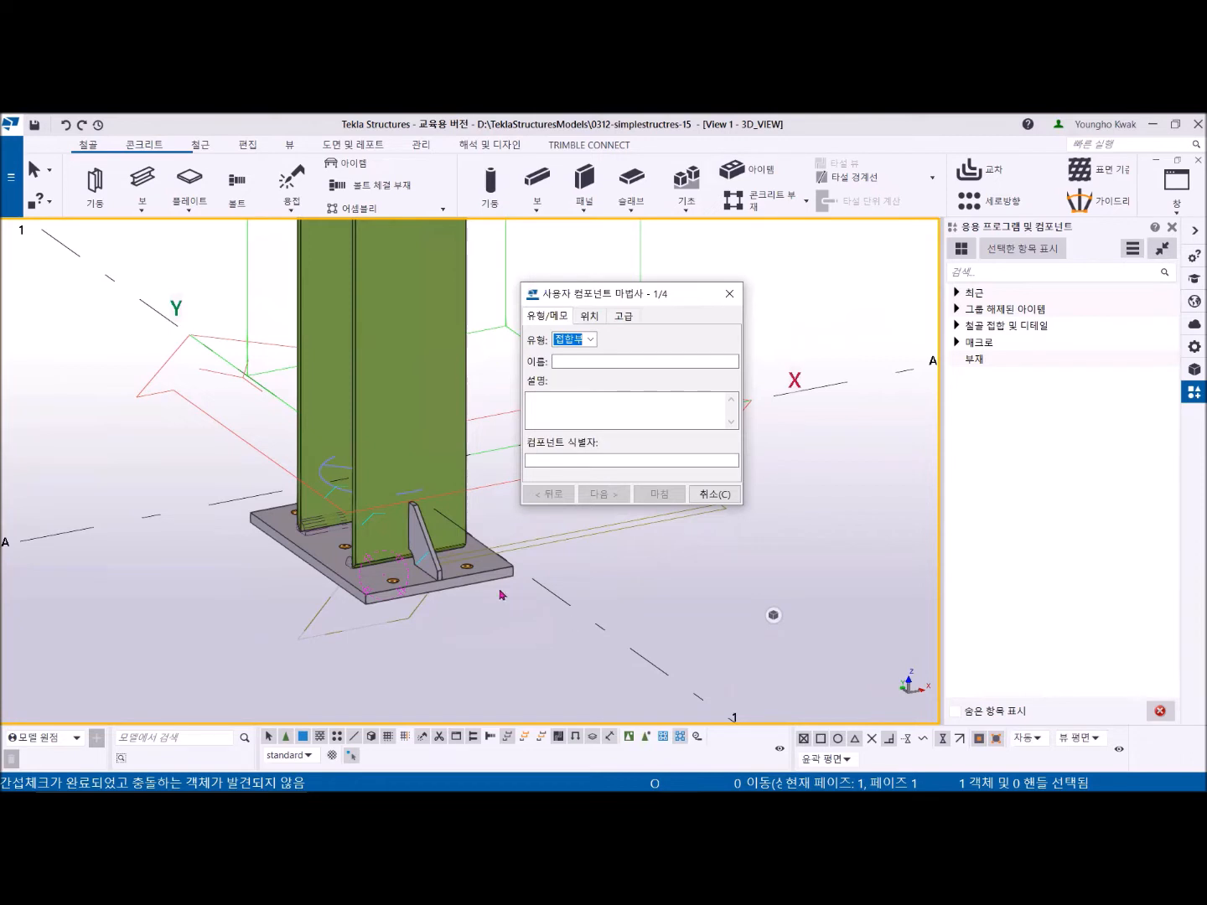
Step: Review the custom component's position and advanced settings, and return to its type and notes settings
click(591, 317)
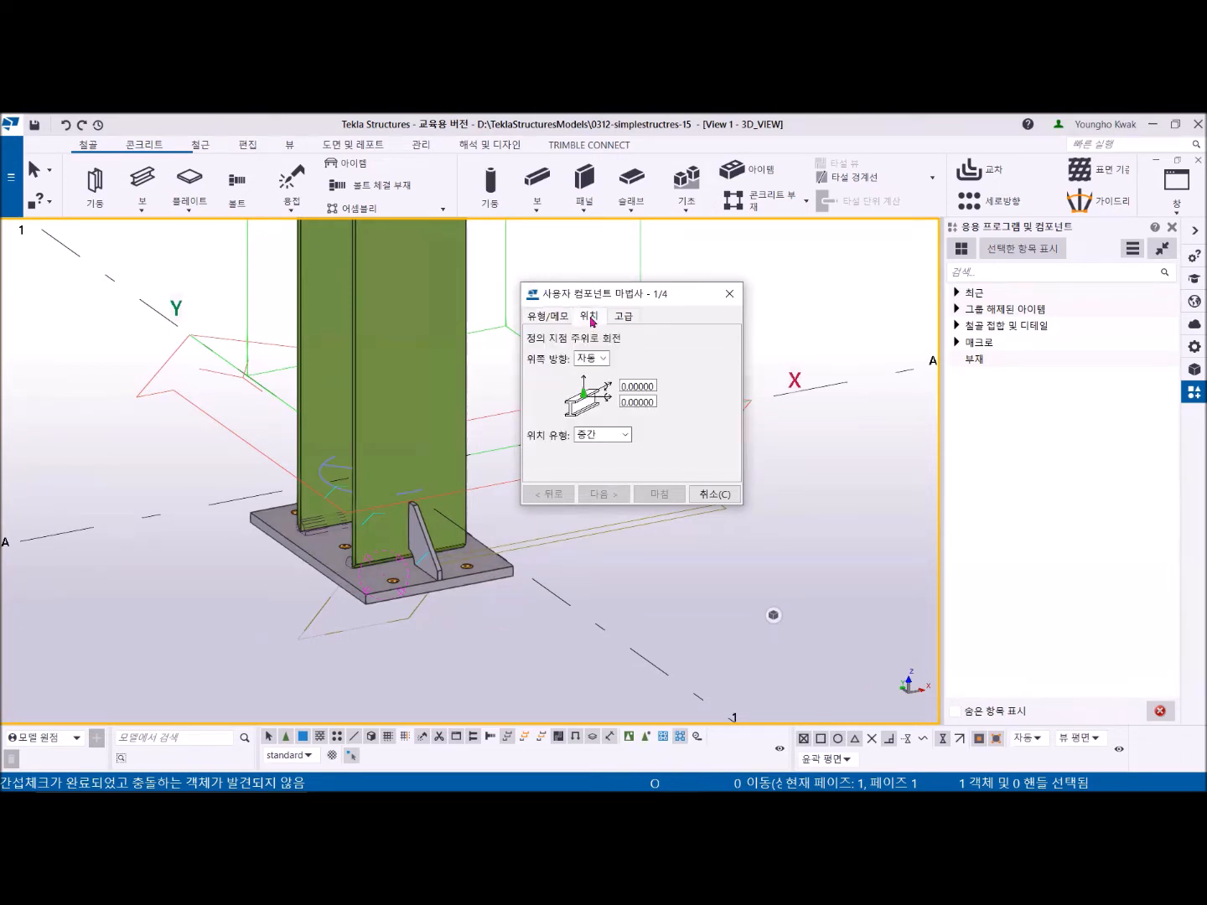
click(622, 318)
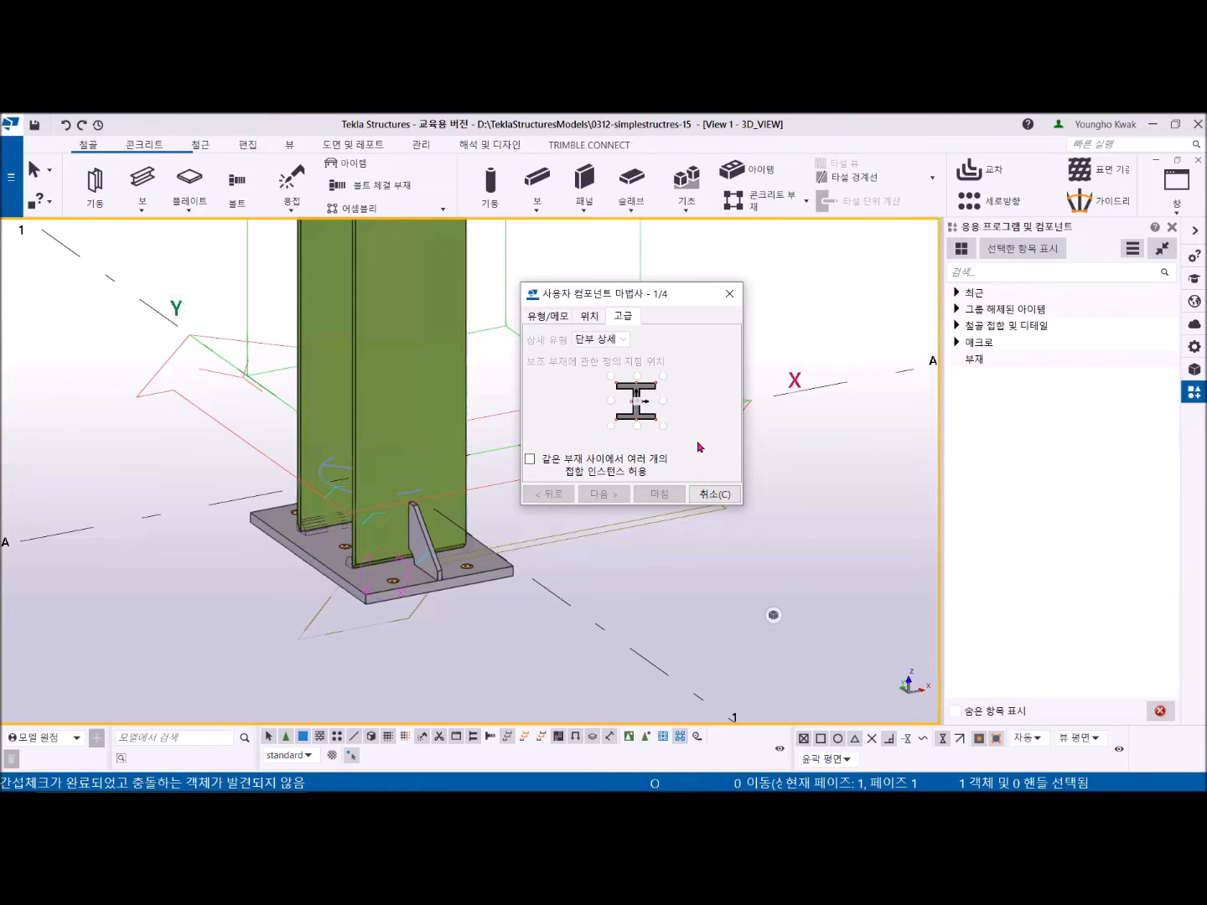
click(591, 317)
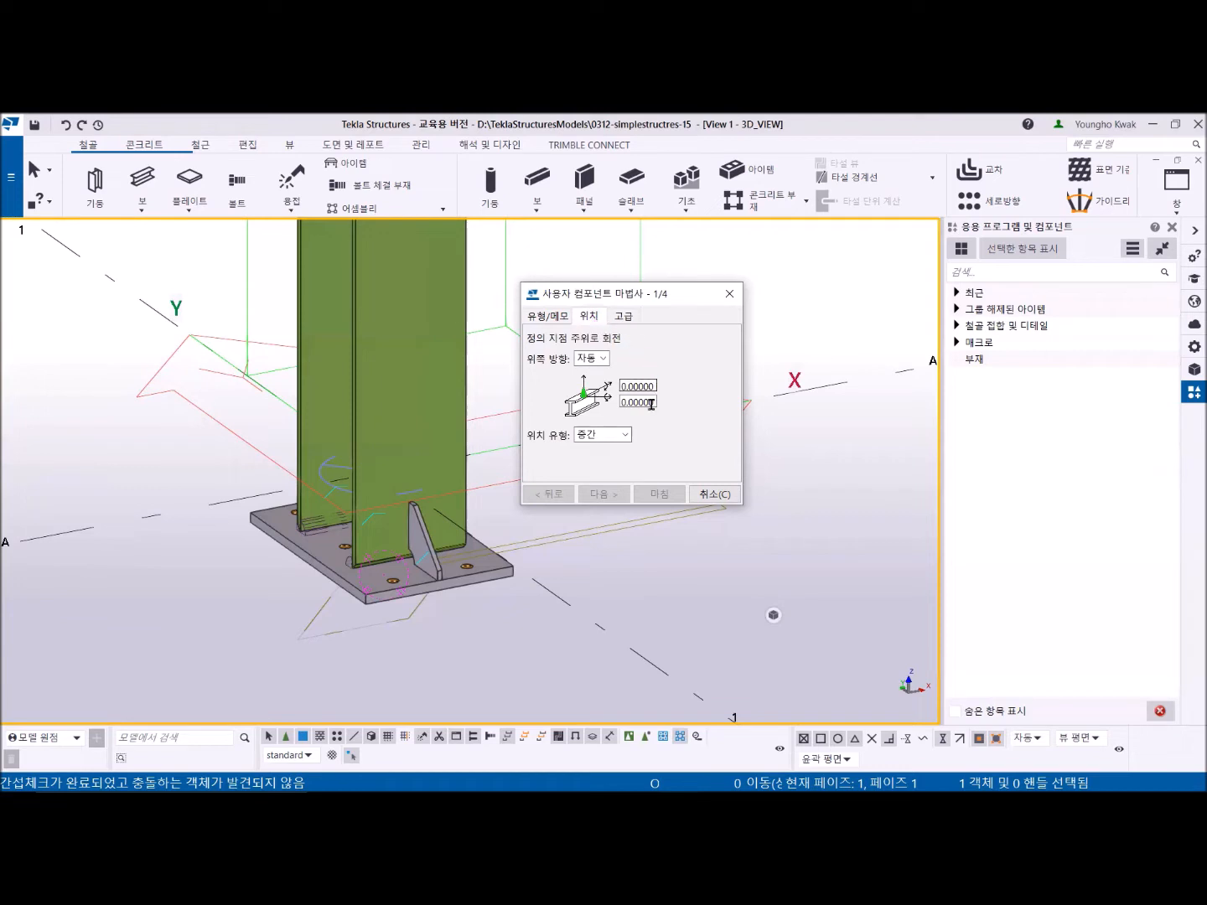
click(546, 319)
click(587, 394)
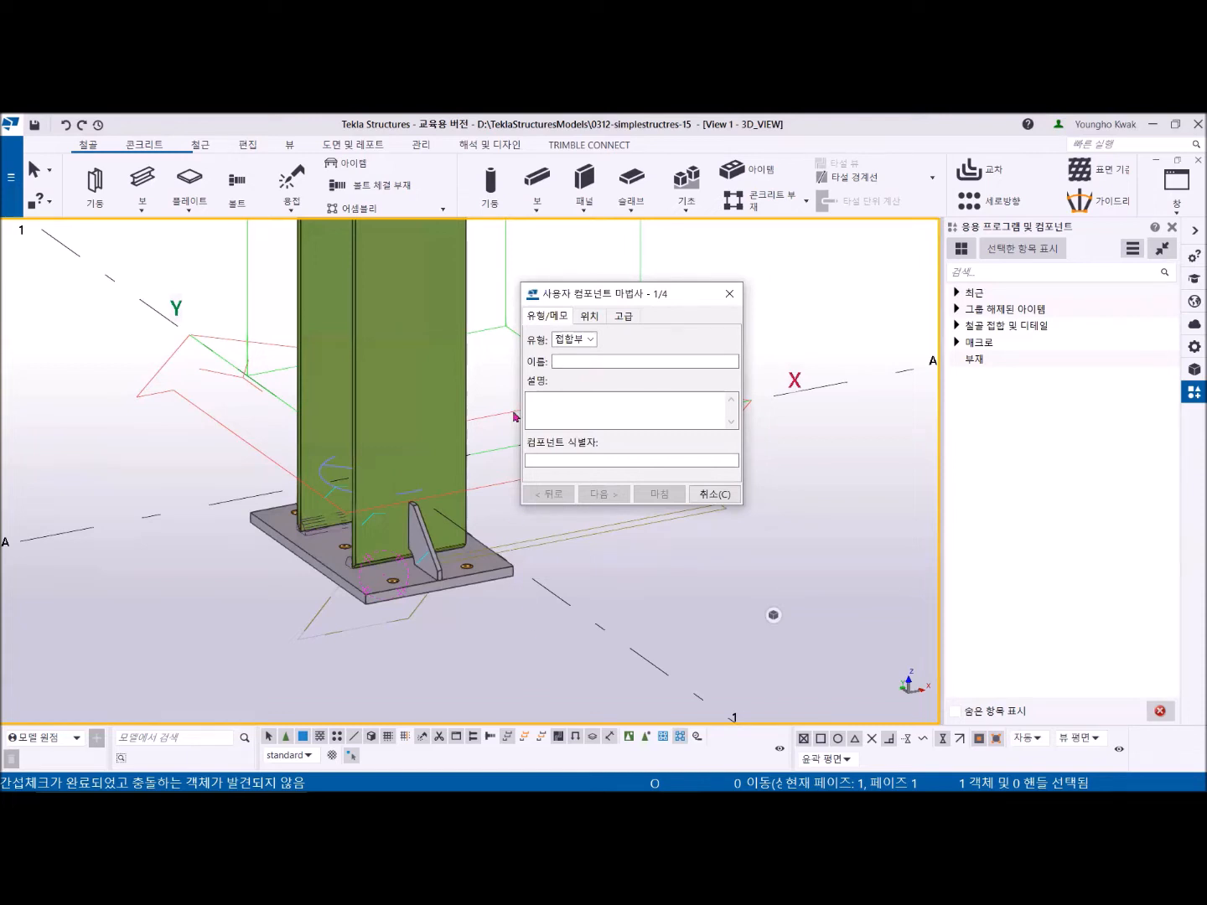
Step: Set the custom component type to 상세 (detail) and name it BaseDetail
click(592, 339)
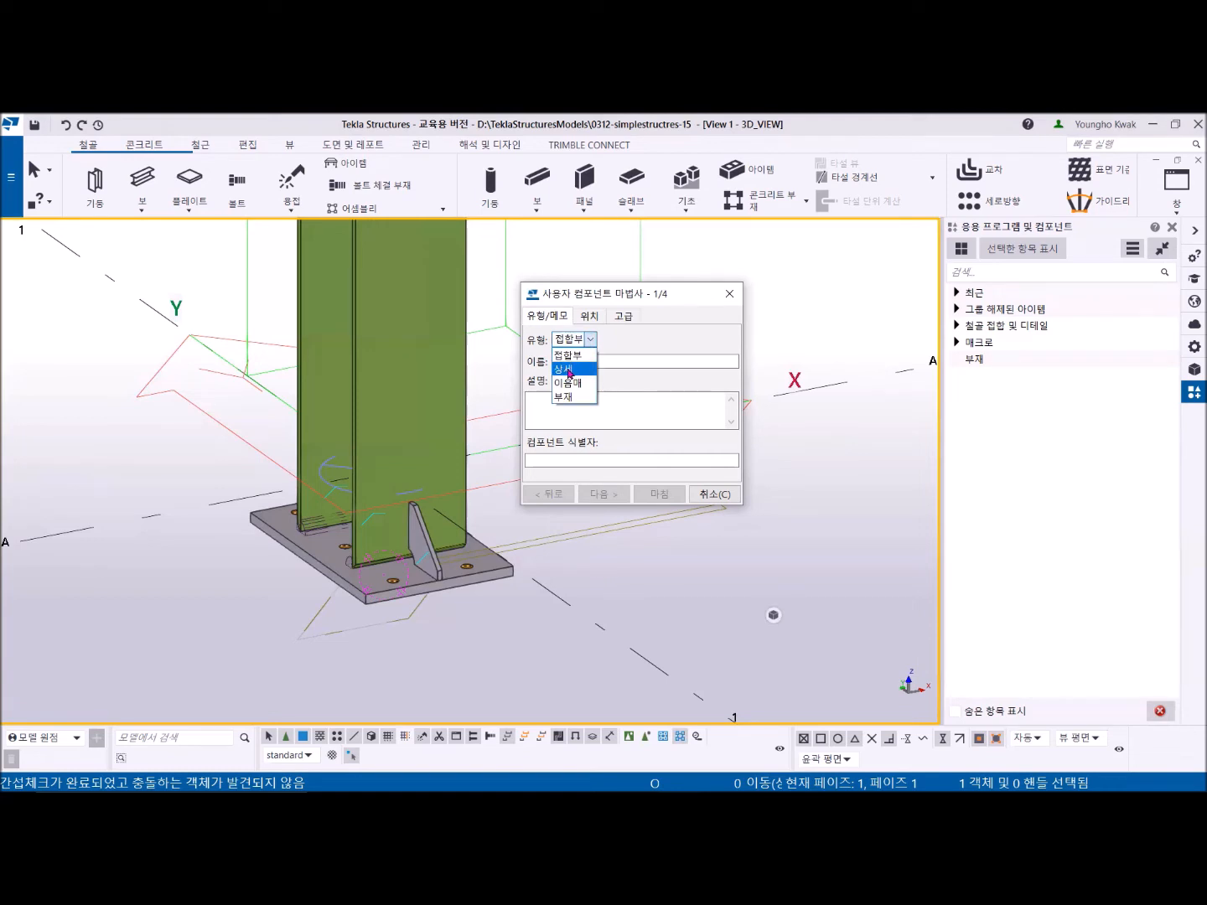
click(570, 370)
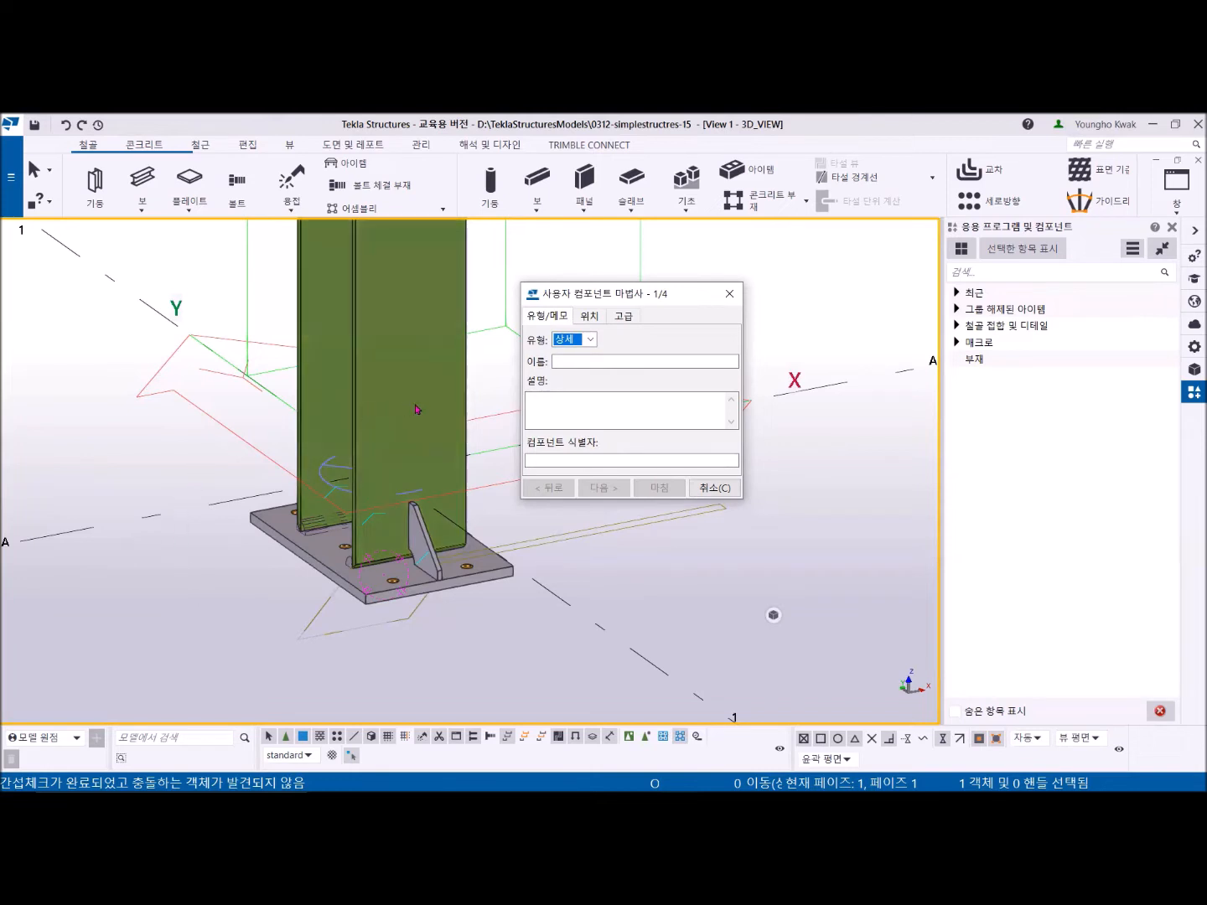
click(559, 363)
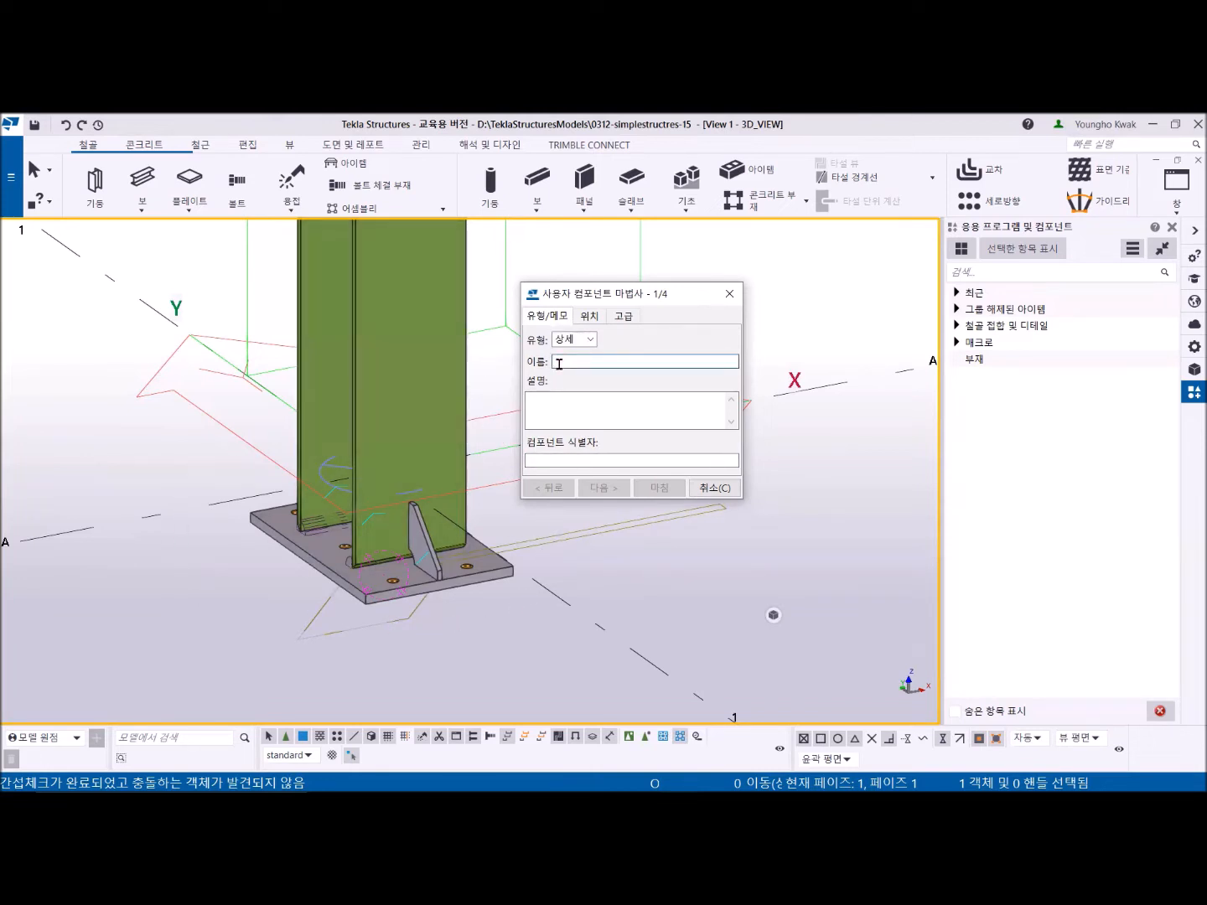
text(BaseDetail)
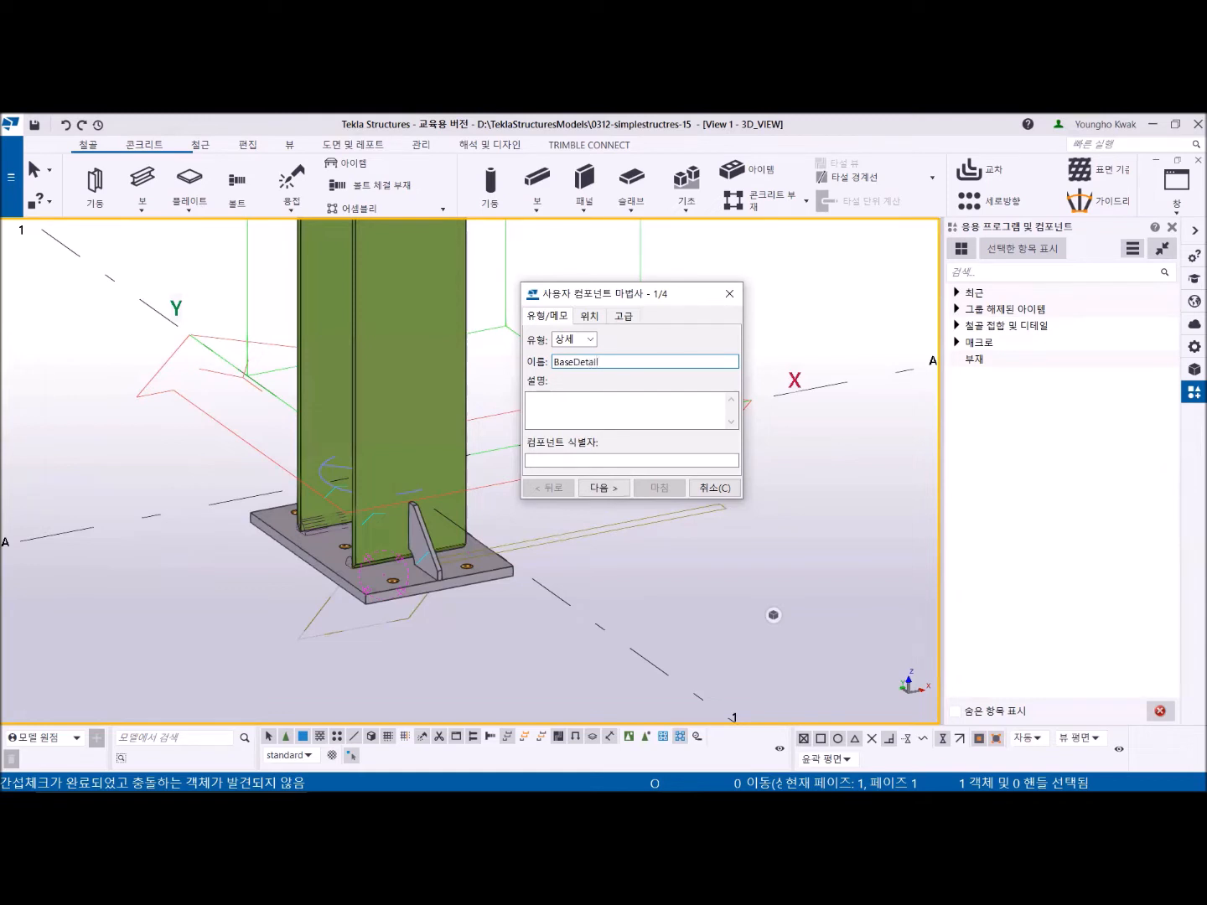
Step: Copy the column's profile H300X300X10X15 into the component description and complete it as "H300X300X10X15 디테일"
click(562, 406)
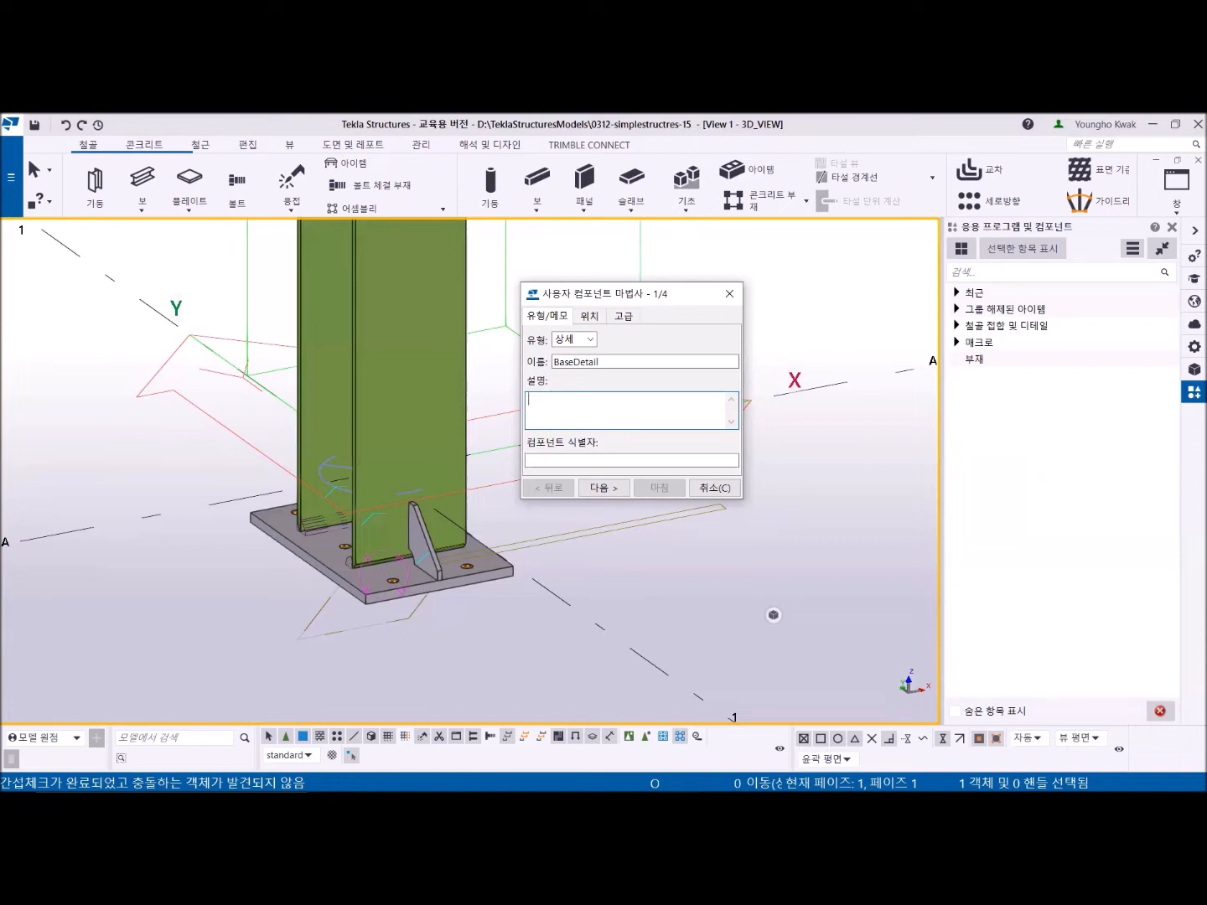
click(465, 340)
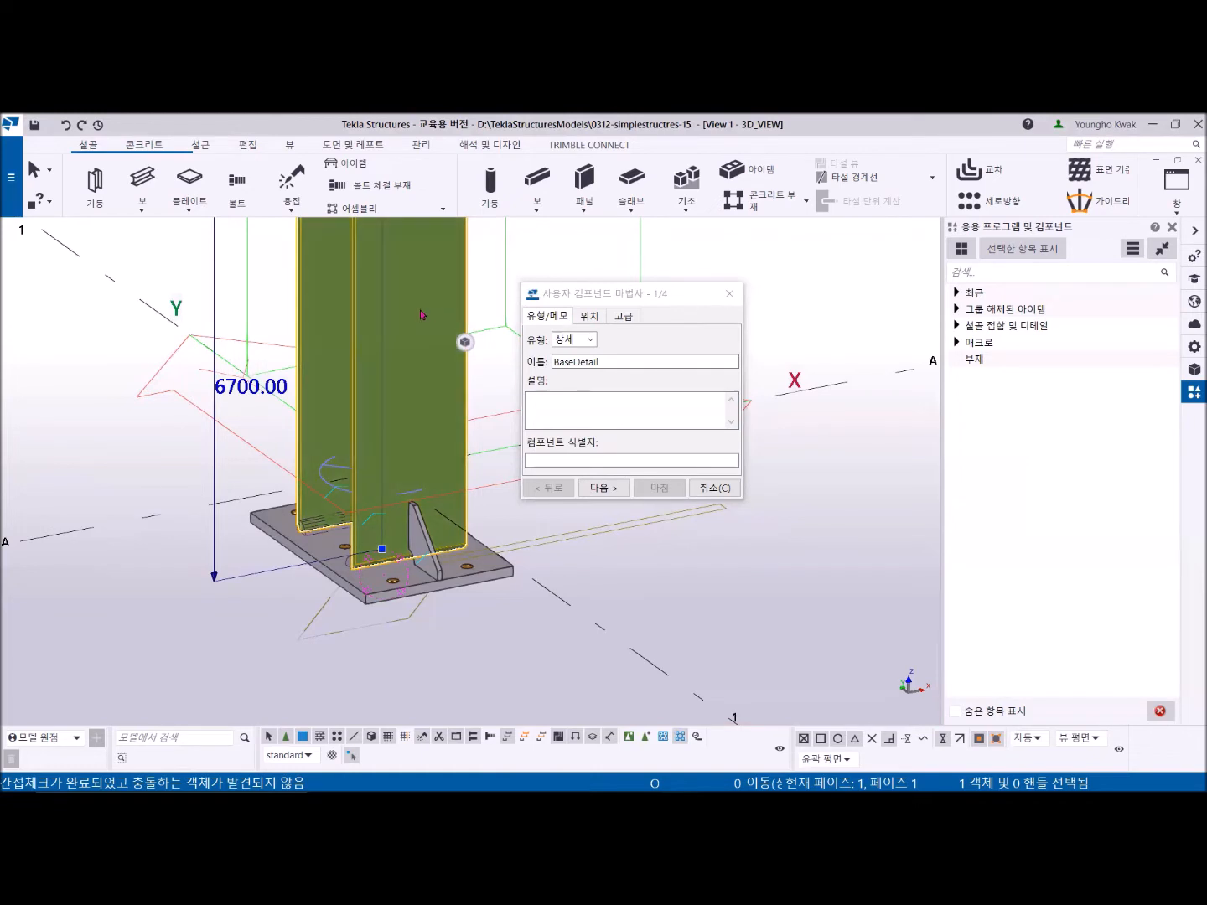
double_click(416, 307)
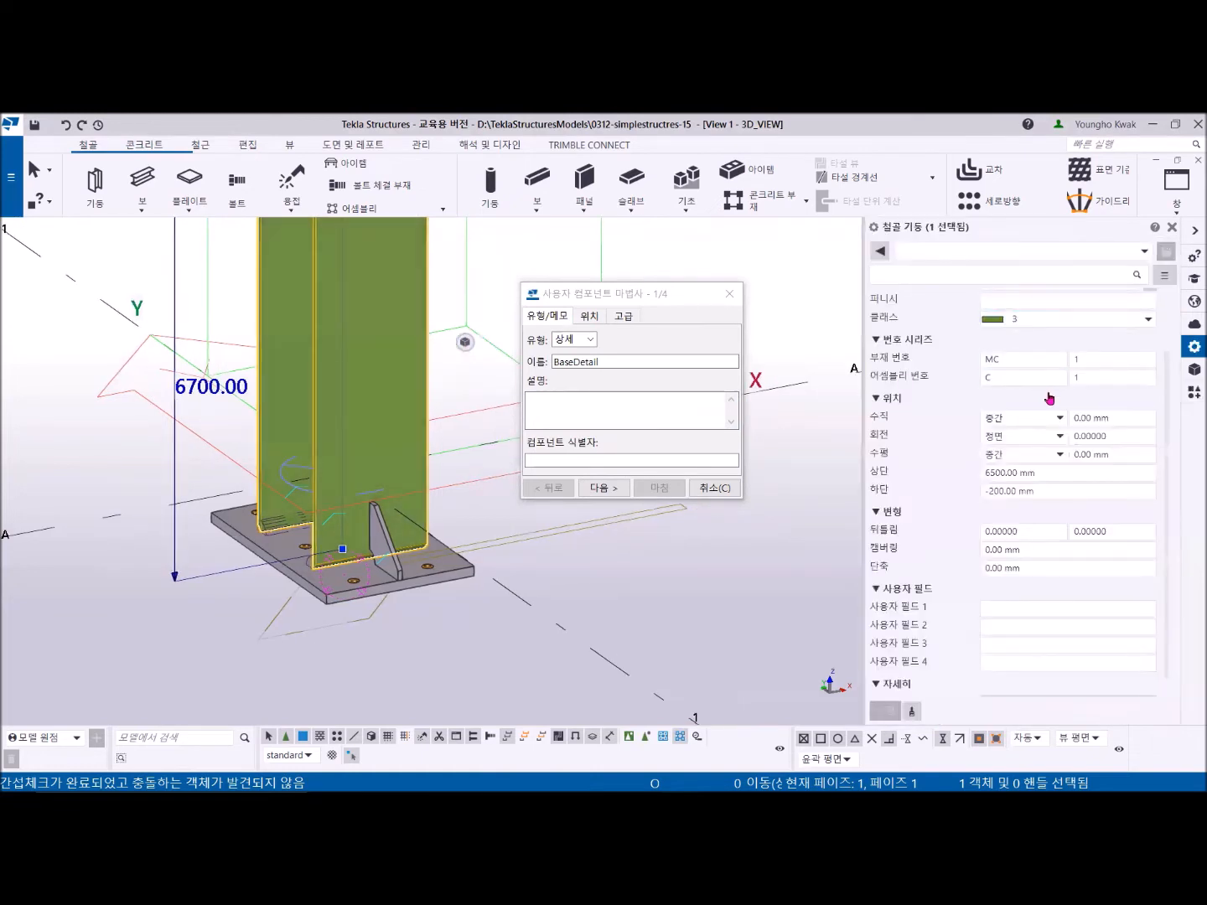
click(1056, 337)
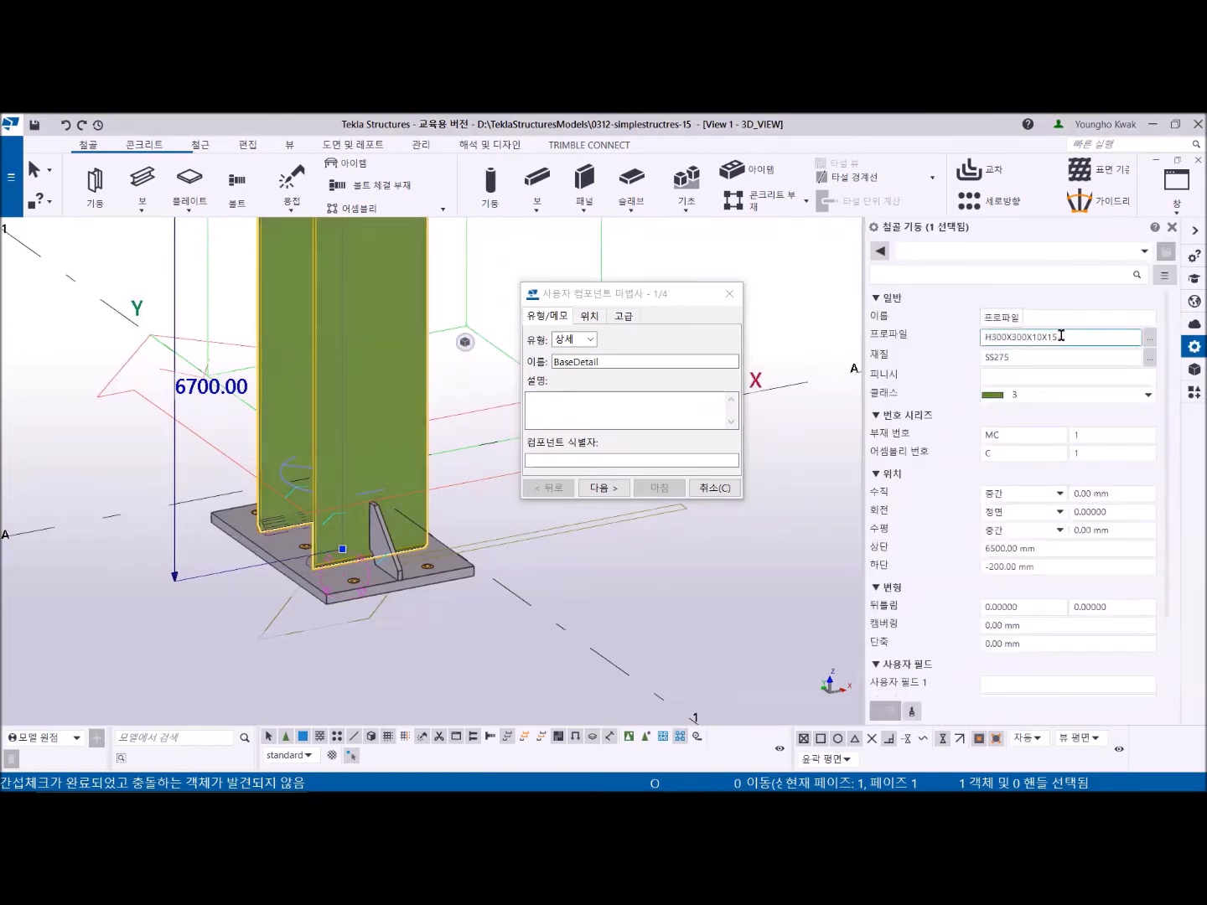
drag(1056, 336, 977, 346)
key(ctrl+c)
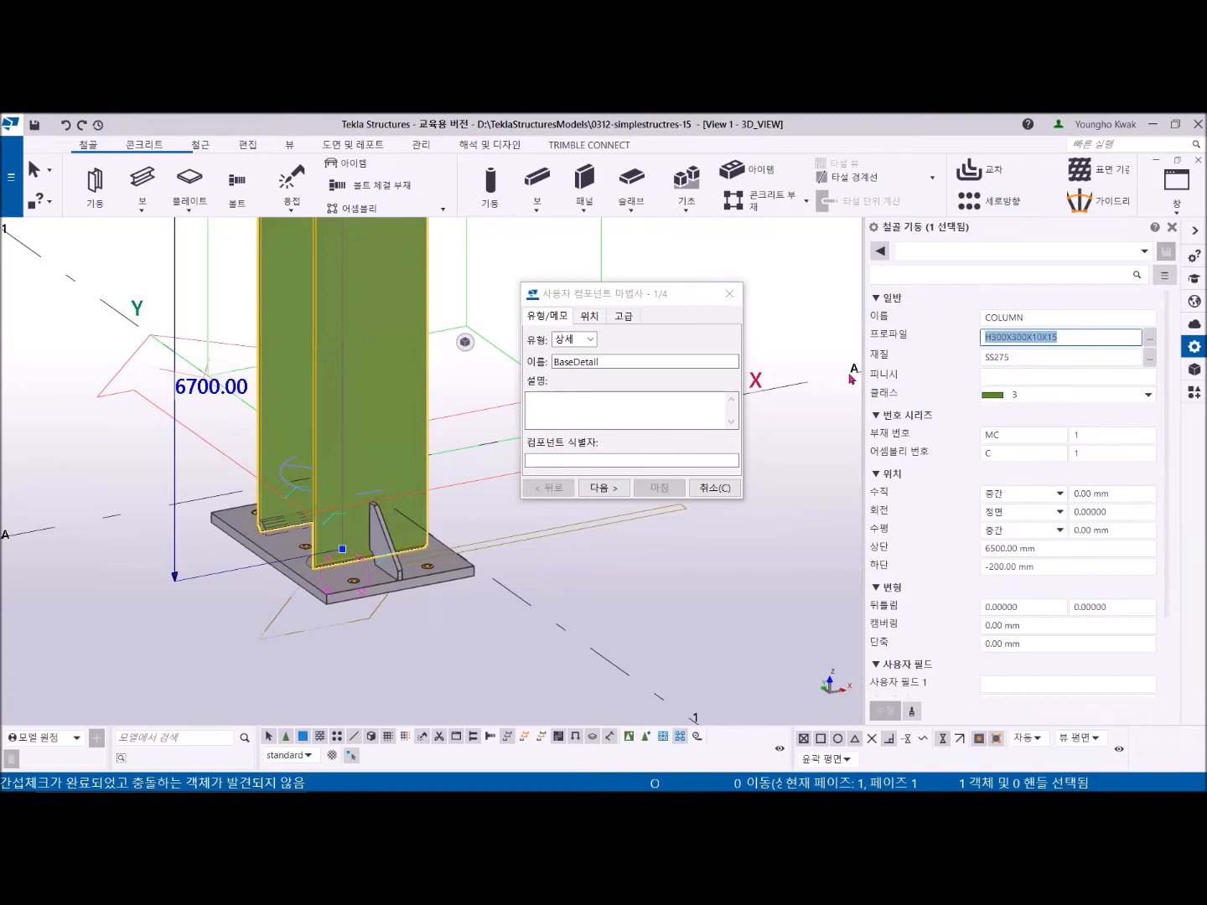
click(573, 404)
key(ctrl+v)
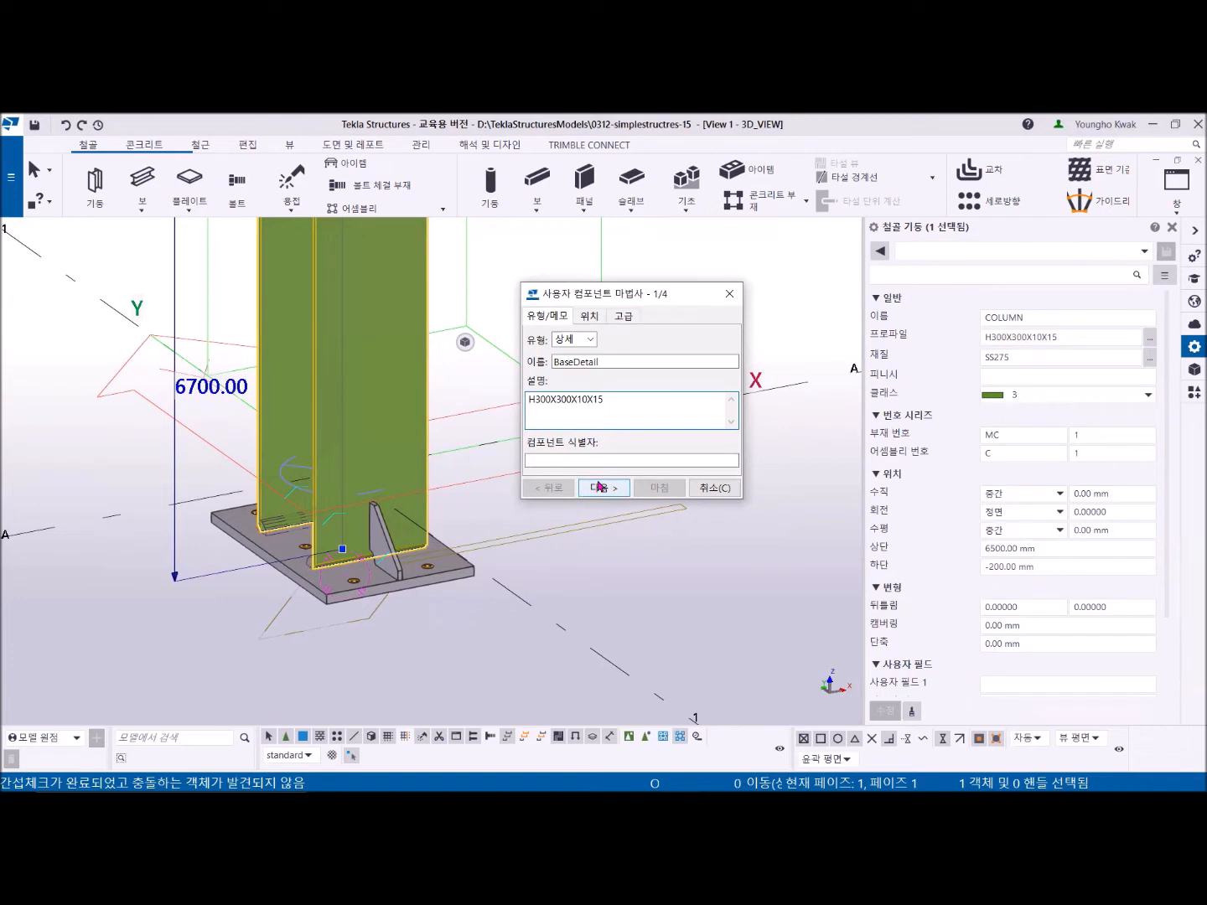
text(디테일)
Step: Enter H300 as the component identifier and proceed to the object selection stage
click(538, 461)
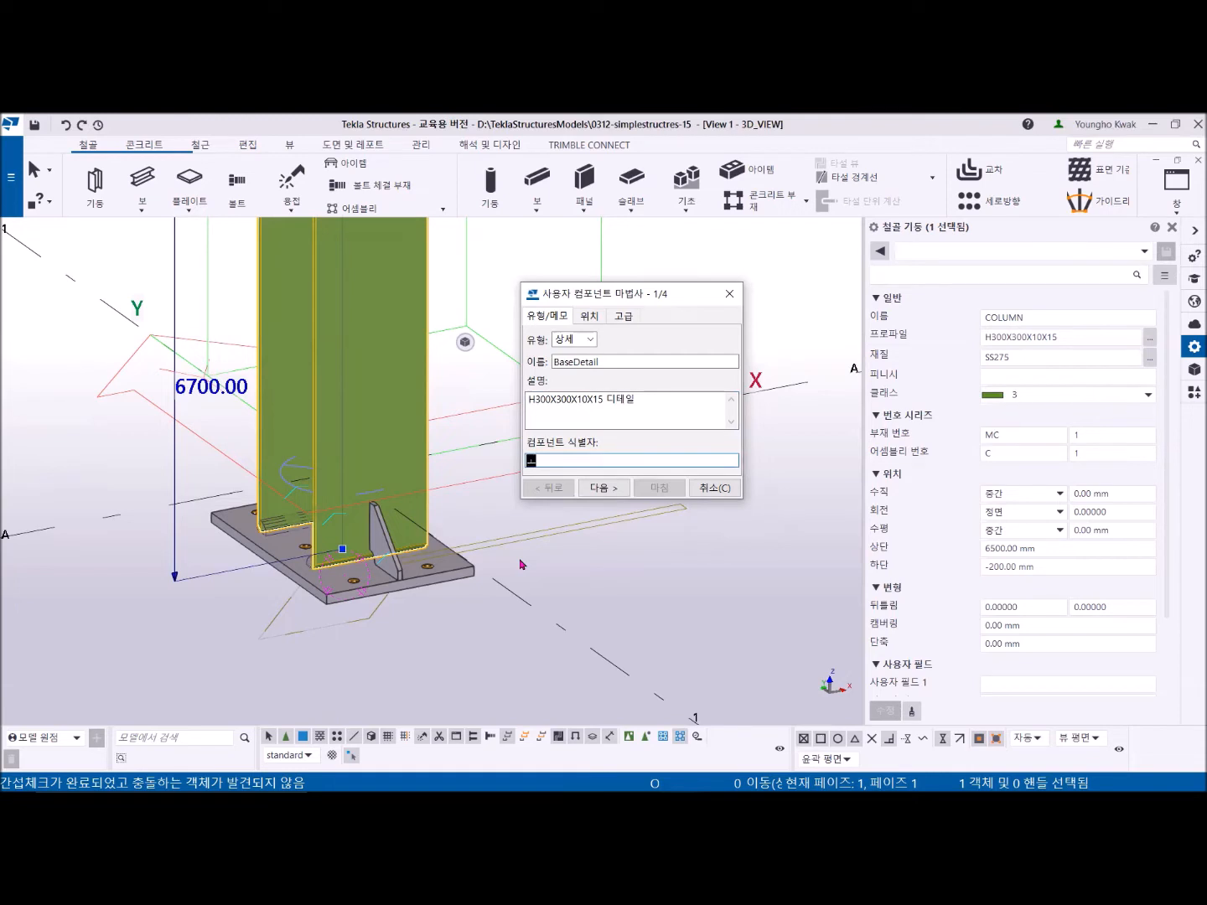
text(H300)
click(607, 489)
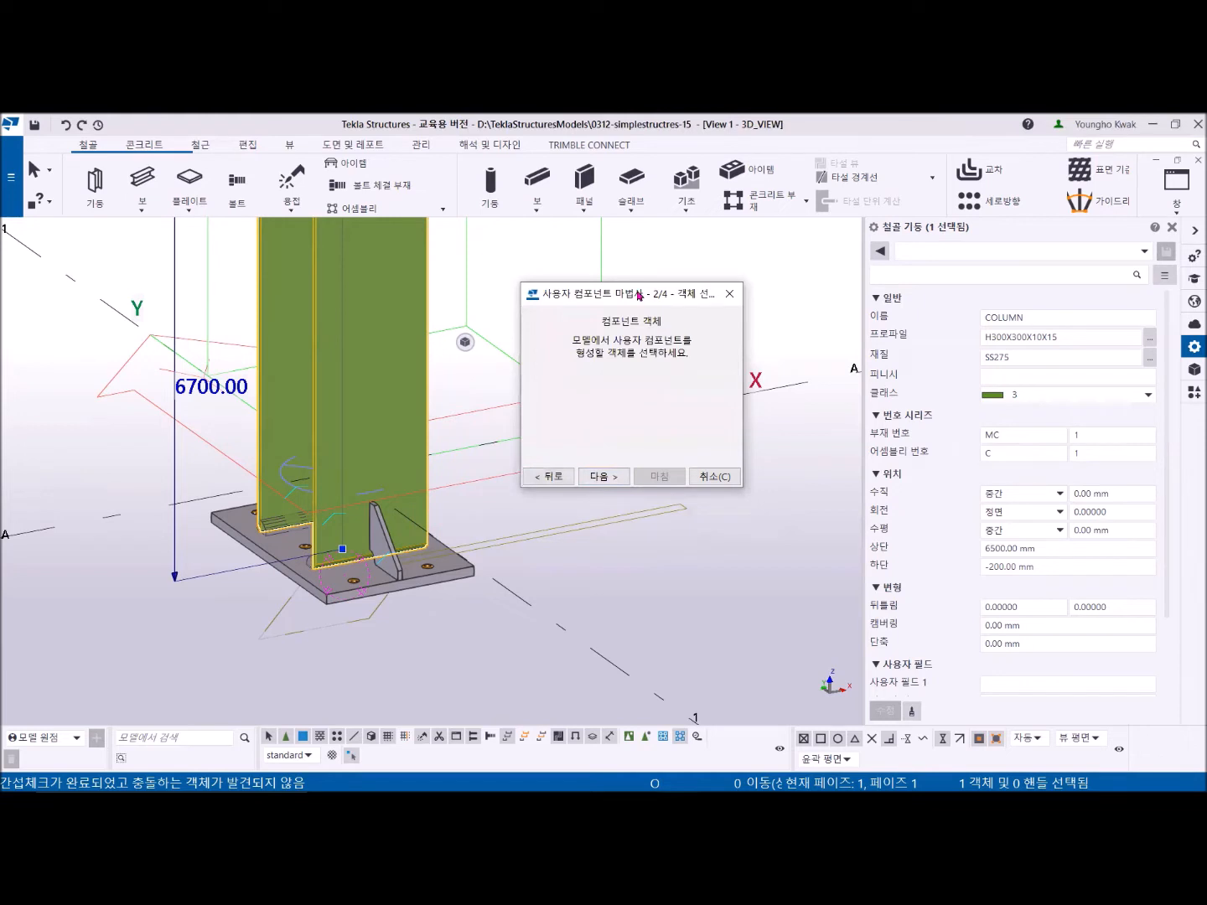
Step: Select the base plate, stiffeners, bolts, welds and cuts at the column base as component objects and proceed to main part selection
drag(639, 295, 757, 222)
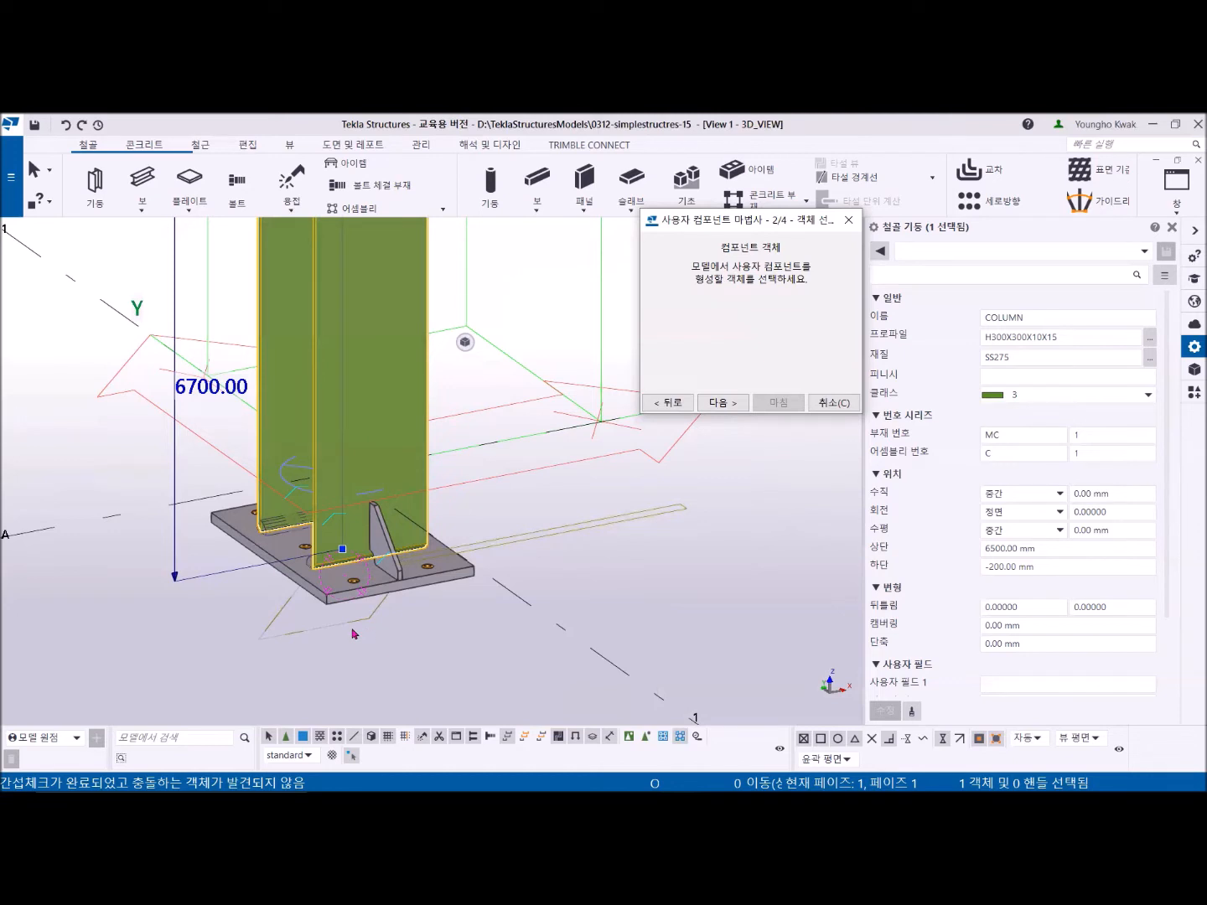
scroll(353, 635, down, 3)
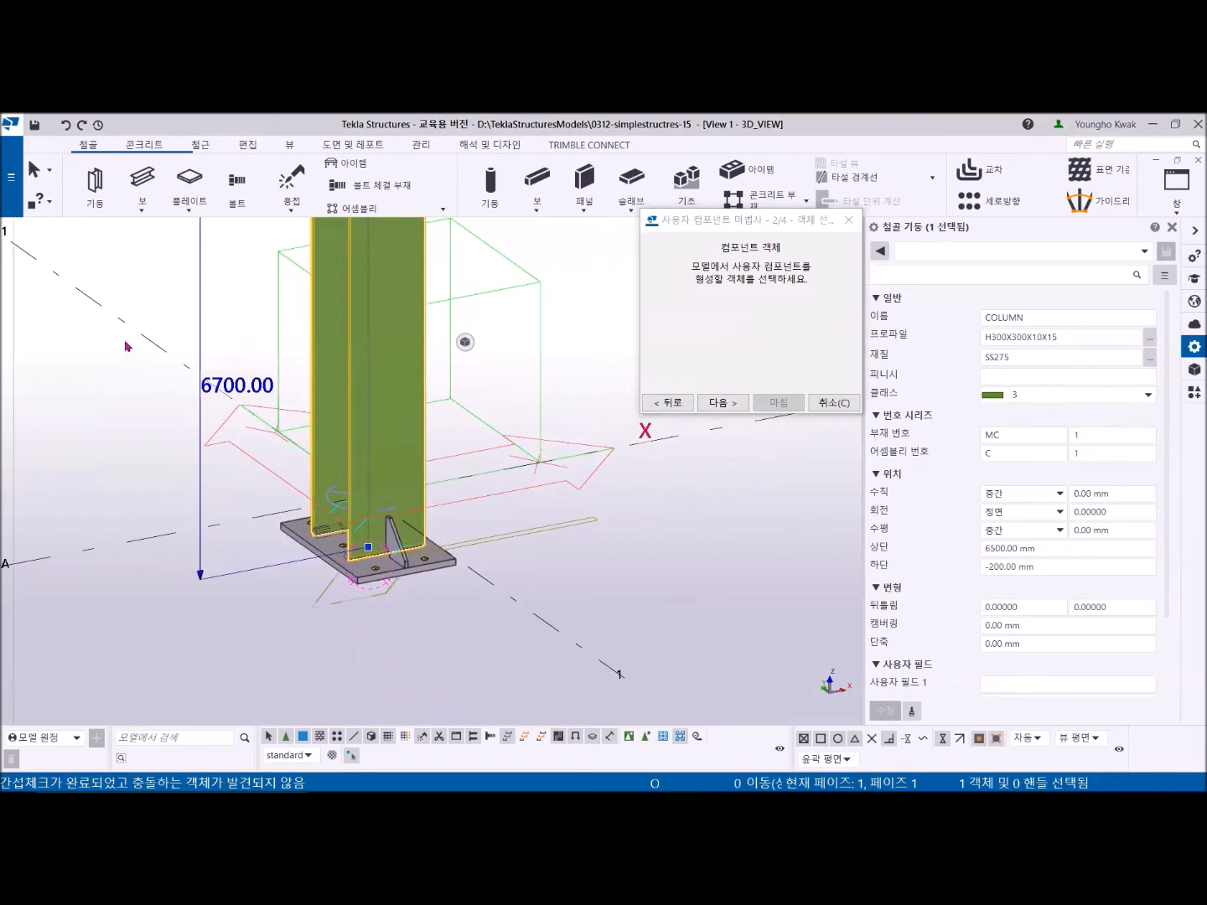
drag(127, 344, 692, 697)
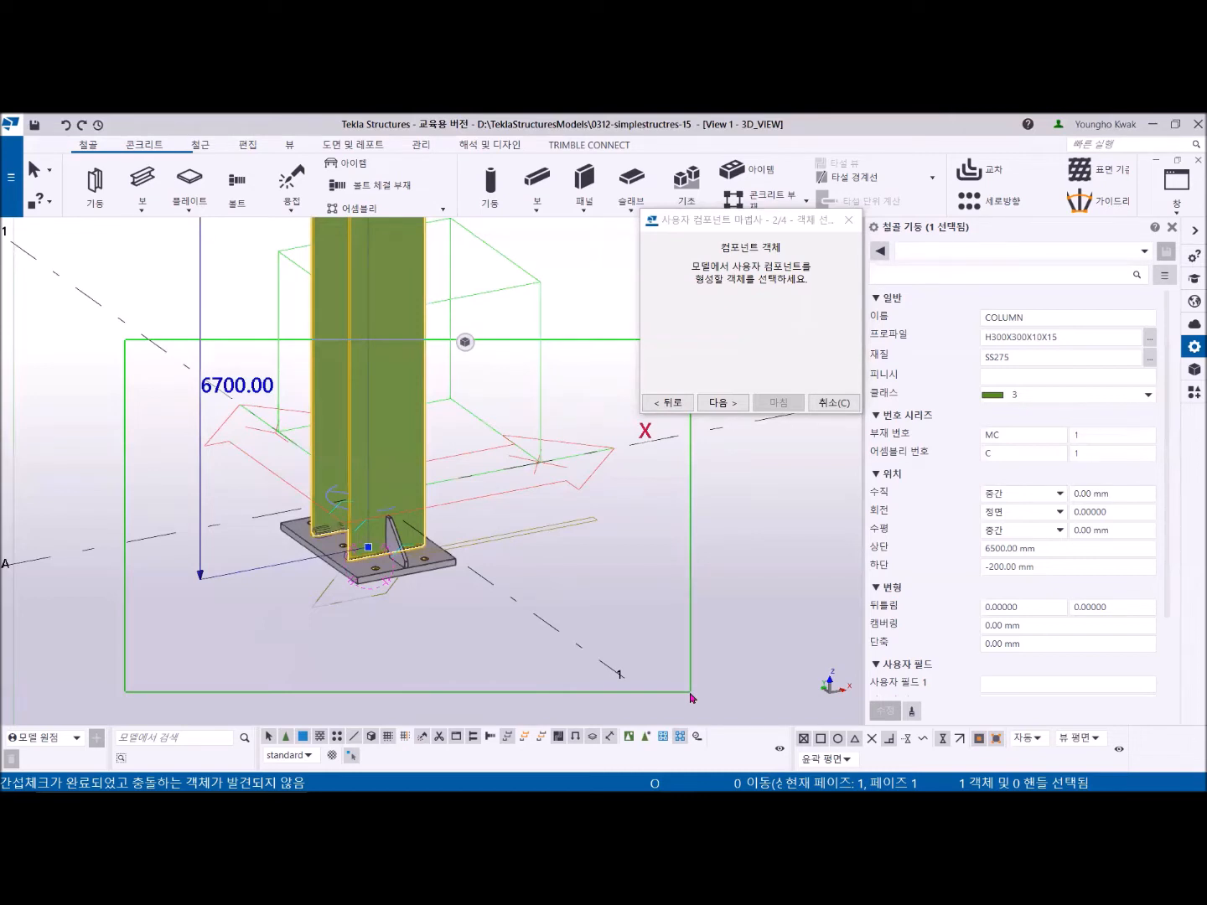
drag(690, 697, 691, 698)
drag(690, 697, 694, 699)
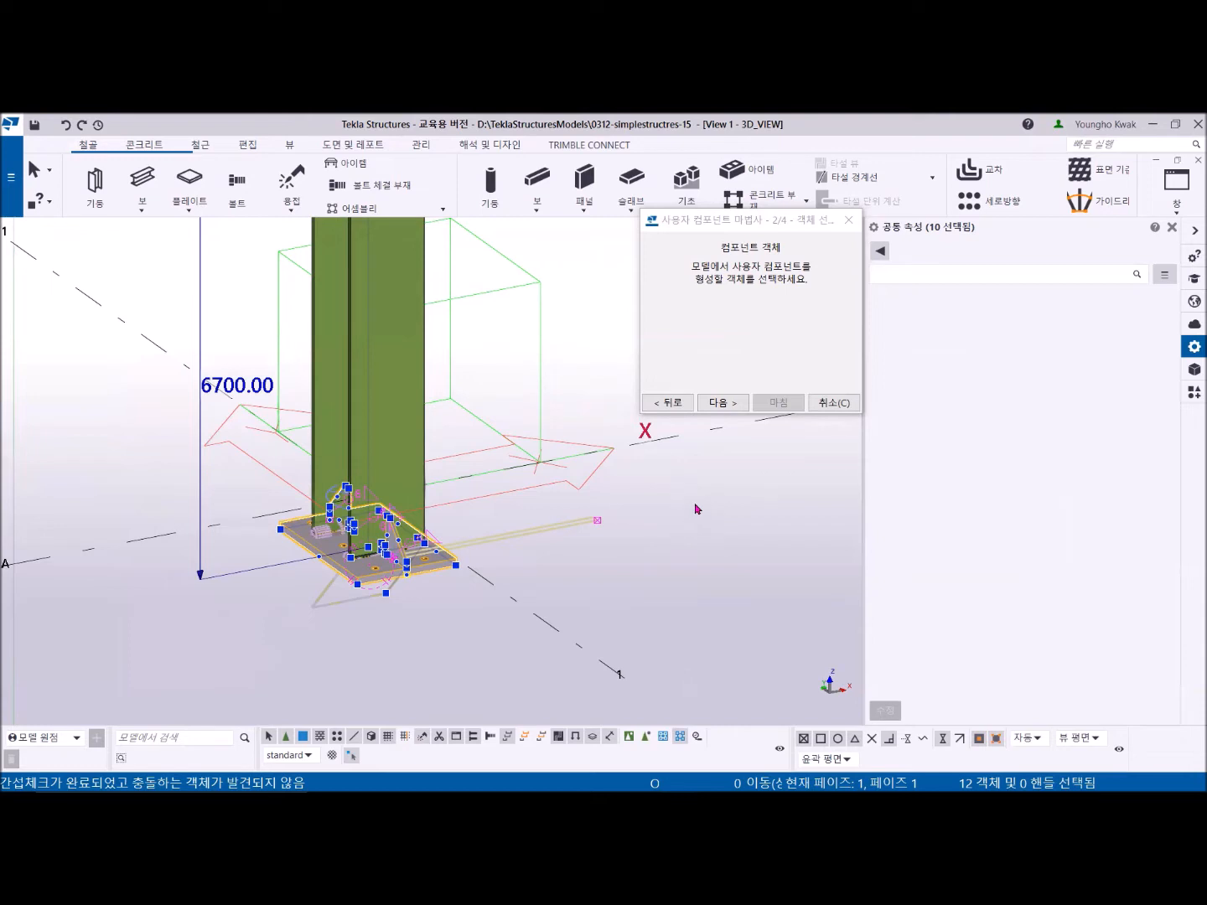
click(722, 403)
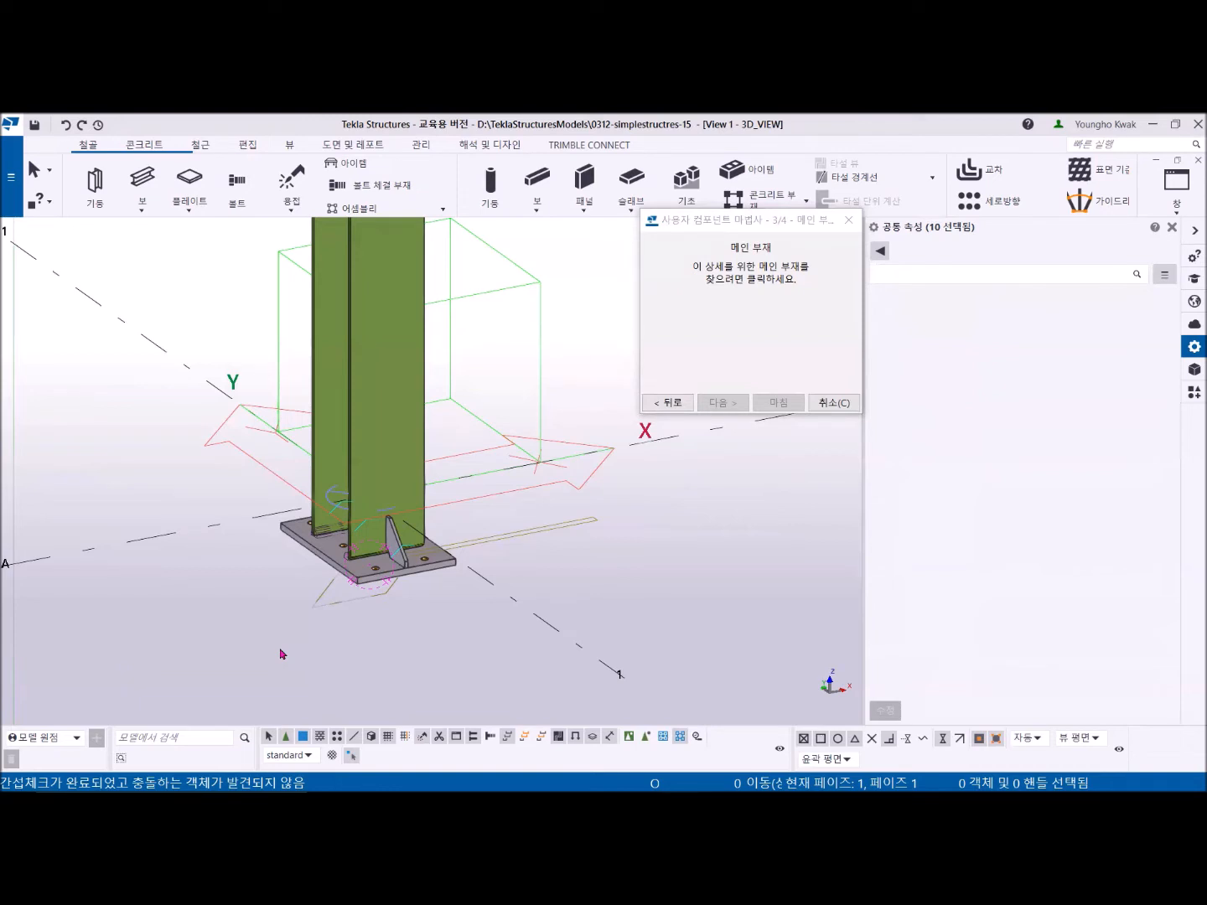
Step: Pick the column as the detail's main part, base its placement on 메인 부재 (main part), and finish creating the component
click(401, 337)
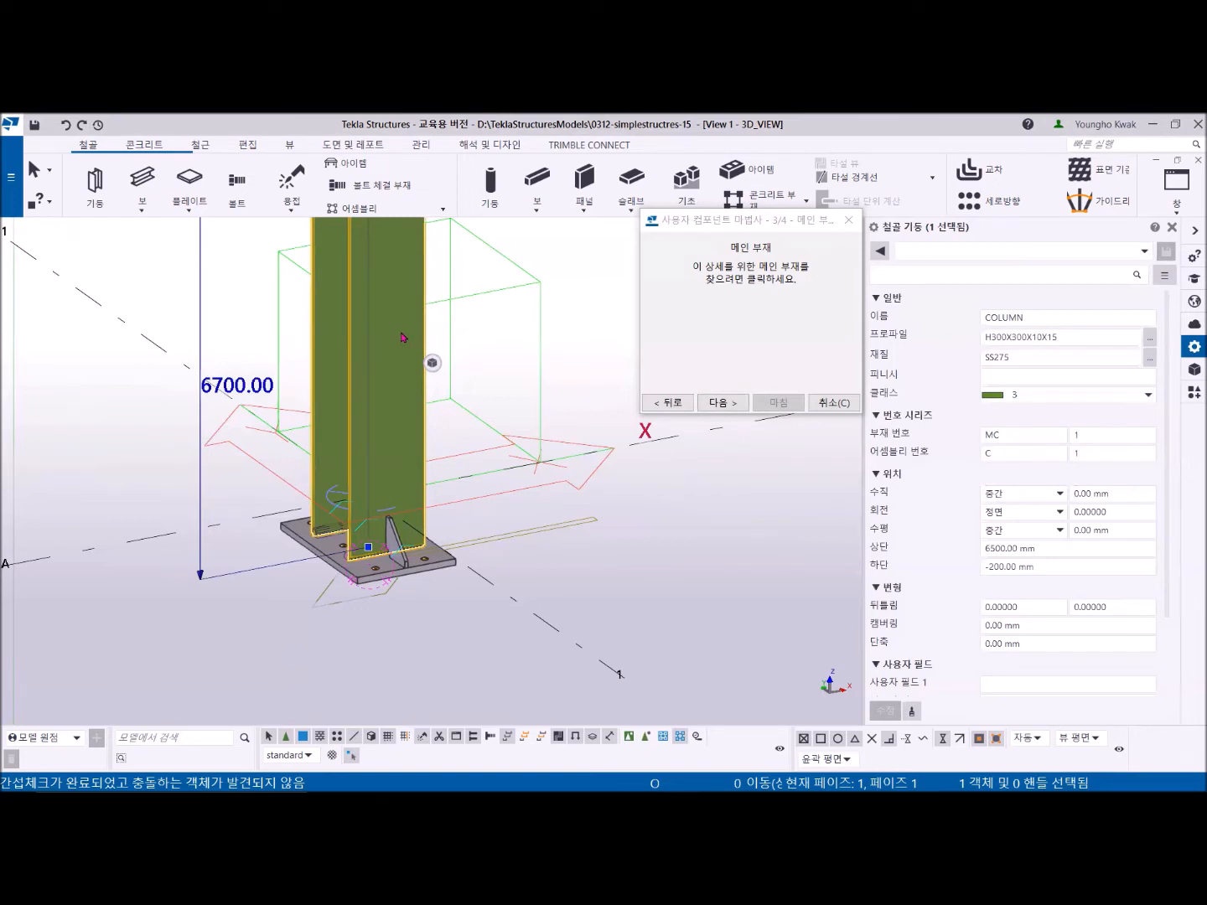
click(717, 403)
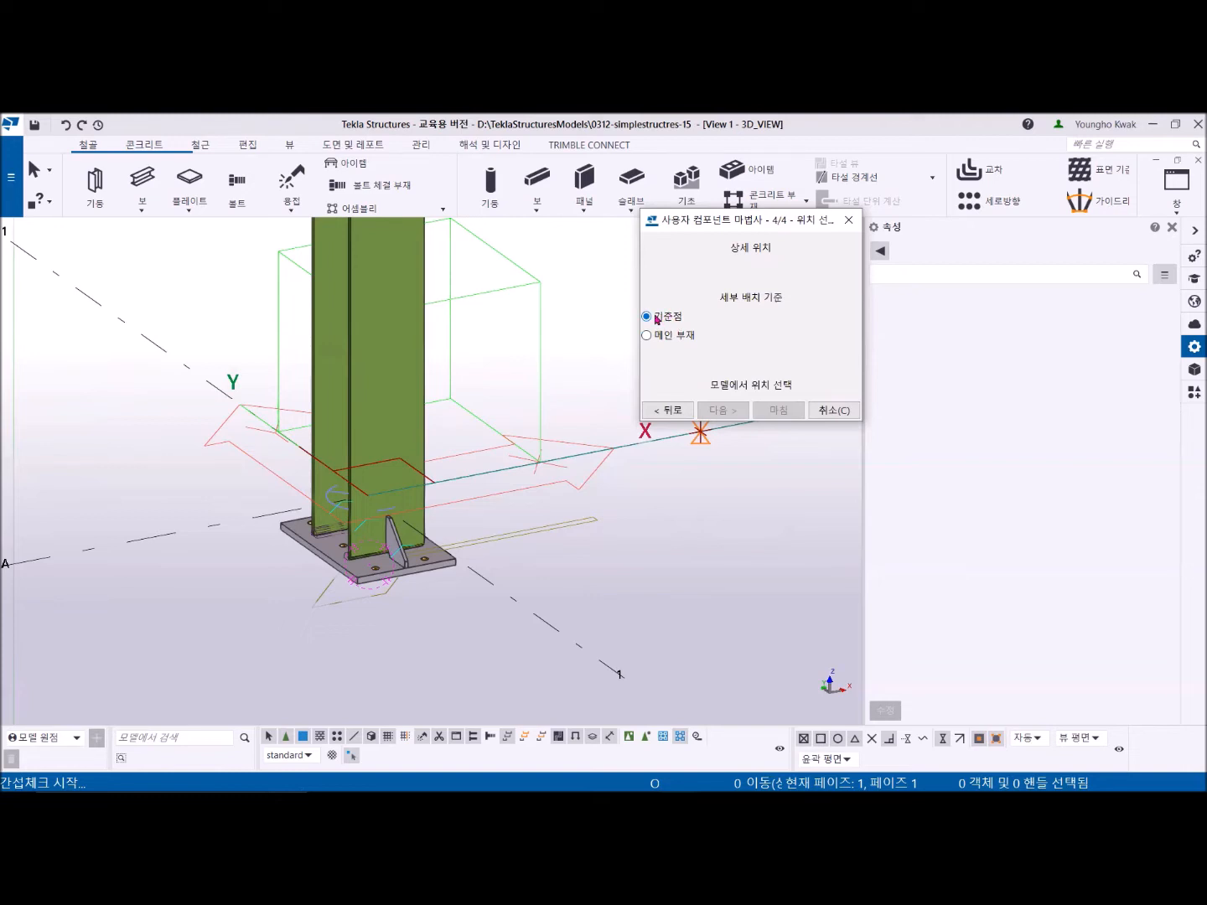
click(646, 336)
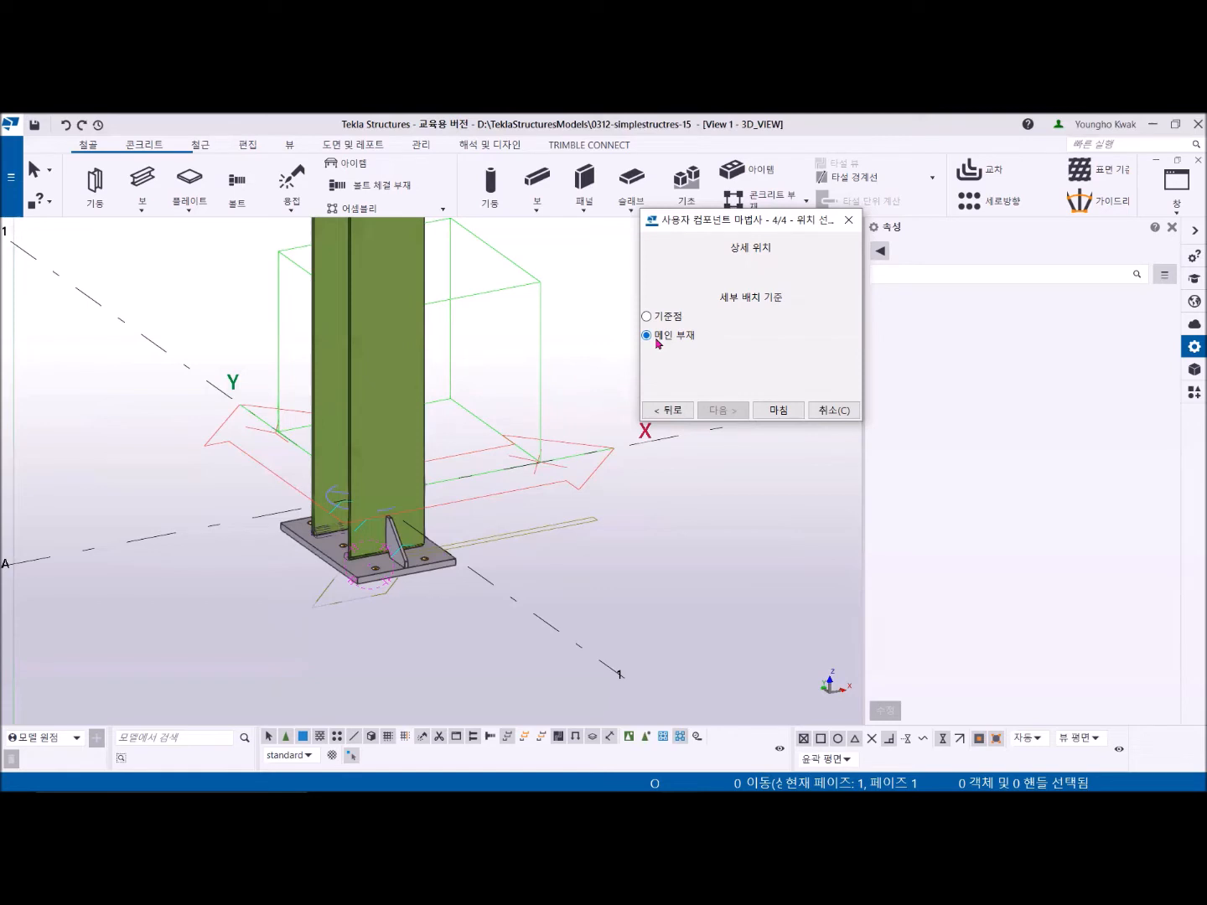
click(778, 411)
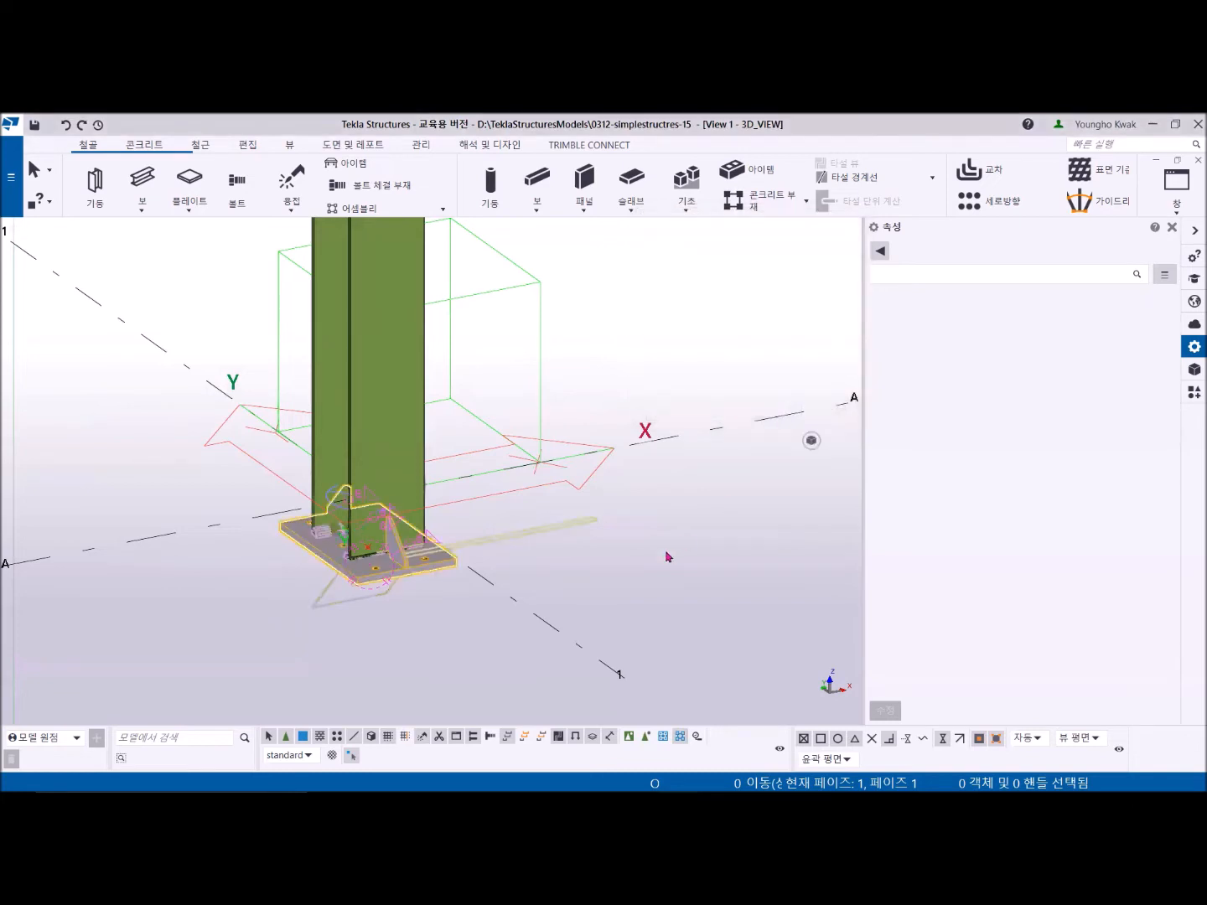
Step: Examine the base detail component at the column foot from several sides, and look over the other columns along grid A
ctrl+middle_drag(388, 557, 560, 563)
scroll(395, 590, up, 2)
middle_drag(395, 591, 638, 500)
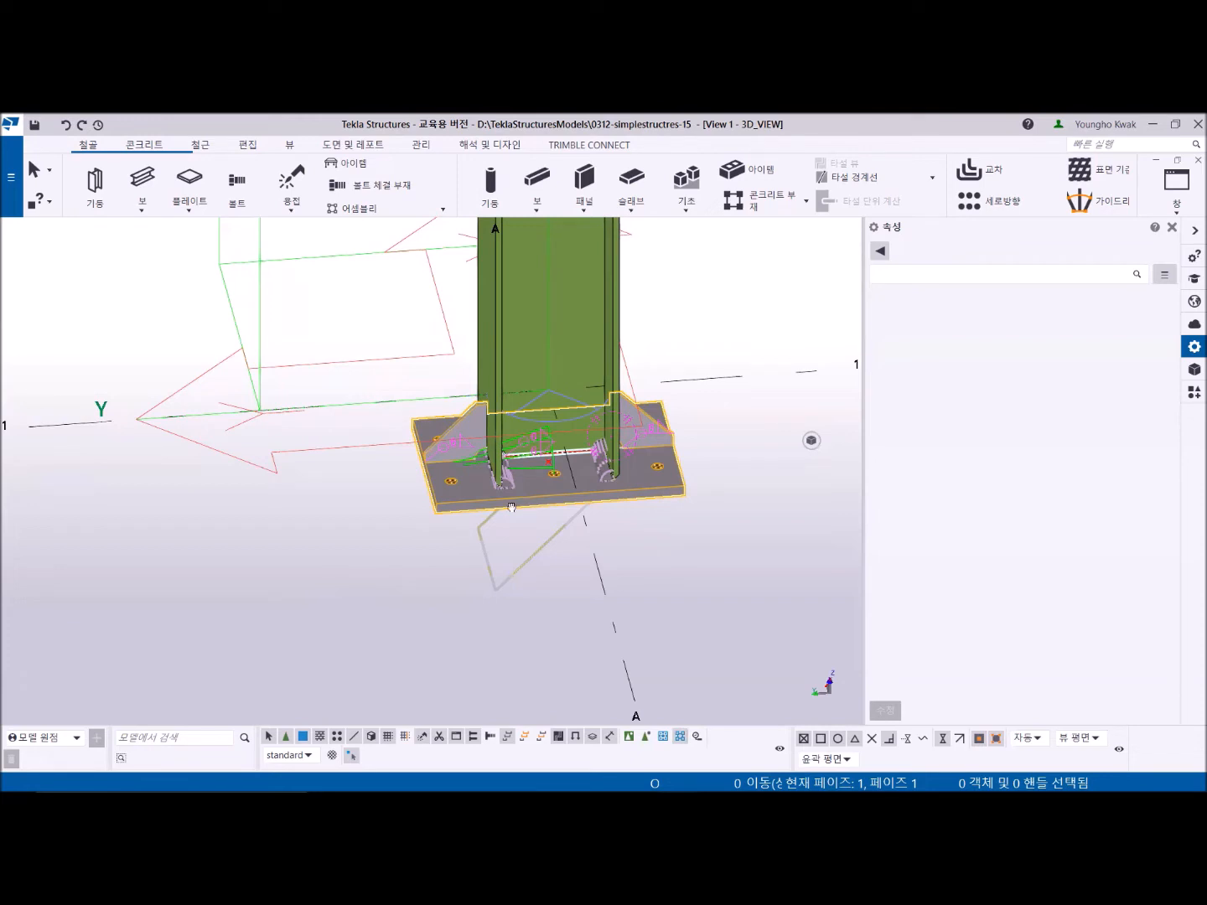
middle_drag(513, 508, 429, 543)
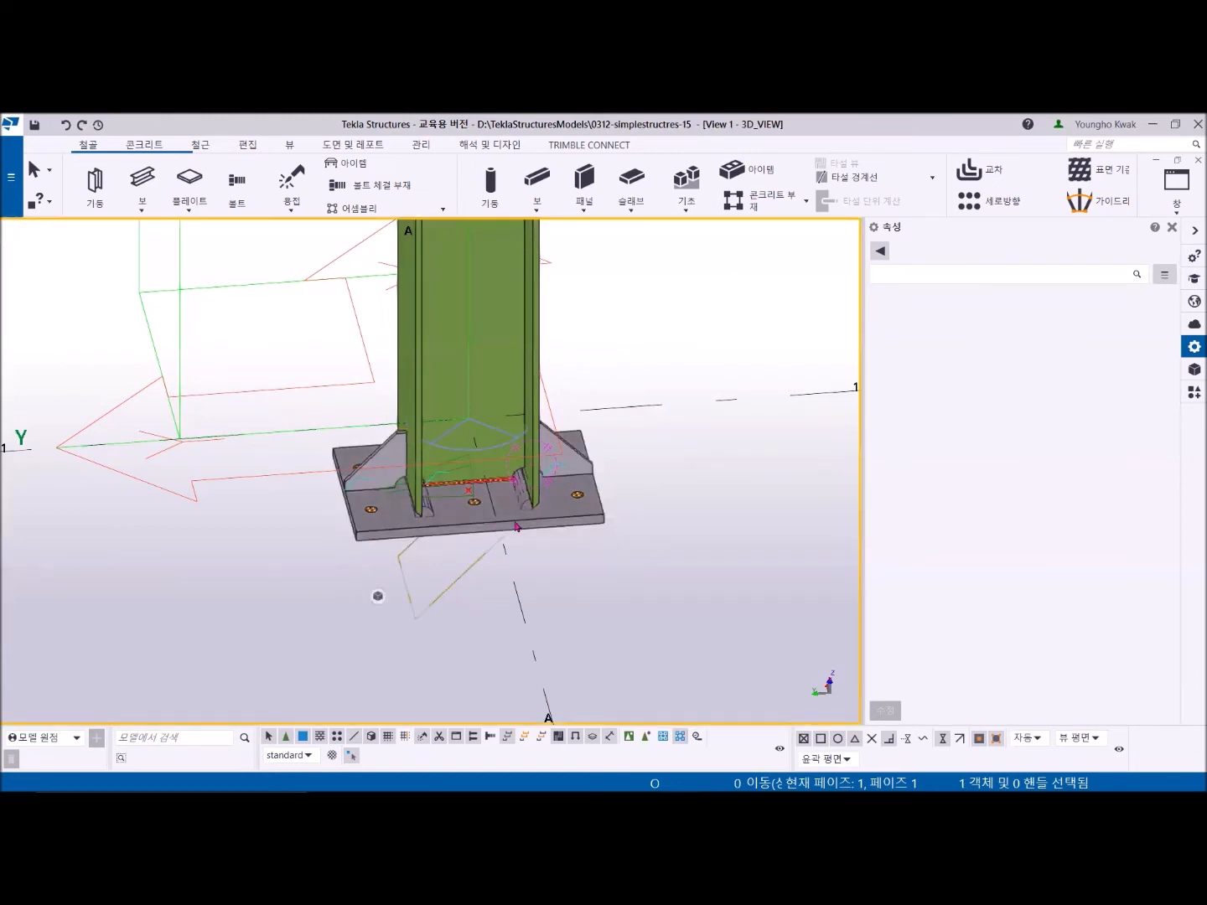
scroll(382, 549, down, 6)
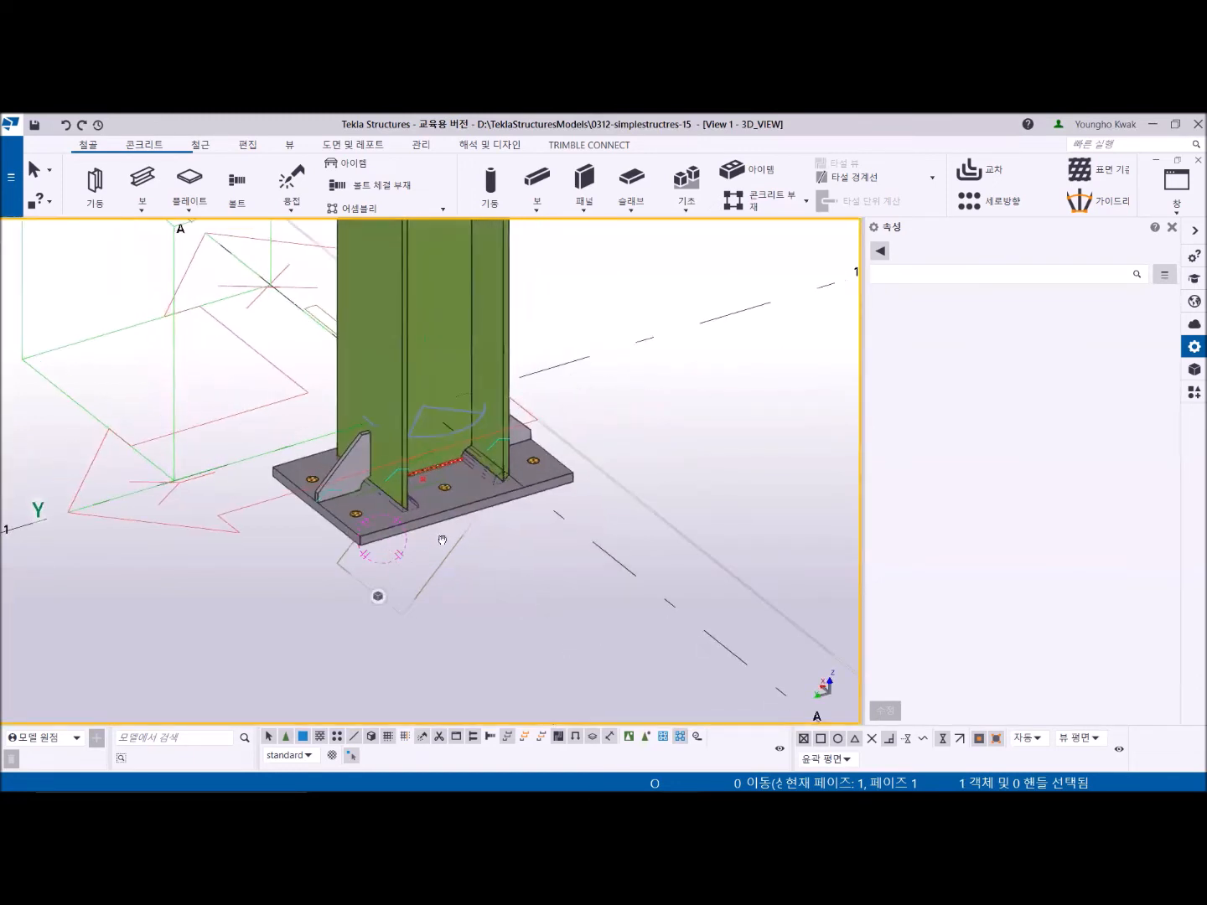
scroll(416, 551, down, 8)
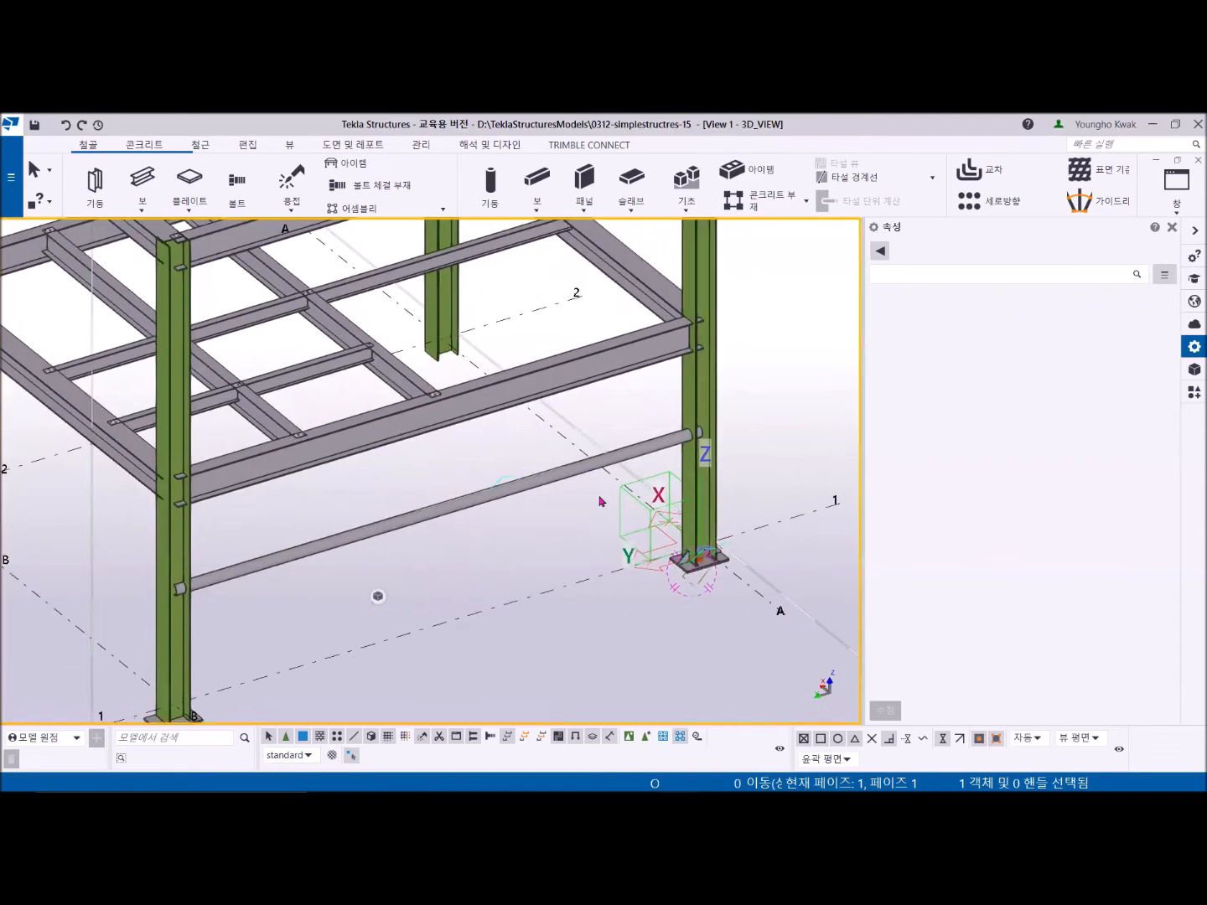
ctrl+middle_drag(600, 502, 339, 505)
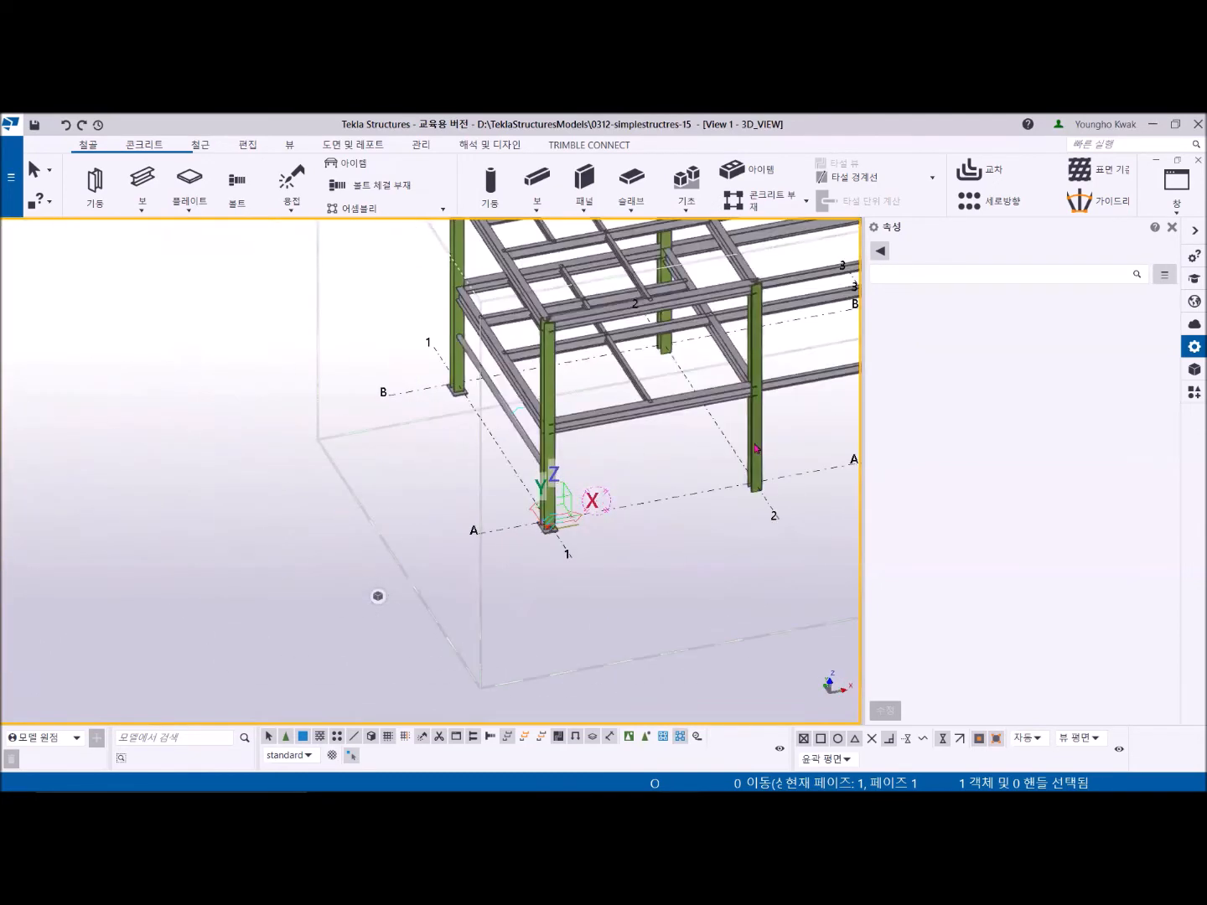
middle_drag(803, 484, 399, 567)
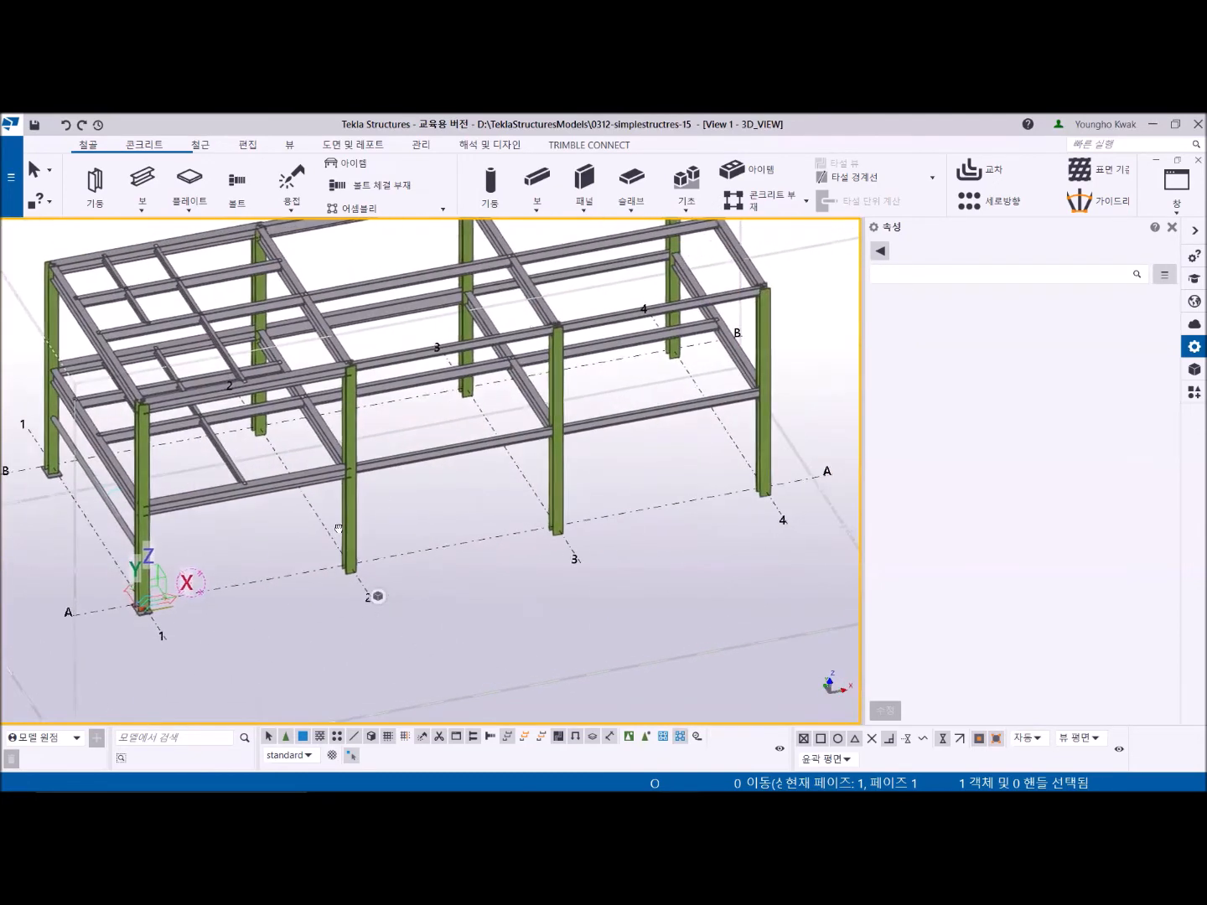
Step: Close the properties, show the applications and components catalog, and search it for "basede"
click(373, 610)
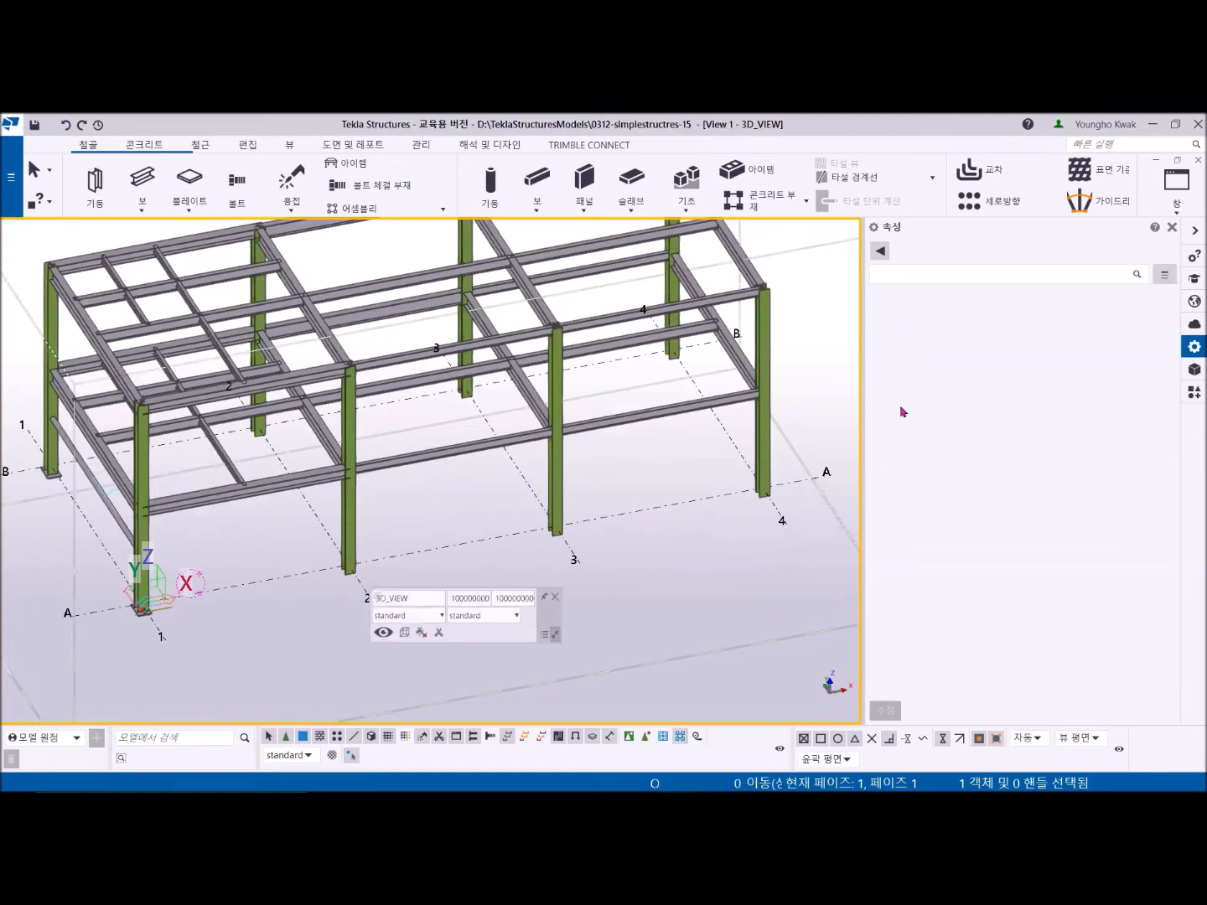
click(1172, 226)
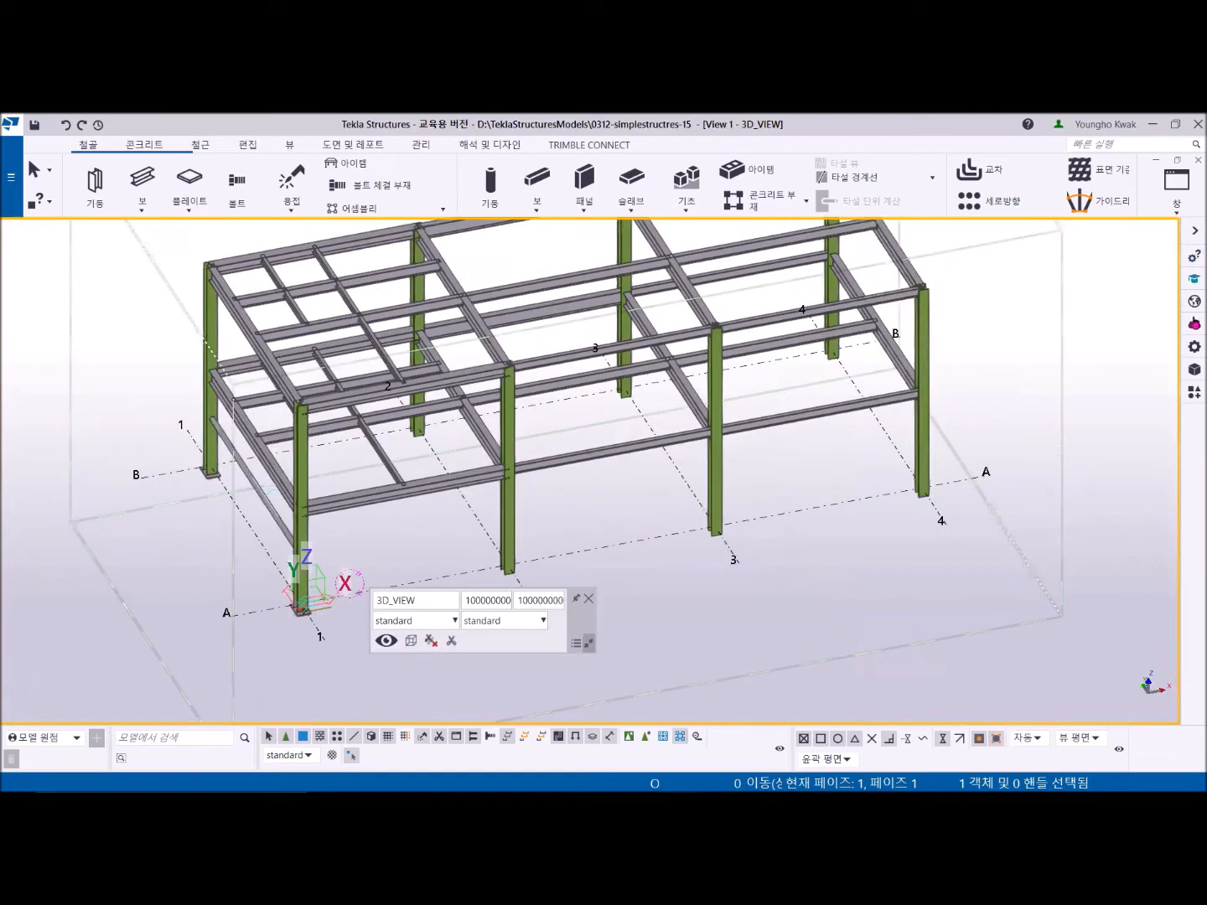
click(1194, 398)
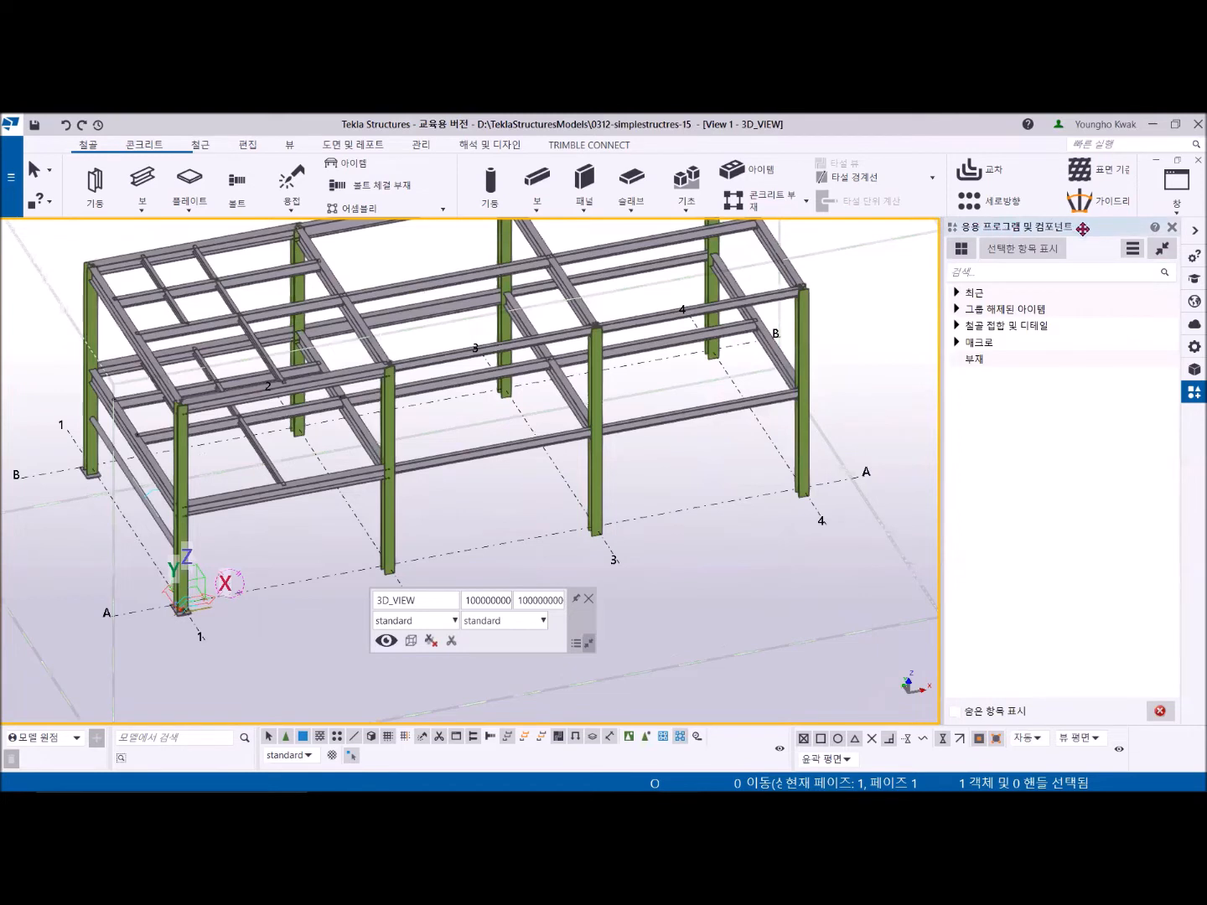
click(1100, 280)
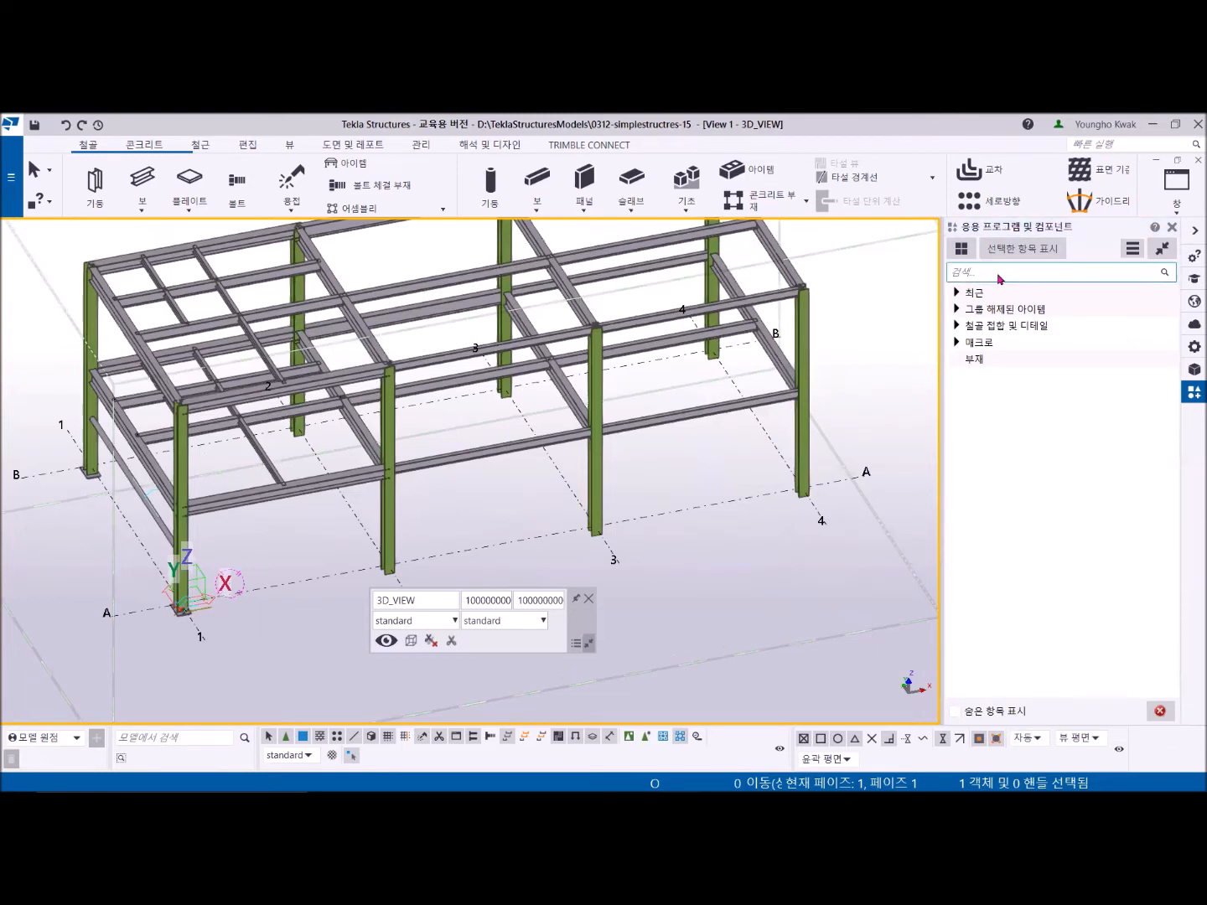
click(986, 273)
text(basede)
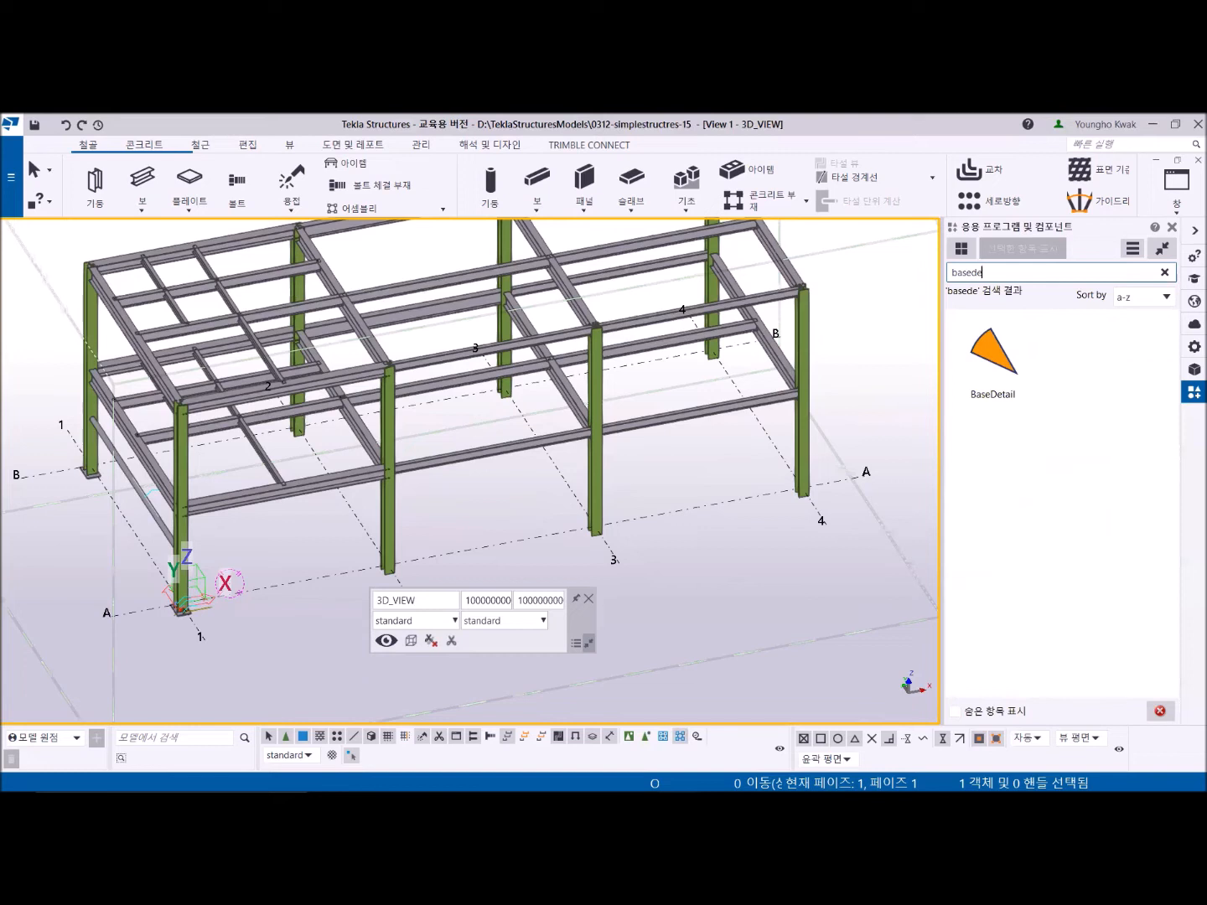
Step: Apply the BaseDetail component to the column at grid intersection A-2
click(992, 353)
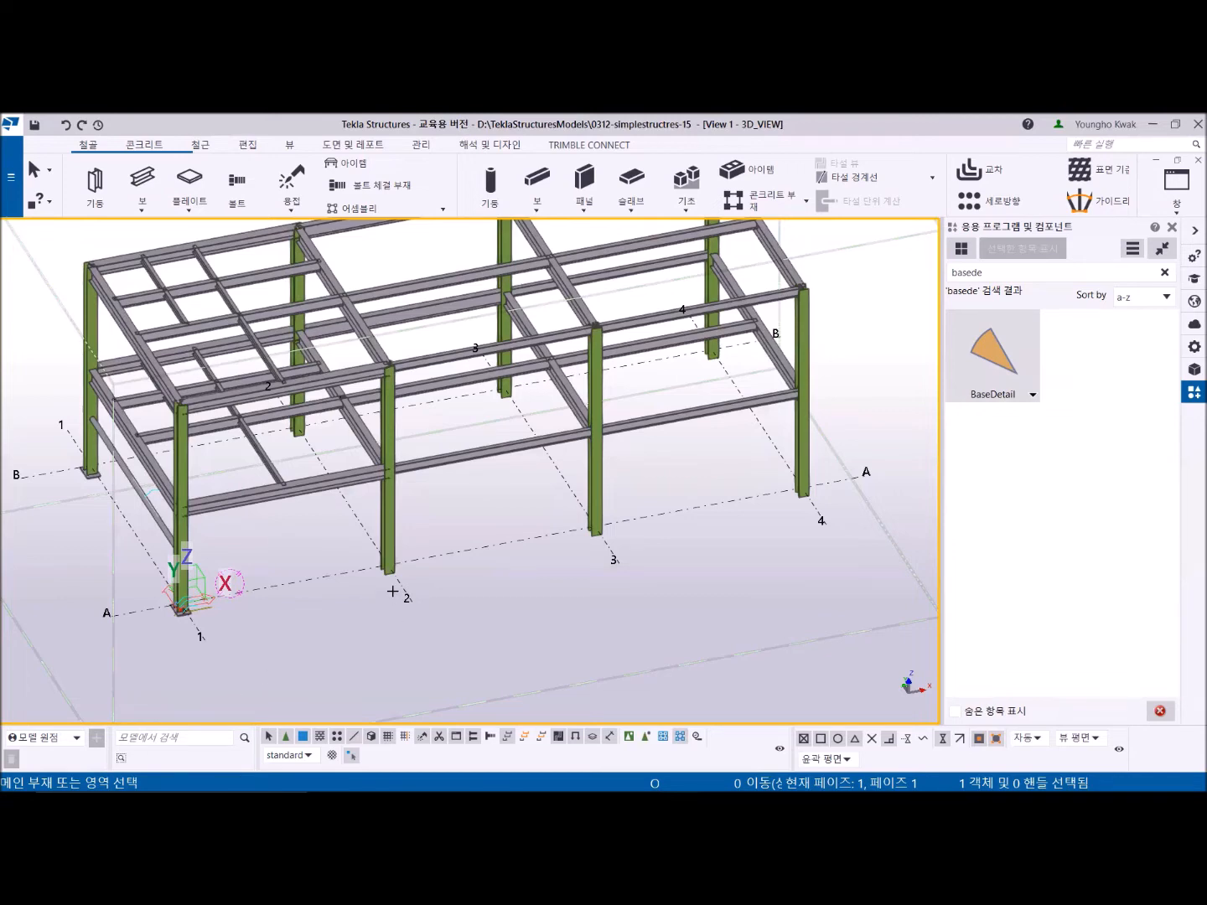
scroll(394, 591, up, 5)
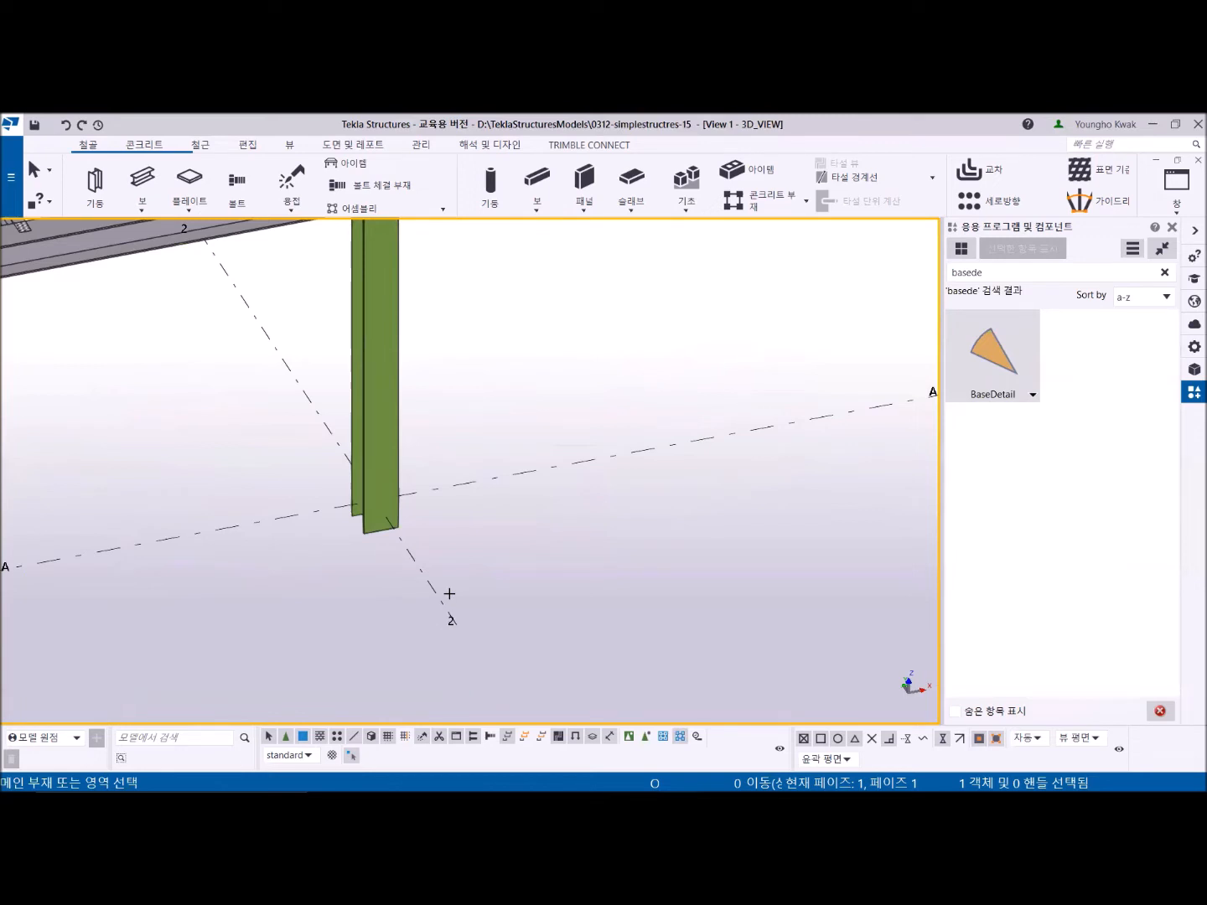
click(397, 353)
scroll(394, 560, up, 4)
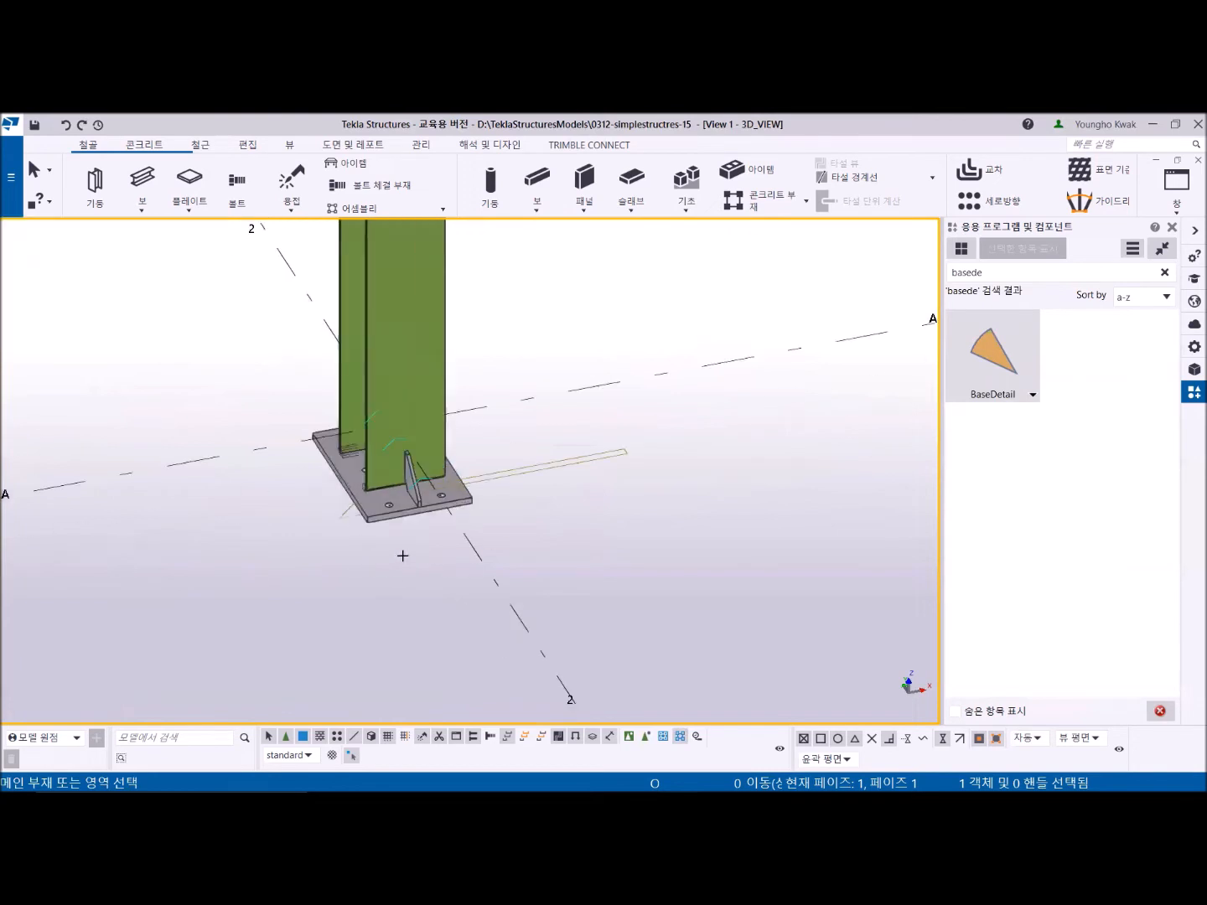
Step: Apply BaseDetail to the columns at grid intersections A-3 and A-4, and end the placement
scroll(564, 524, down, 5)
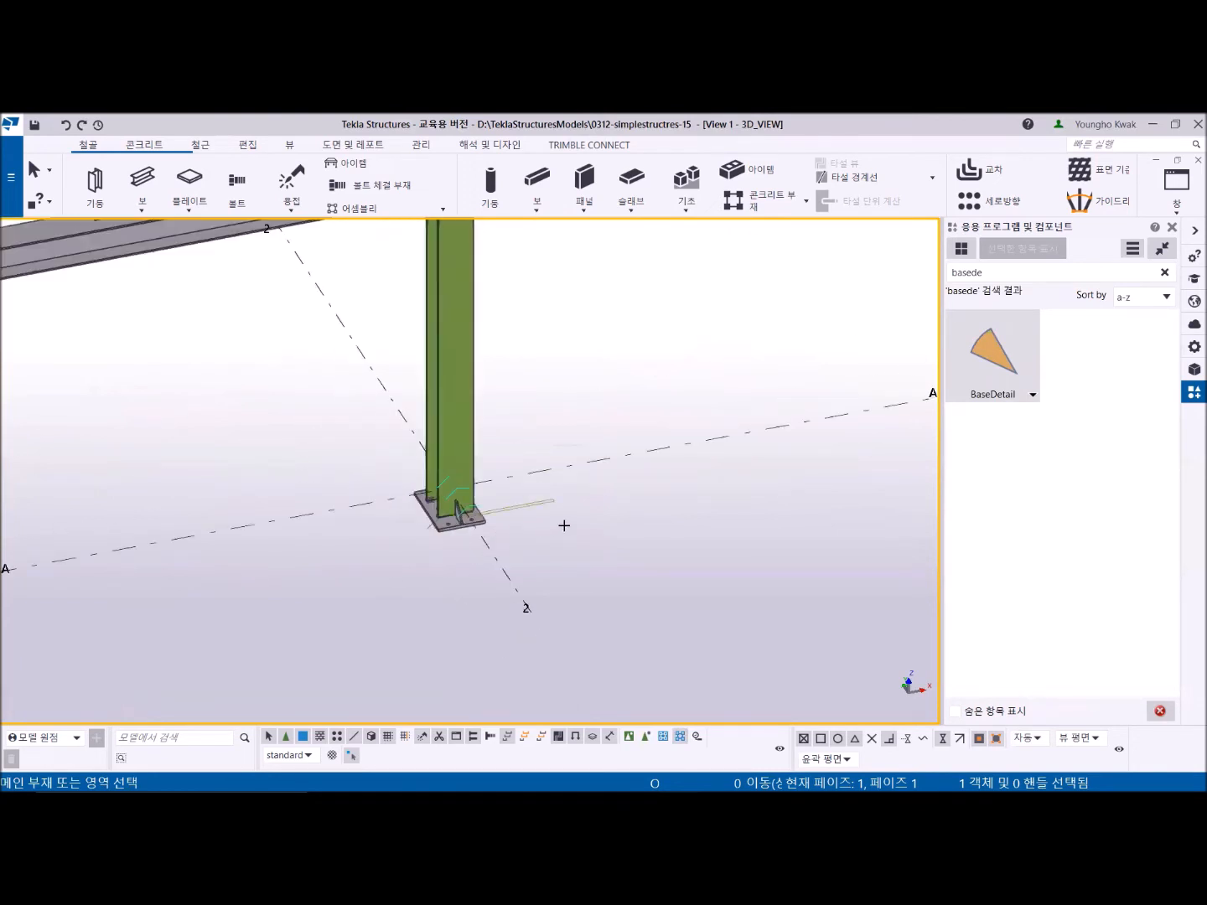
middle_drag(637, 530, 342, 581)
scroll(513, 522, up, 5)
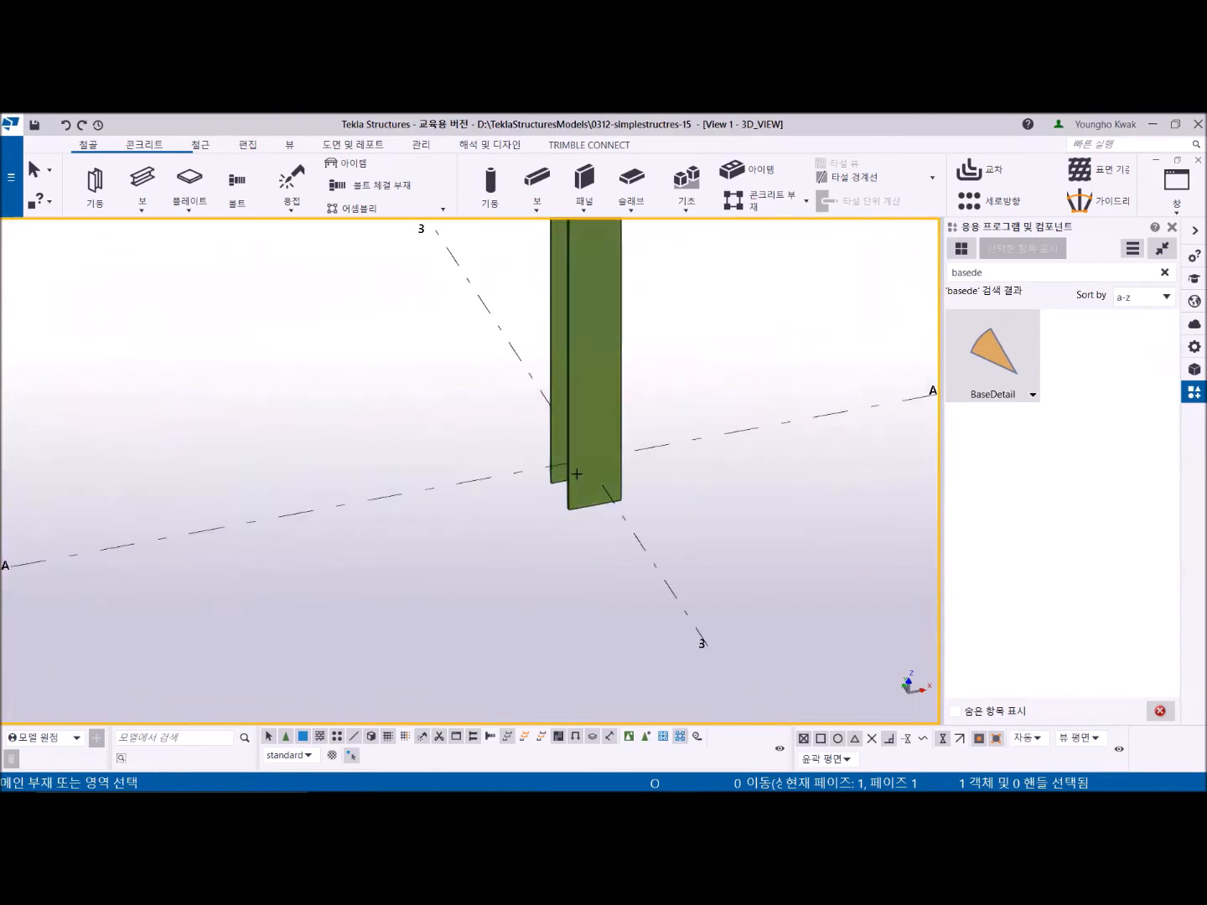
click(594, 435)
scroll(700, 535, down, 3)
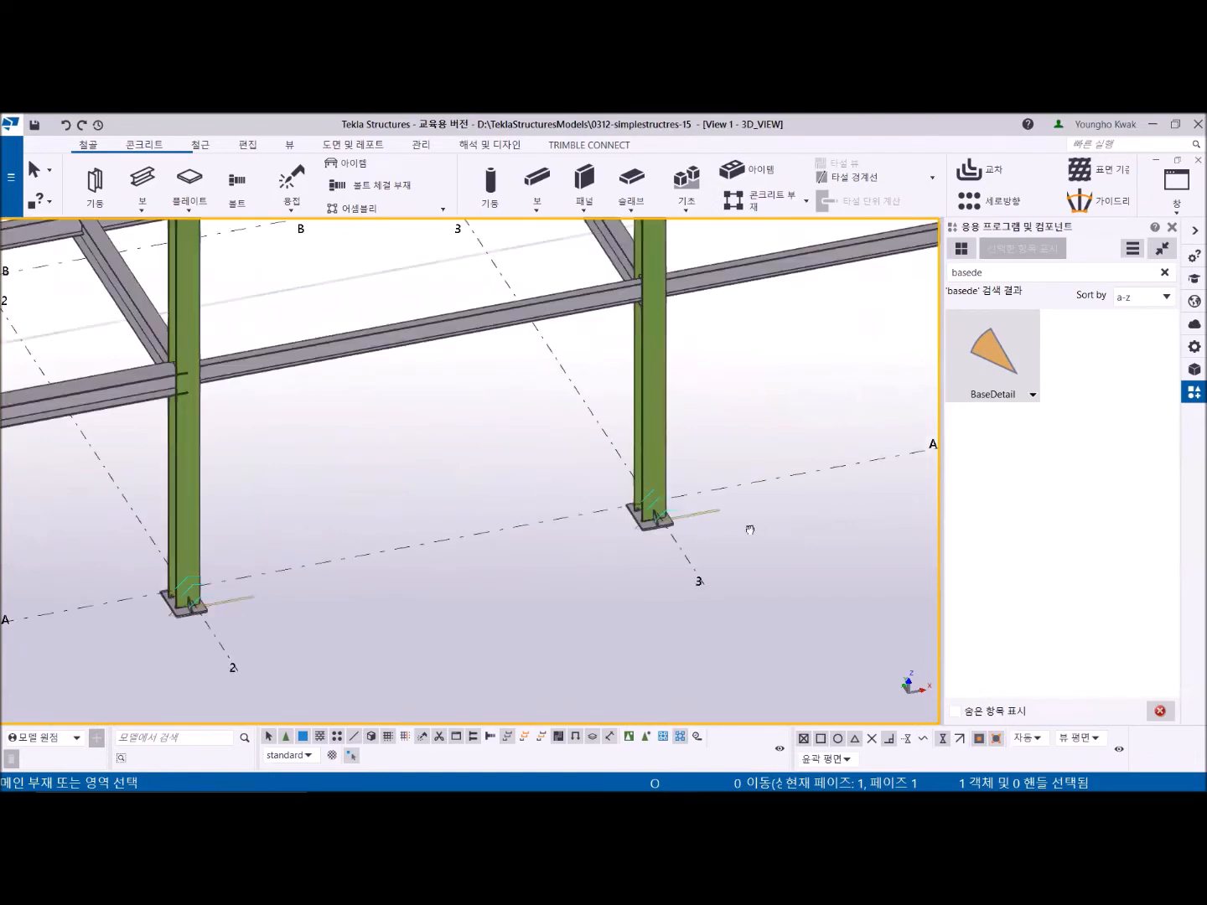
middle_drag(757, 527, 174, 610)
click(524, 462)
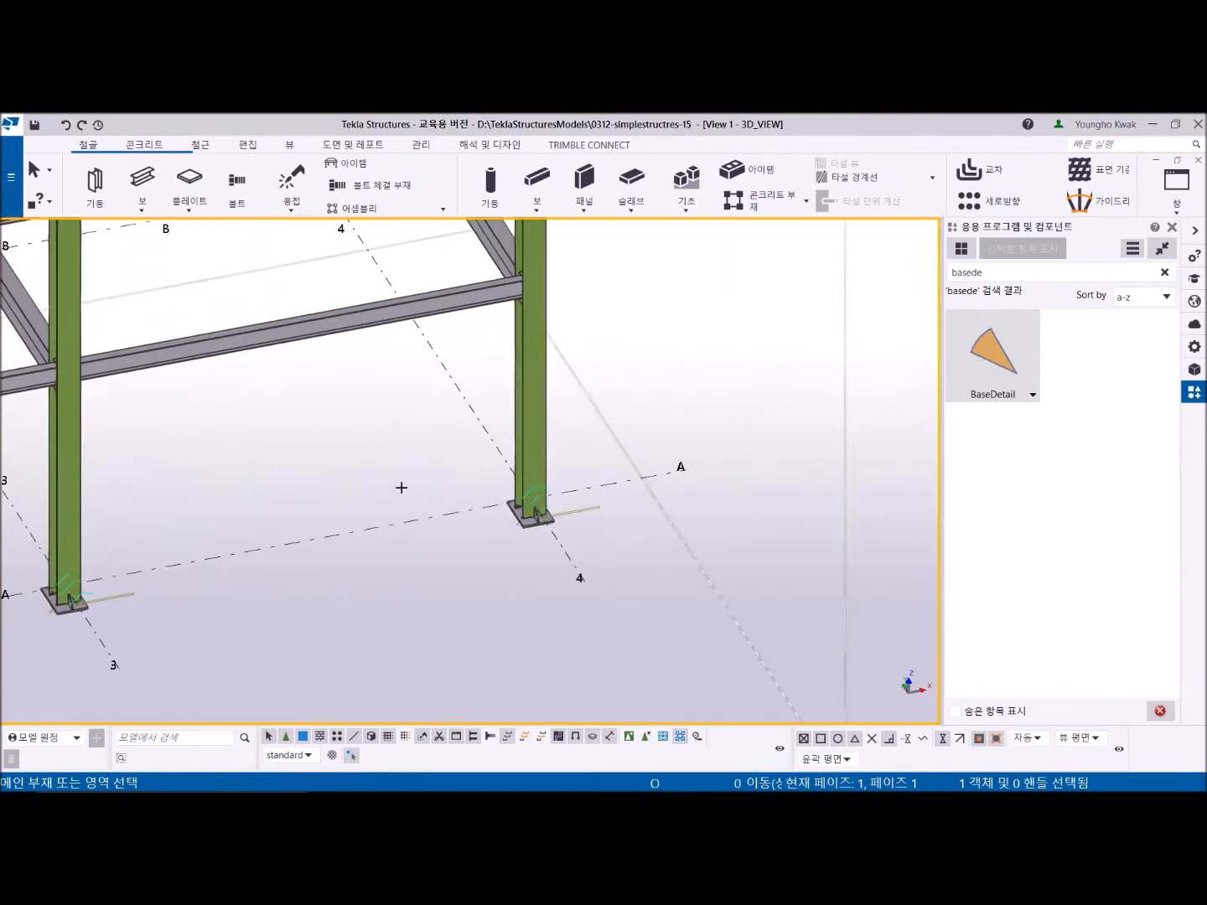
right_click(360, 423)
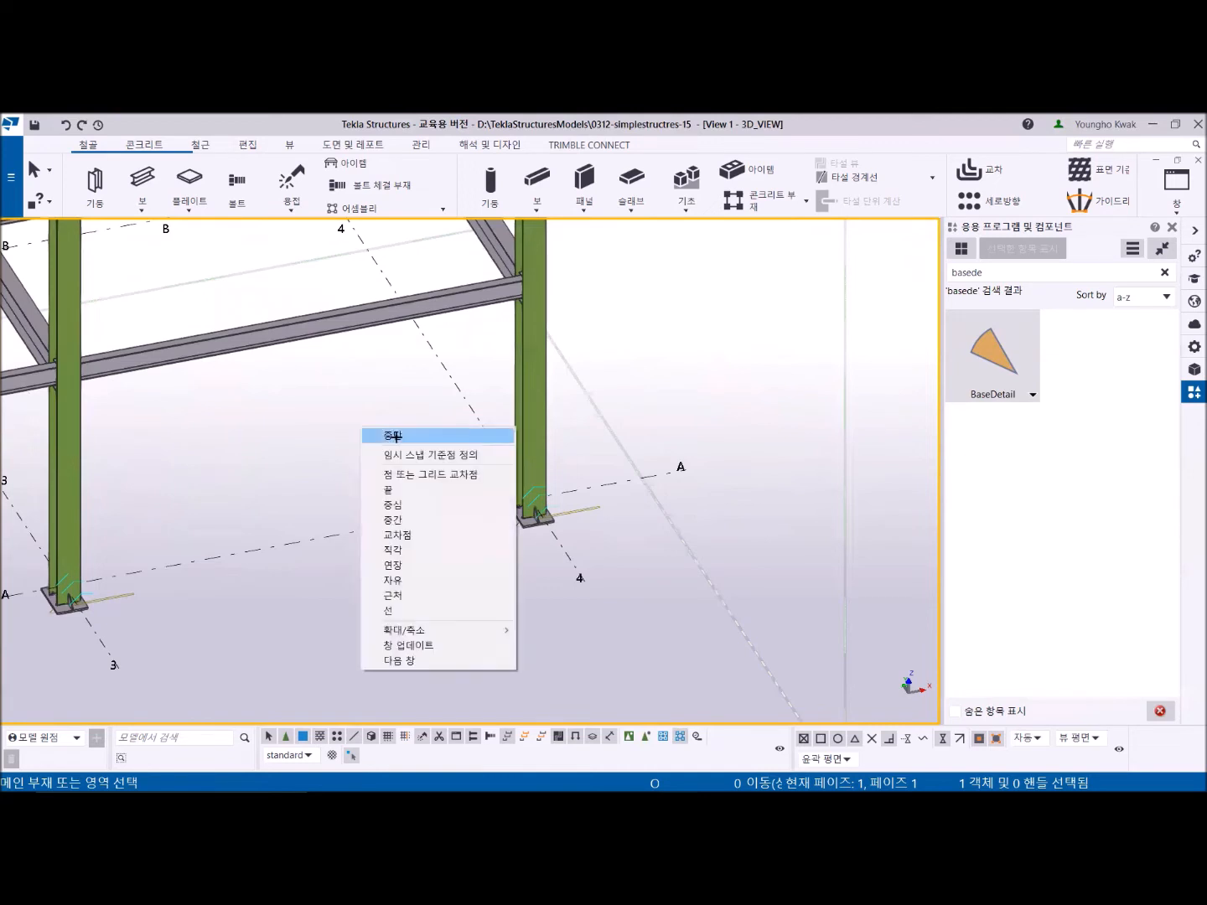
click(391, 431)
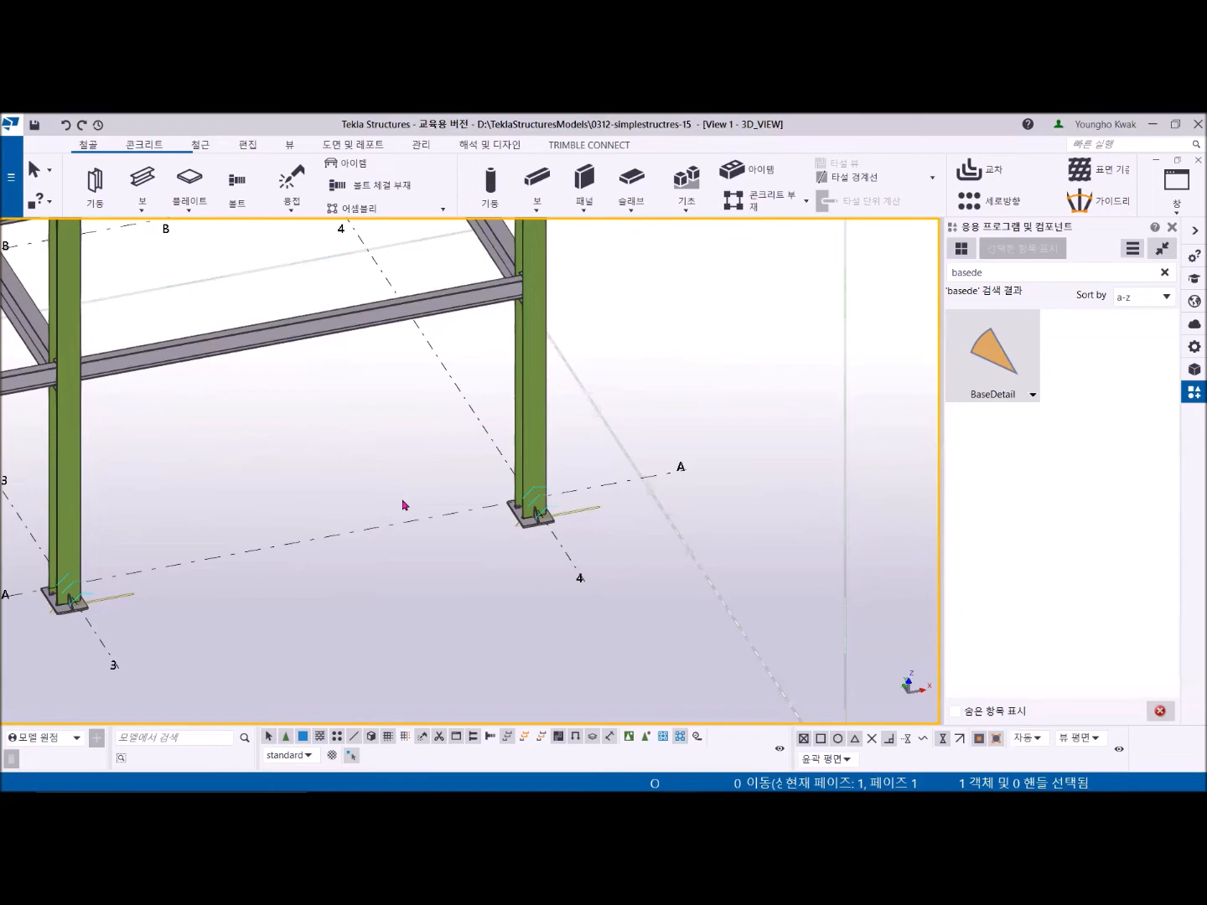
Step: Create one steel column with the properties of the column at A-3 at the outer end of grid line 3
scroll(403, 504, down, 5)
scroll(404, 507, up, 5)
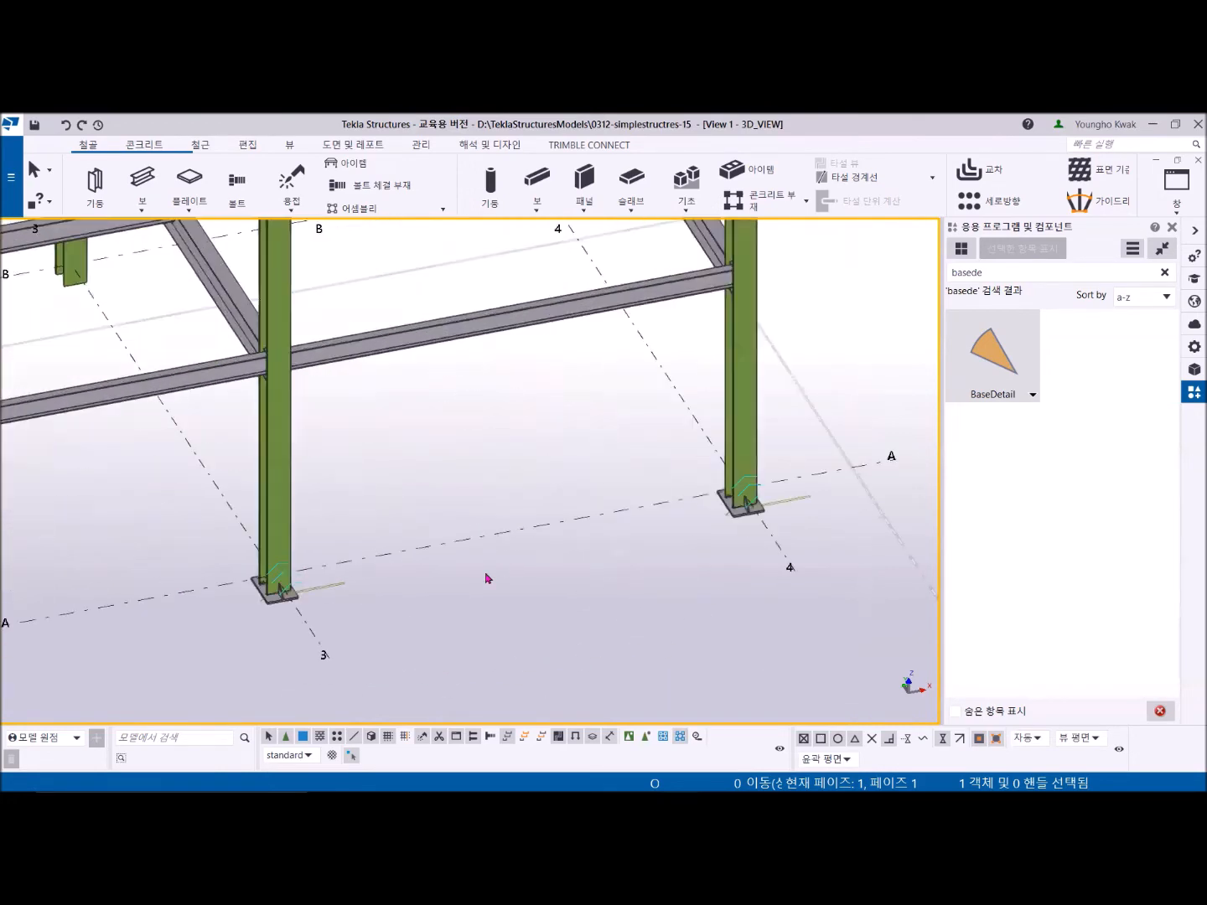
middle_drag(427, 577, 411, 674)
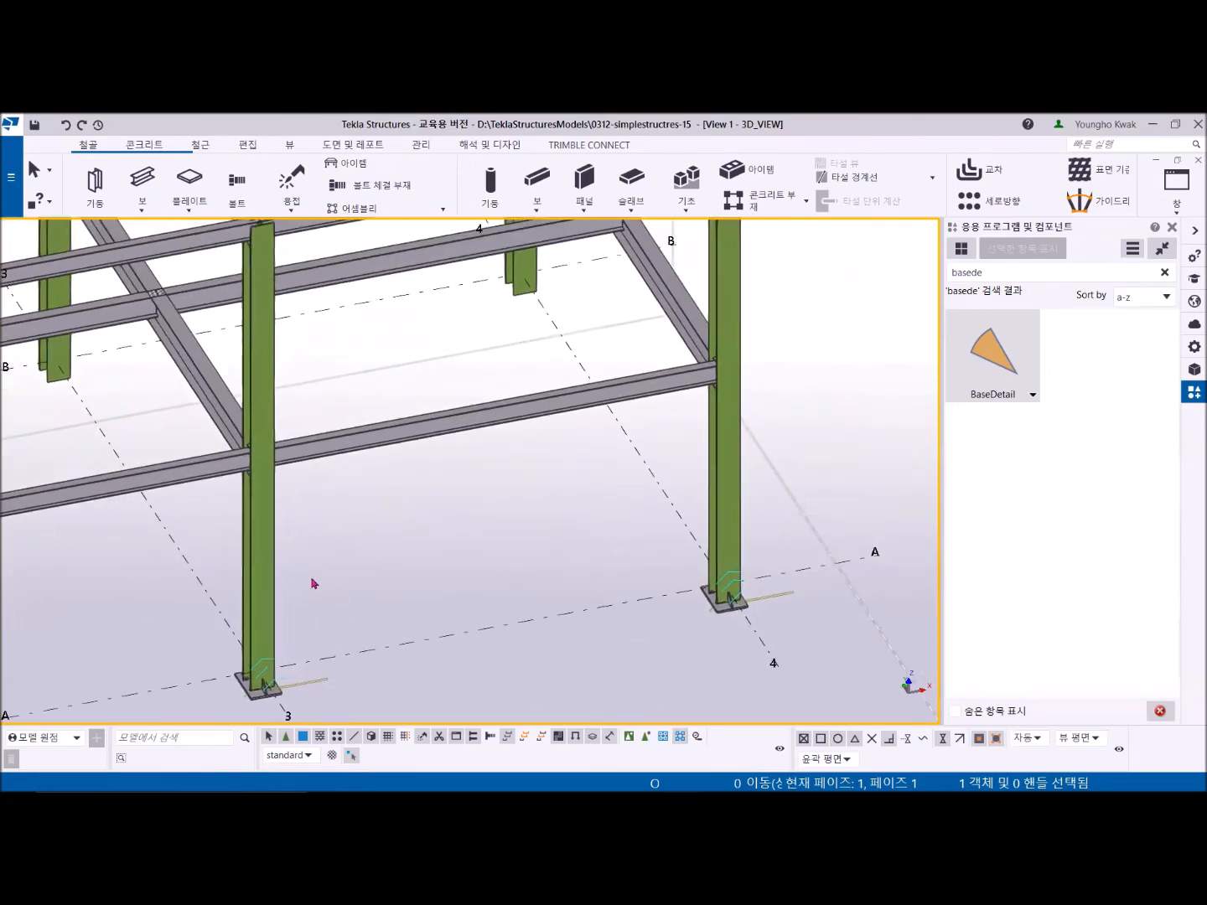
click(269, 543)
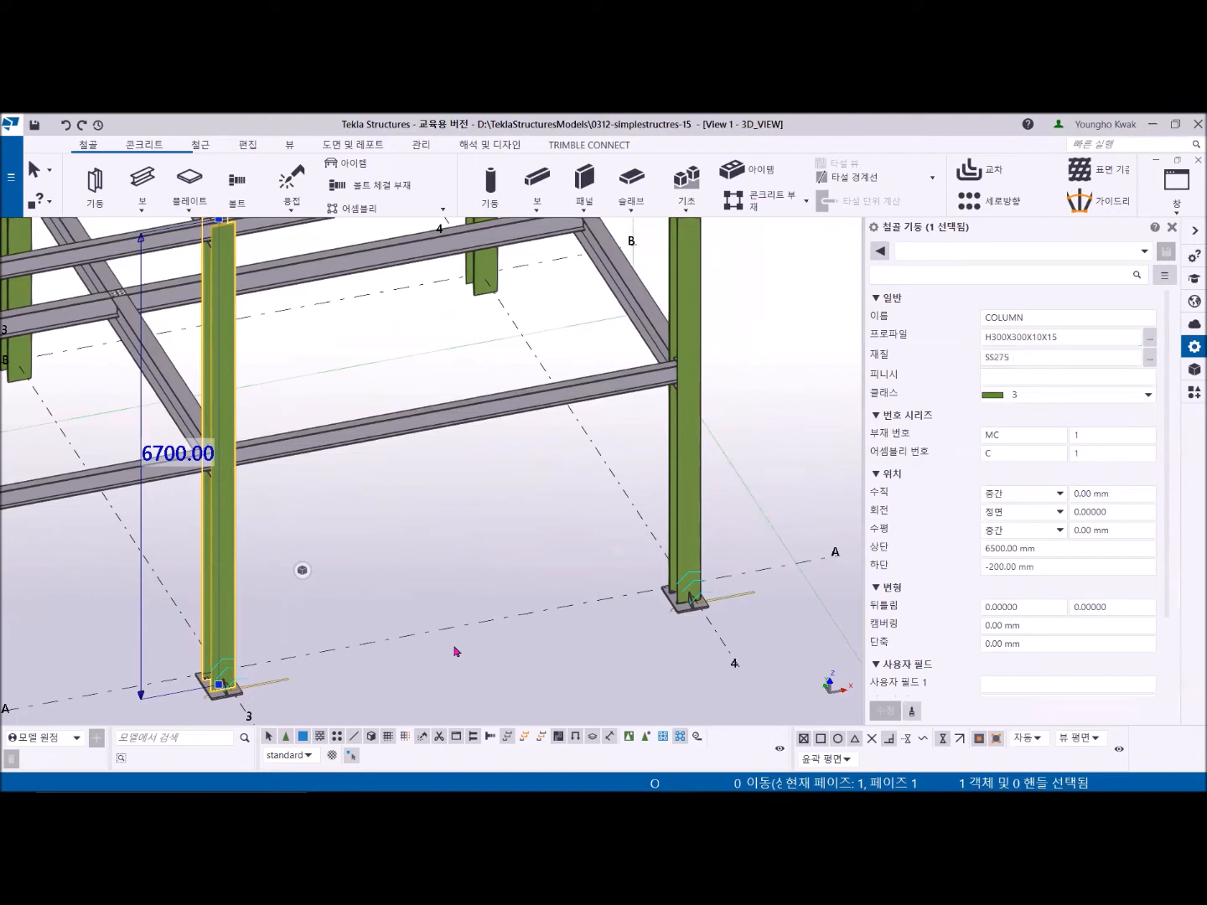
click(94, 181)
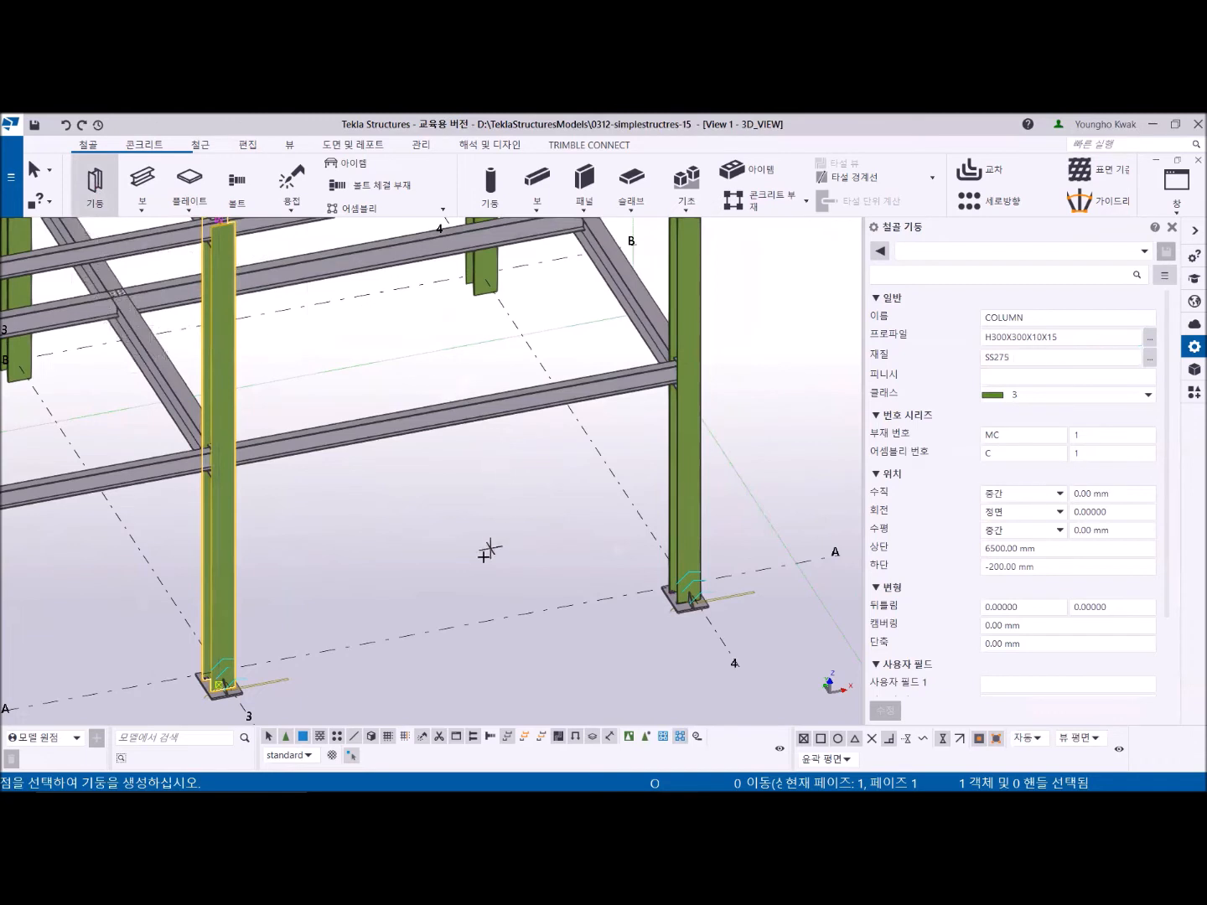
middle_drag(445, 615, 444, 453)
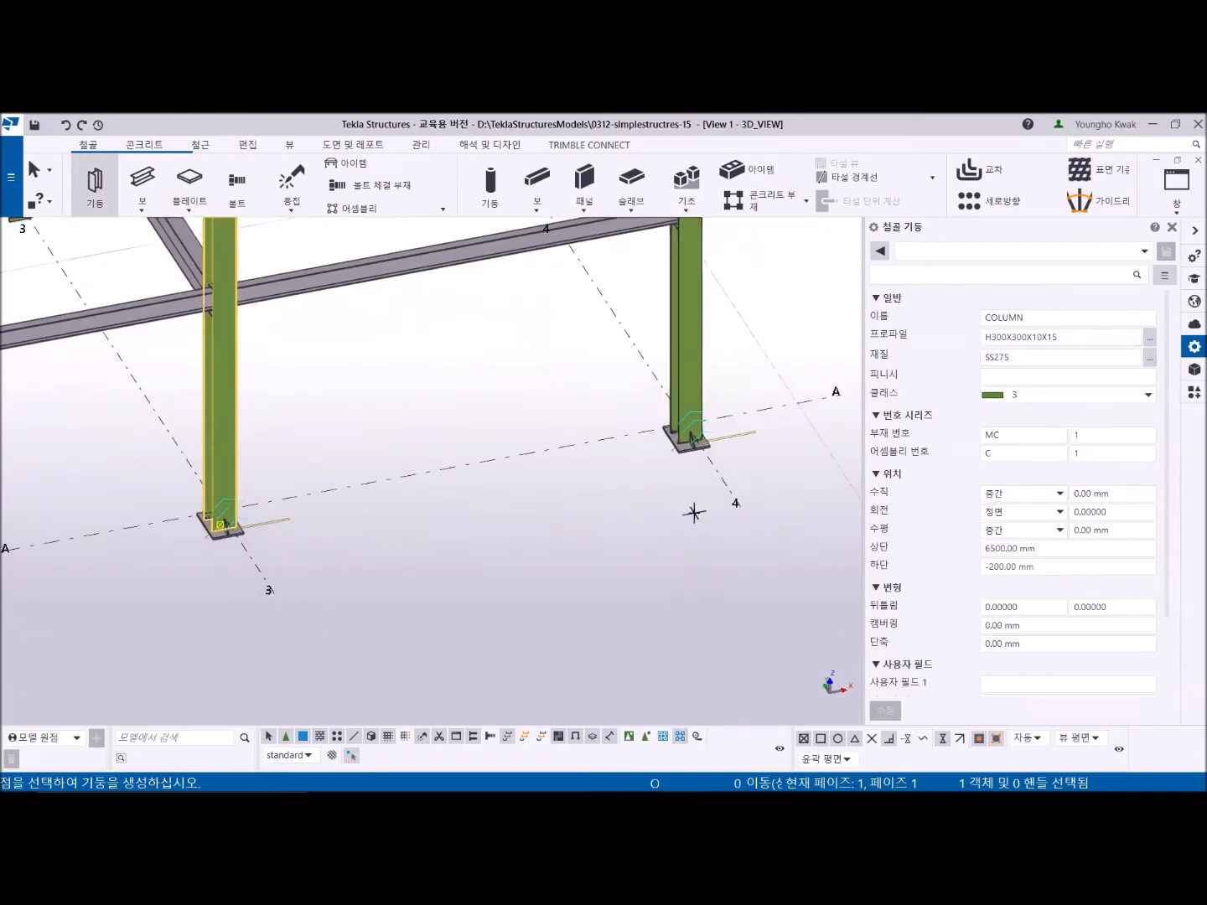
scroll(291, 604, up, 3)
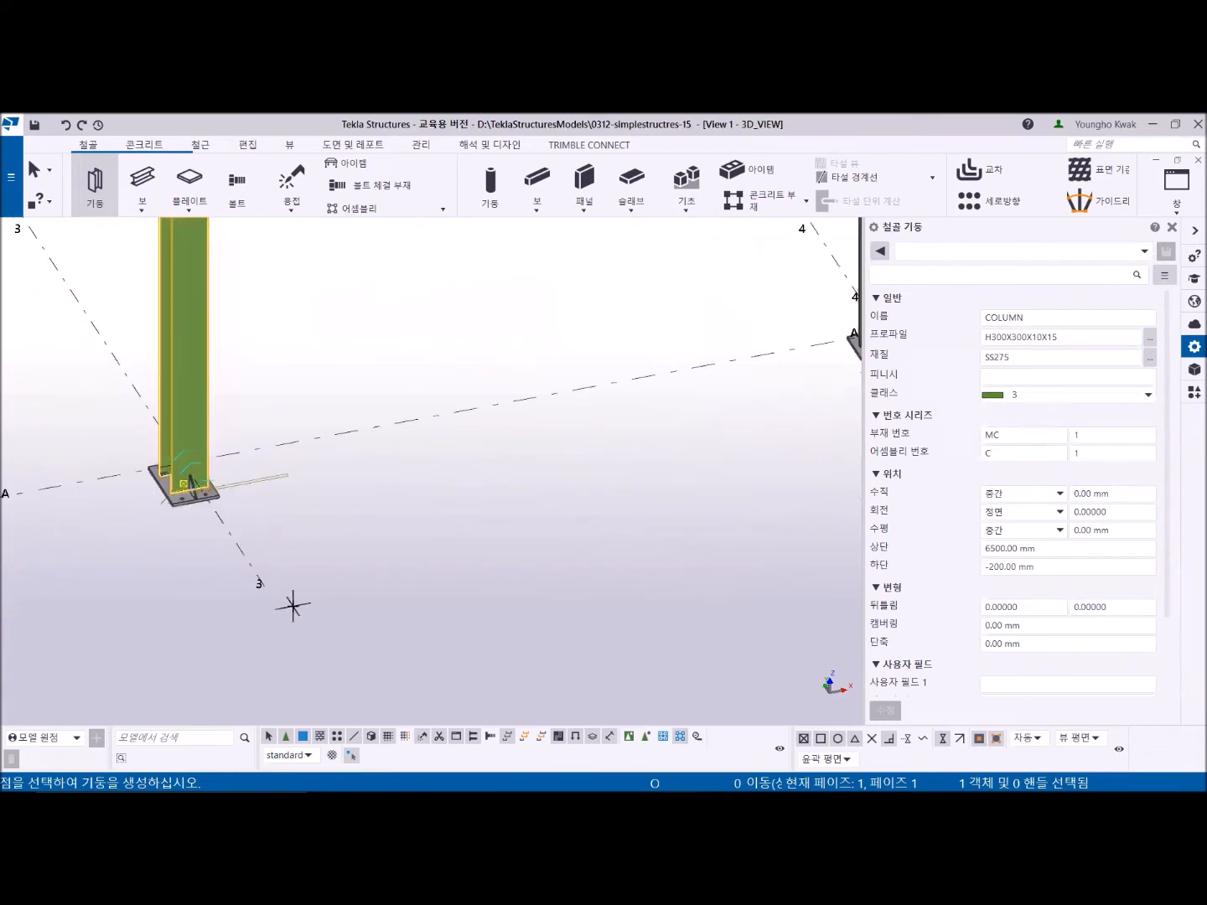
click(263, 587)
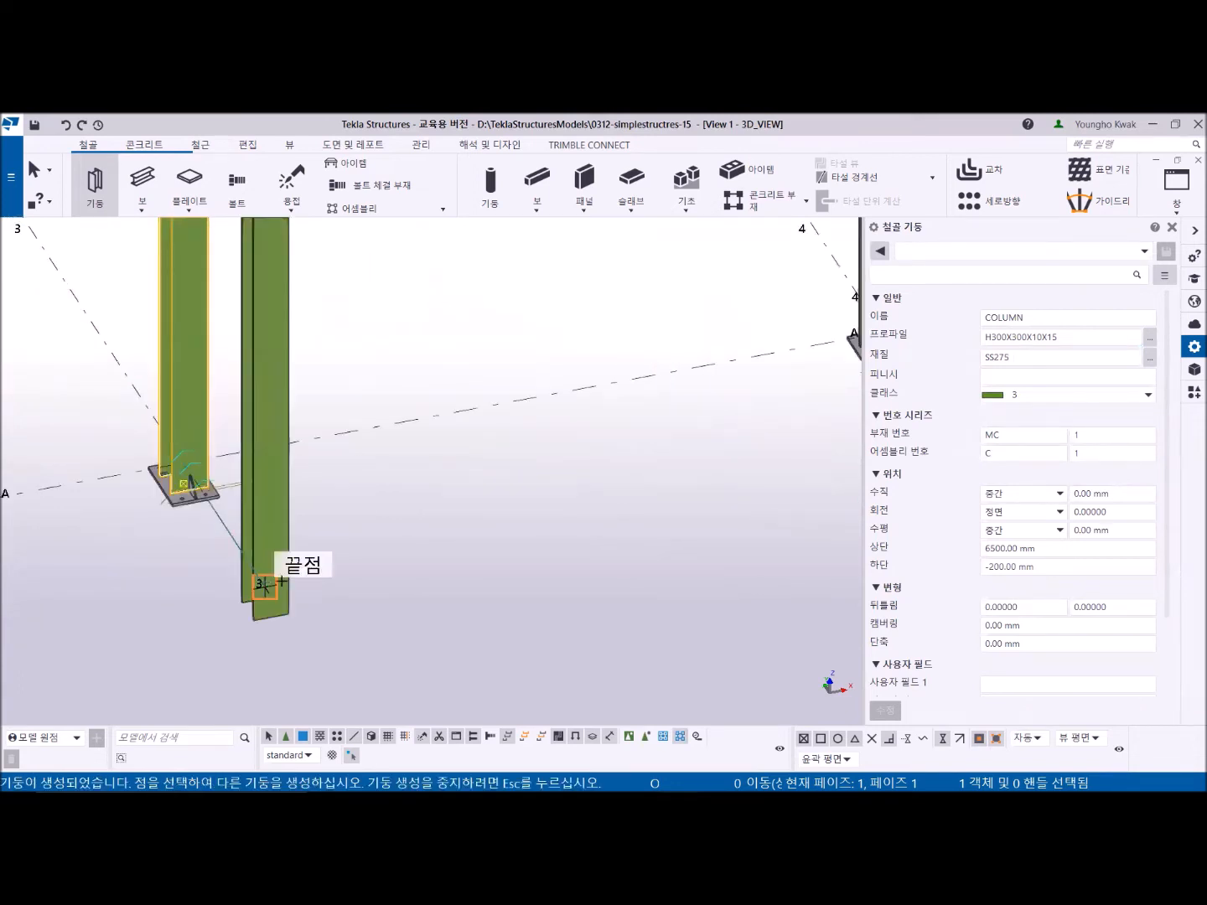
right_click(363, 320)
click(402, 332)
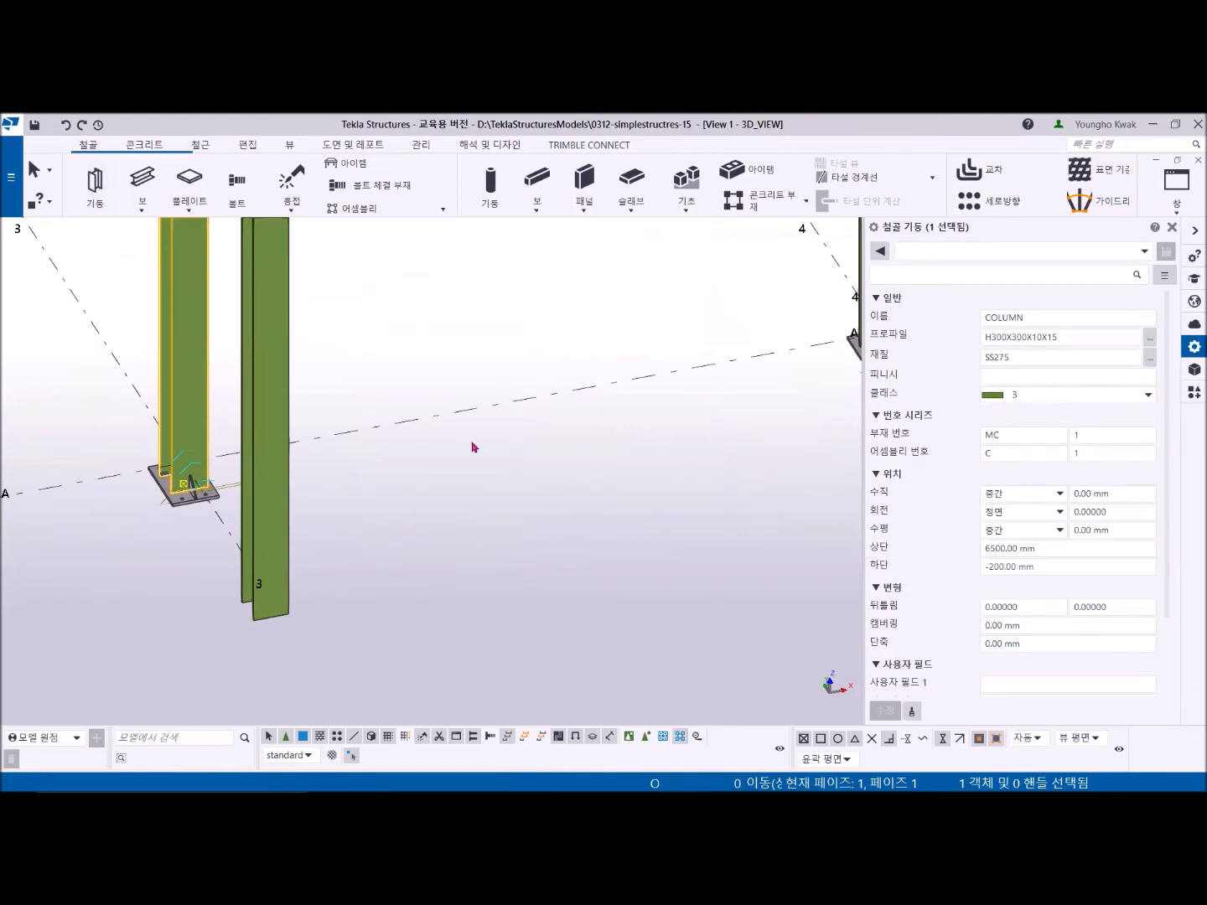
Step: Set the rotation of the new column at the outer end of grid line 3 to 상단 and apply the modification
click(281, 394)
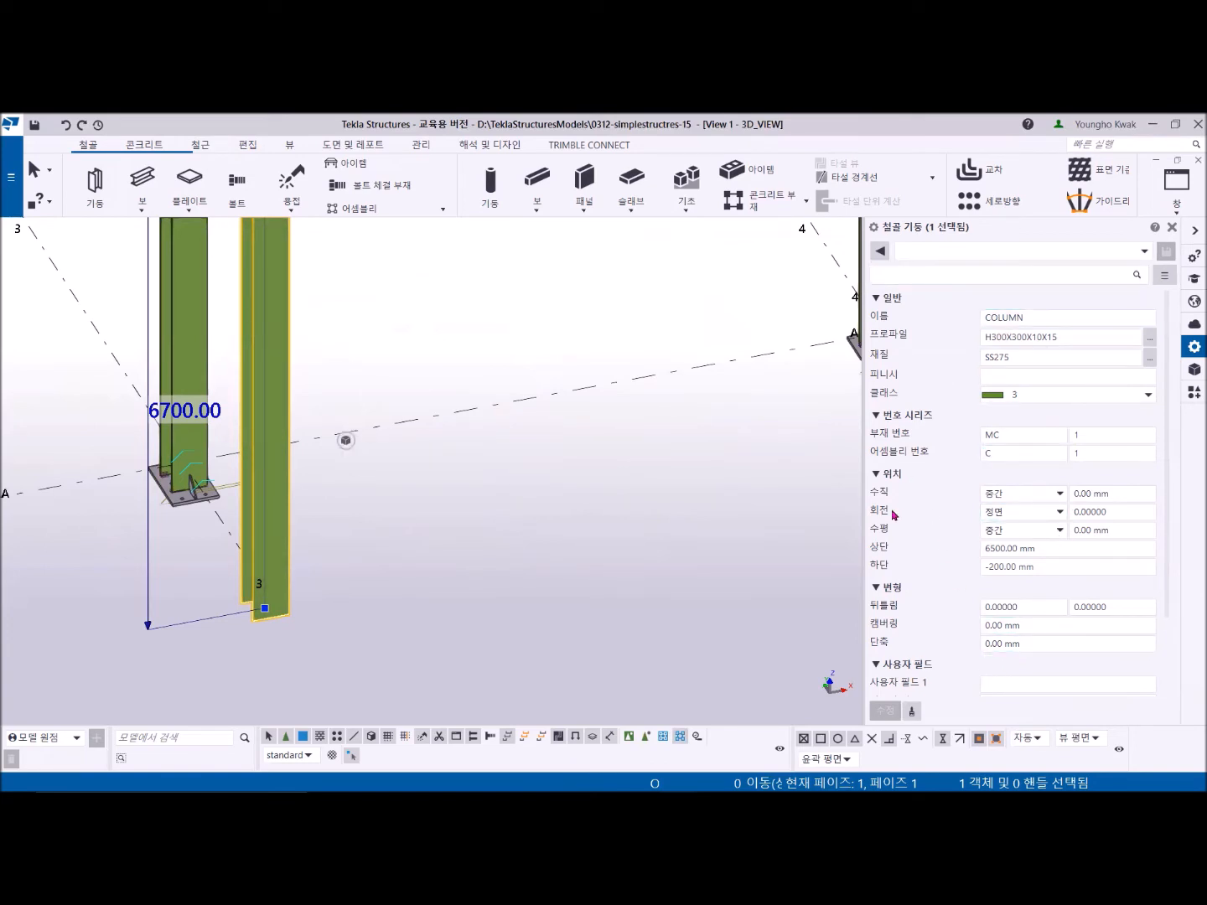
click(1057, 515)
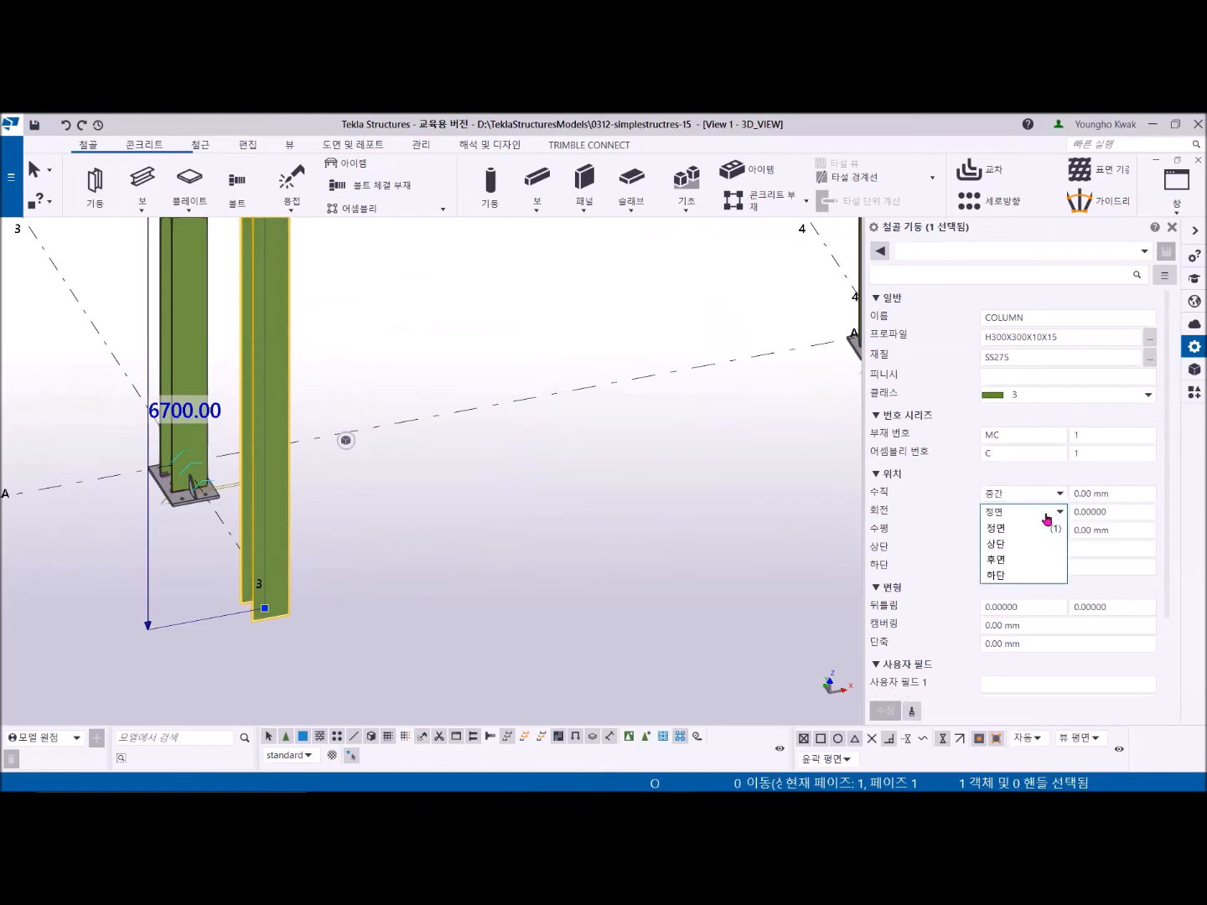
click(1009, 538)
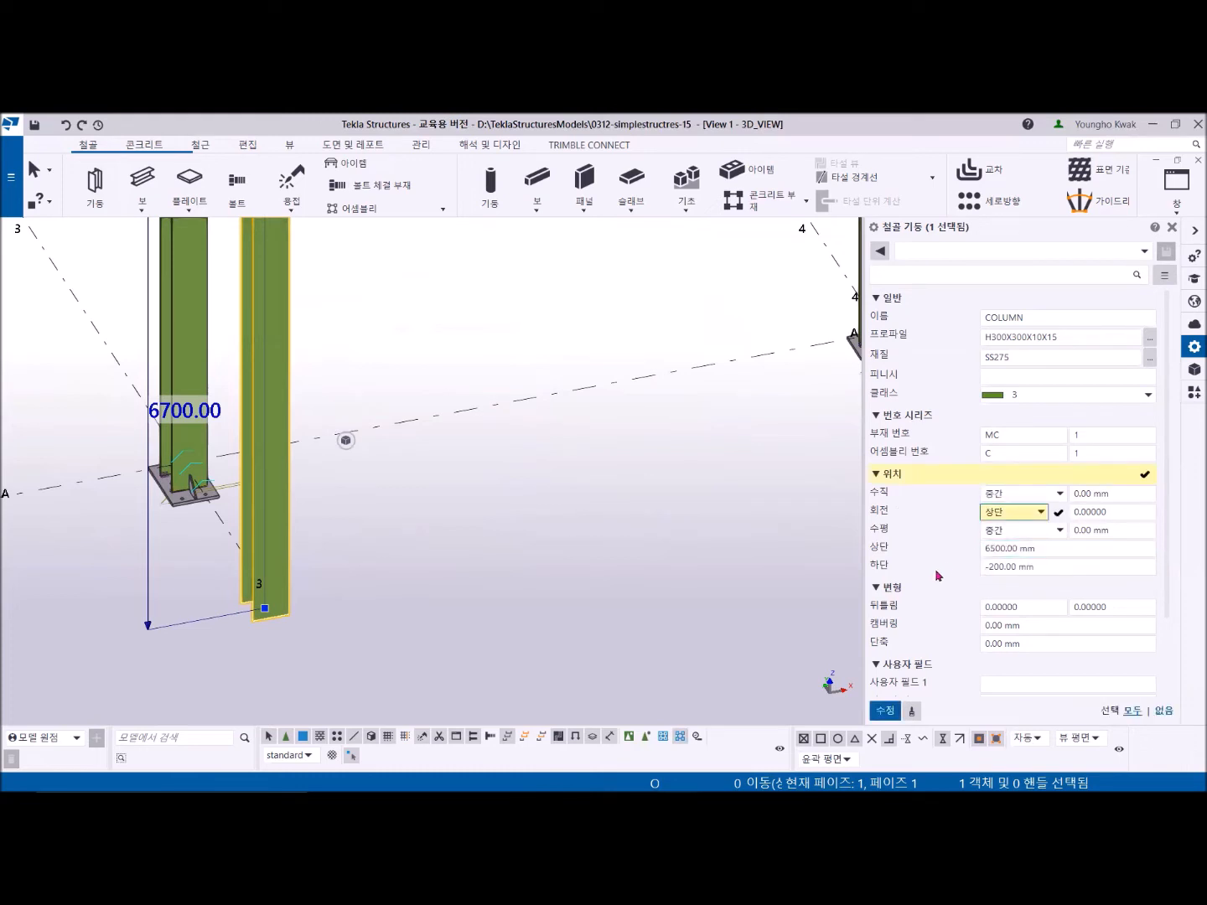
click(885, 711)
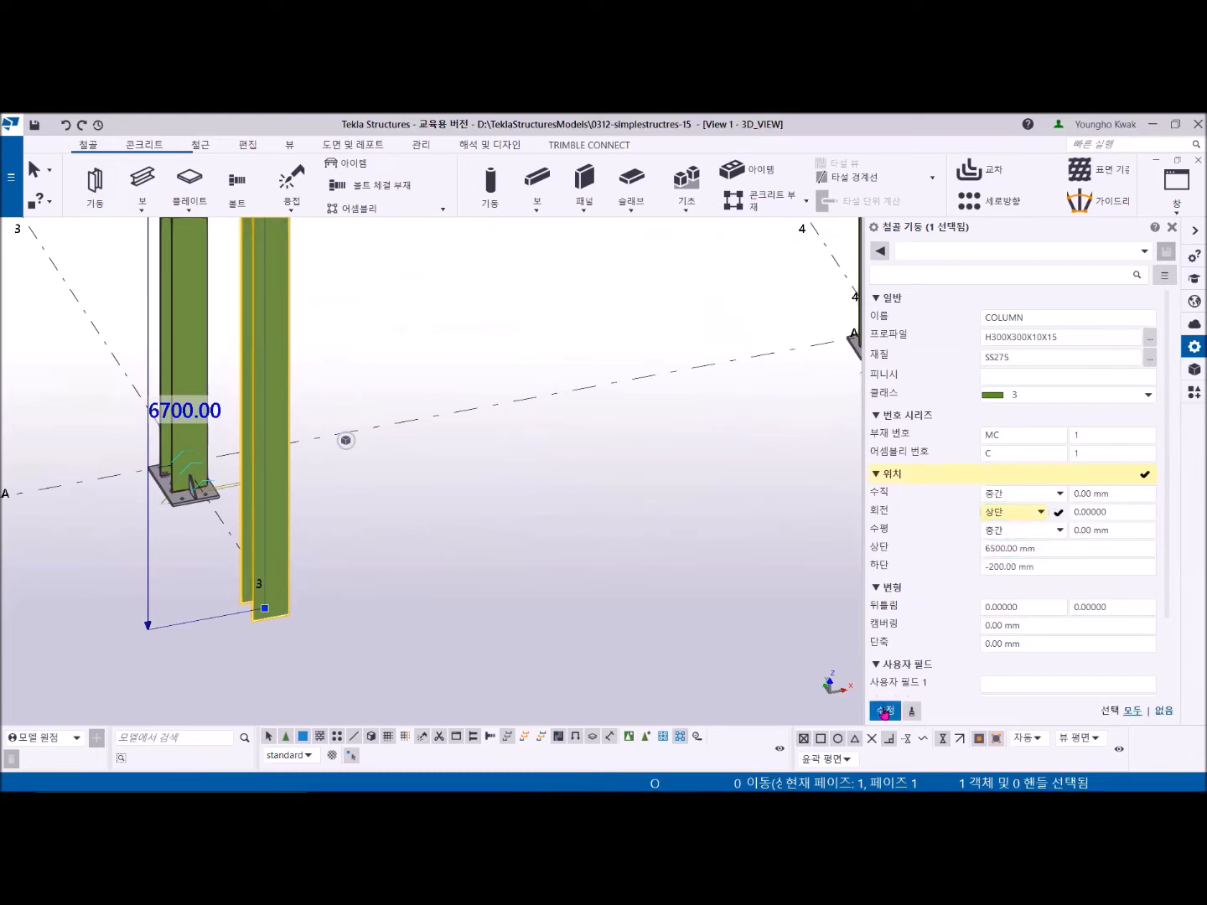
click(350, 618)
Step: Apply the BaseDetail component to the rotated column at the end of grid line 3 and end the placement
middle_drag(242, 532, 317, 489)
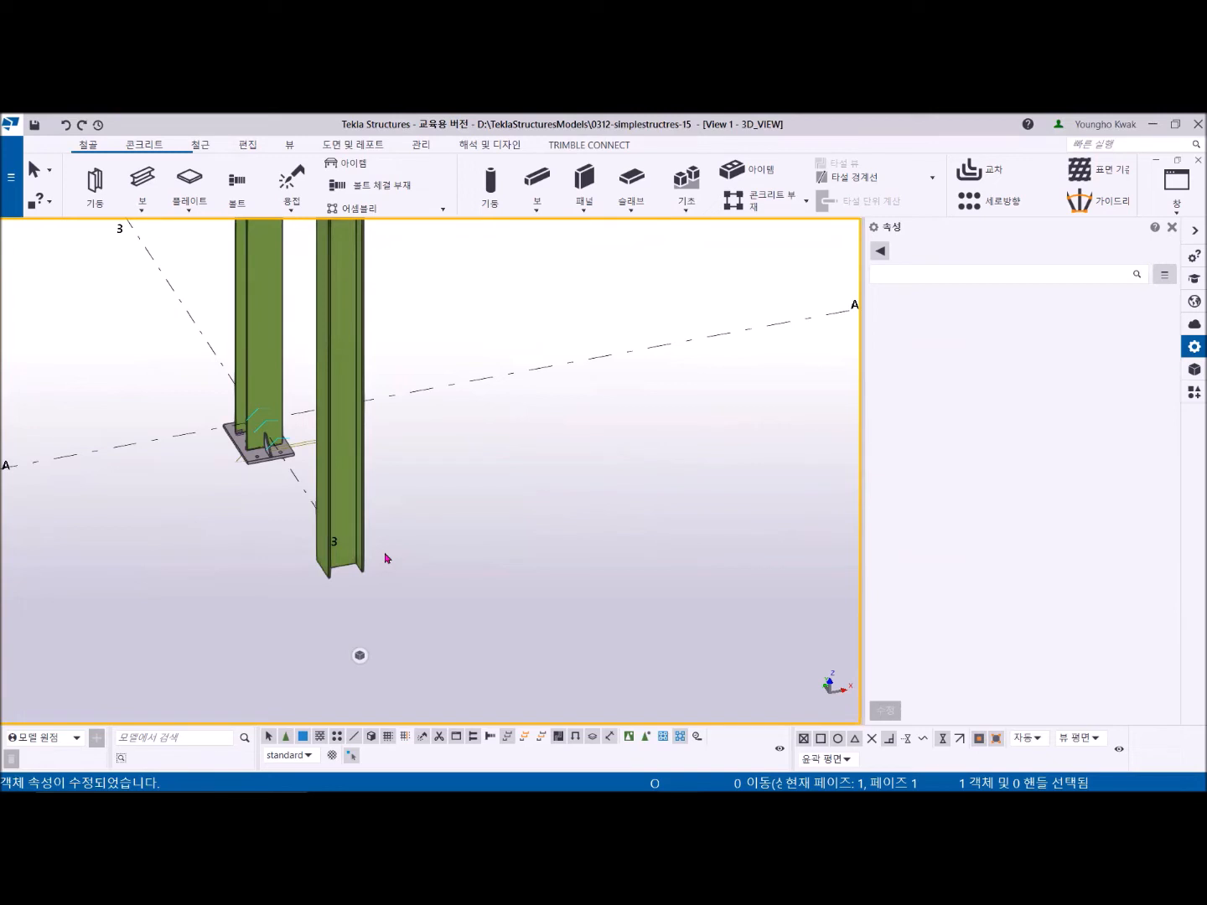
click(1192, 393)
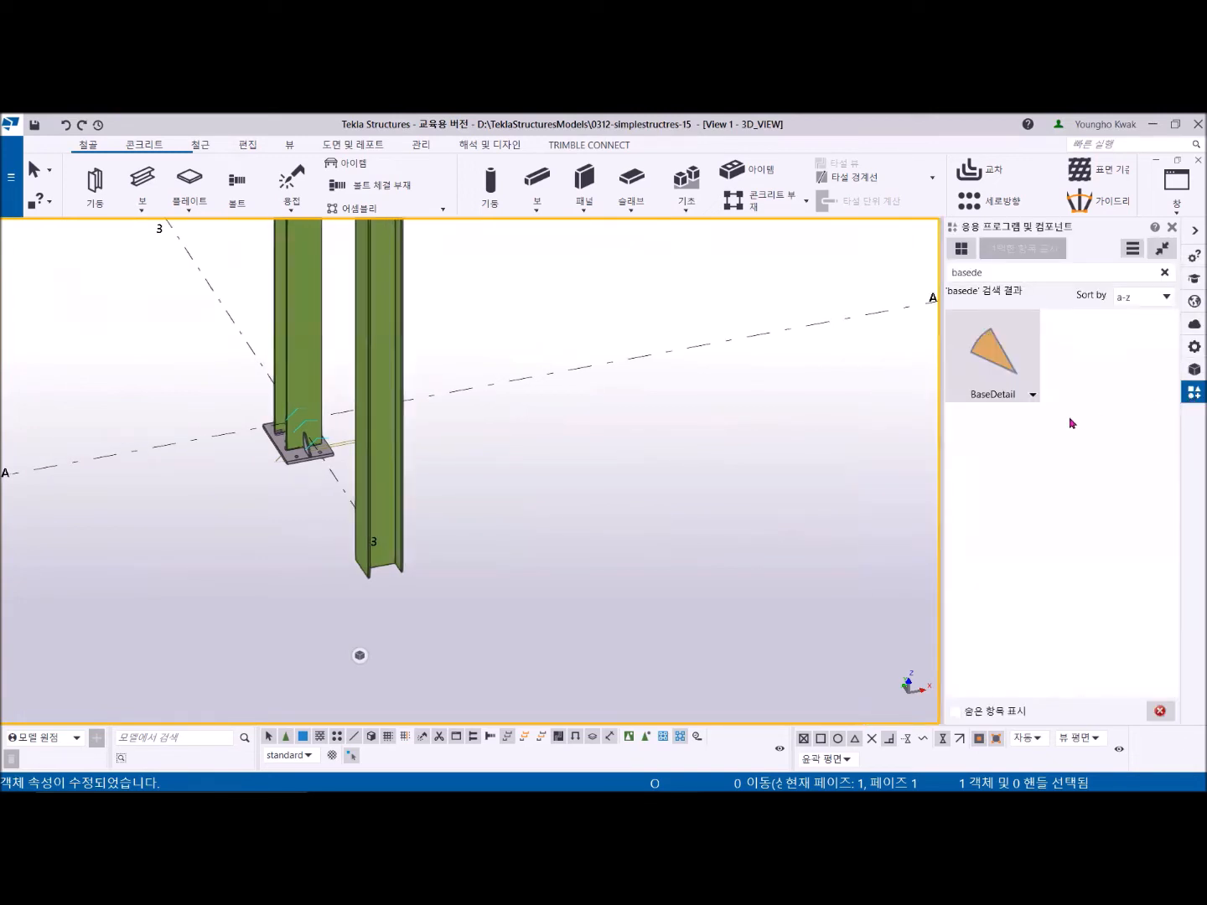
click(958, 274)
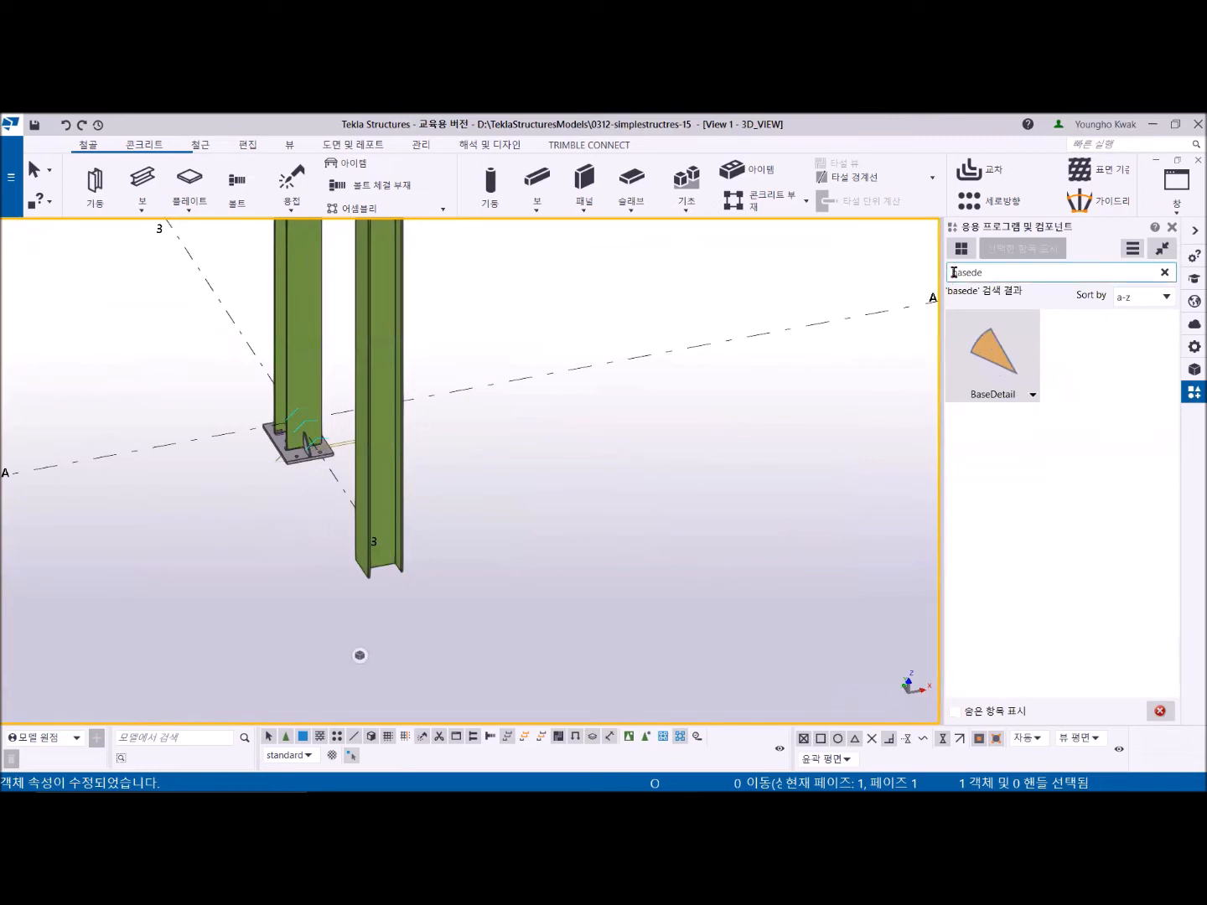
click(993, 356)
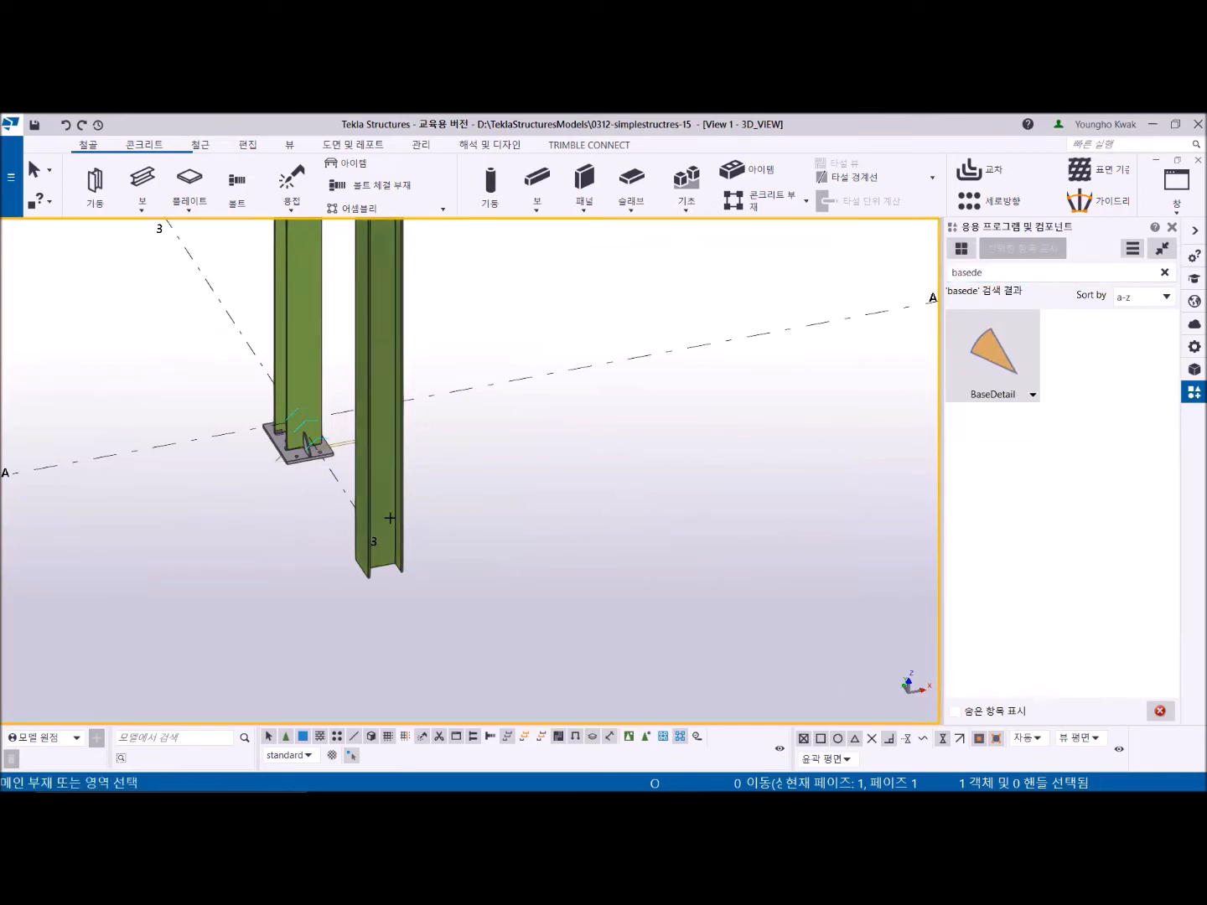
click(367, 504)
scroll(349, 582, up, 3)
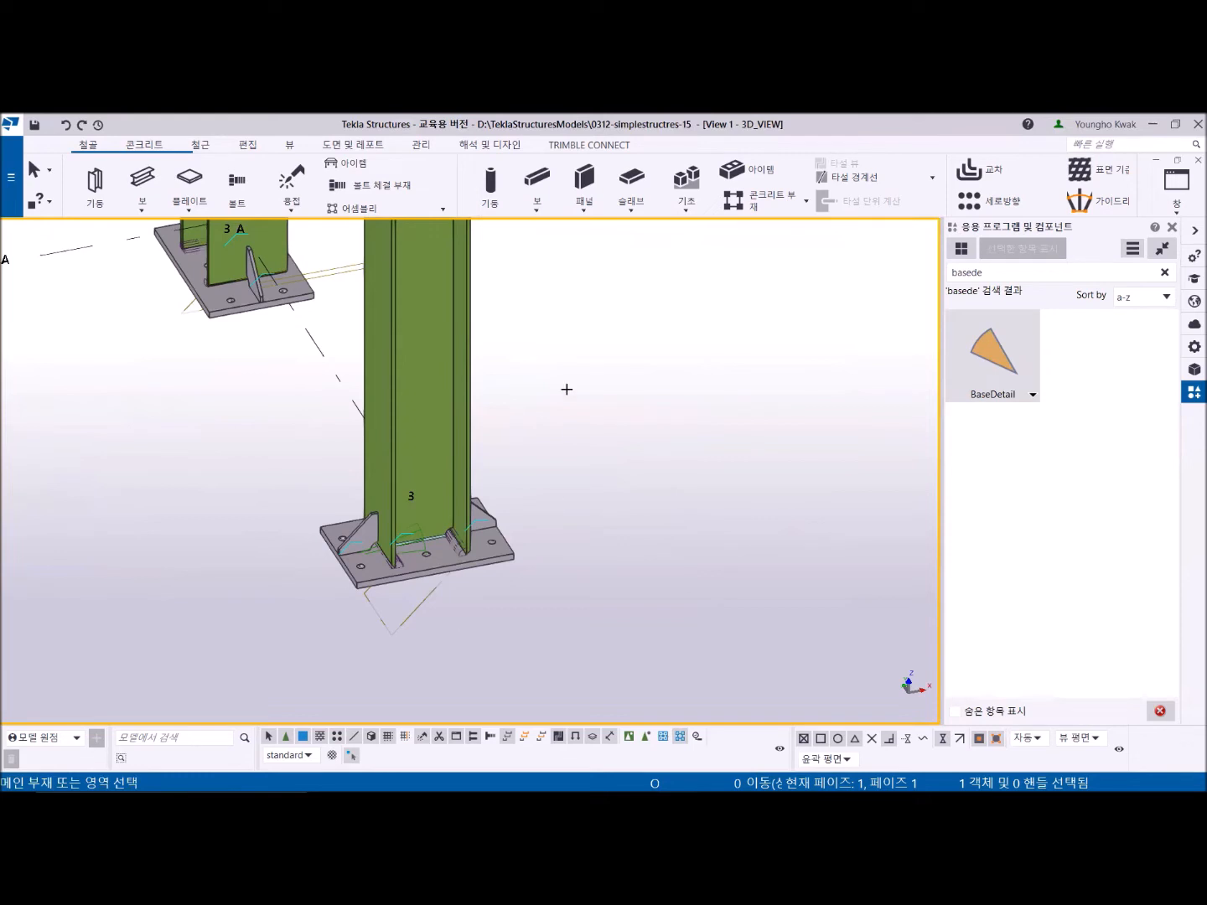
right_click(556, 348)
click(577, 357)
Step: Delete the rotated test column at the outer end of grid line 3
scroll(390, 553, down, 3)
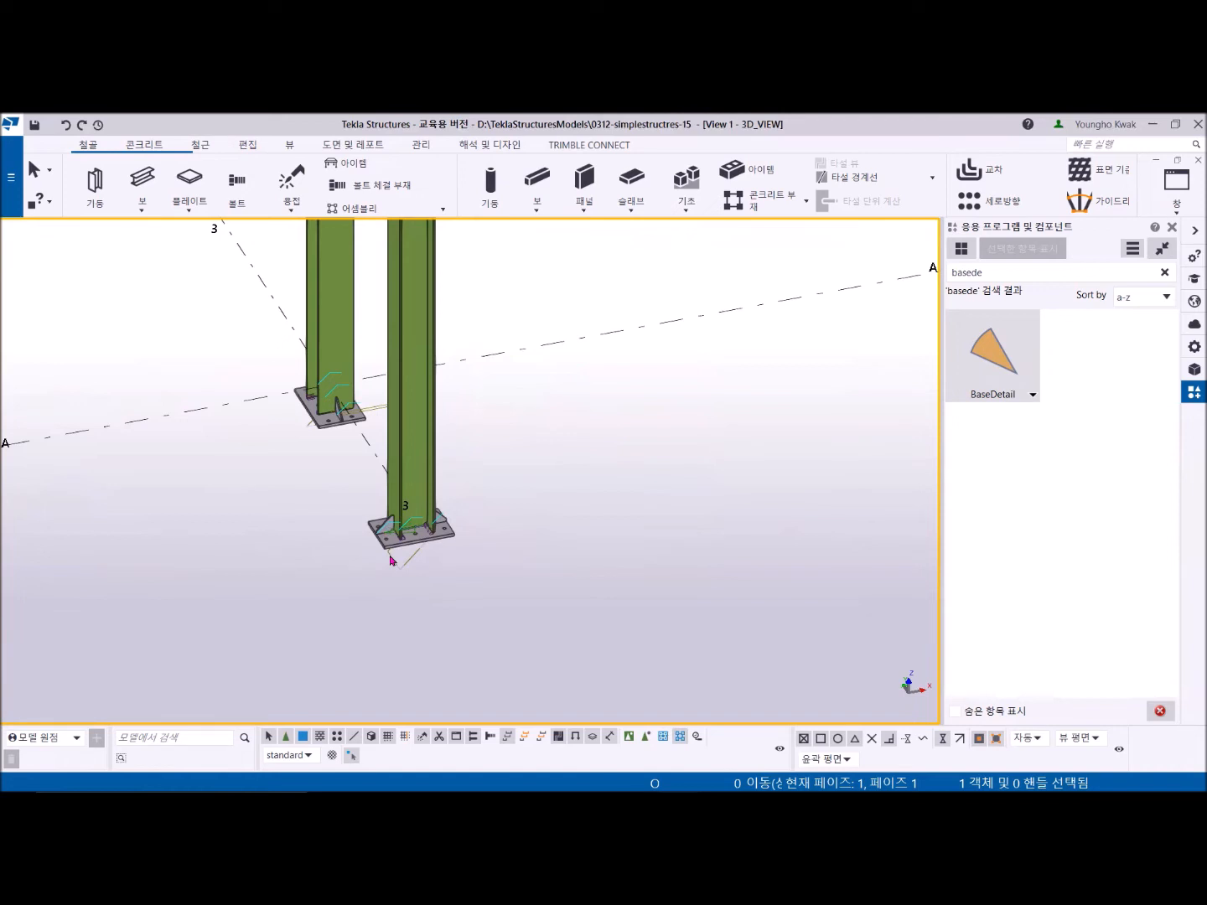
click(406, 491)
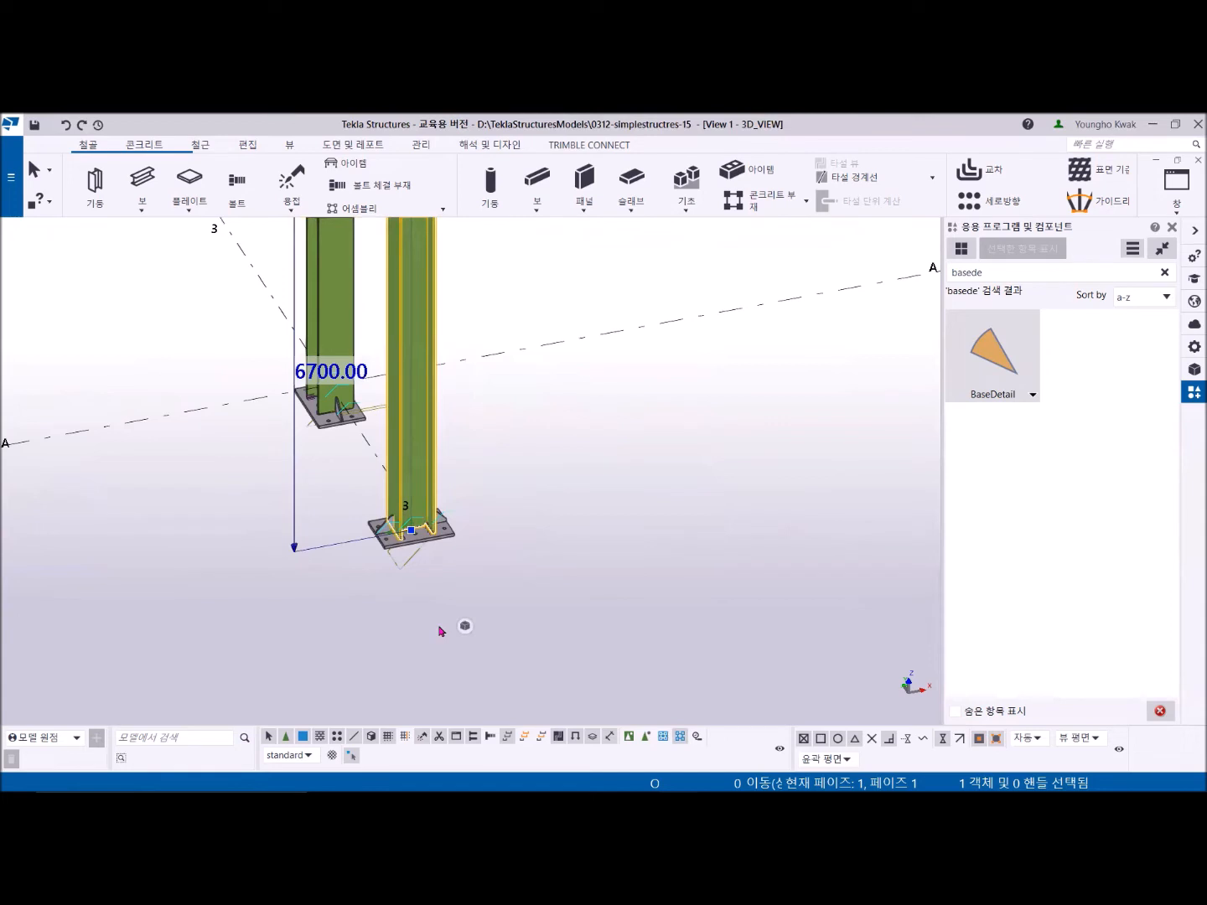
key(Delete)
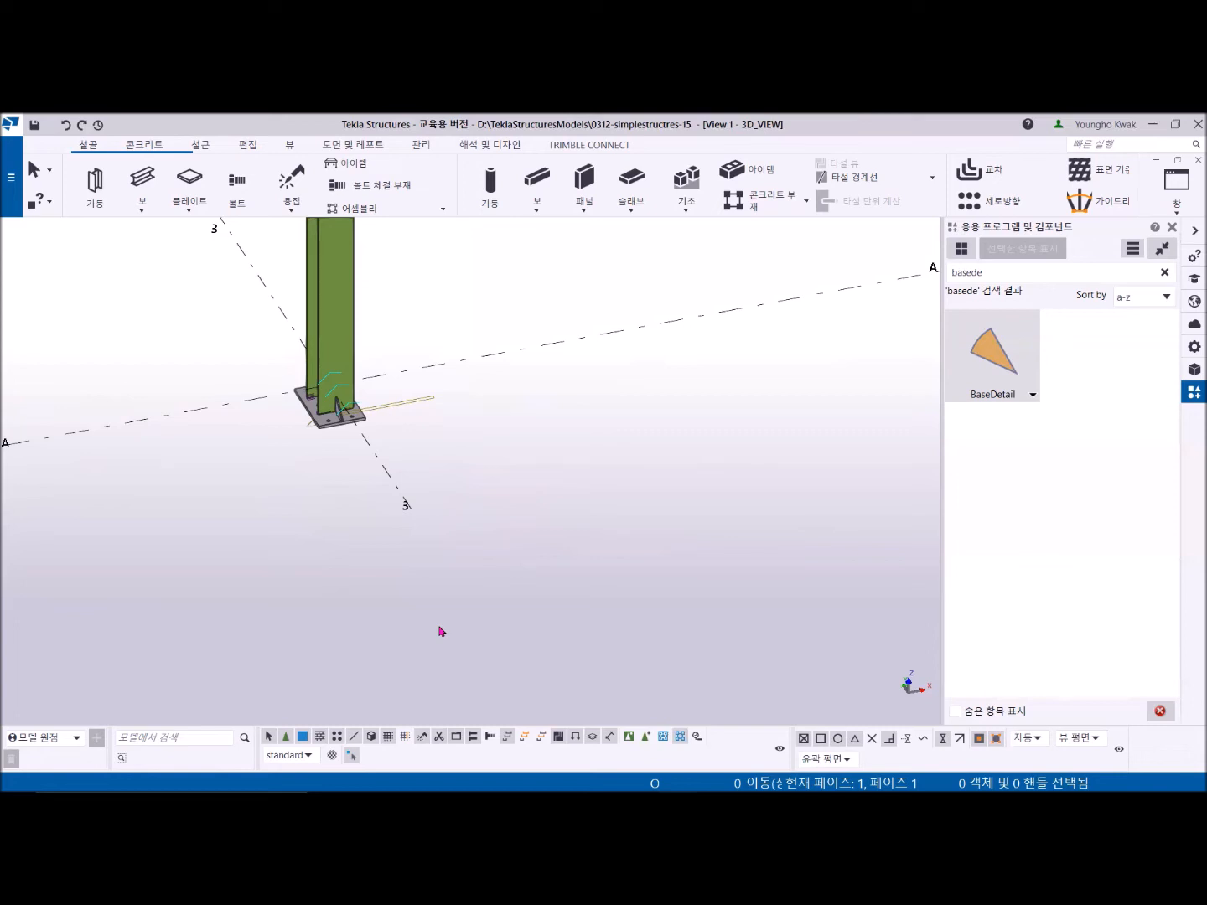
Step: Apply BaseDetail to the columns at grid intersections B-4, B-3 and B-2, and end the placement
scroll(489, 533, down, 5)
middle_drag(593, 498, 560, 619)
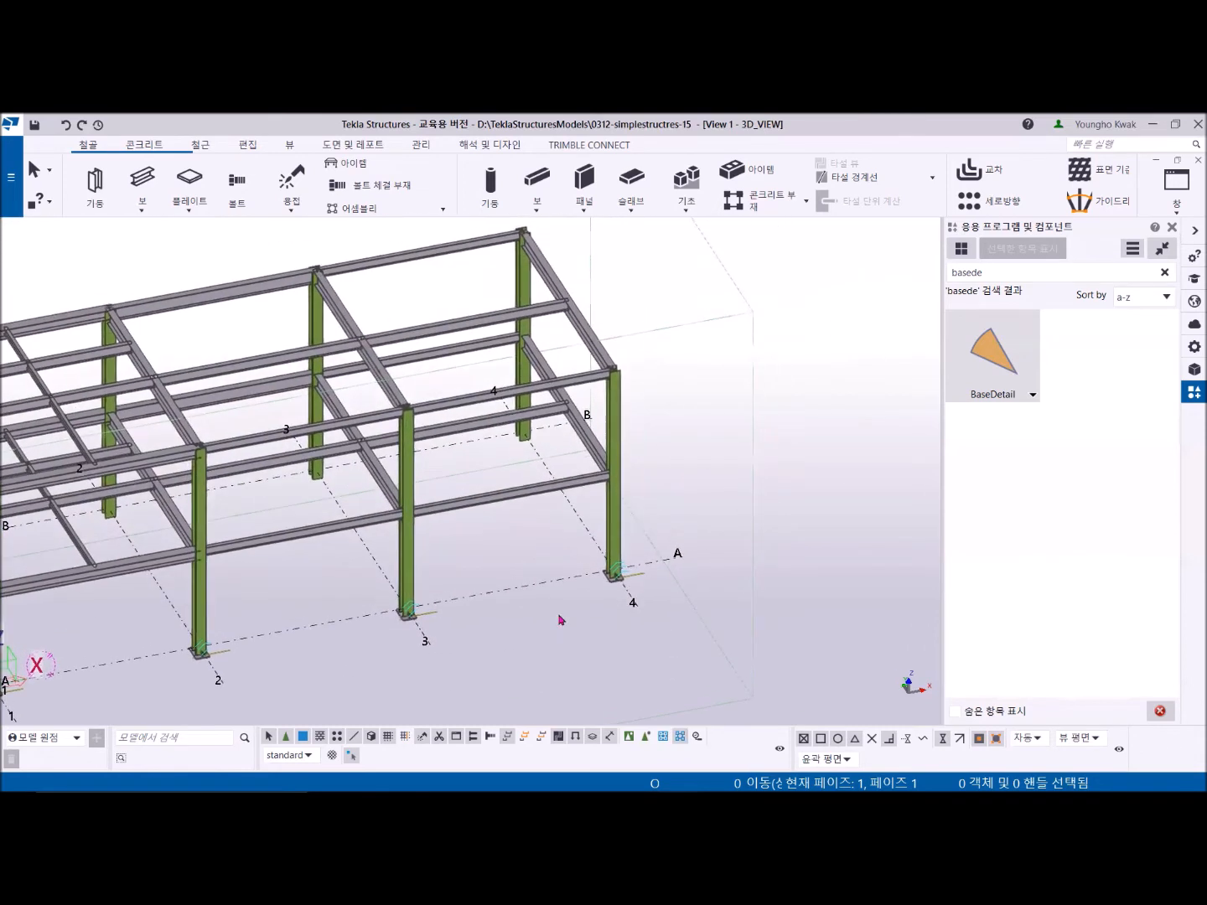
middle_drag(574, 515, 732, 485)
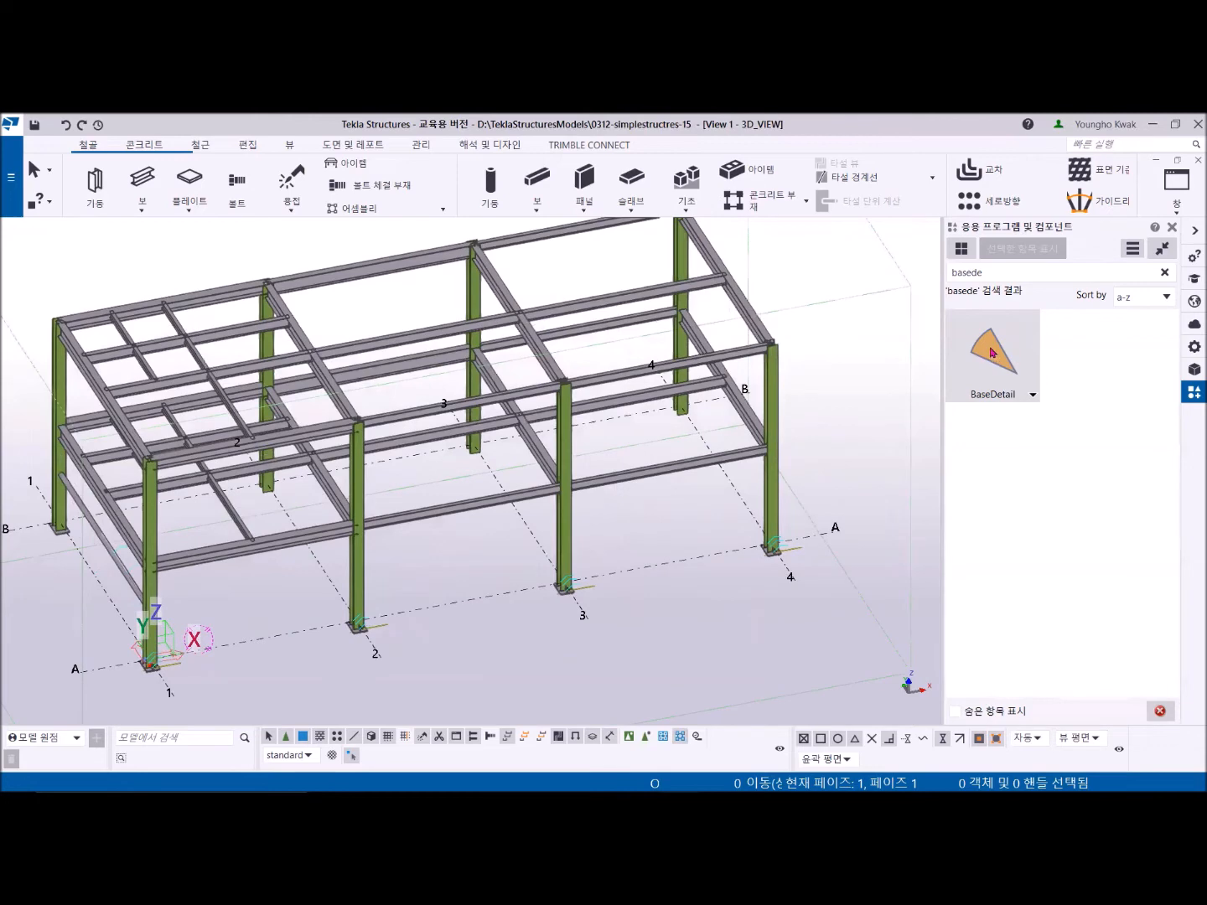
scroll(732, 464, up, 4)
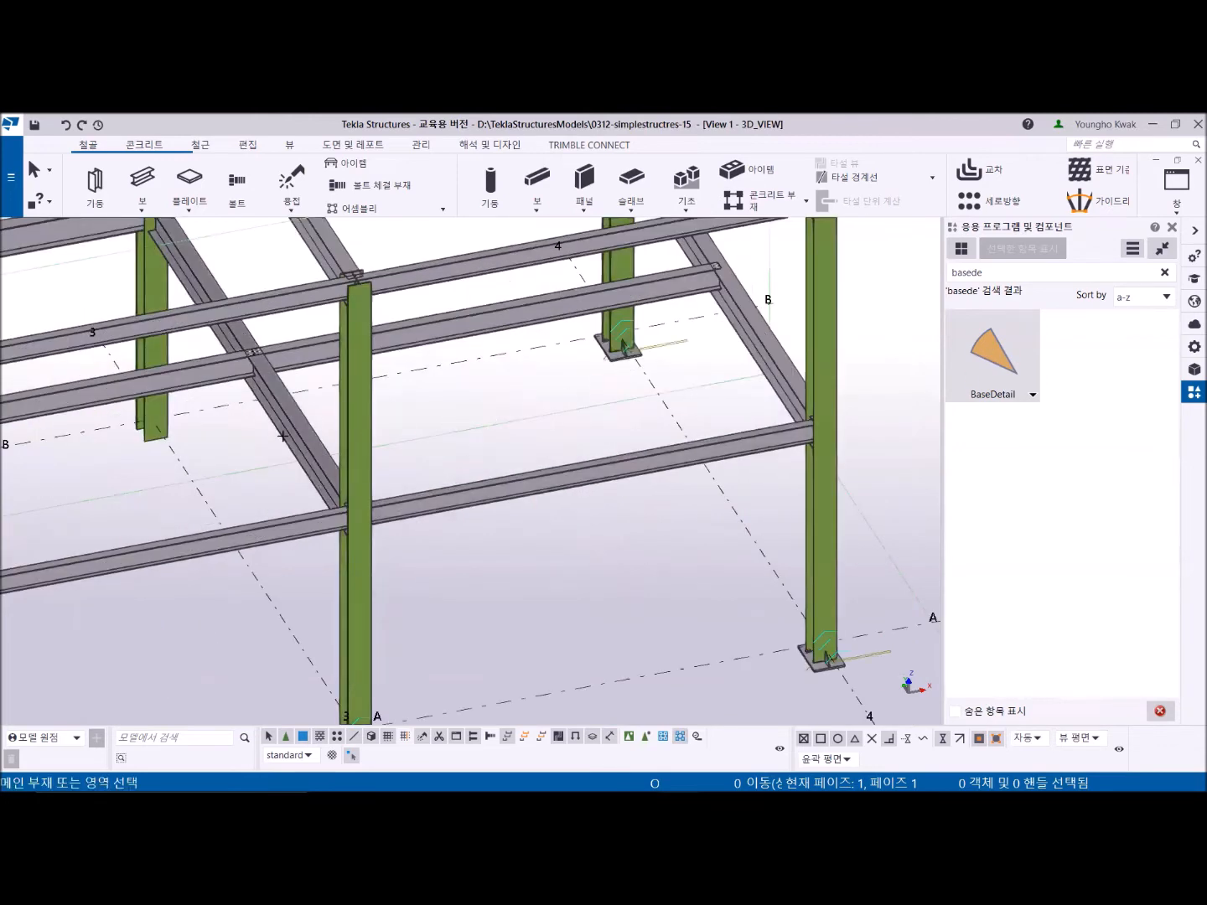
scroll(134, 469, down, 5)
scroll(350, 503, up, 6)
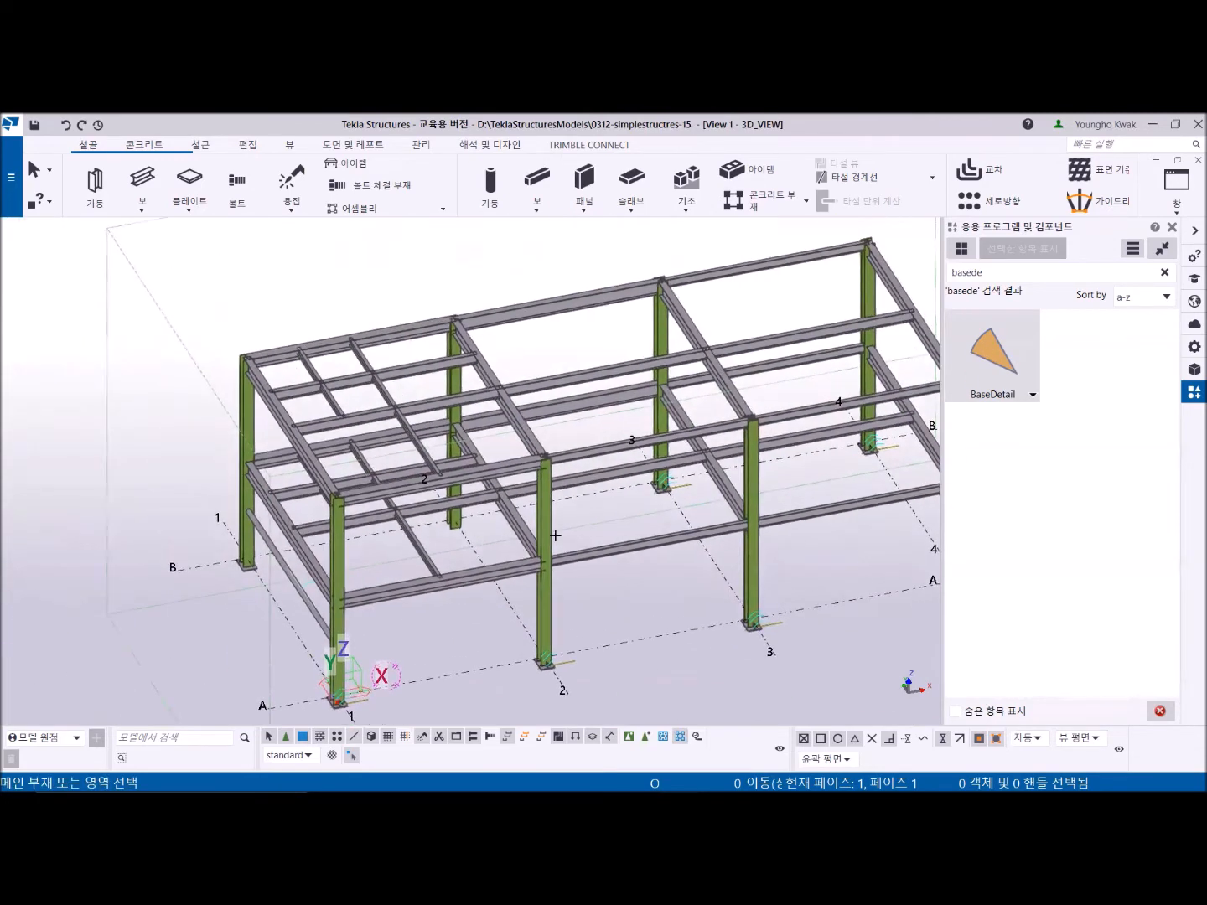
click(360, 510)
click(362, 516)
middle_drag(325, 574, 672, 523)
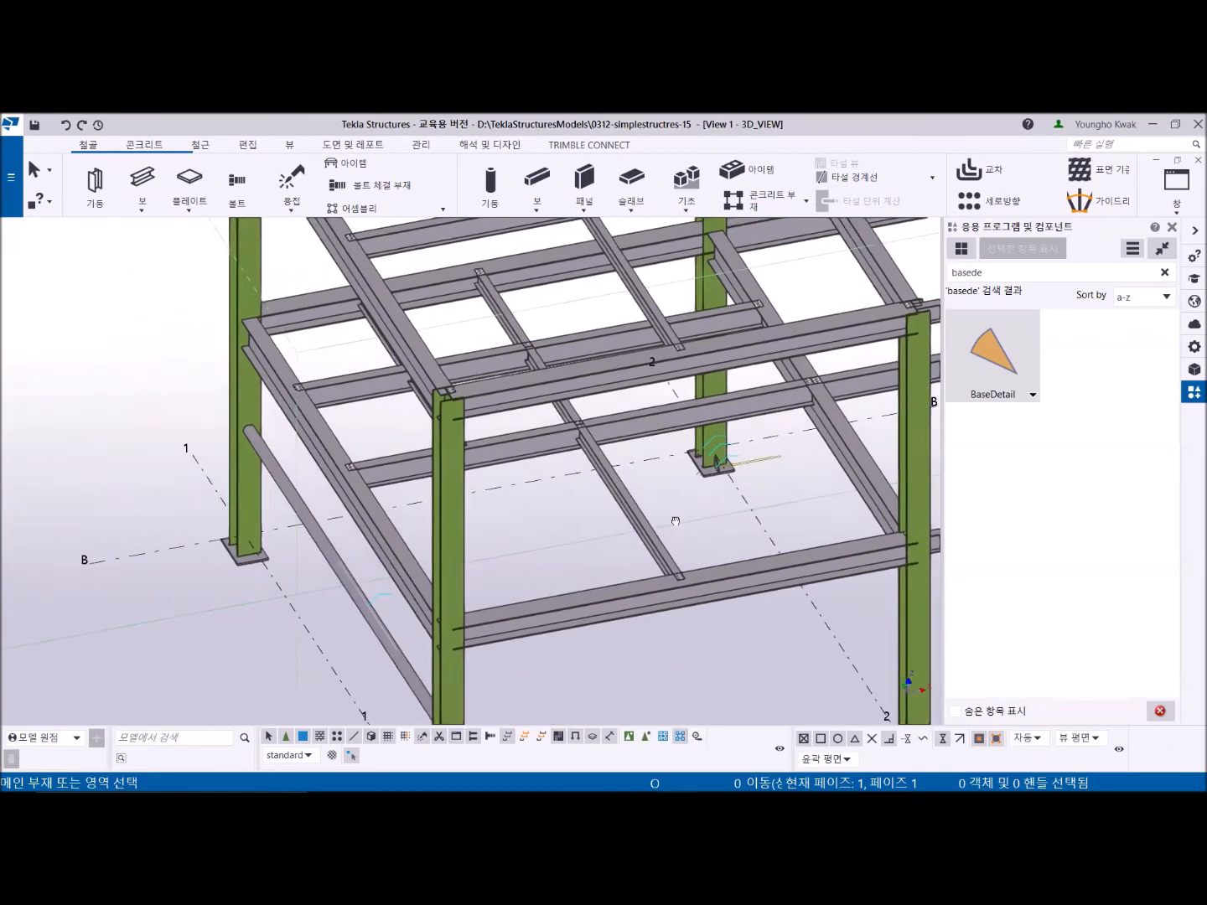
right_click(89, 397)
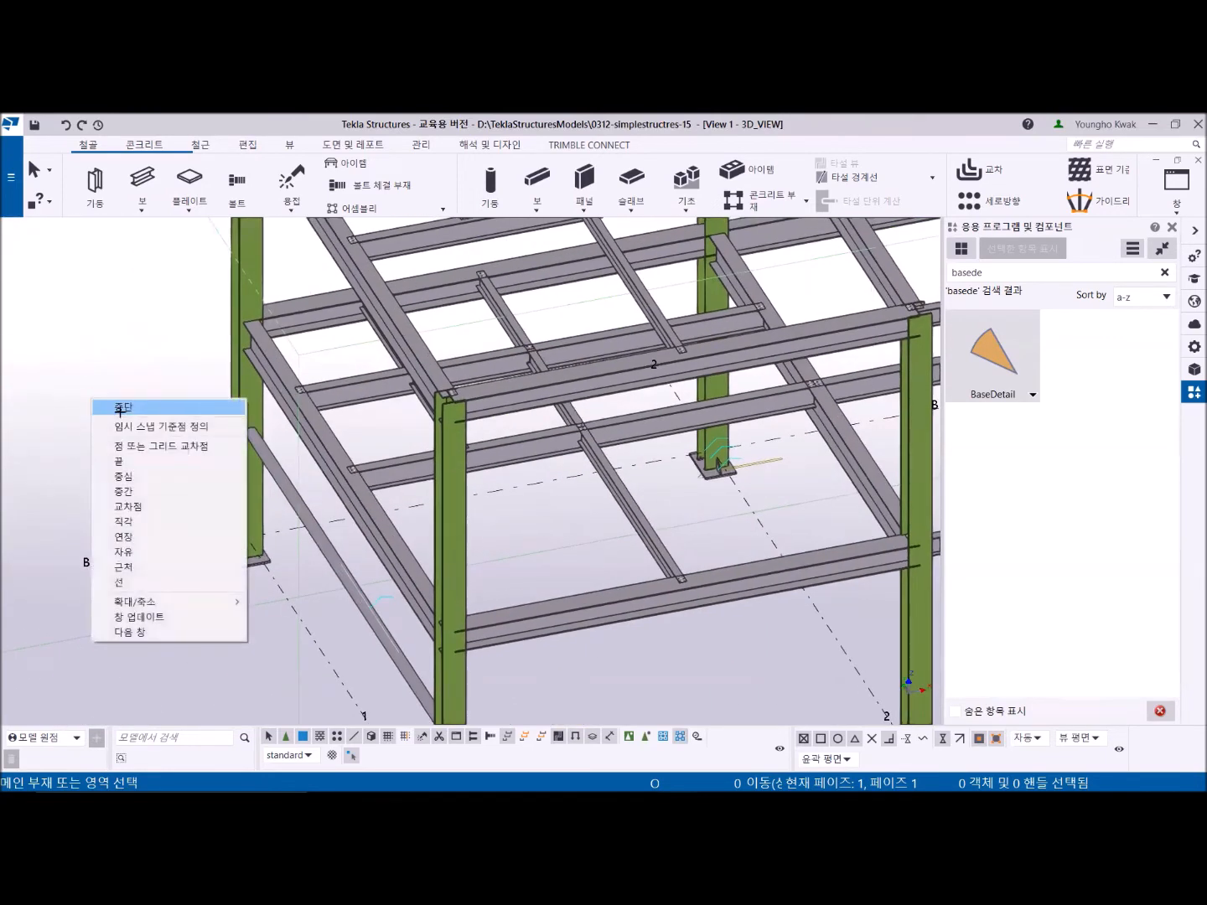
click(122, 411)
Step: Delete the existing base plate parts under the column at grid intersection B-1
scroll(238, 551, up, 2)
scroll(238, 553, up, 3)
drag(130, 436, 385, 671)
key(Delete)
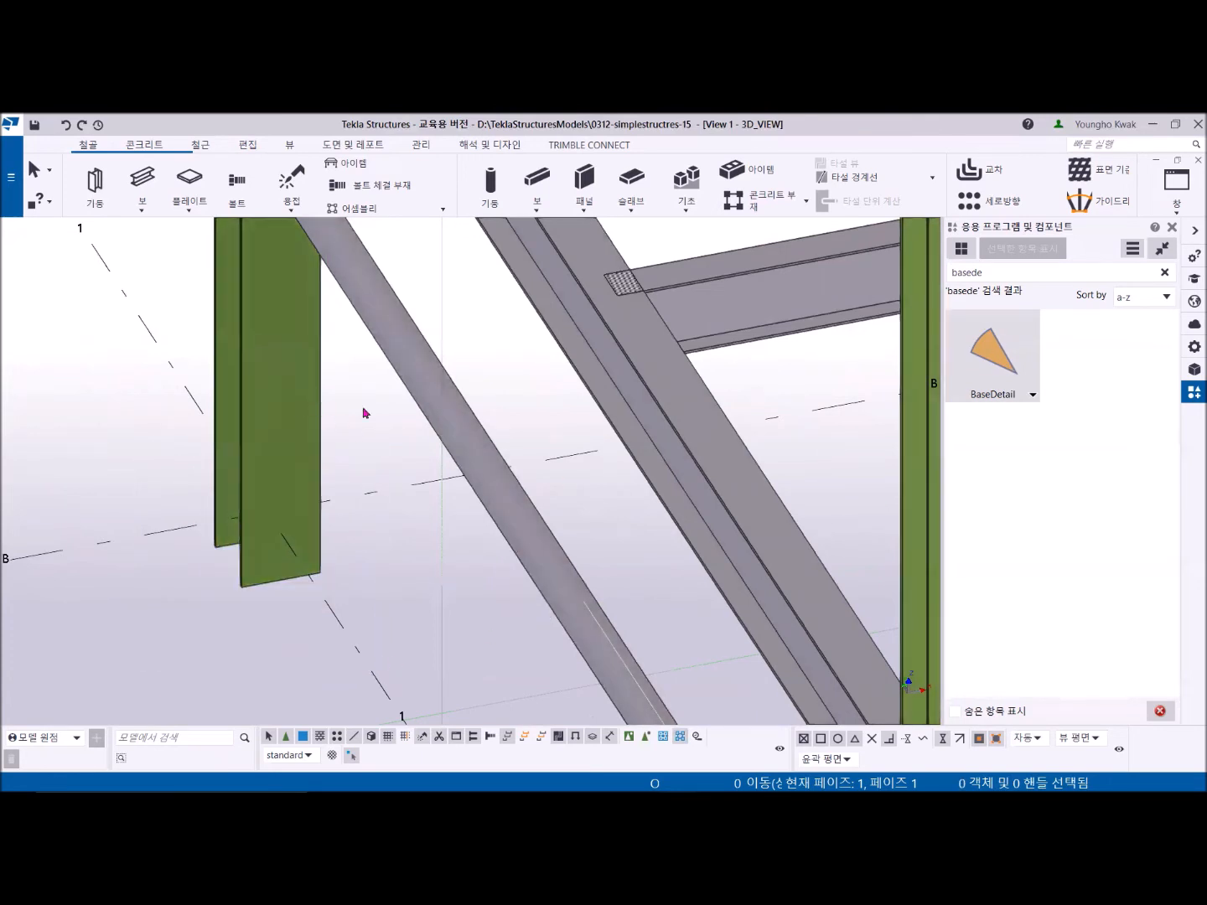
Step: Apply BaseDetail to the column at grid intersection B-1 and end the placement
click(992, 356)
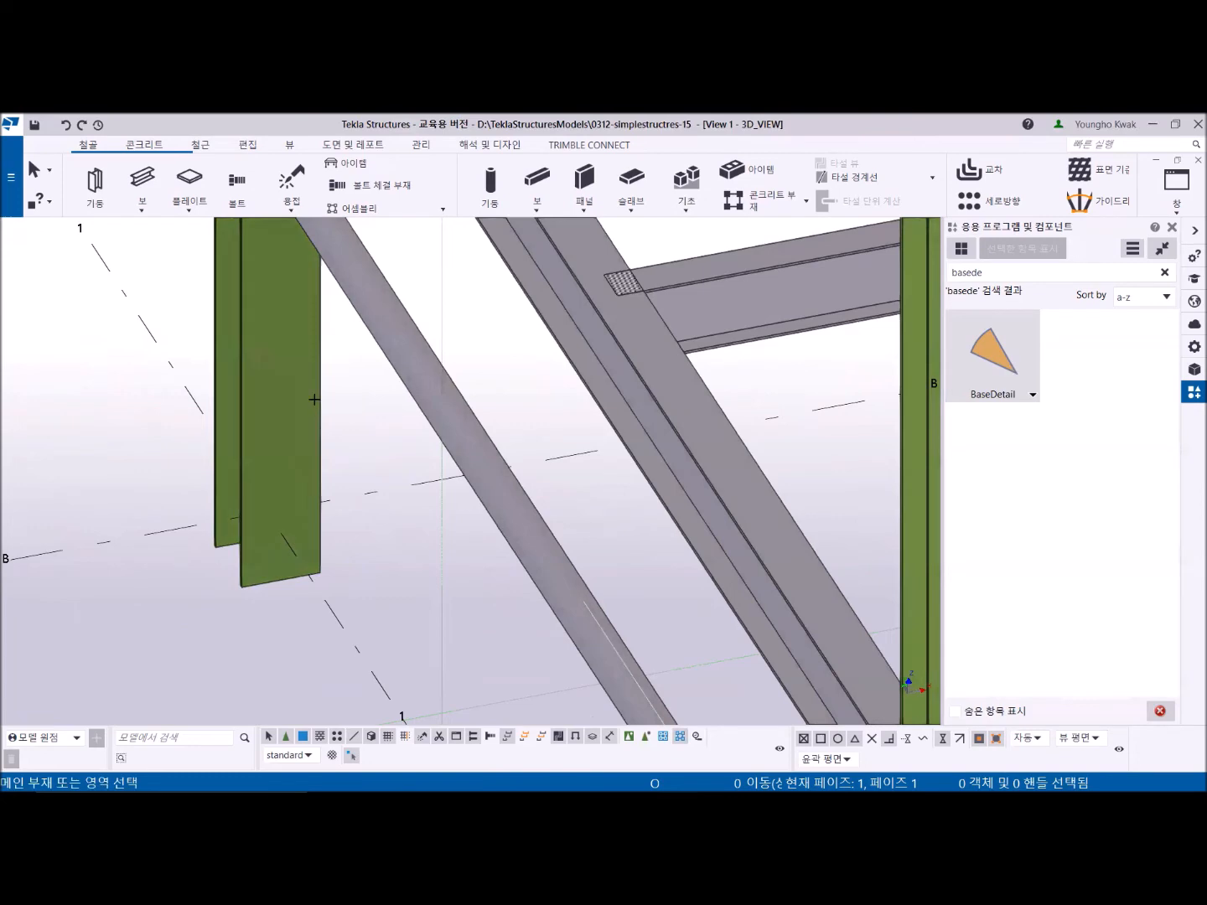
click(316, 405)
right_click(65, 346)
click(106, 357)
Step: Request deletion of the BaseDetail component from the catalog, but decline the permanent removal
scroll(339, 515, down, 5)
middle_drag(456, 535, 223, 450)
middle_drag(248, 630, 325, 547)
middle_drag(342, 609, 529, 580)
scroll(485, 601, up, 4)
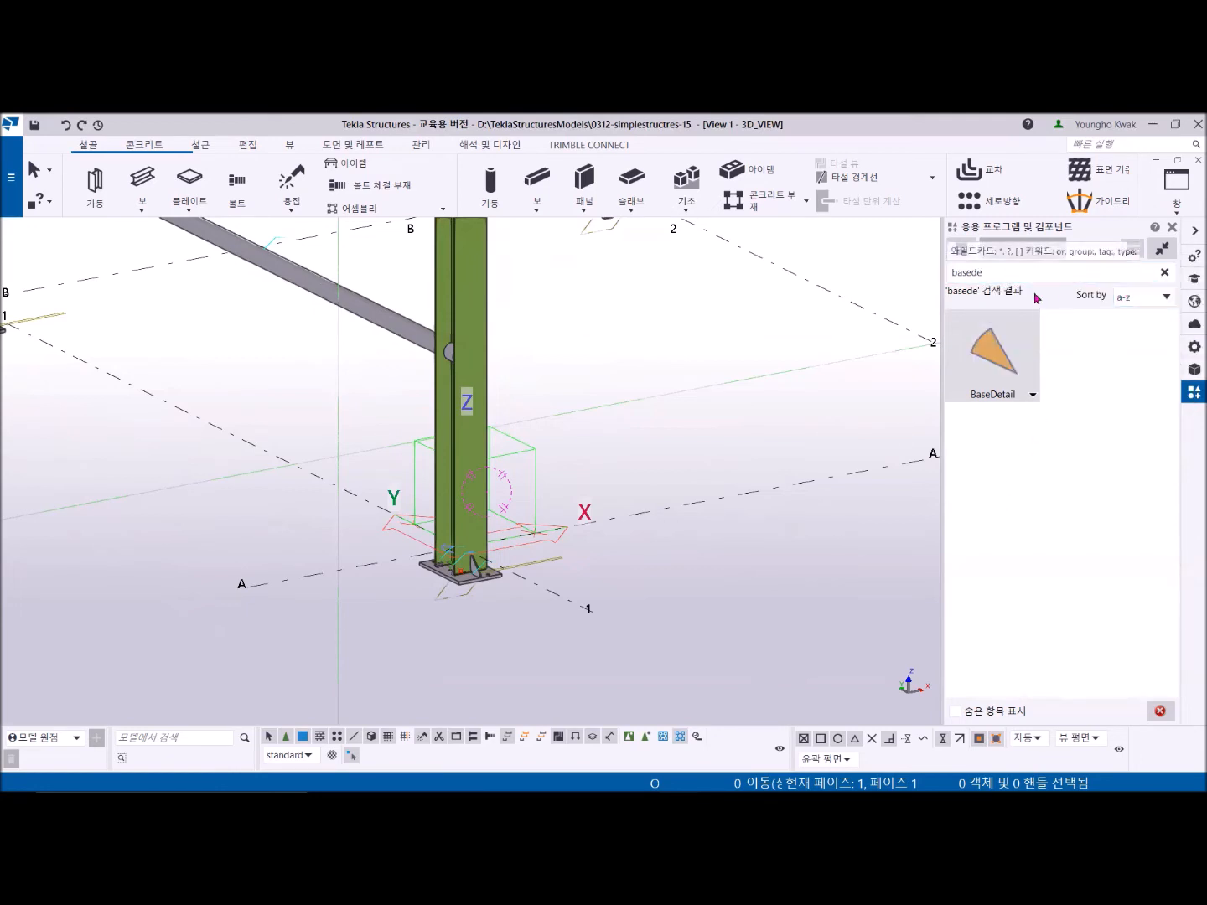
click(1007, 349)
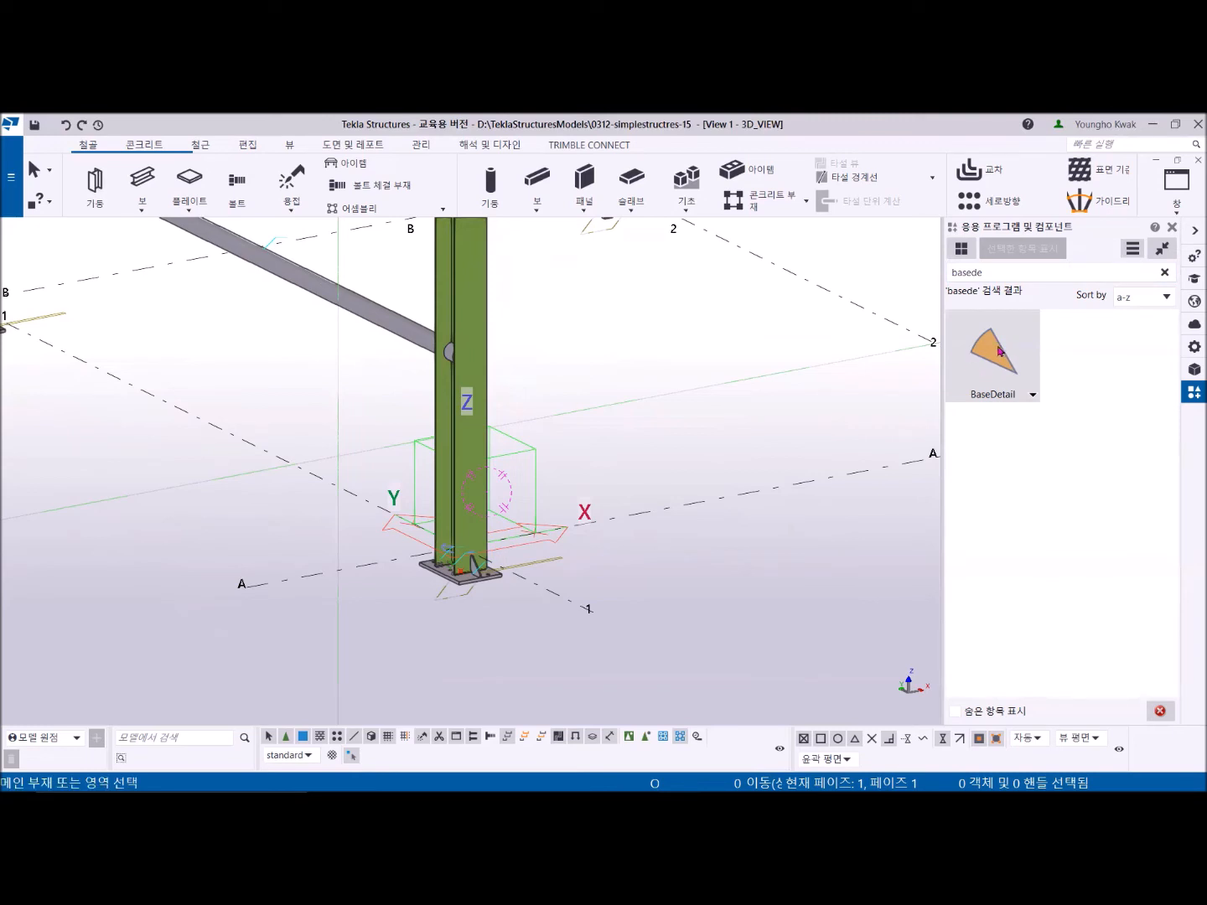
right_click(999, 351)
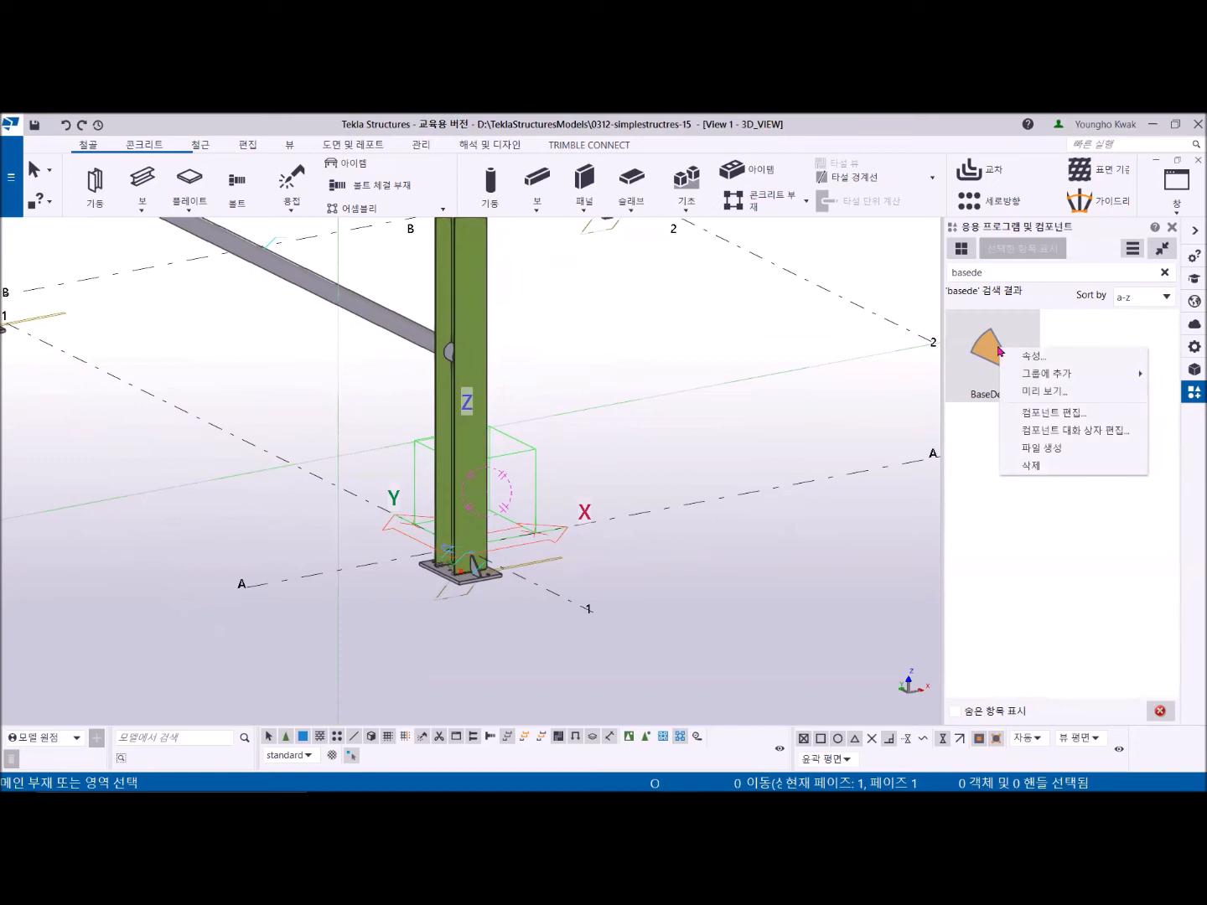
click(1040, 466)
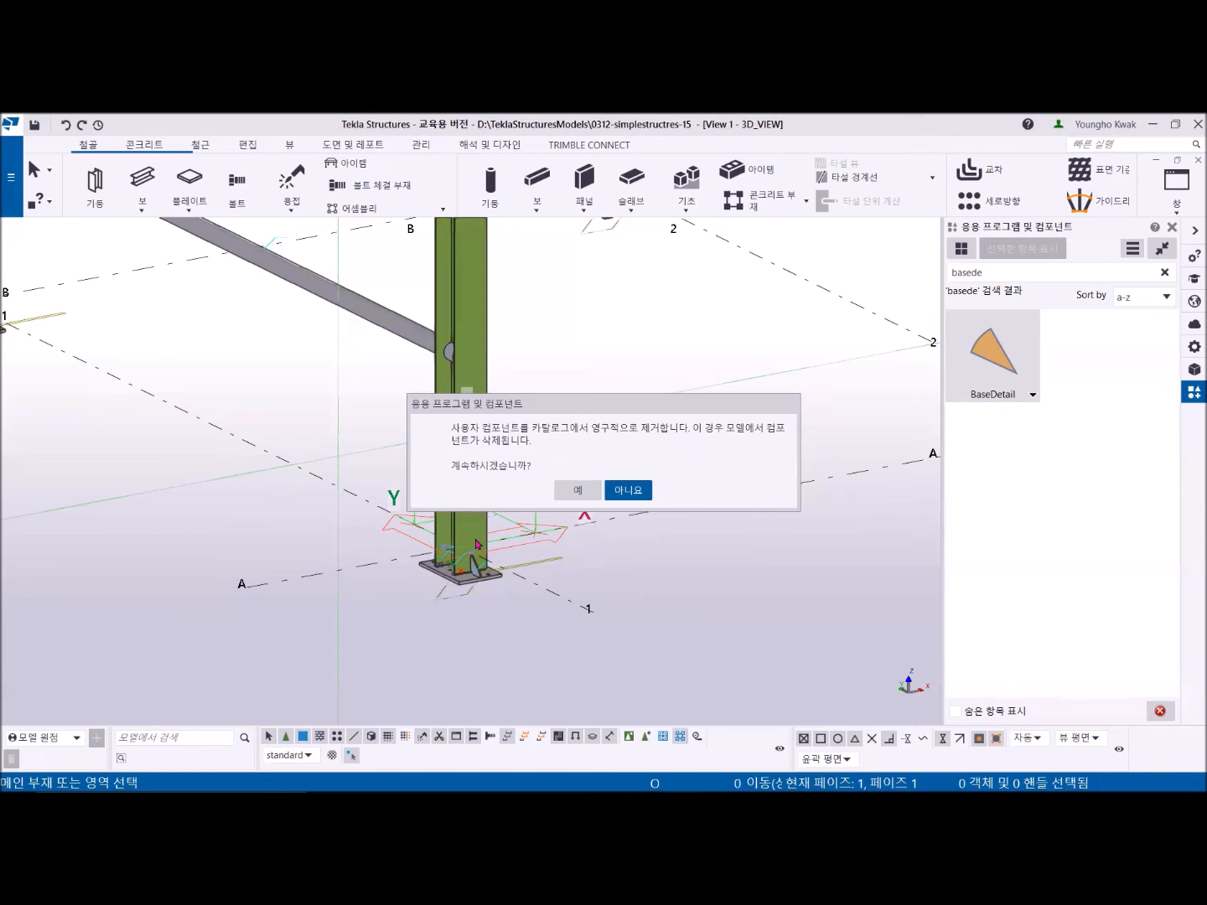
click(633, 491)
right_click(861, 257)
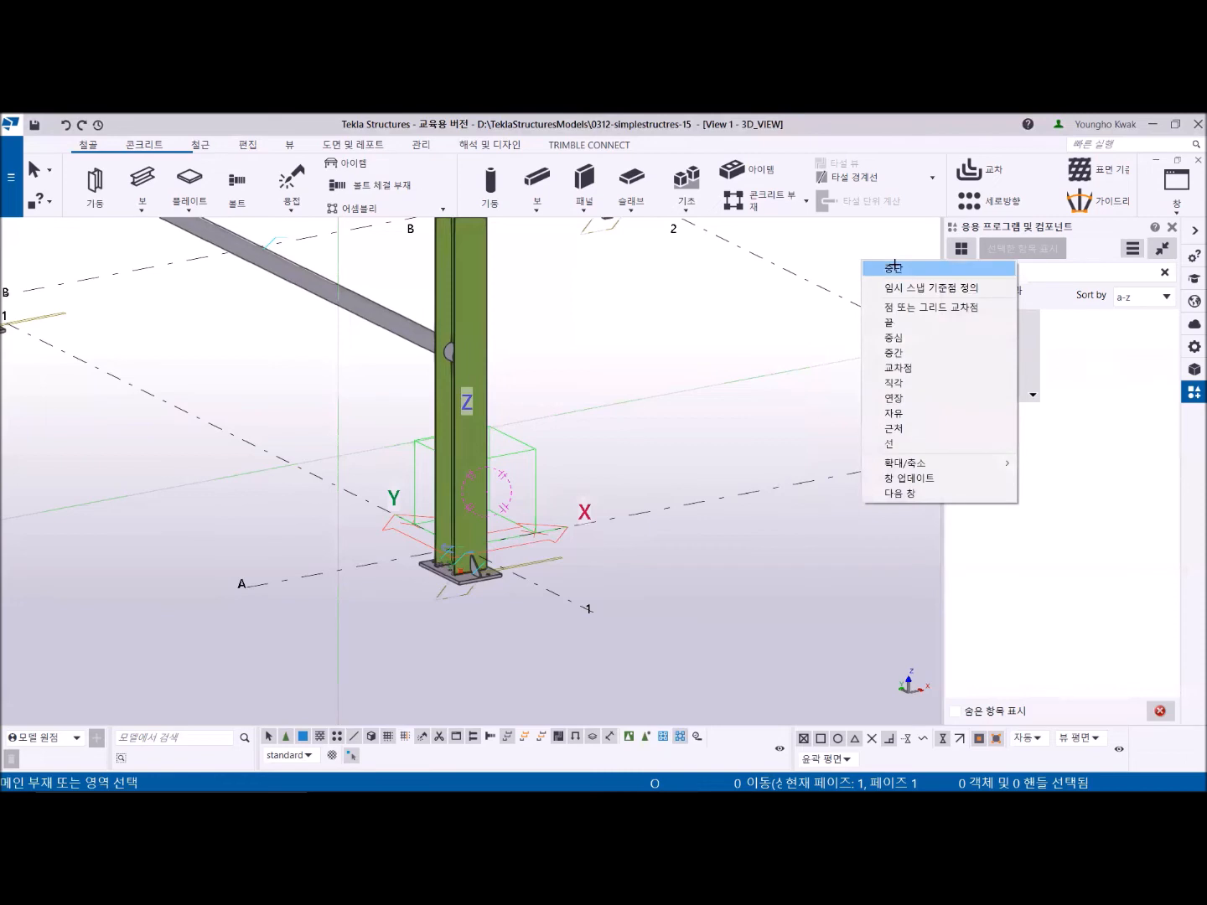
click(880, 268)
Step: Explode the base component of the column at grid intersection A-1
scroll(875, 351, down, 5)
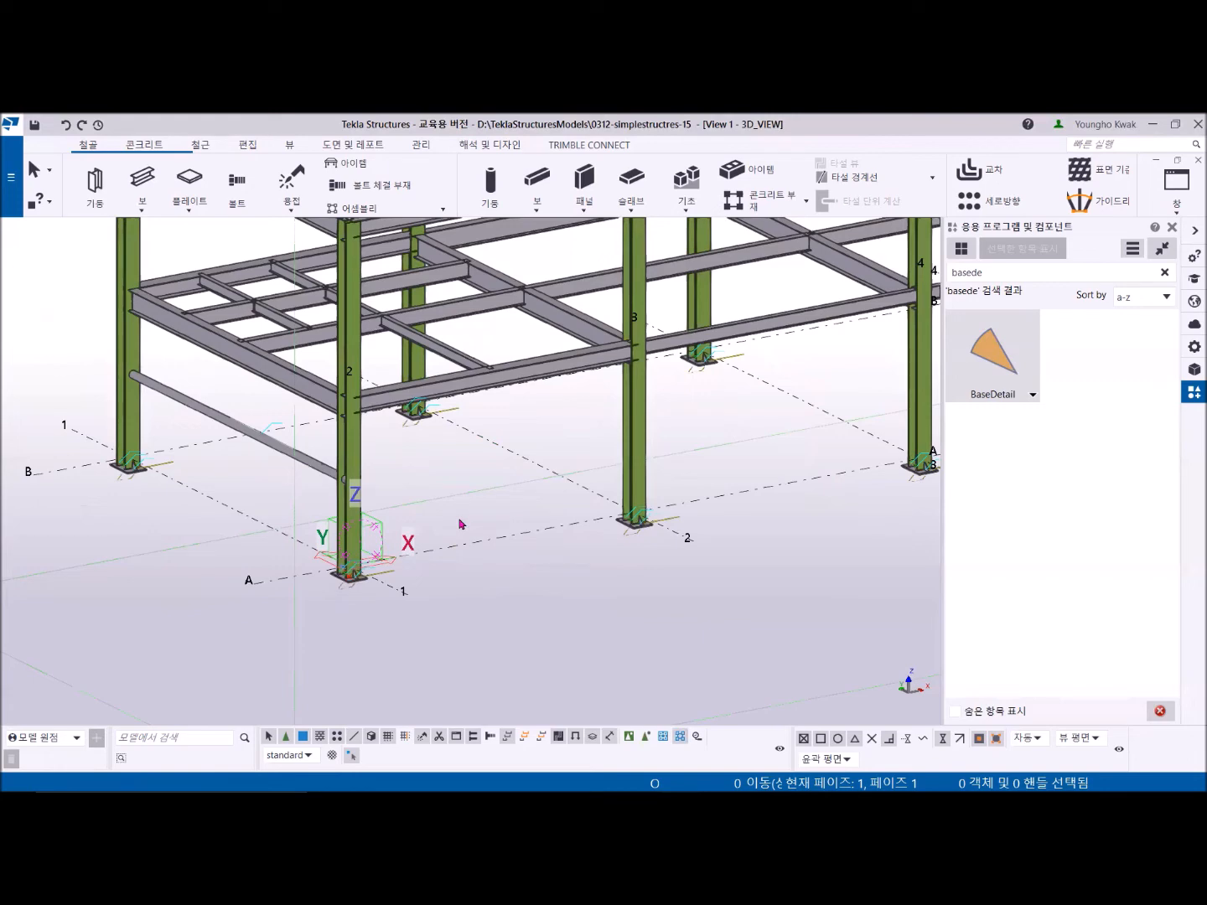
scroll(352, 611, up, 4)
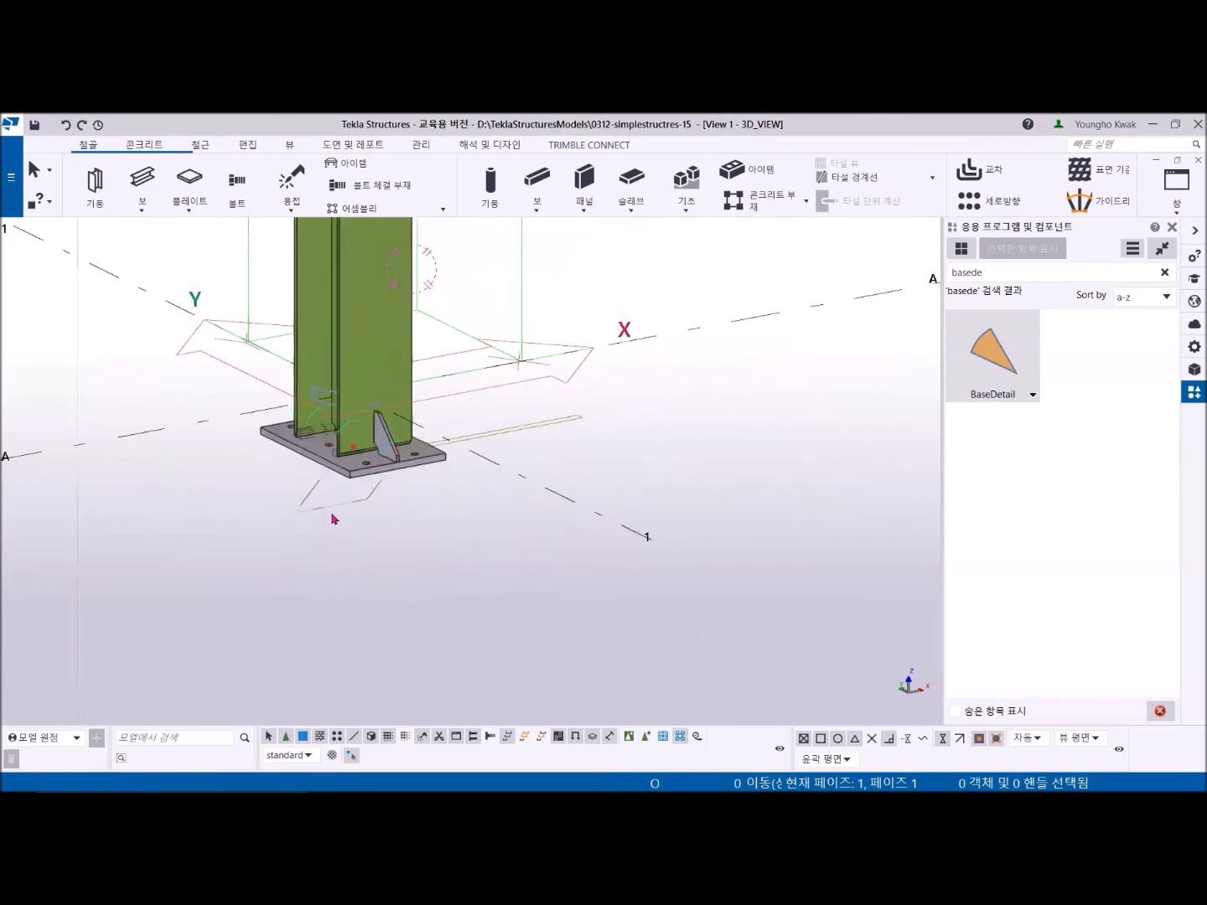
middle_drag(335, 515, 334, 609)
scroll(326, 509, up, 5)
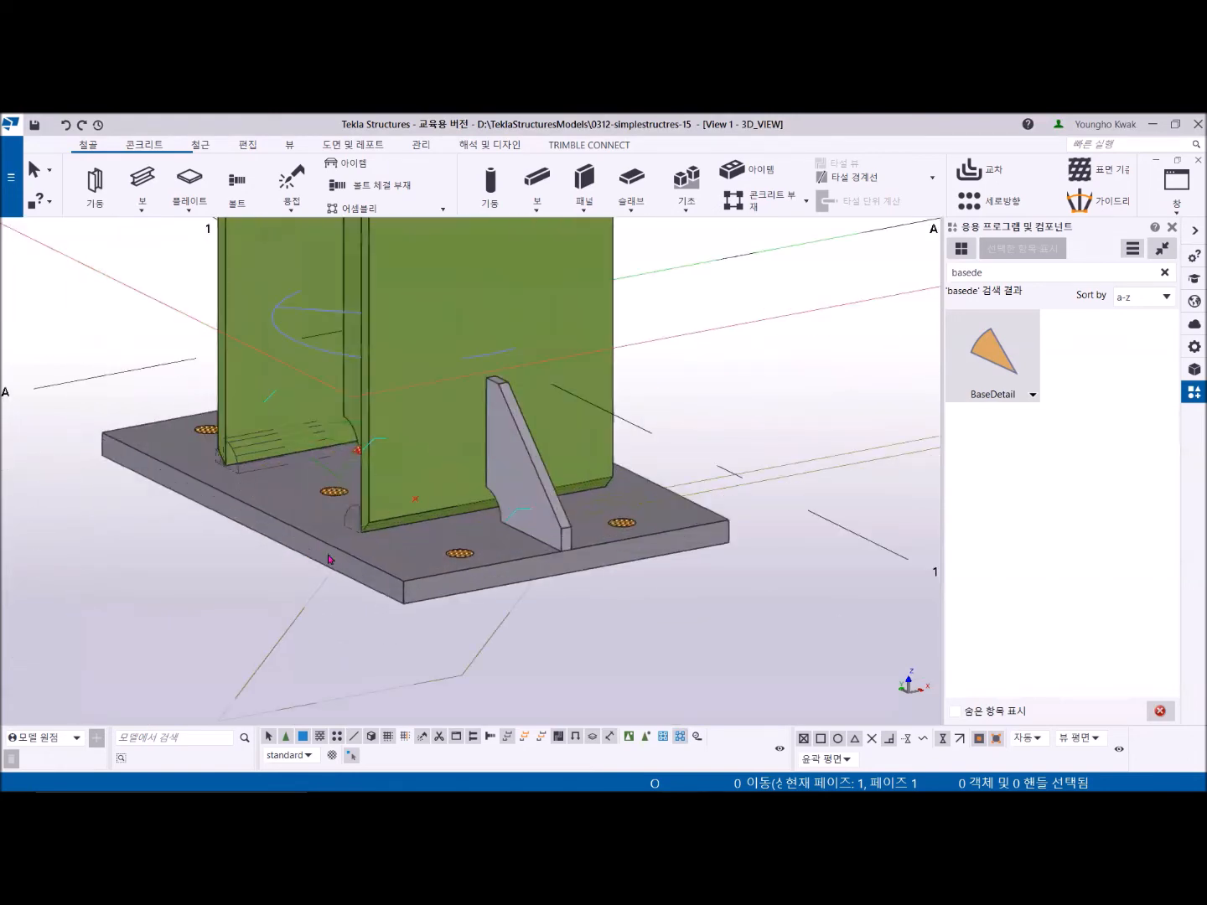
click(344, 464)
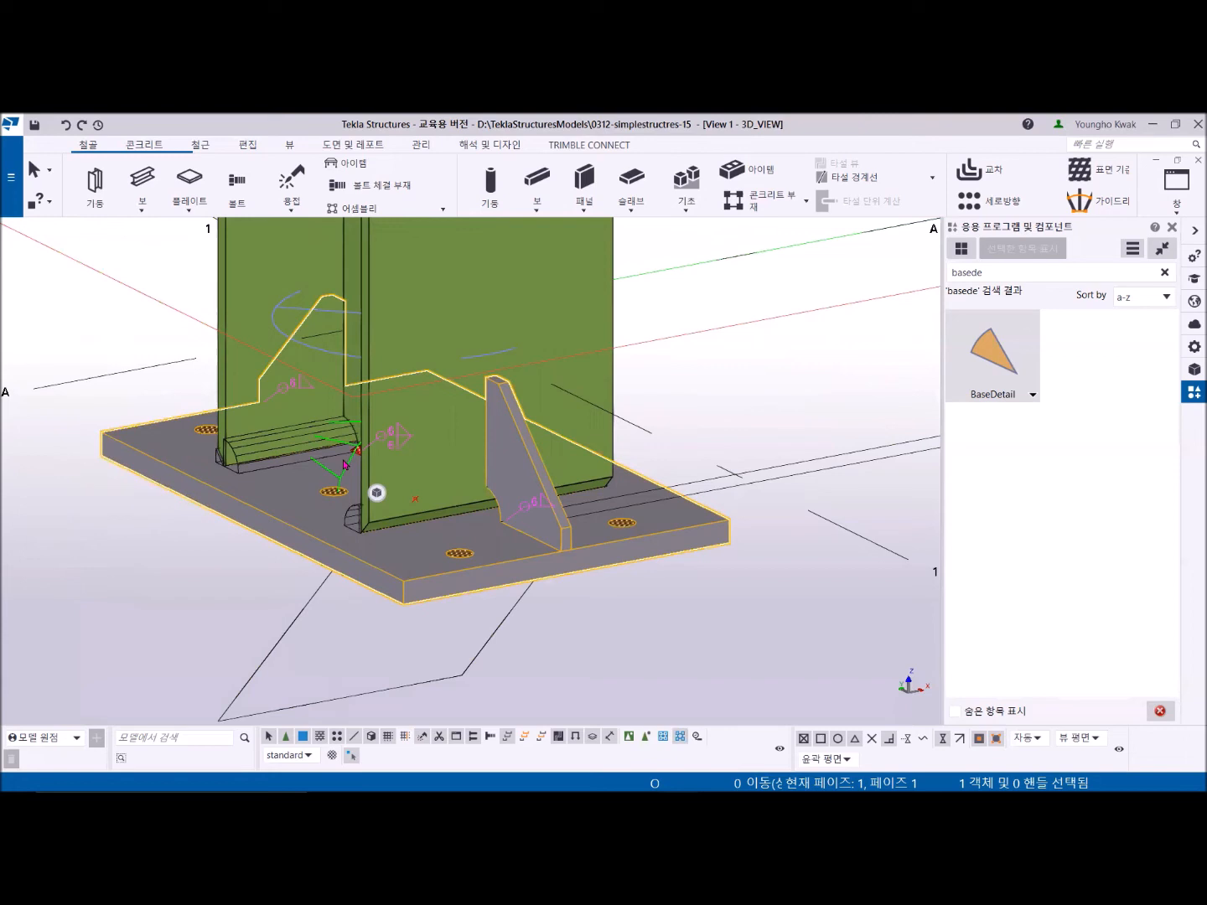
scroll(345, 465, down, 5)
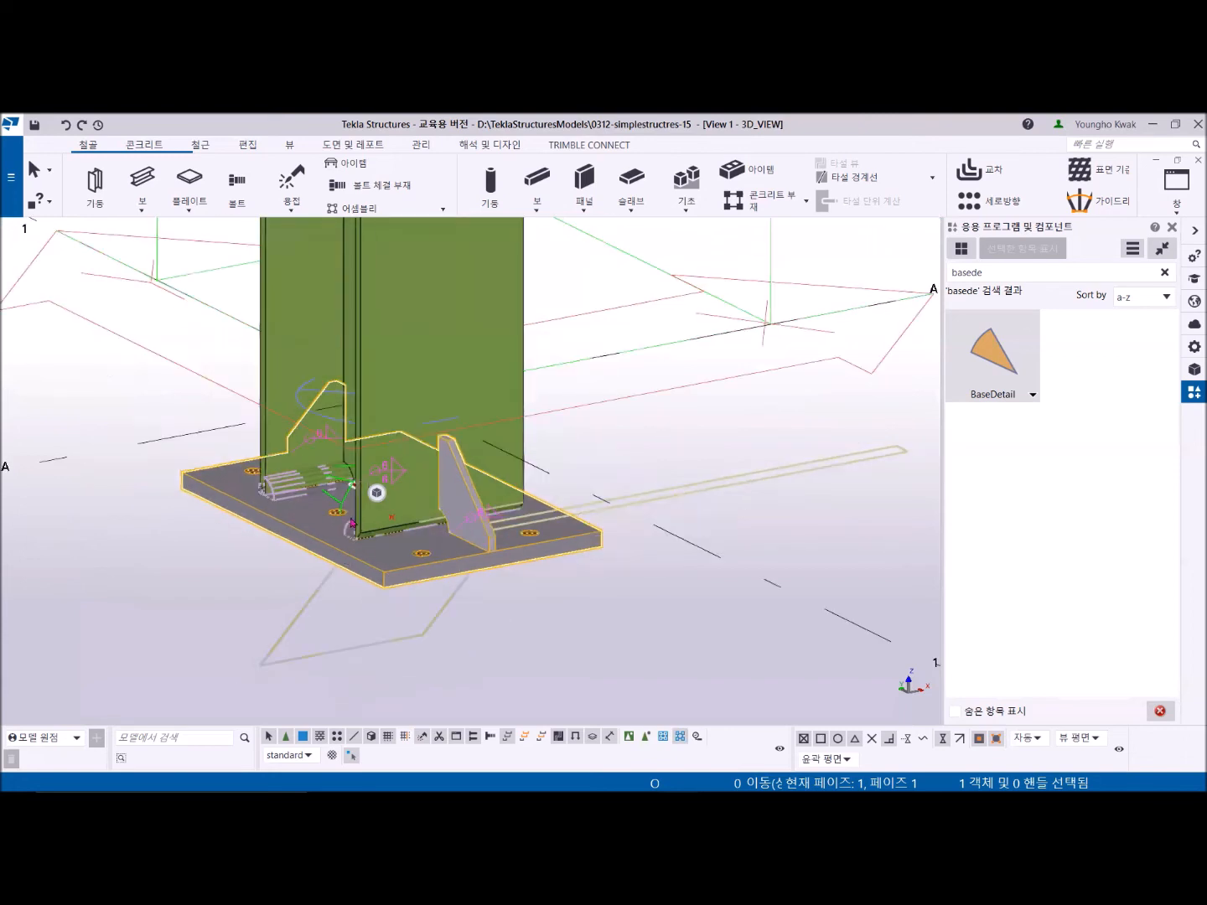
scroll(346, 498, down, 3)
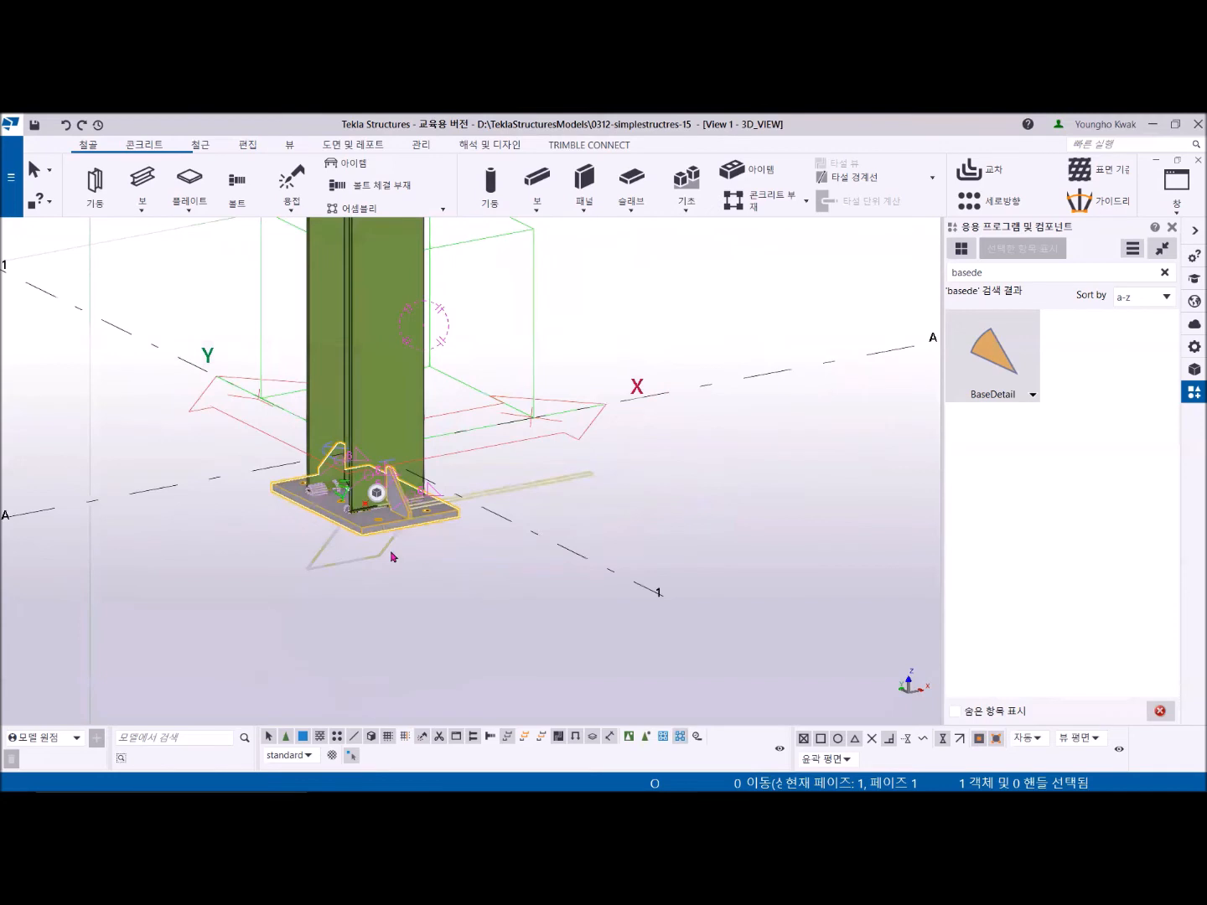
scroll(306, 549, down, 1)
middle_drag(303, 551, 485, 546)
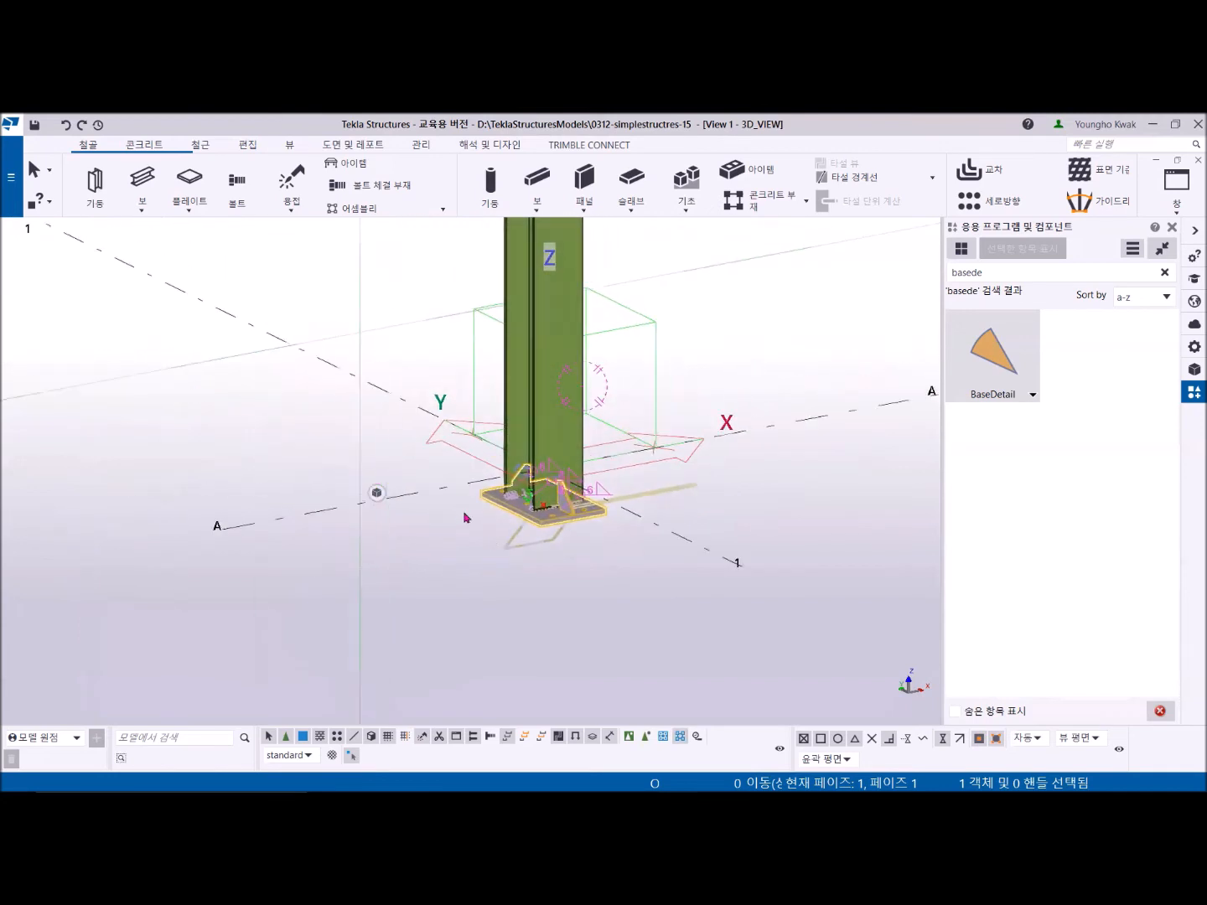
scroll(466, 514, up, 5)
middle_drag(667, 474, 436, 466)
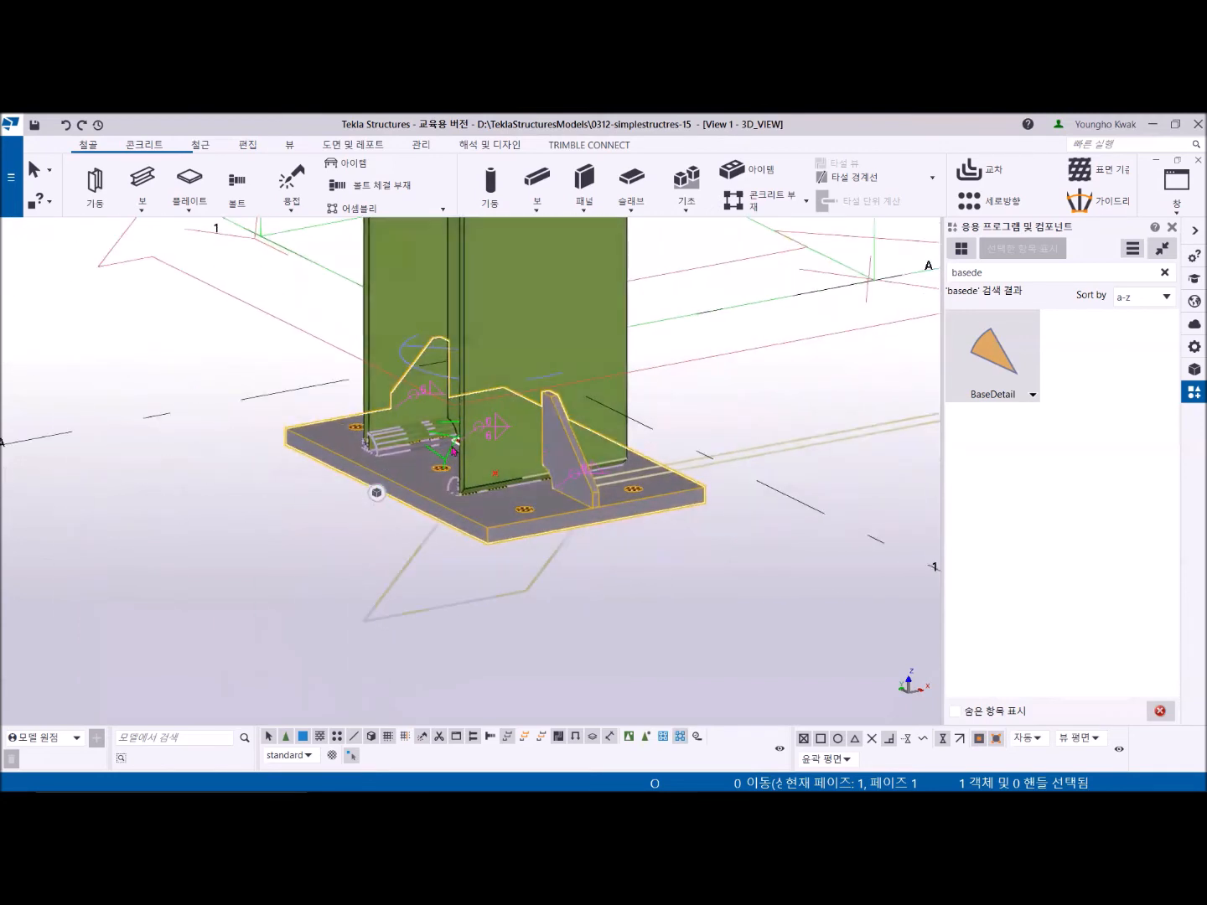
right_click(124, 314)
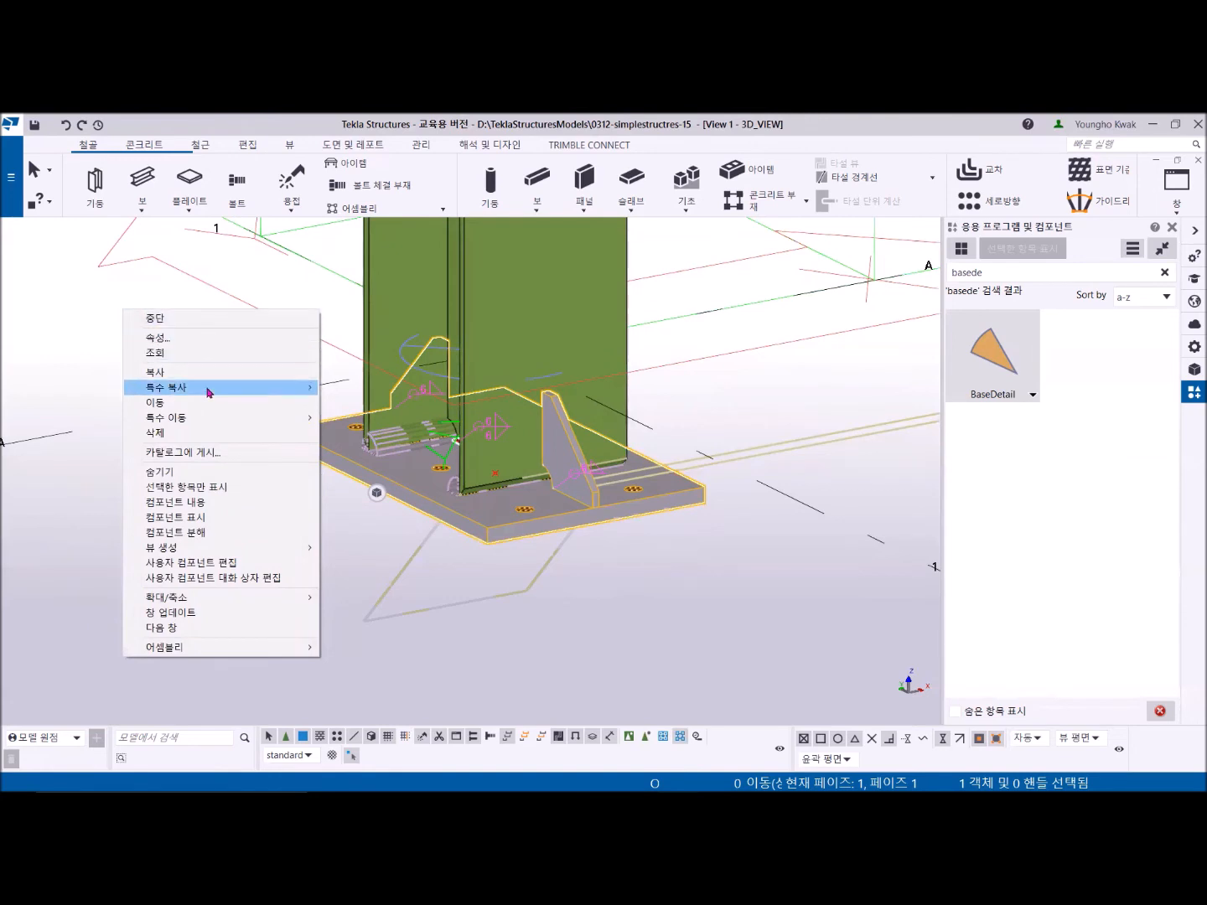
click(203, 537)
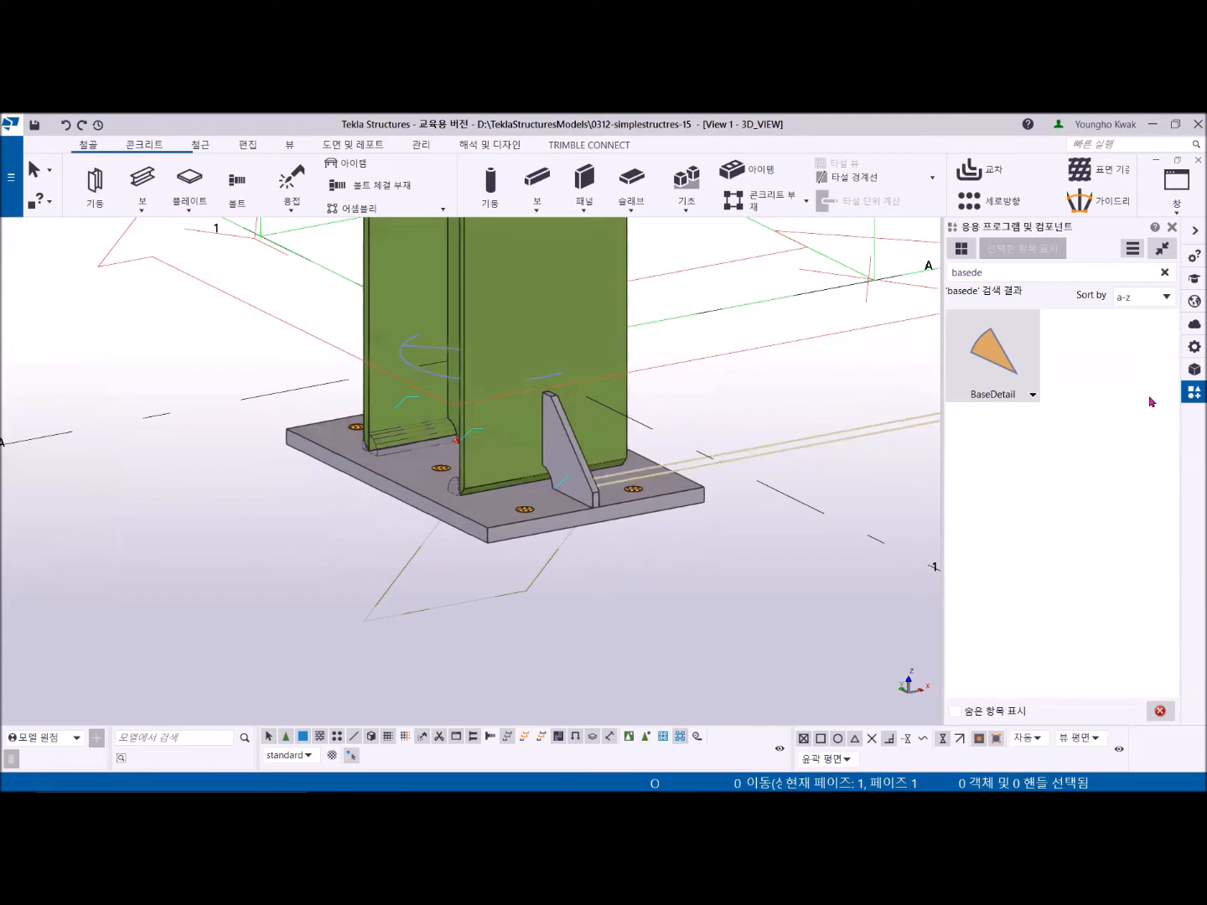
Step: Delete the BaseDetail component permanently from the component catalog and the model
click(991, 349)
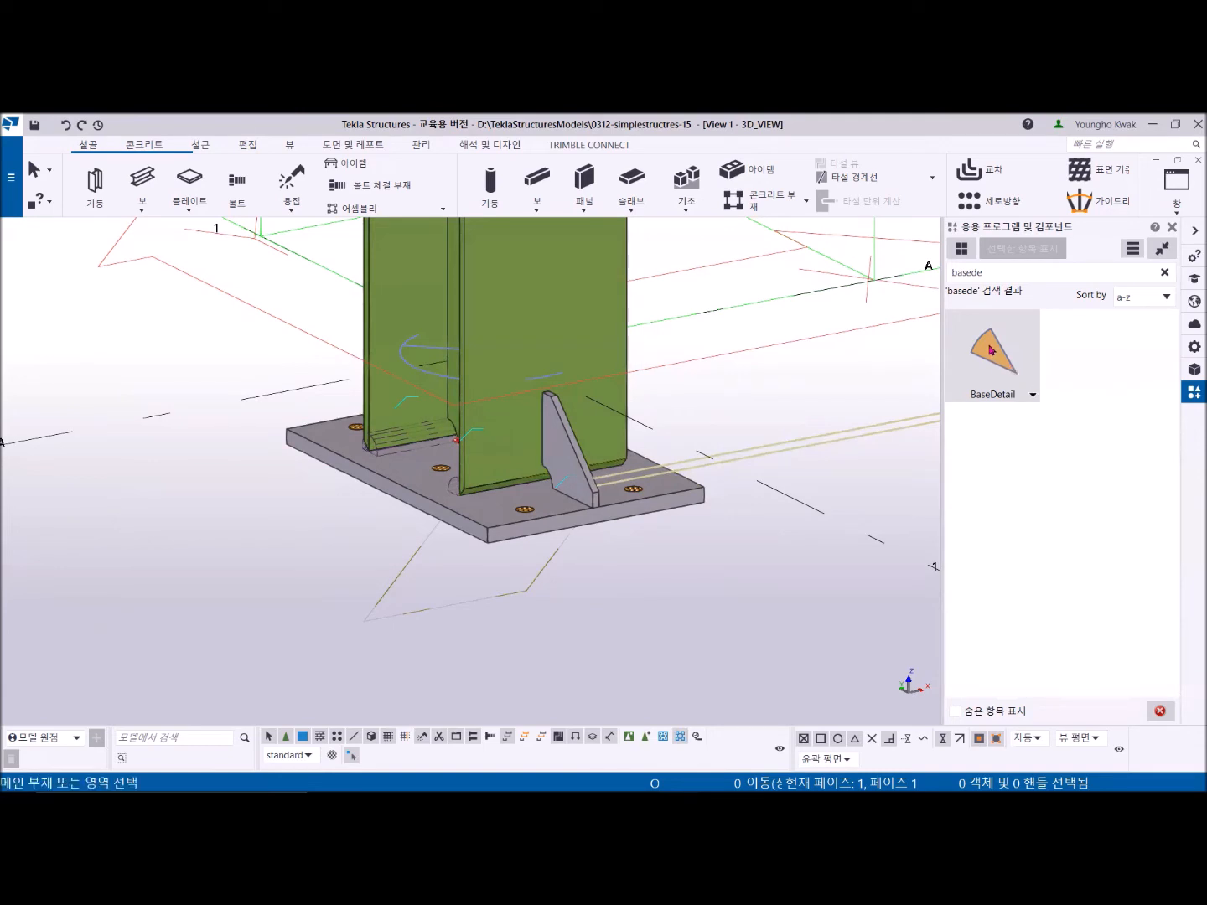
right_click(991, 349)
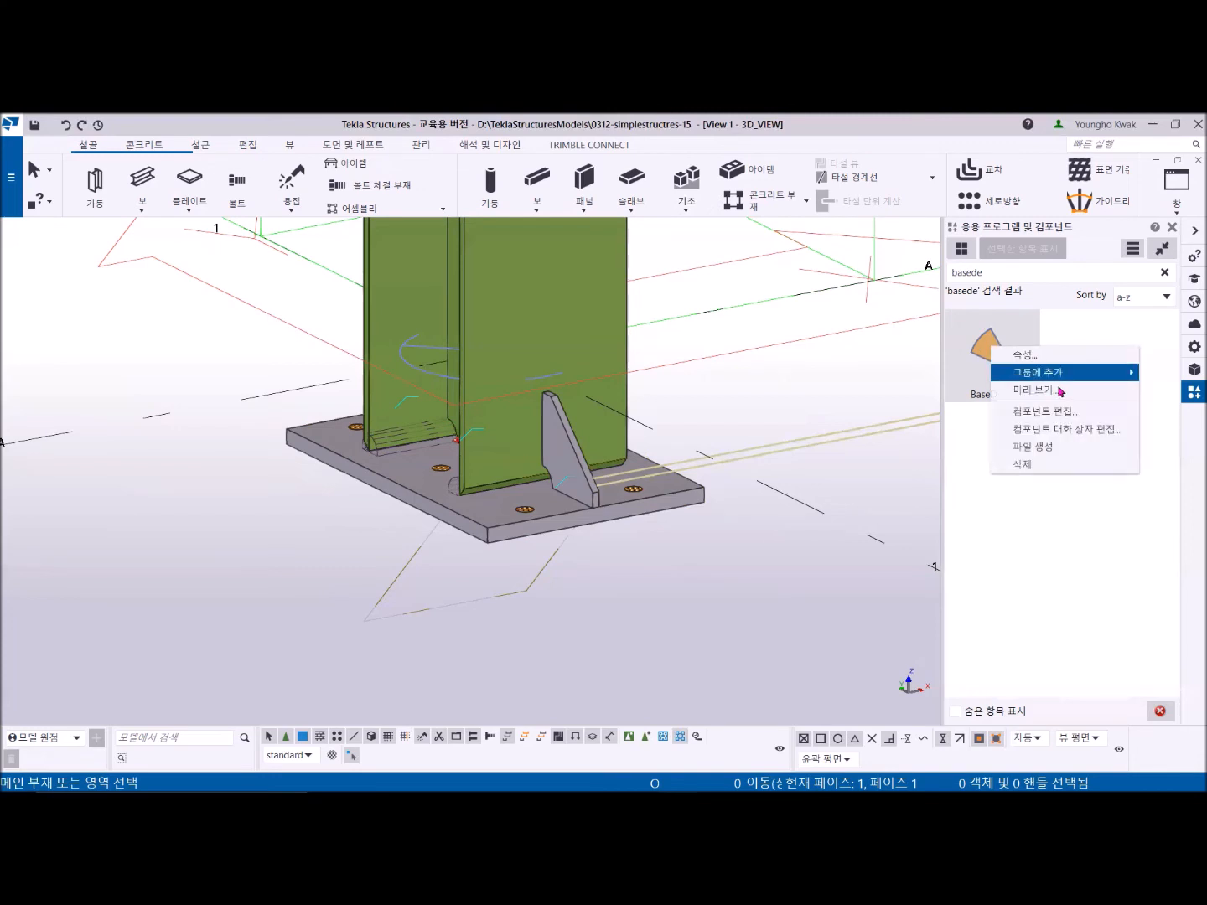
click(1043, 463)
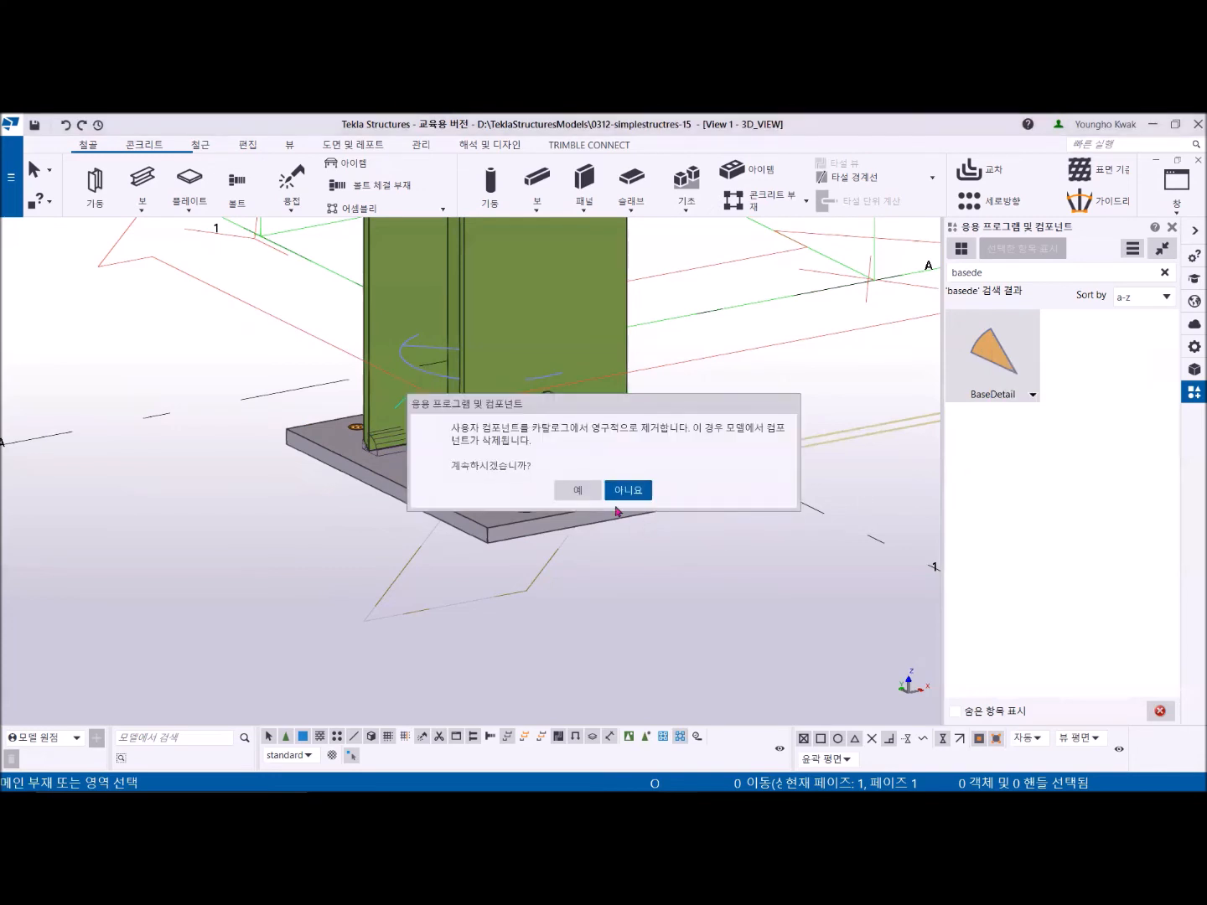
click(577, 489)
Step: Examine the column bases across the frame and the exploded base parts at grid intersection A-1
scroll(580, 484, down, 10)
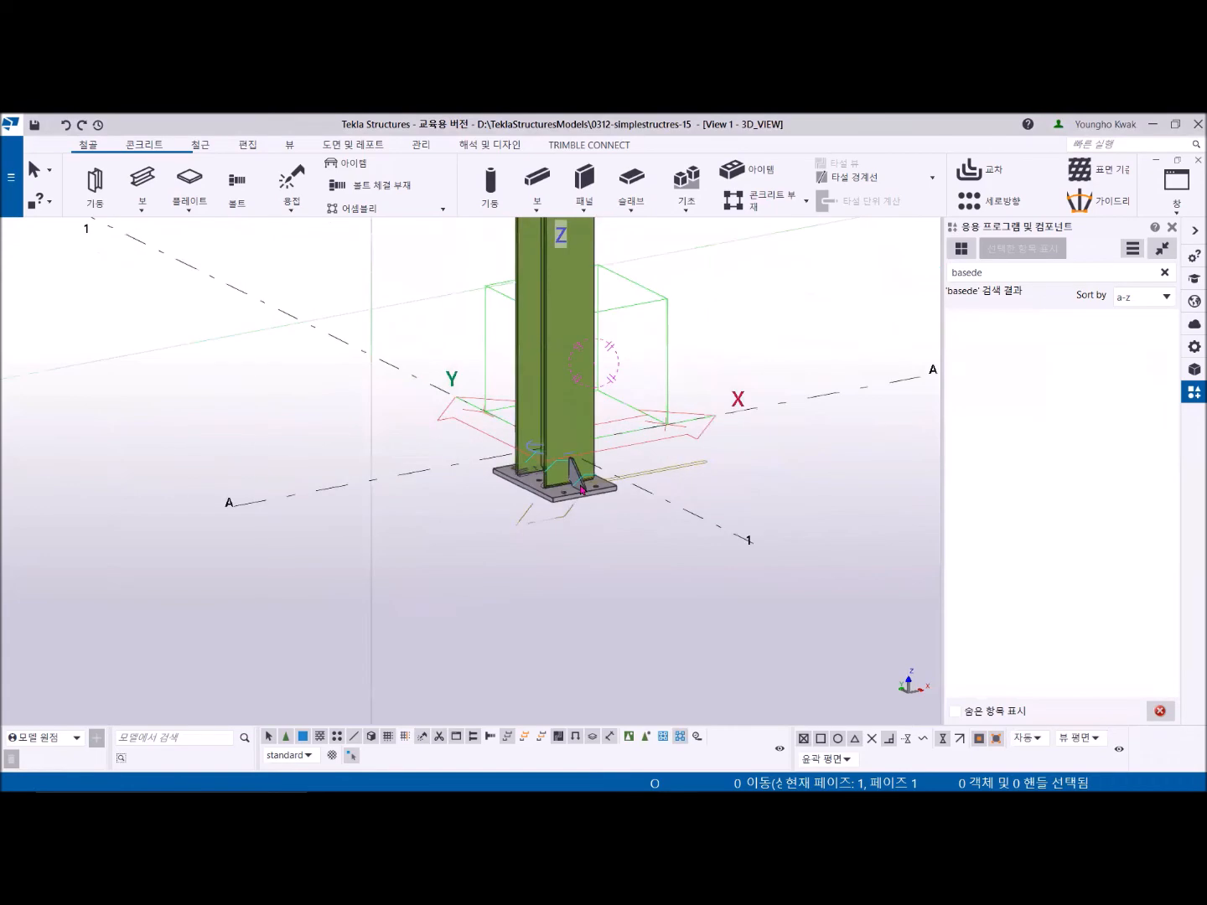
scroll(601, 485, up, 5)
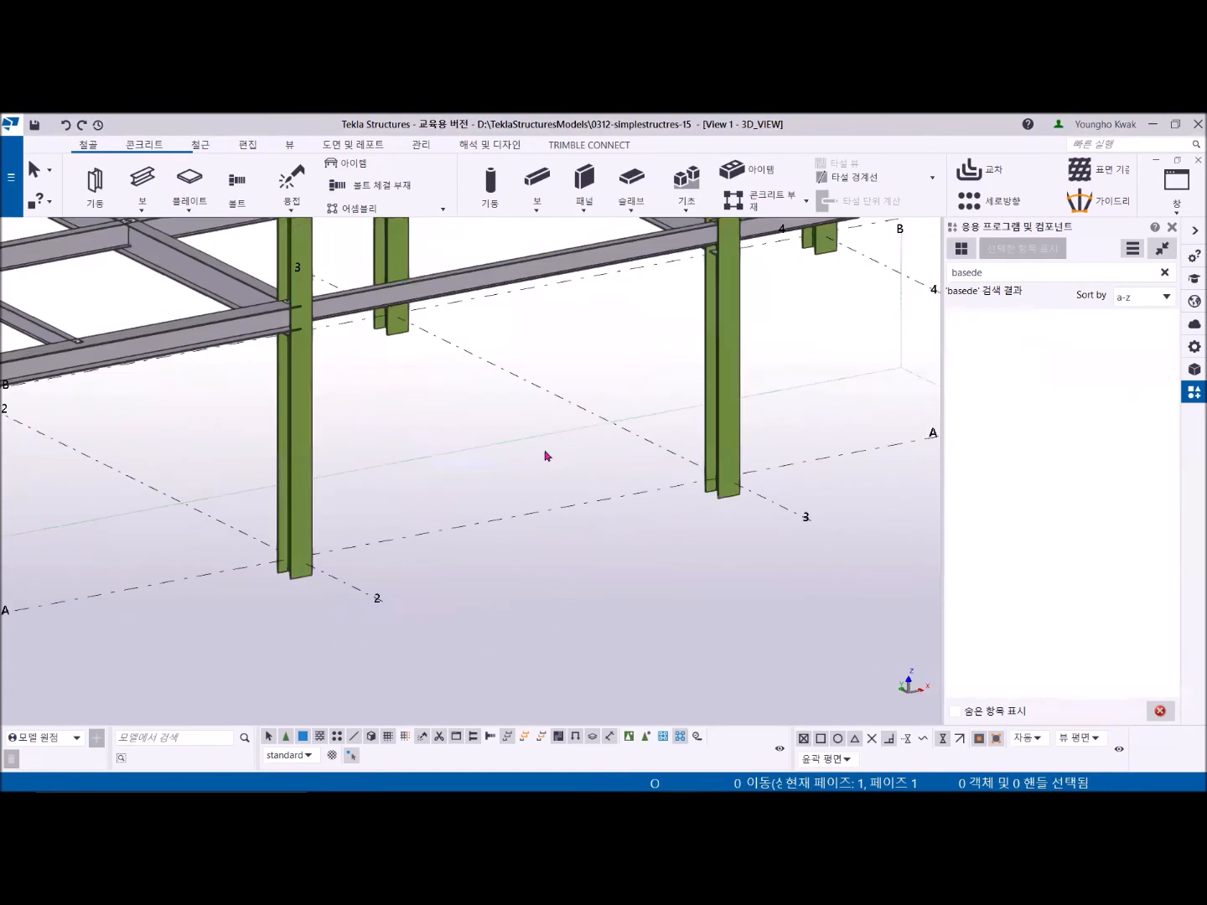
scroll(419, 542, down, 5)
scroll(548, 494, up, 2)
scroll(548, 494, up, 2)
middle_drag(238, 464, 530, 438)
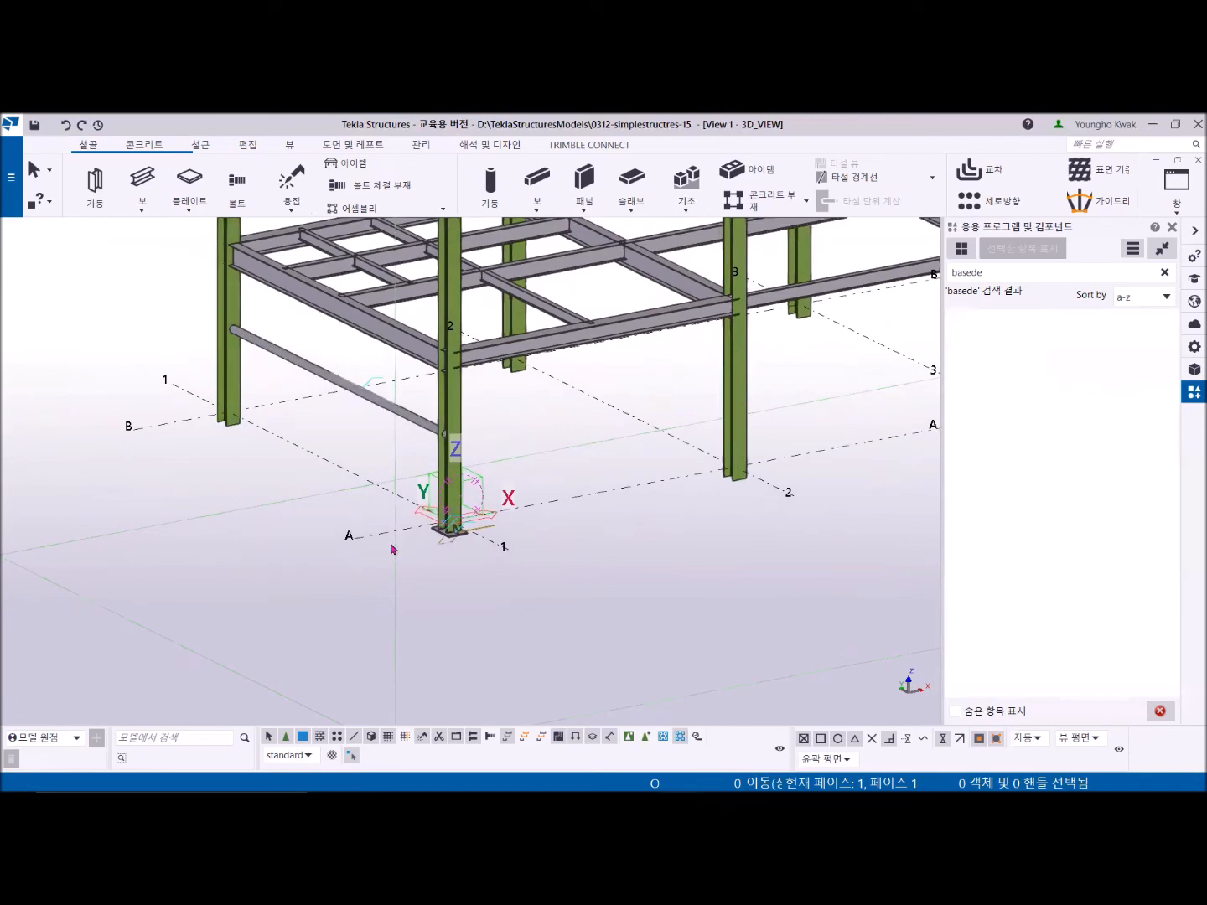
scroll(444, 545, up, 6)
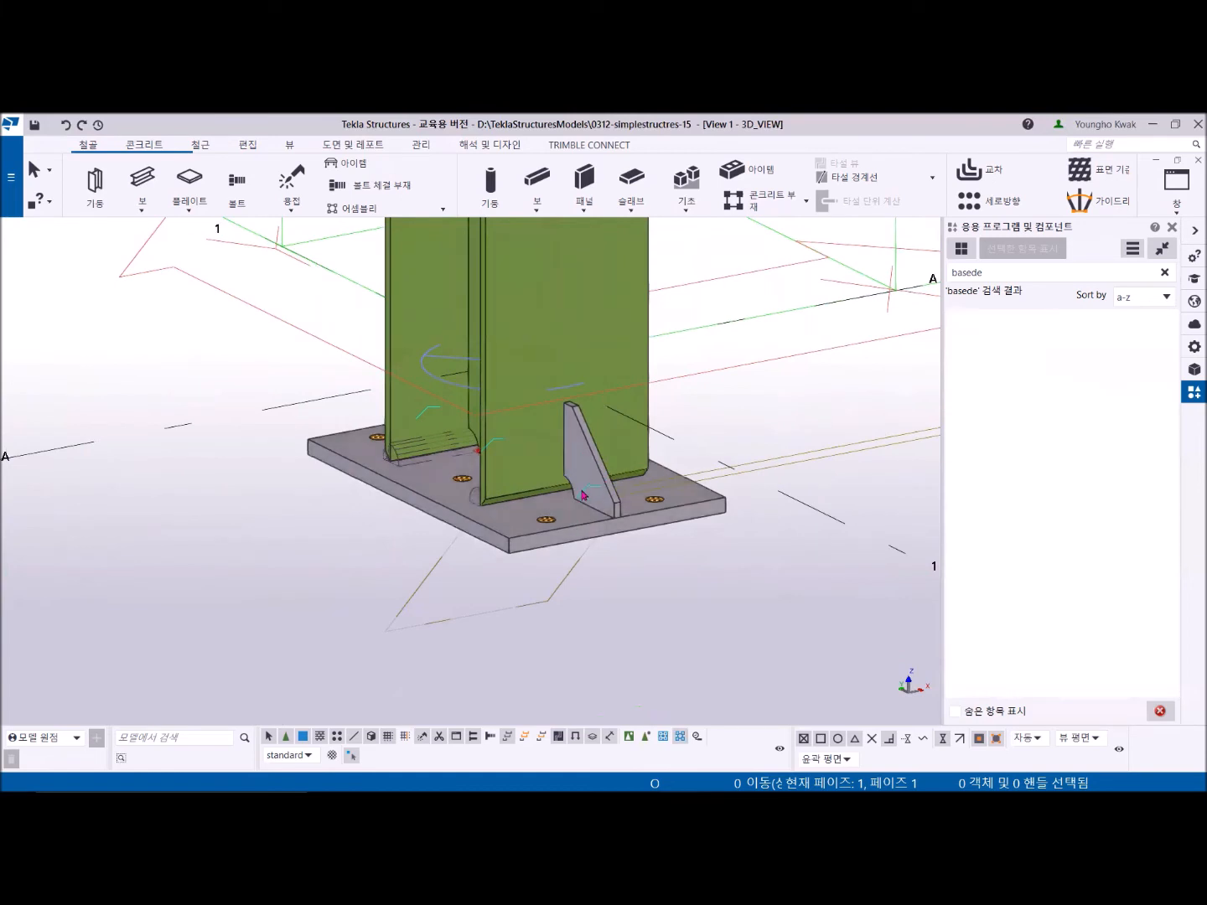
scroll(491, 607, down, 5)
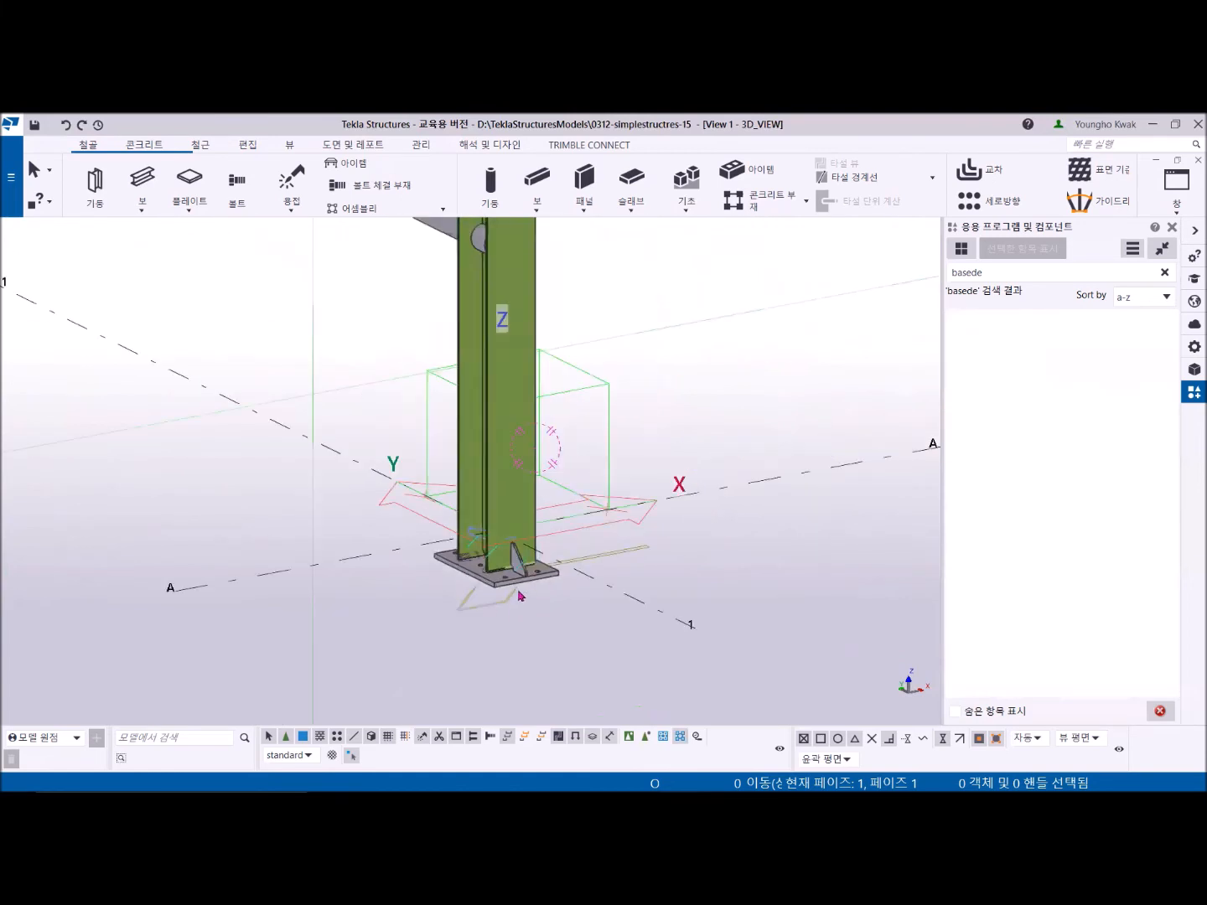
Step: Select all exploded base parts of the column at grid intersection A-1 and start defining a custom component from them
middle_drag(612, 618, 559, 549)
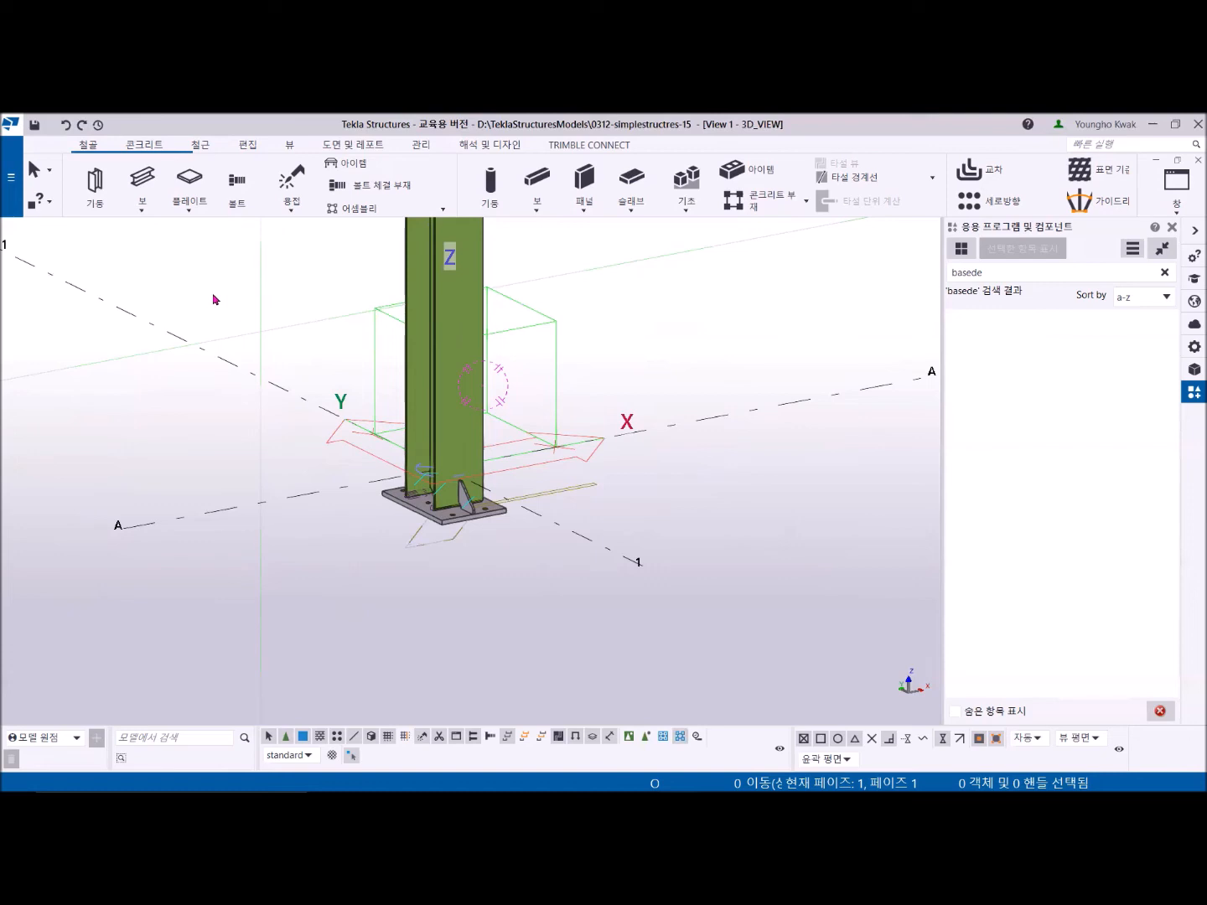
drag(213, 294, 731, 668)
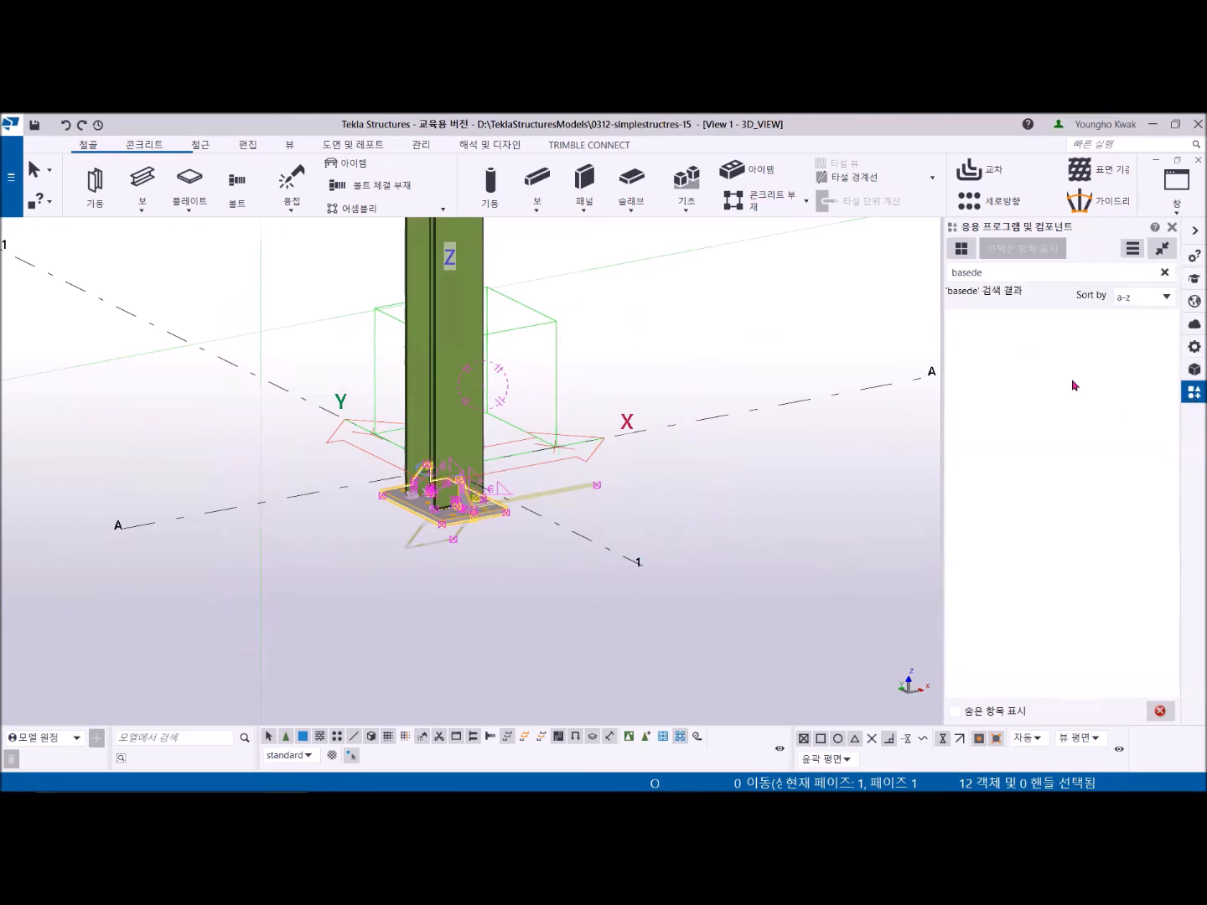
key(BackSpace)
key(BackSpace)
key(BackSpace)
key(BackSpace)
key(BackSpace)
key(BackSpace)
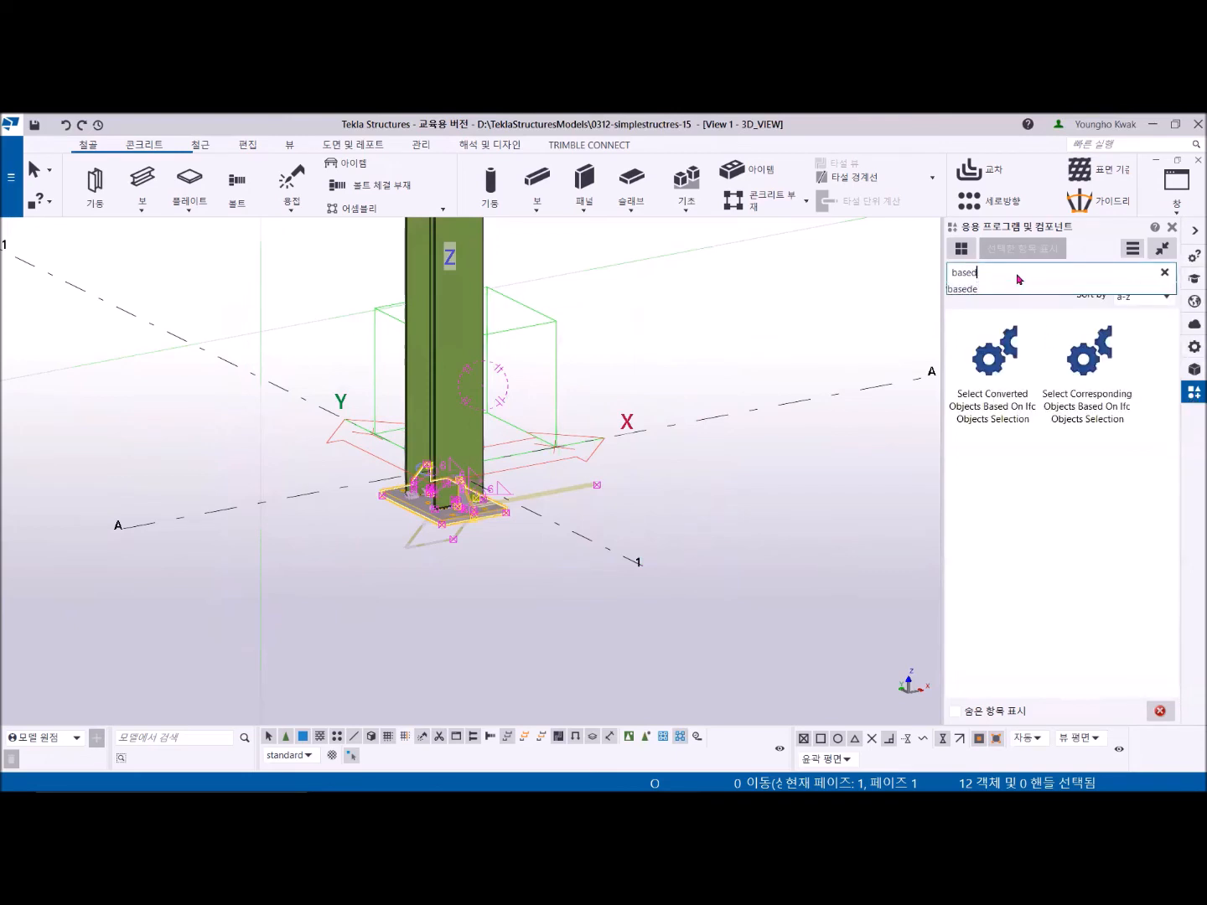
click(1133, 249)
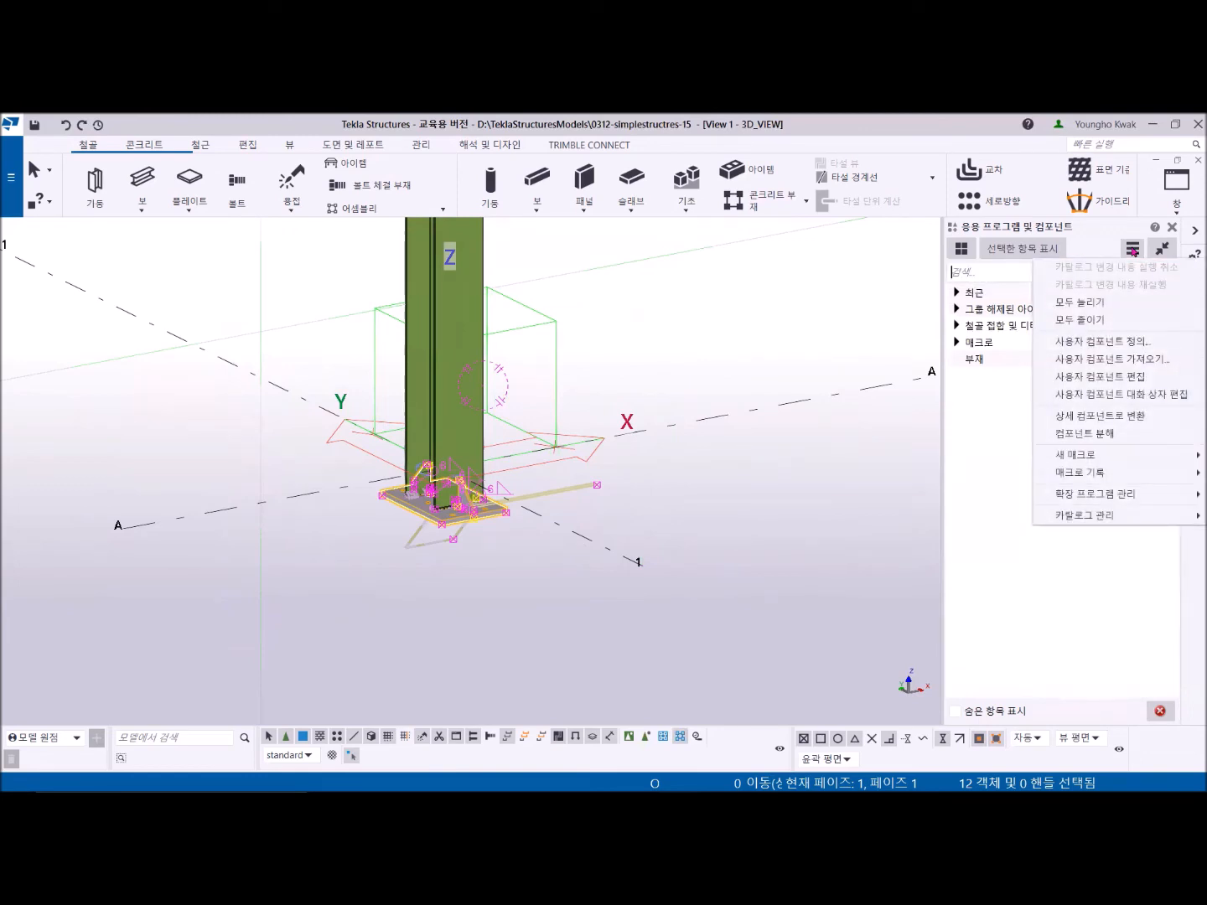
click(1108, 341)
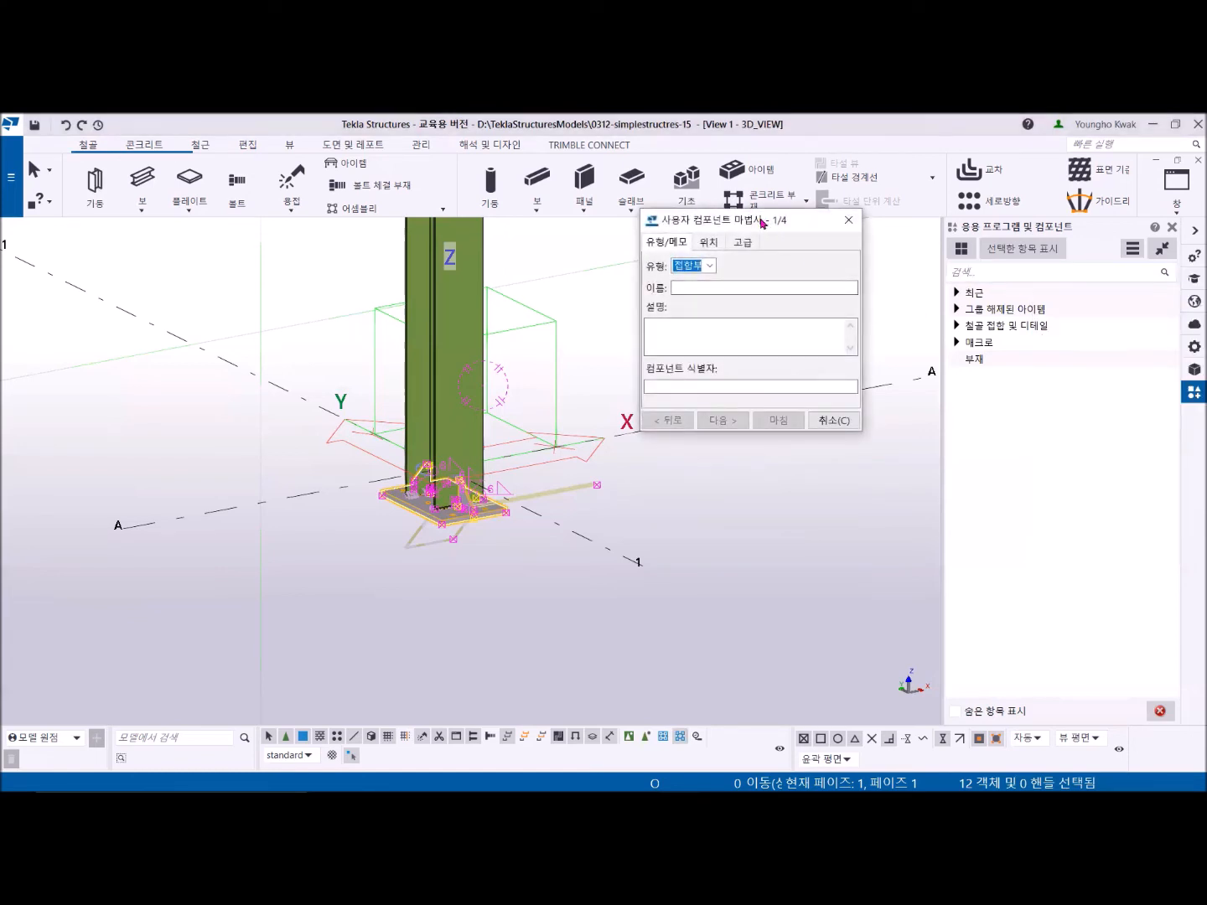
drag(761, 222, 731, 298)
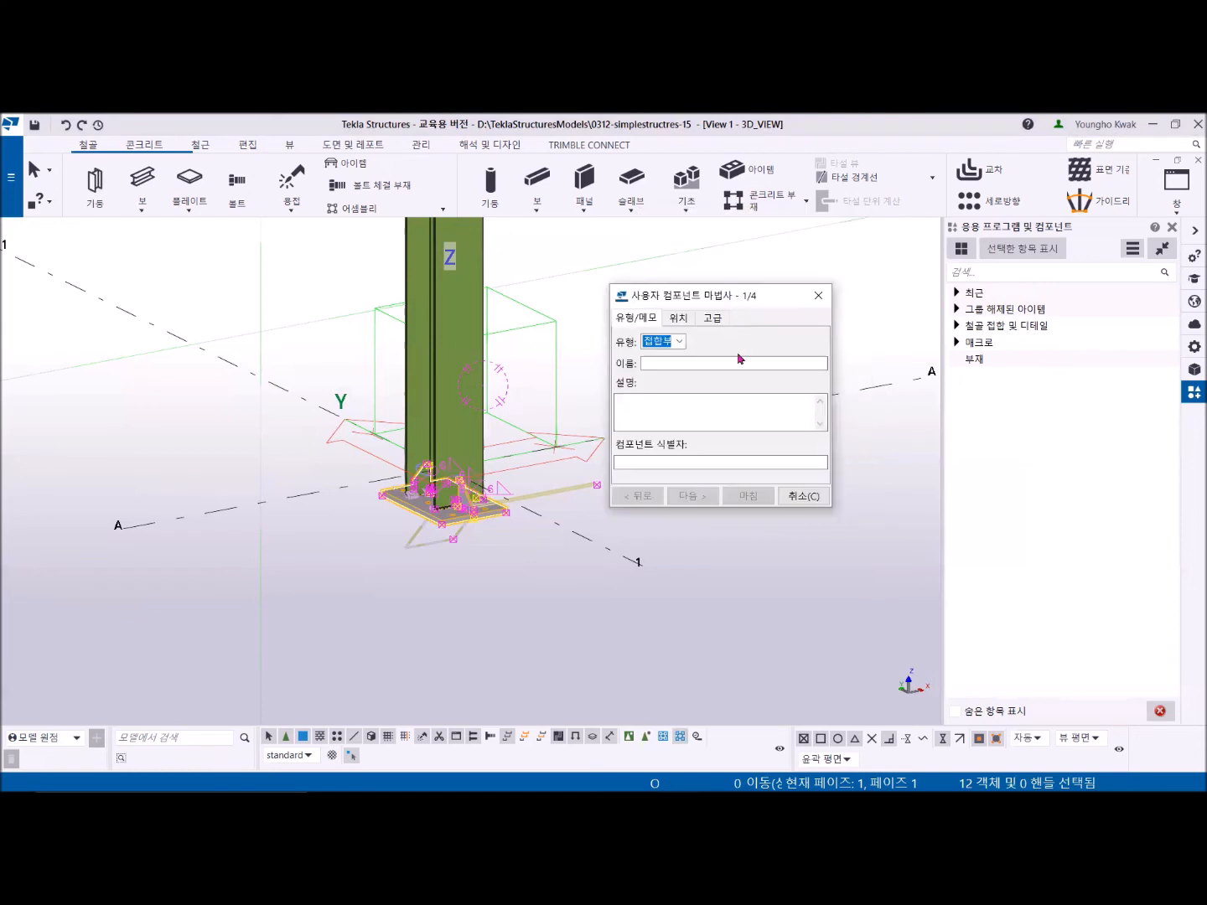
Step: Set the custom component's type to detail (상세) and its name to BaseDetail
click(680, 342)
click(653, 370)
click(654, 362)
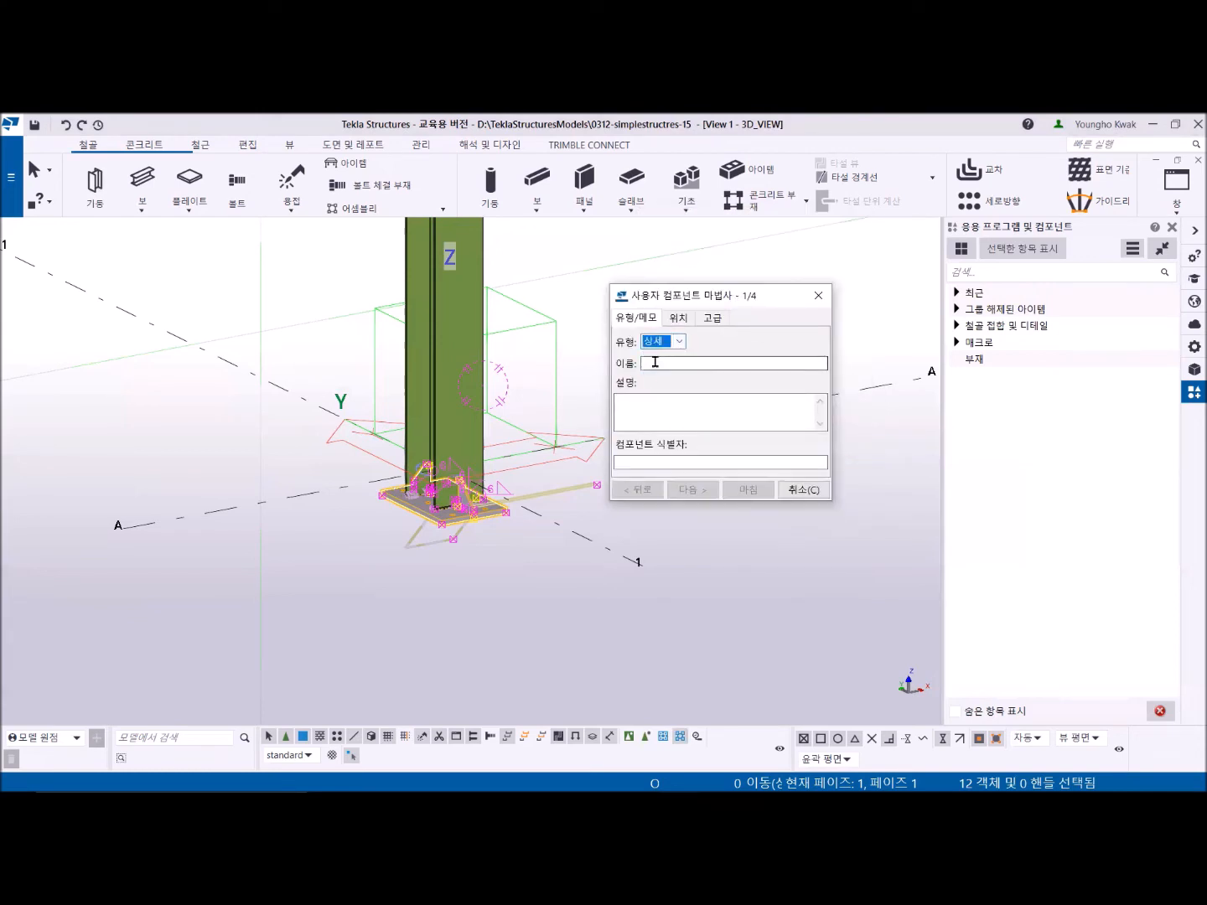
text(Base)
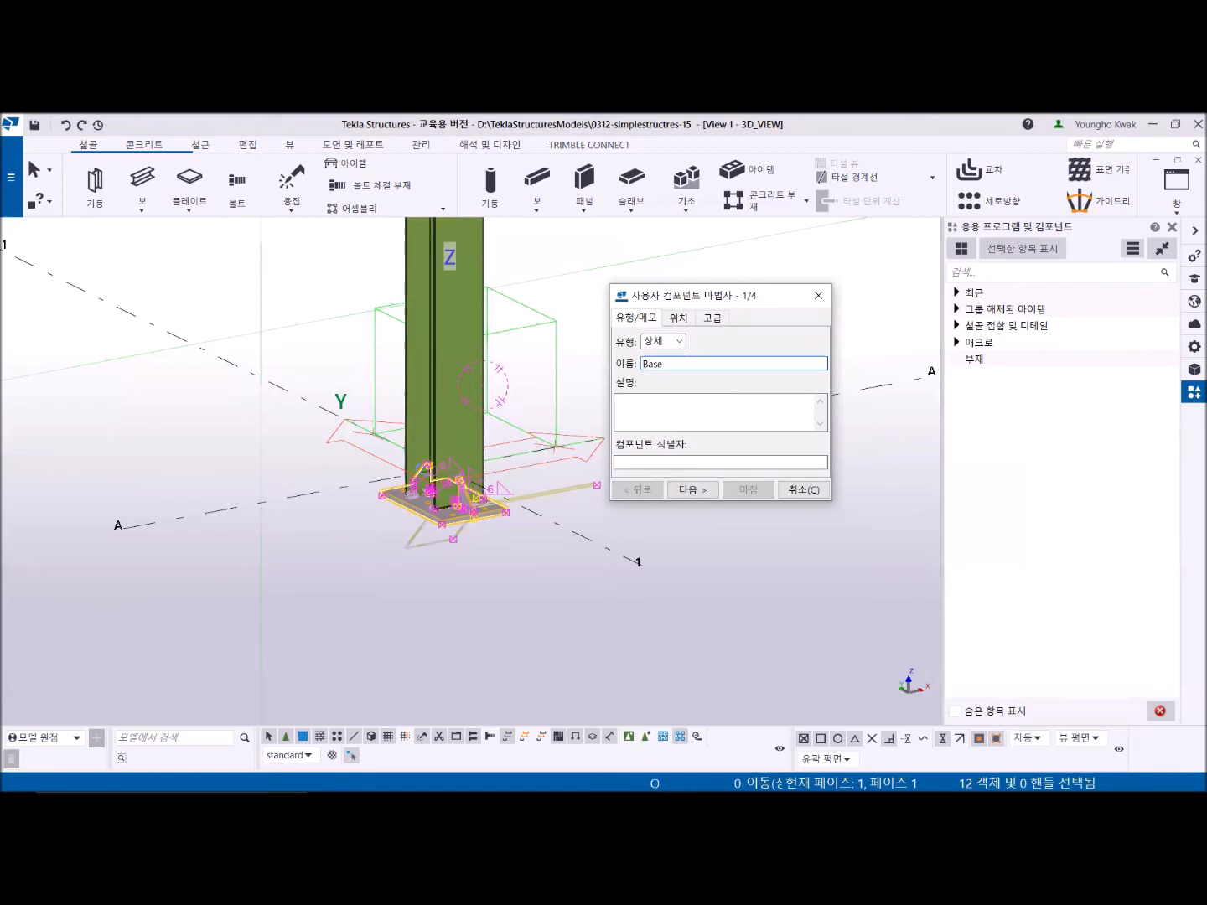
text(Detail)
Step: Enter the component description H300X300X10X15 디테일, copy description text into the component identifier, and proceed to the object selection
click(657, 408)
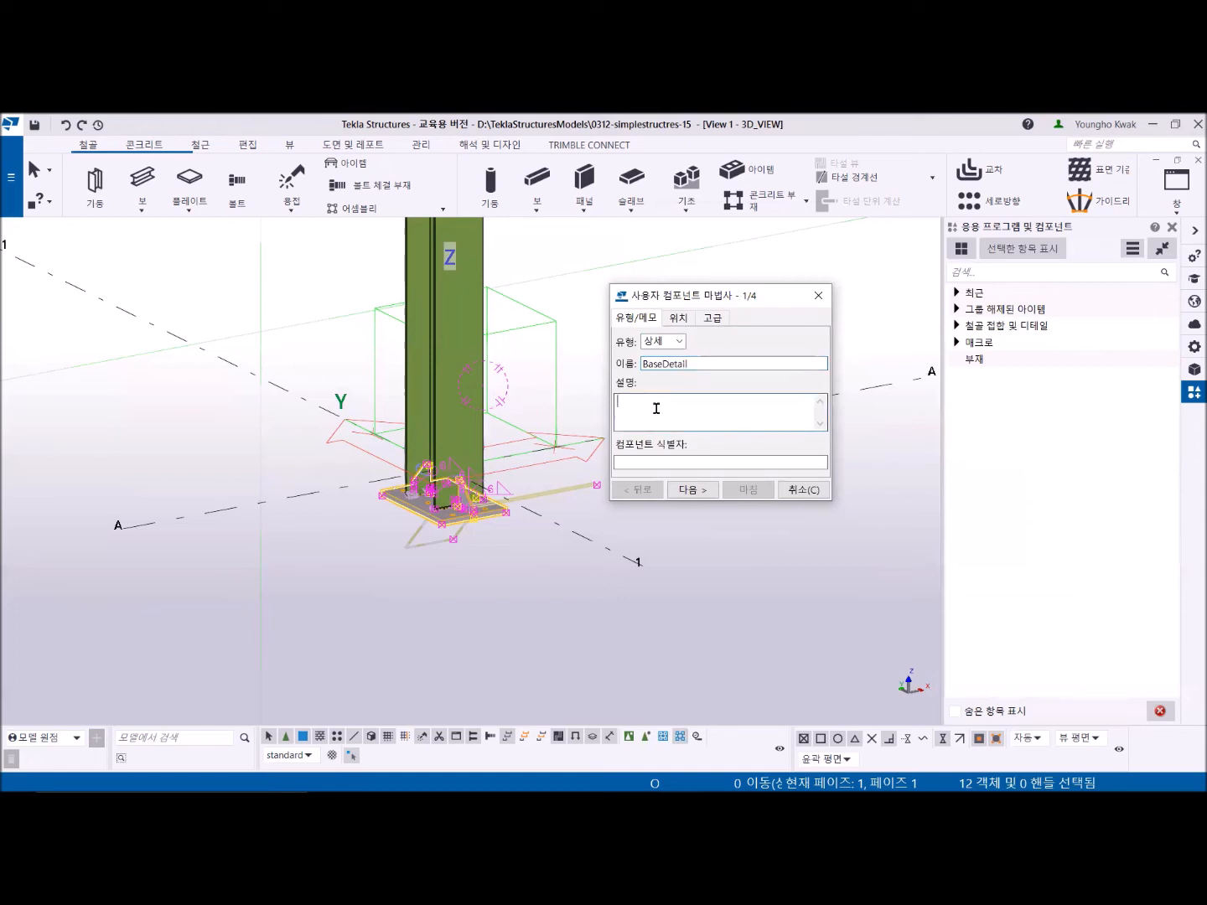
text(H300X300X10X15)
text(디테일)
drag(639, 403, 615, 403)
key(ctrl+c)
click(626, 461)
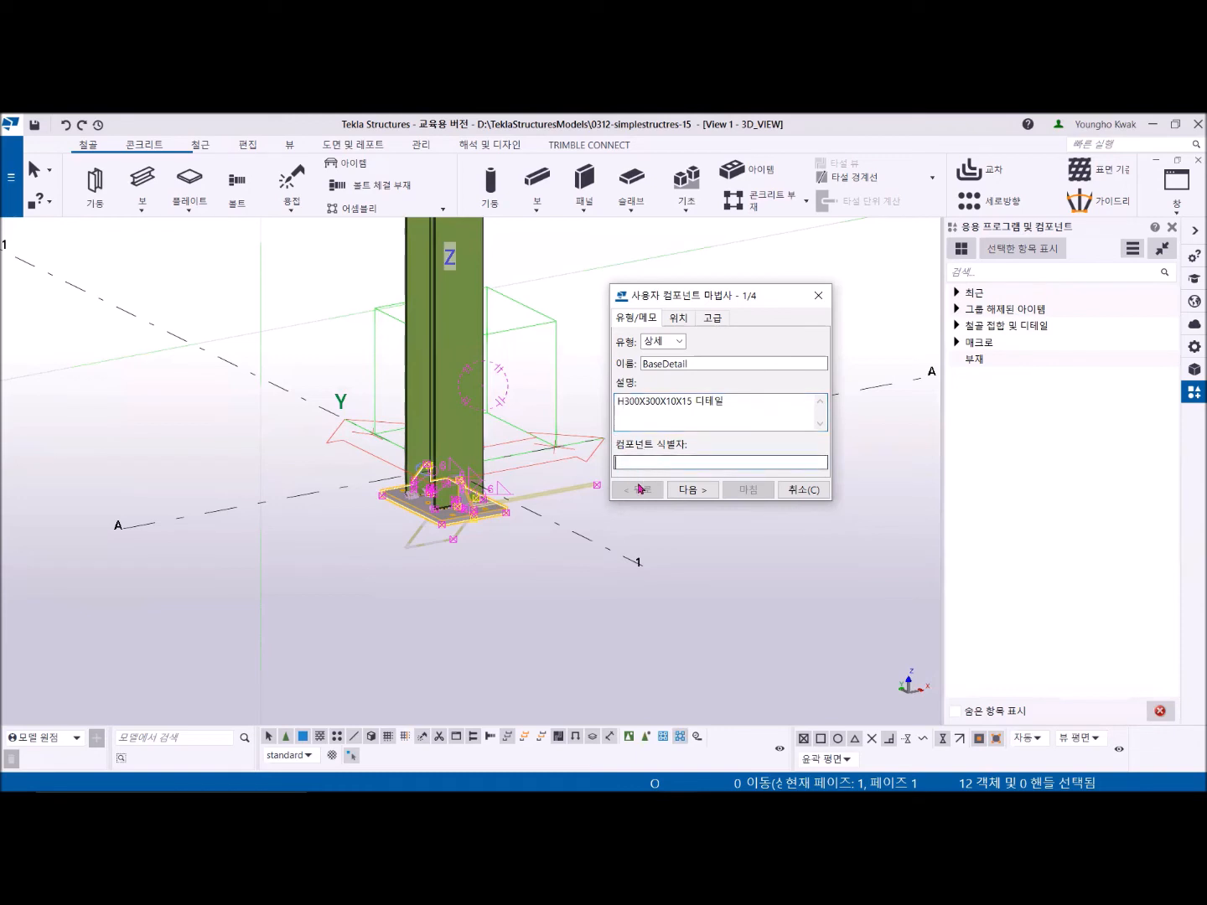
key(ctrl+v)
click(698, 493)
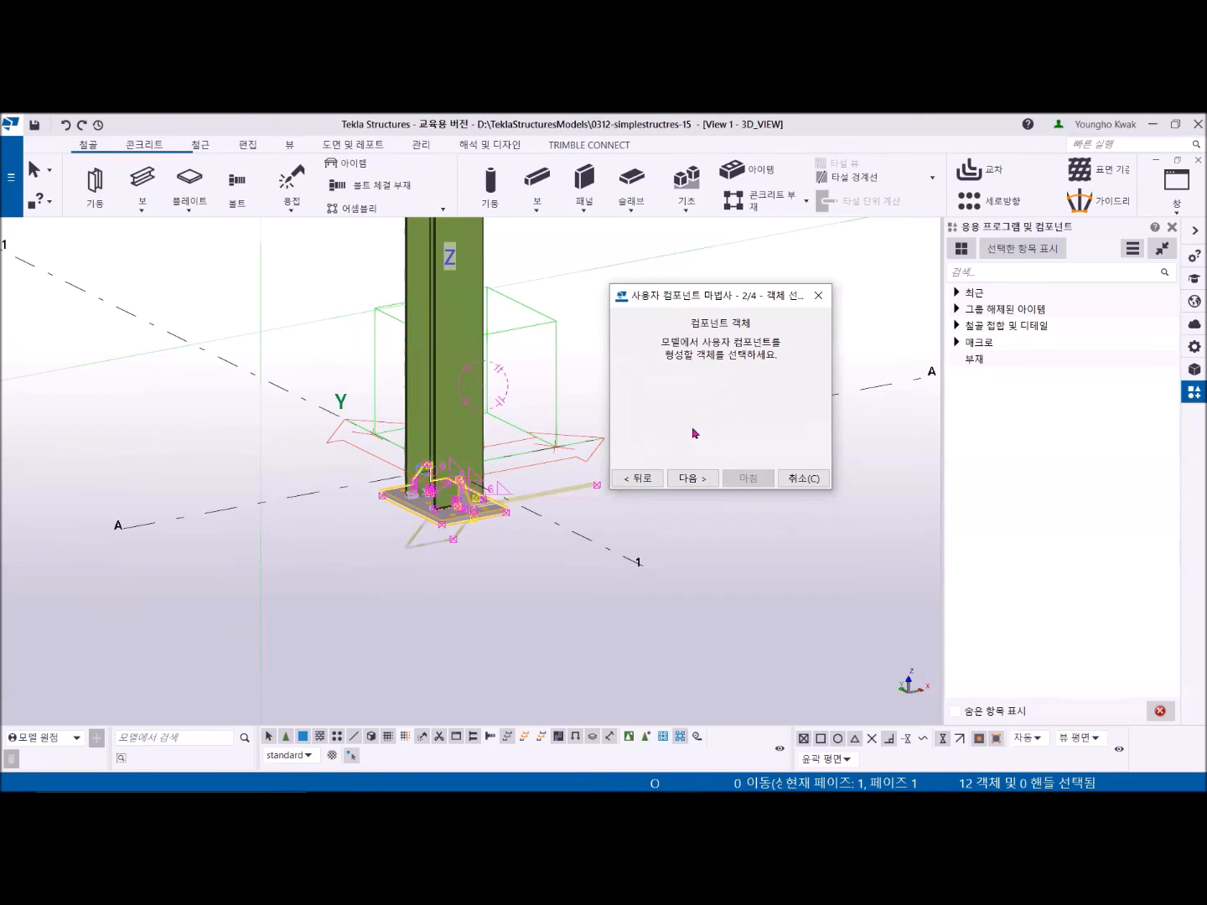
Step: Accept the selected component objects, choose the A-1 column as main part and its base point as detail position, and finish the definition
click(688, 480)
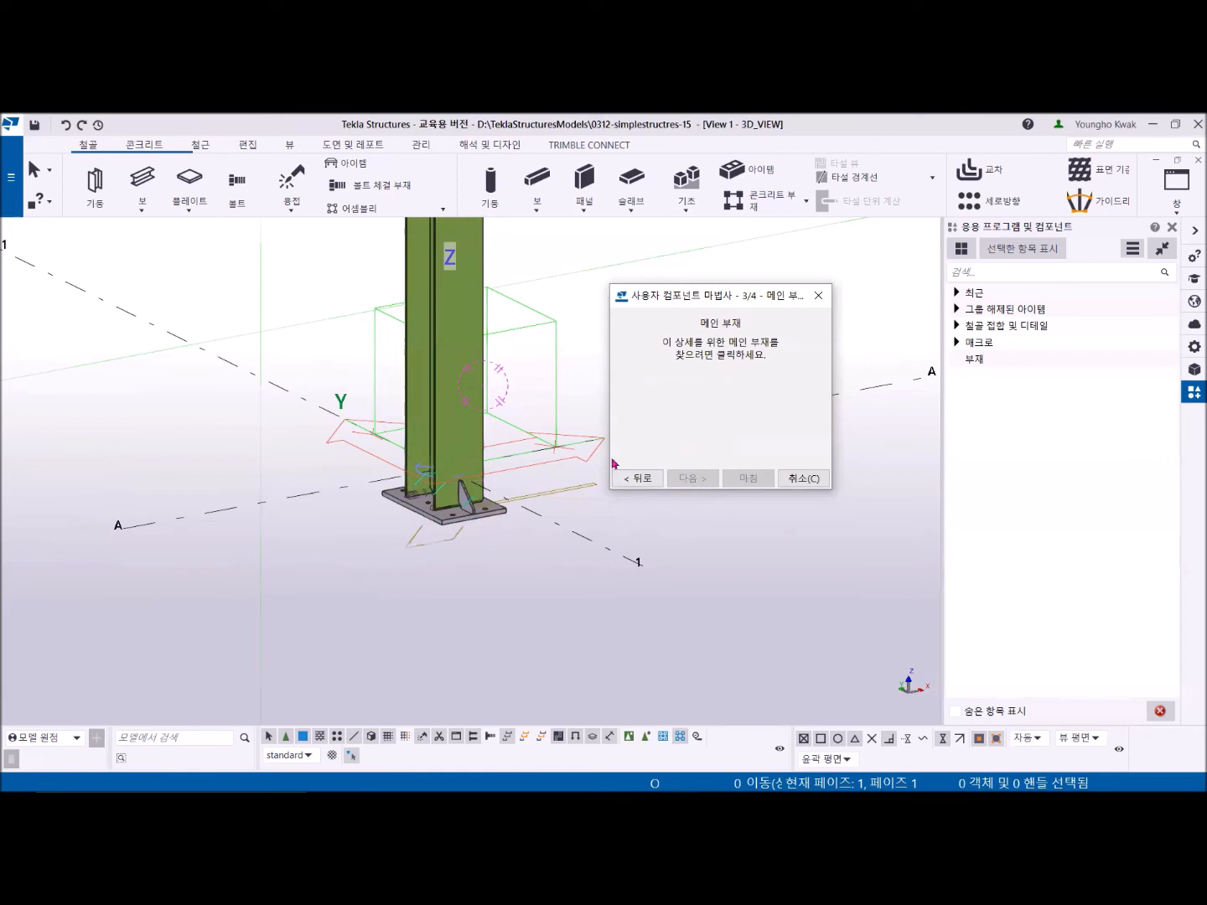
click(482, 286)
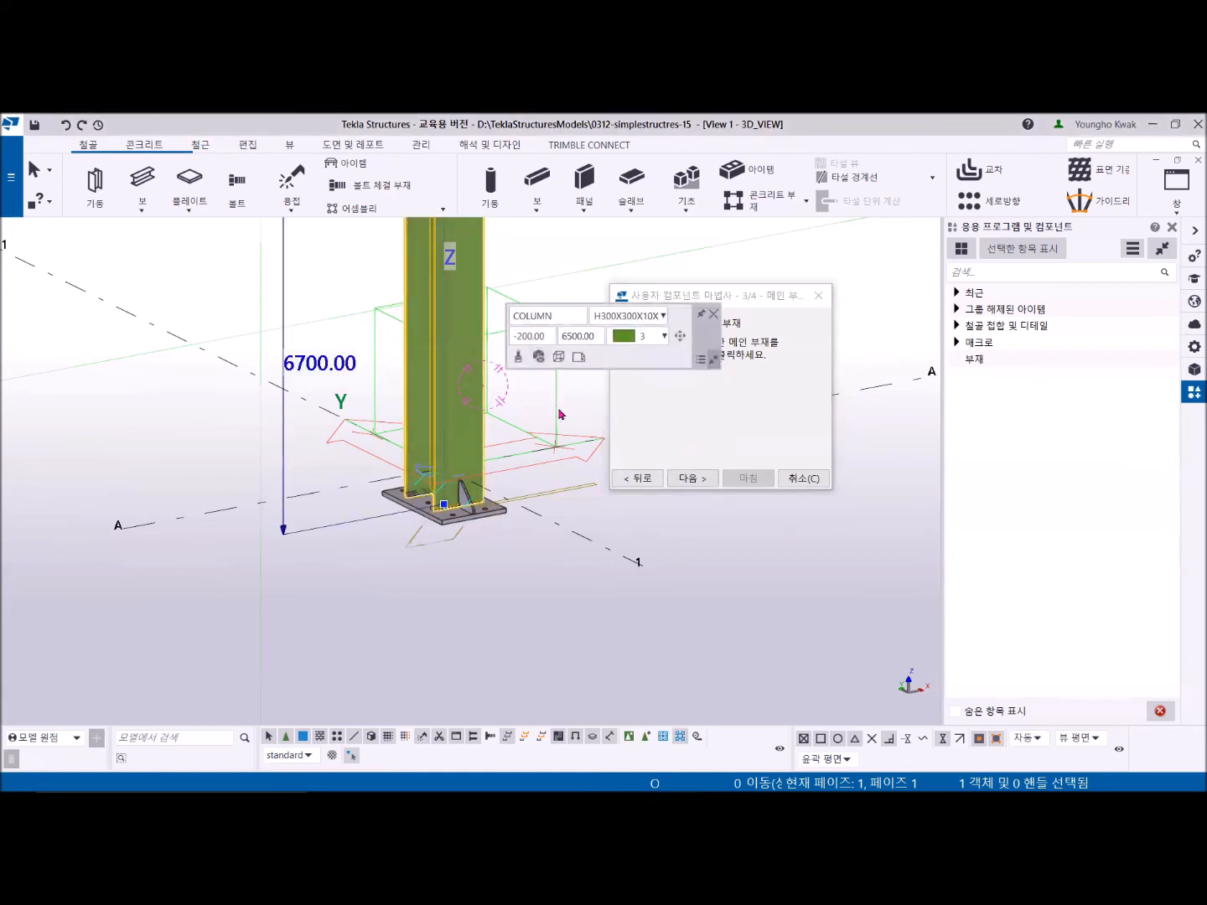
click(690, 478)
click(690, 478)
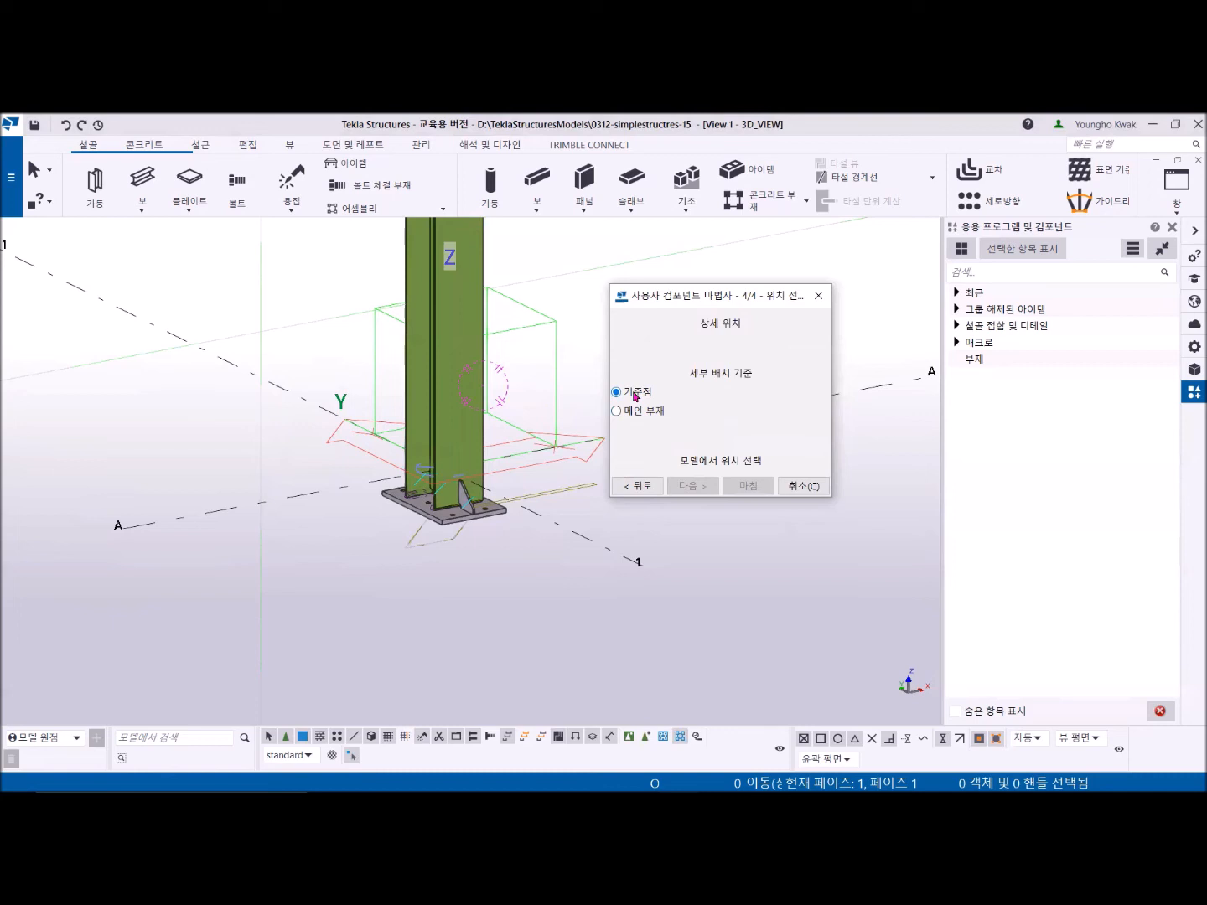
click(443, 506)
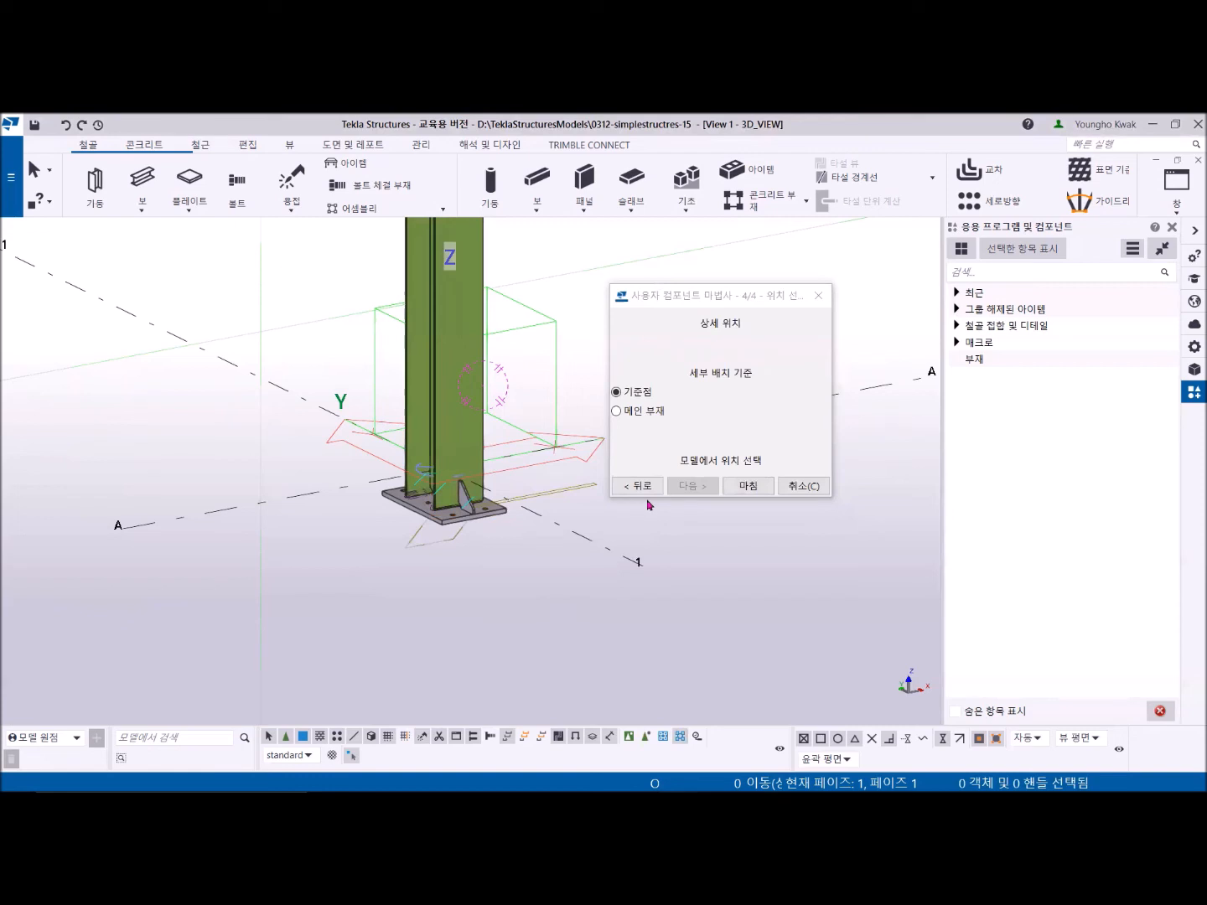
click(749, 487)
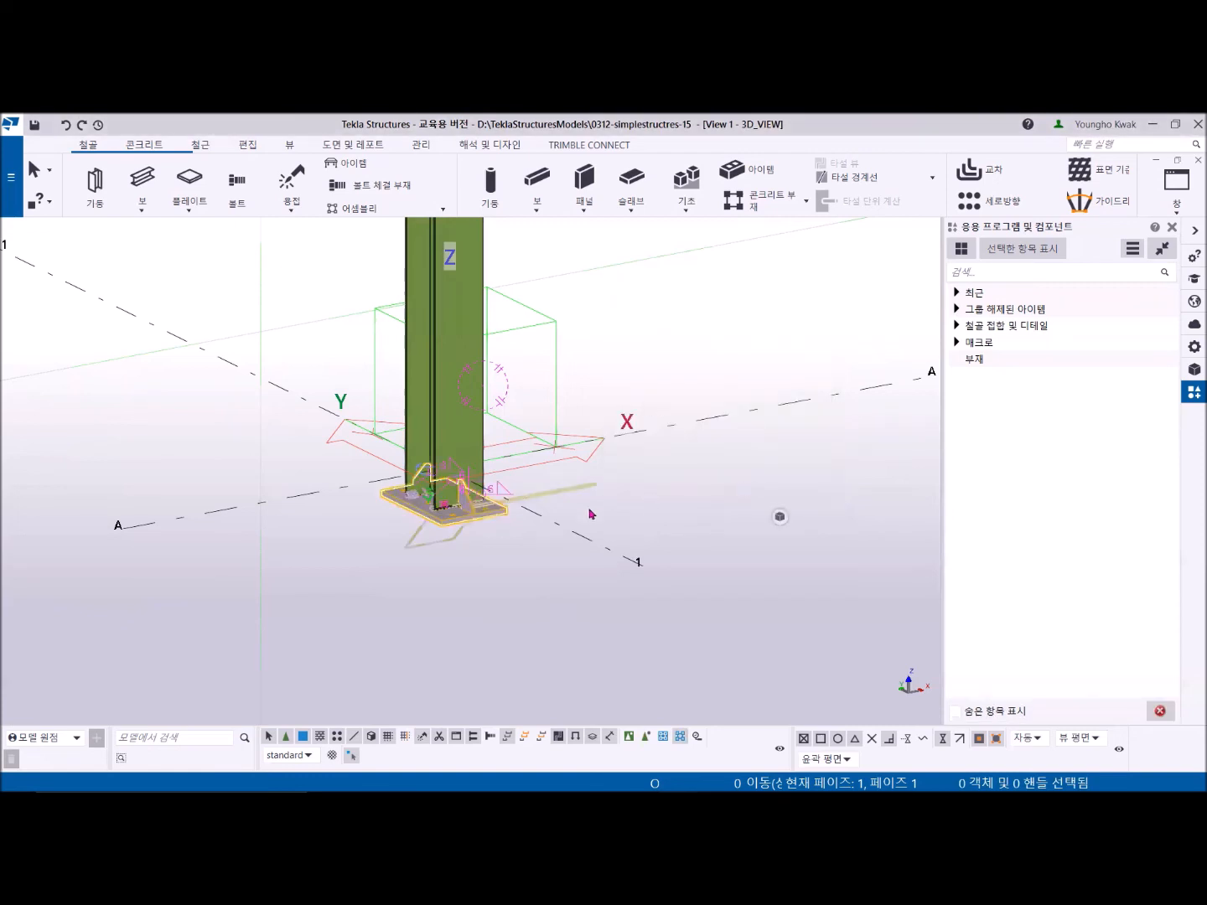
Step: Search the component catalog for "based" to find the BaseDetail component
scroll(472, 410, up, 5)
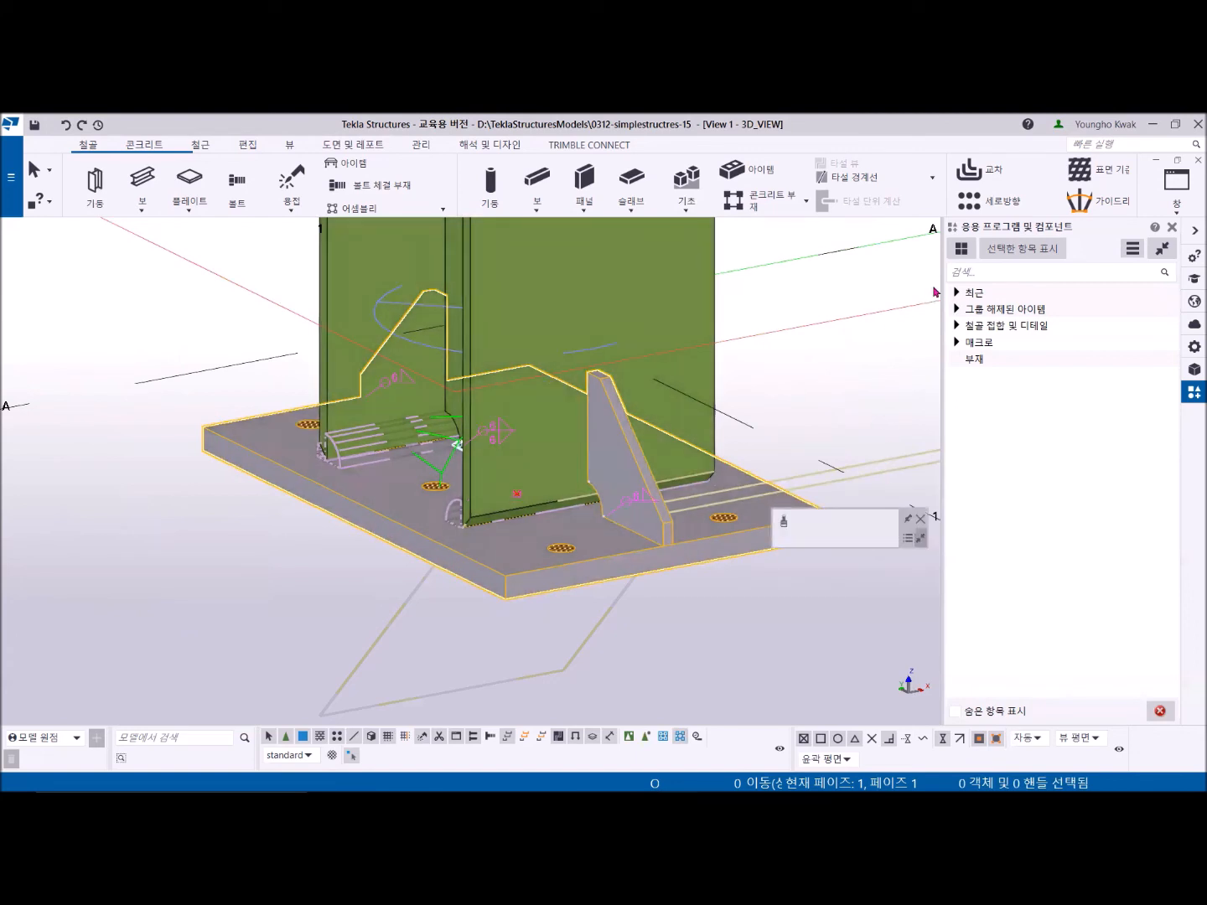
click(998, 273)
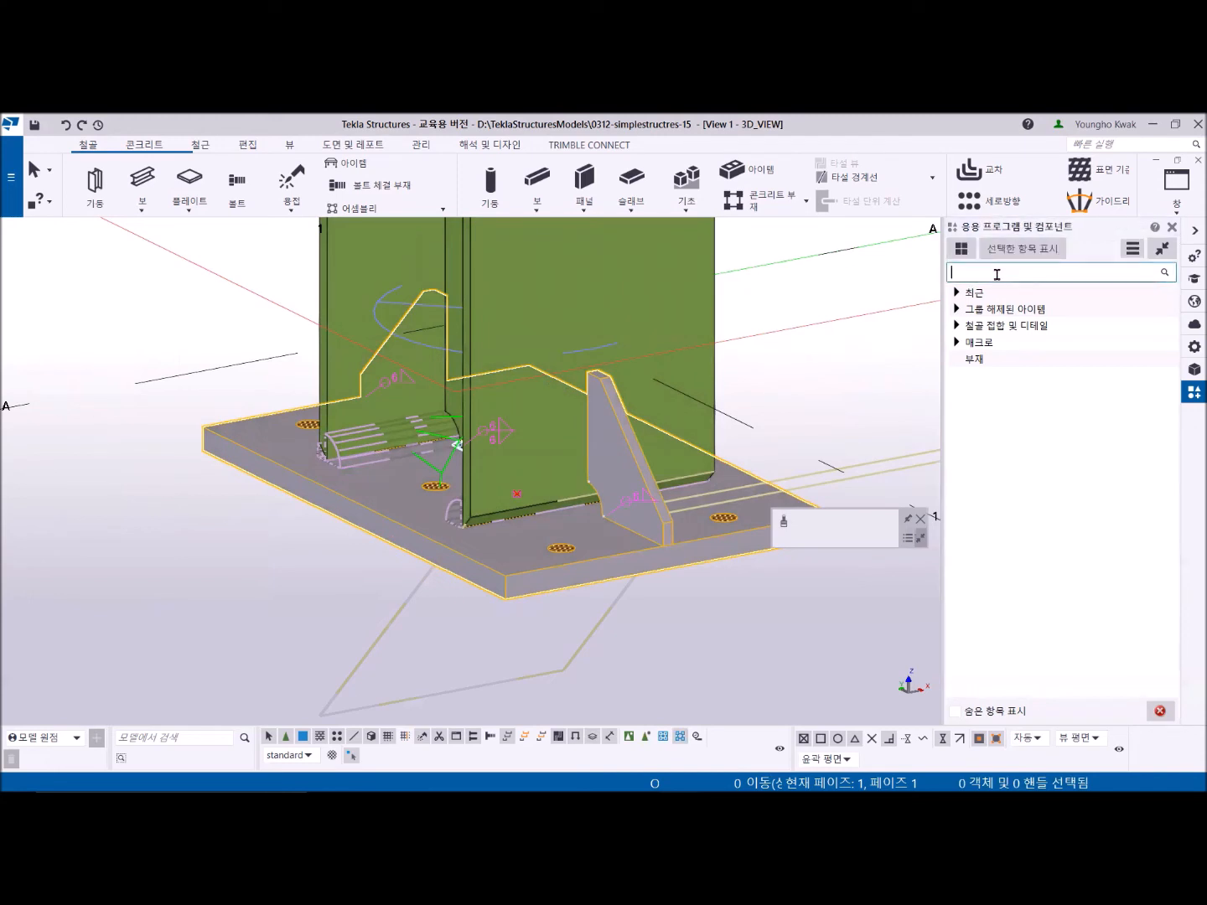
text(ㅠㅁㄴㄷㅇ)
key(BackSpace)
key(BackSpace)
key(BackSpace)
key(BackSpace)
key(BackSpace)
text(basede)
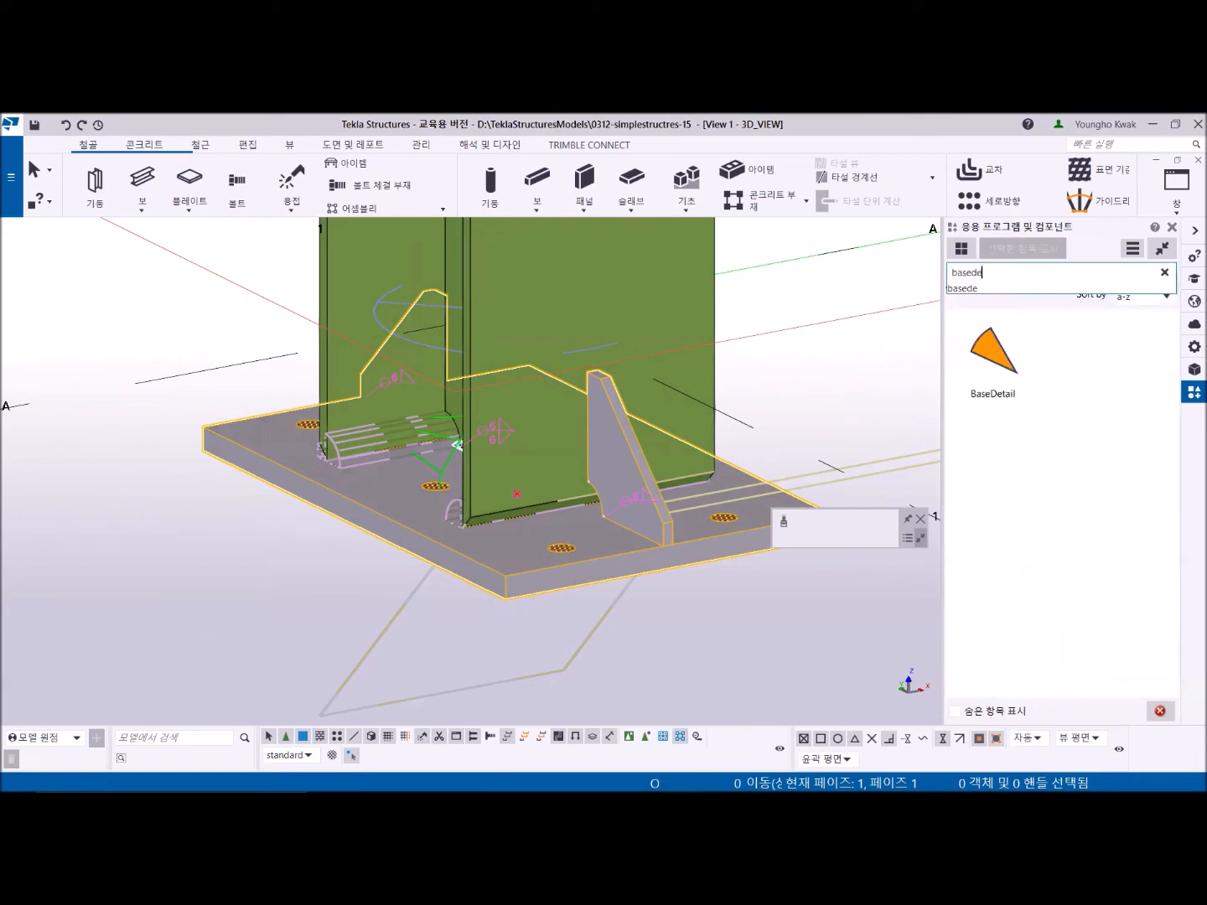
key(BackSpace)
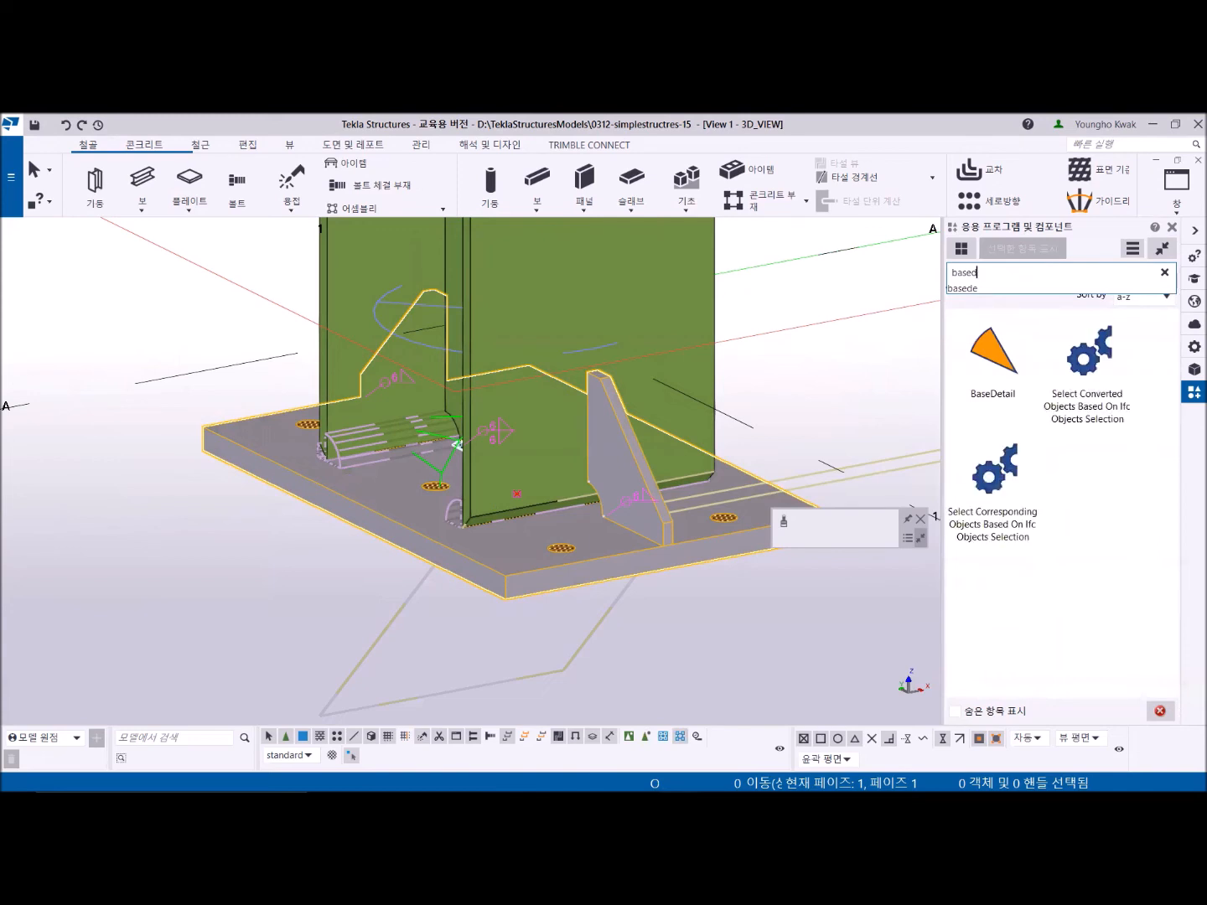
Step: Apply BaseDetail to the column at grid intersection A-2, placing it at the column's bottom reference point
click(998, 358)
scroll(718, 431, down, 5)
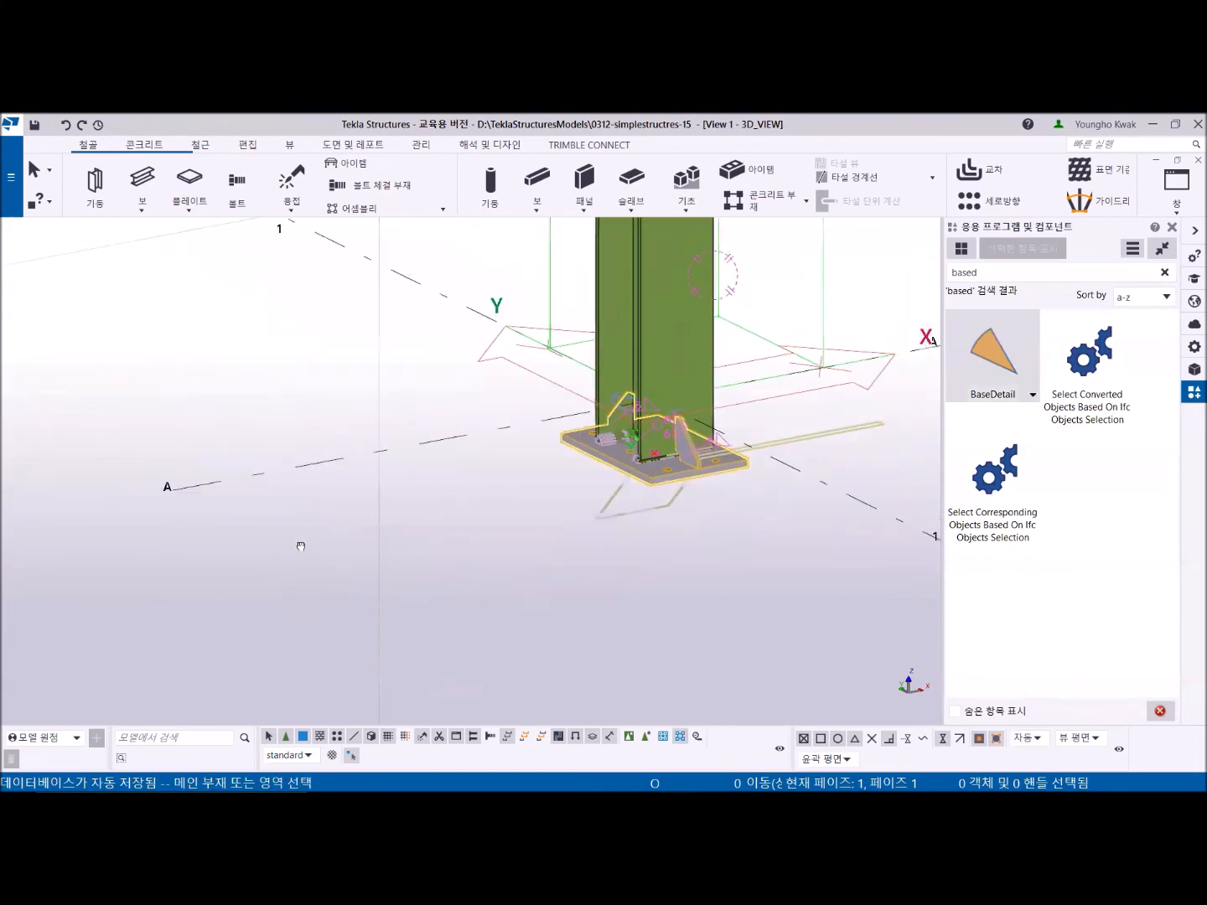
middle_drag(820, 377, 301, 546)
scroll(635, 479, down, 3)
middle_drag(741, 477, 296, 512)
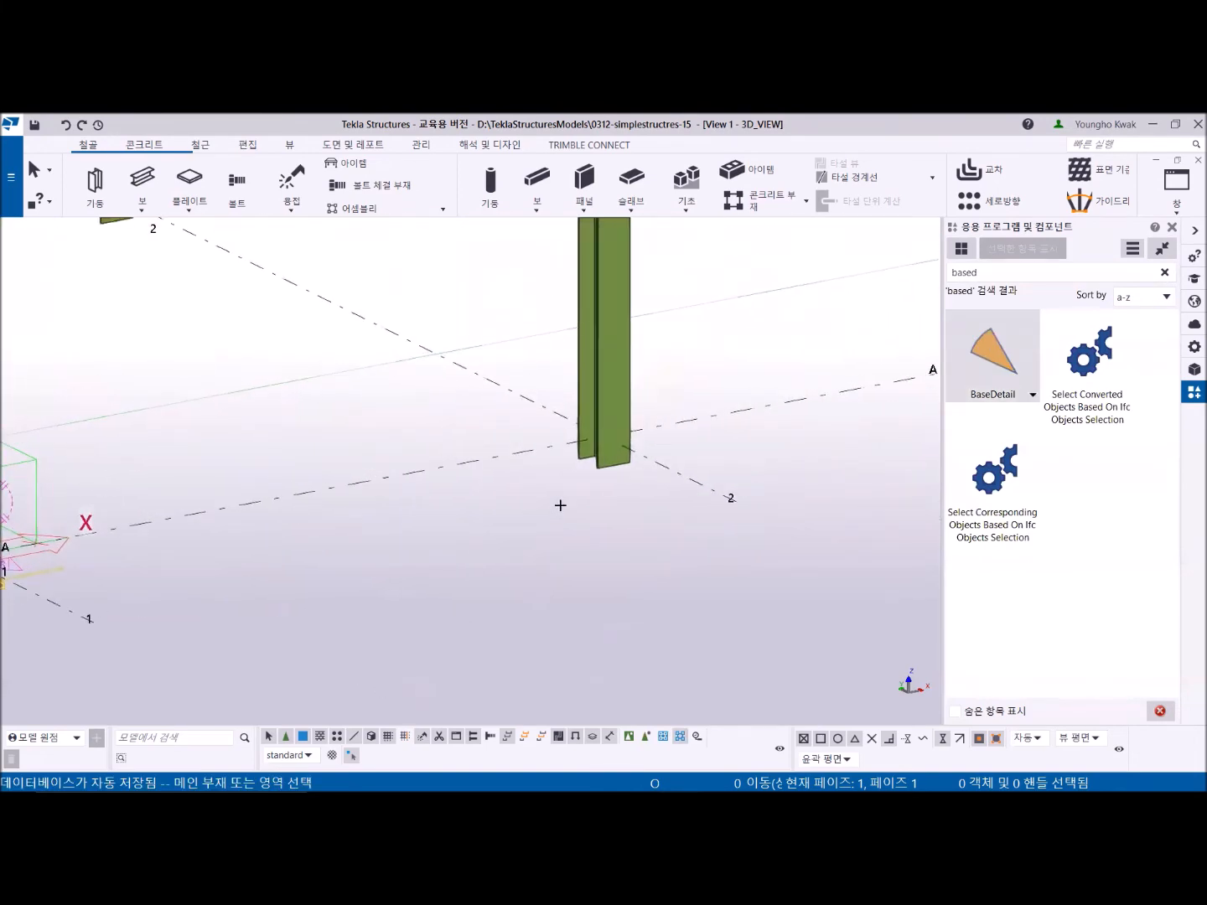
scroll(561, 506, up, 2)
click(662, 294)
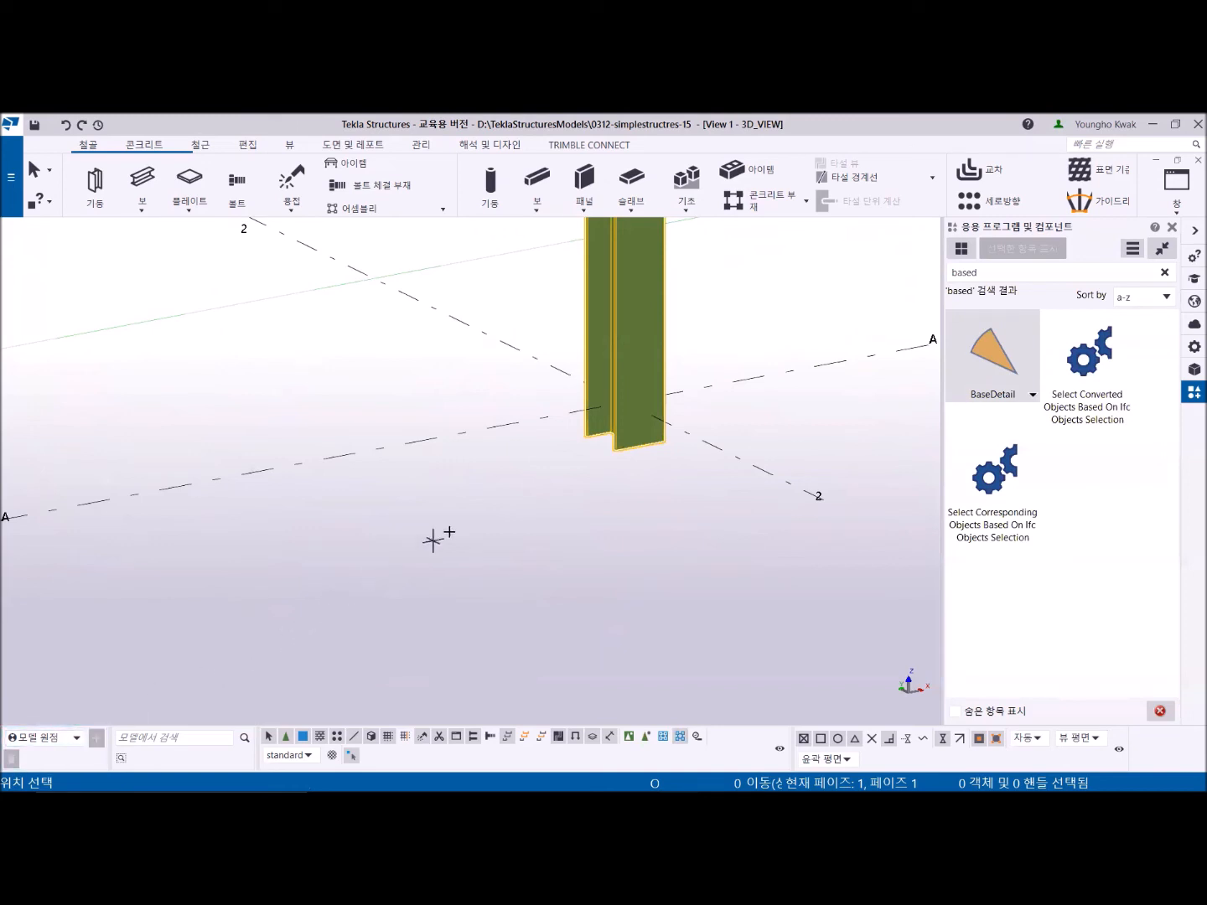
click(626, 437)
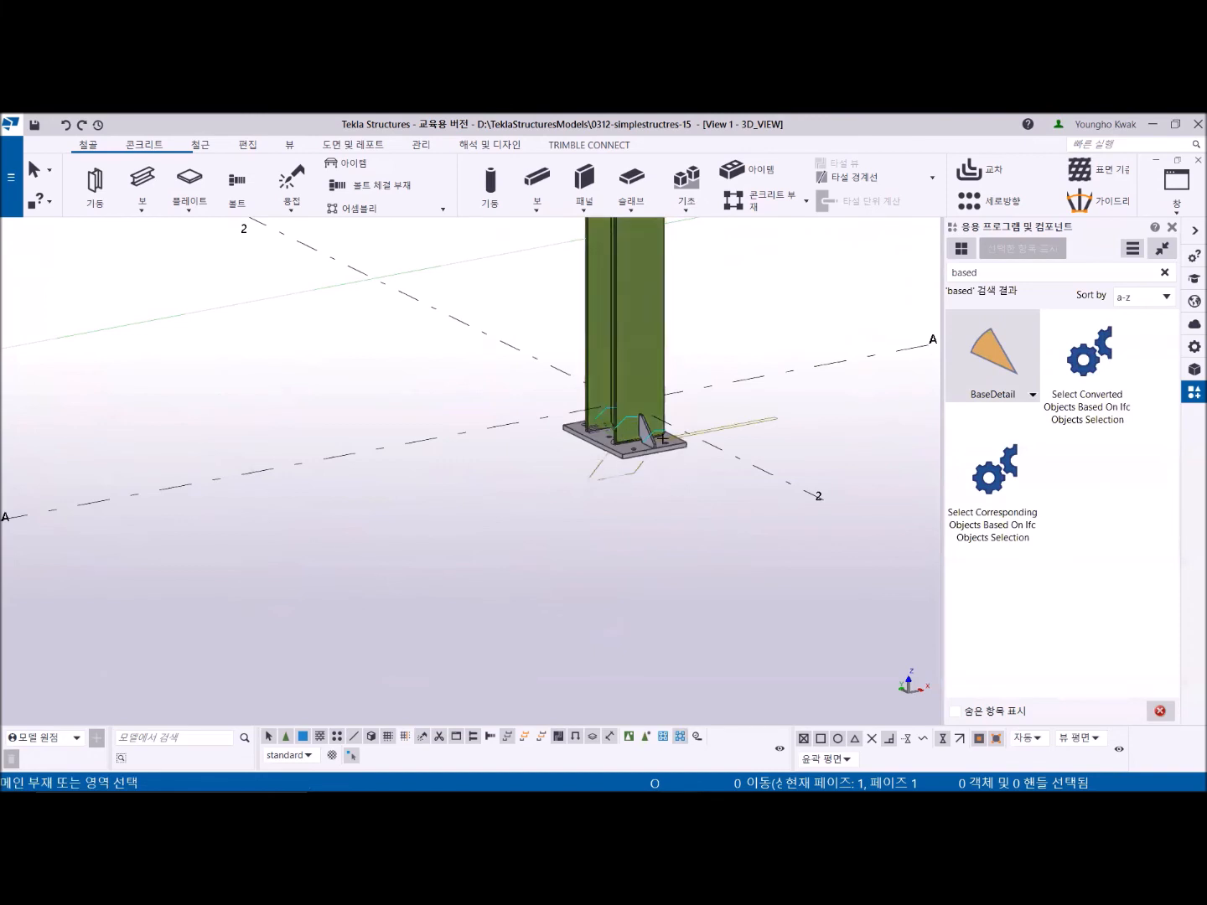
scroll(667, 450, down, 3)
middle_drag(667, 450, 499, 509)
scroll(499, 509, up, 2)
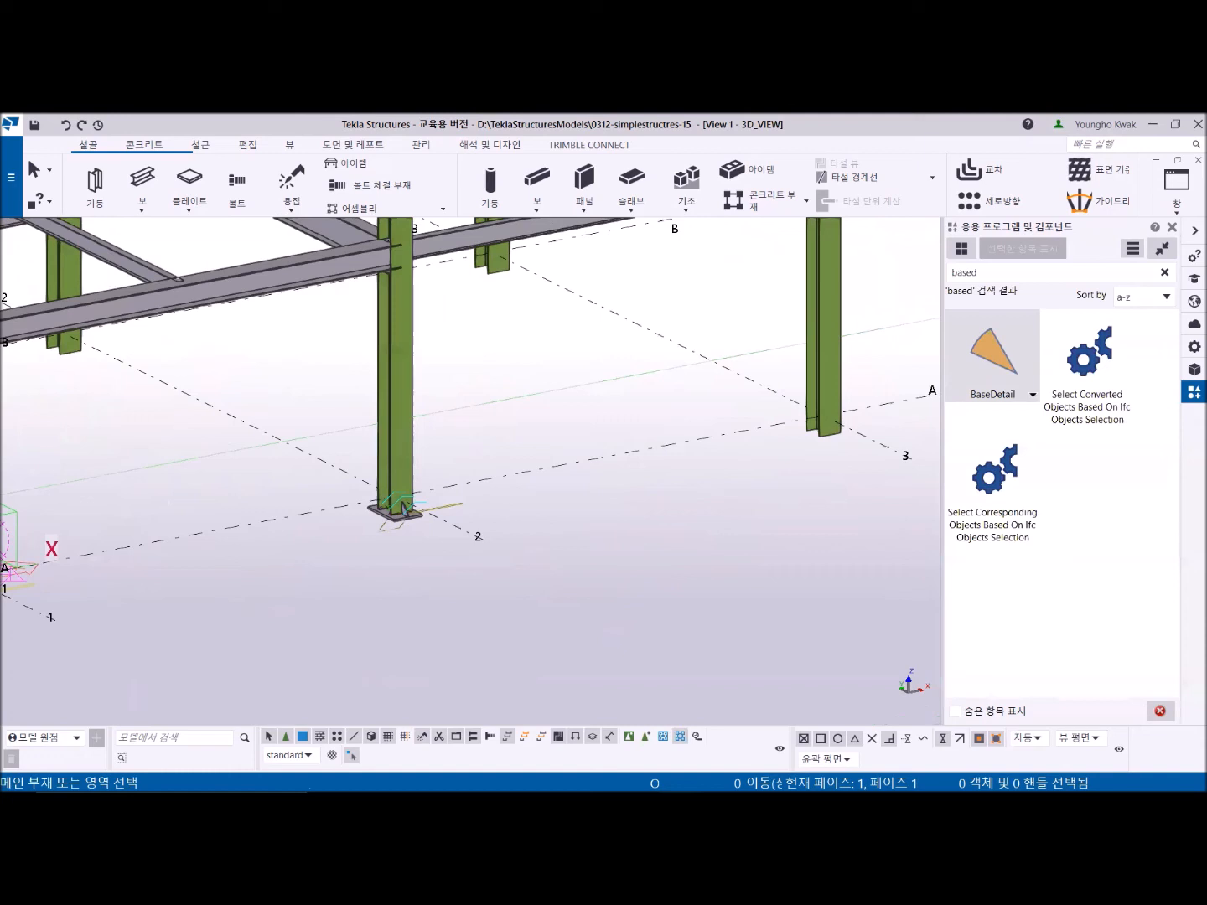
scroll(405, 507, up, 5)
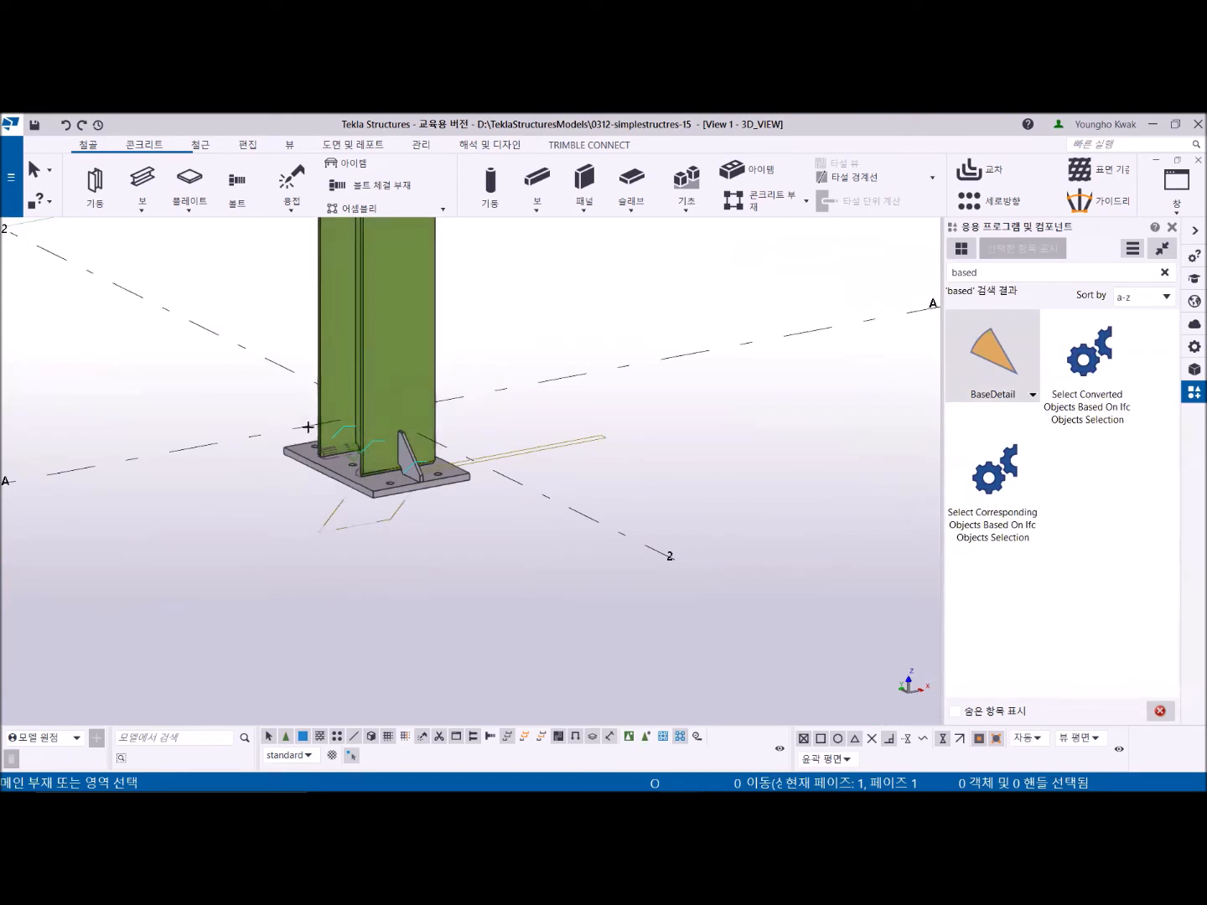
scroll(587, 384, down, 6)
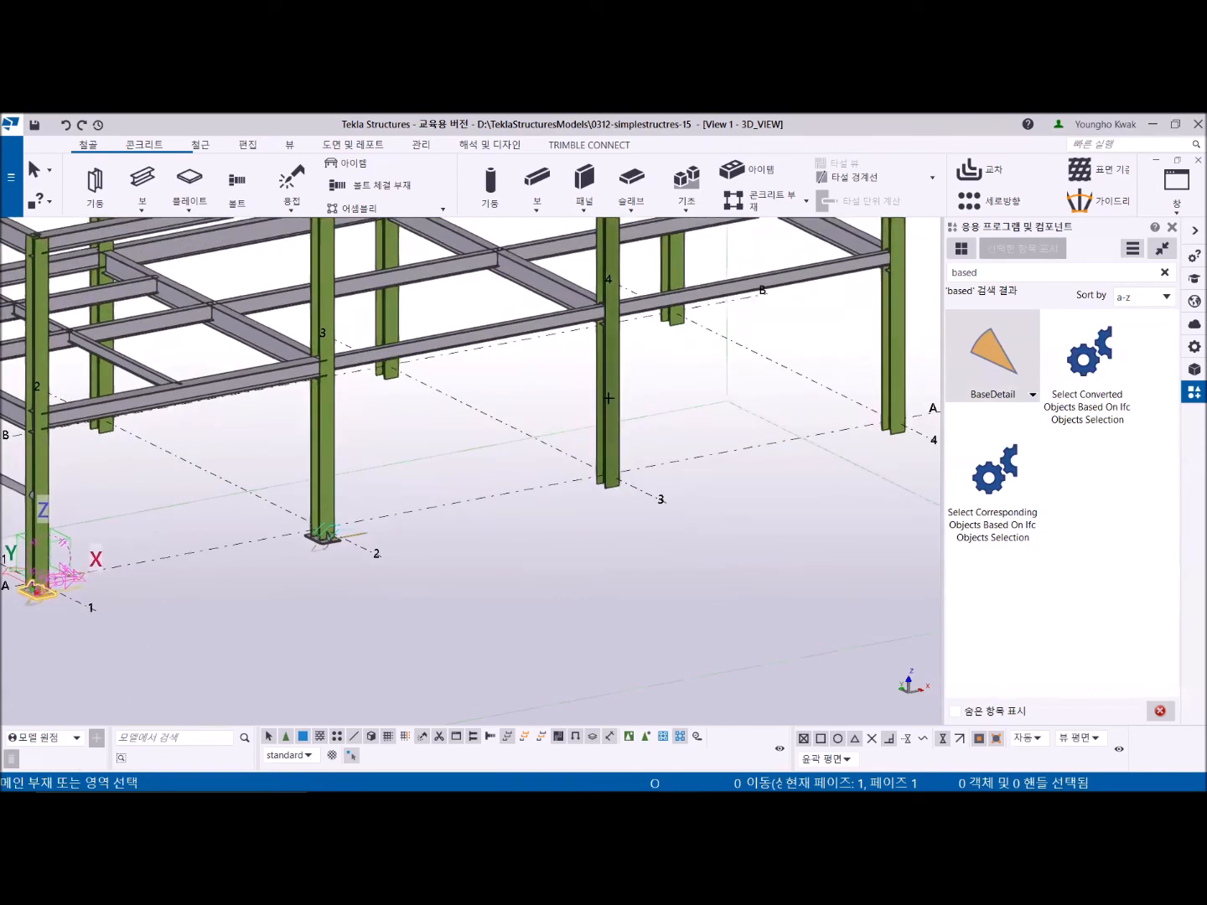
Step: Try to apply BaseDetail to the column at grid intersection A-3, and undo the placement
click(606, 482)
scroll(606, 491, up, 5)
scroll(554, 528, up, 2)
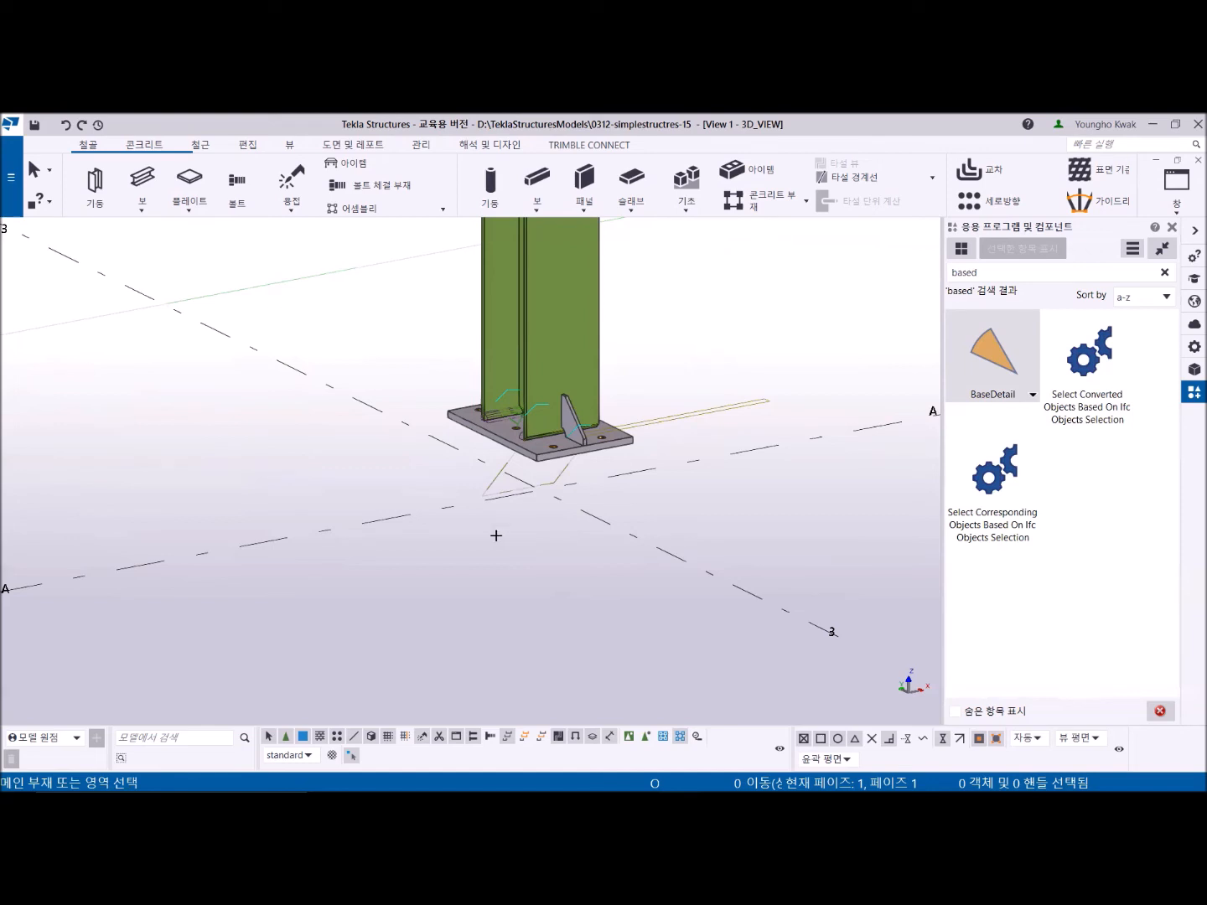
right_click(290, 321)
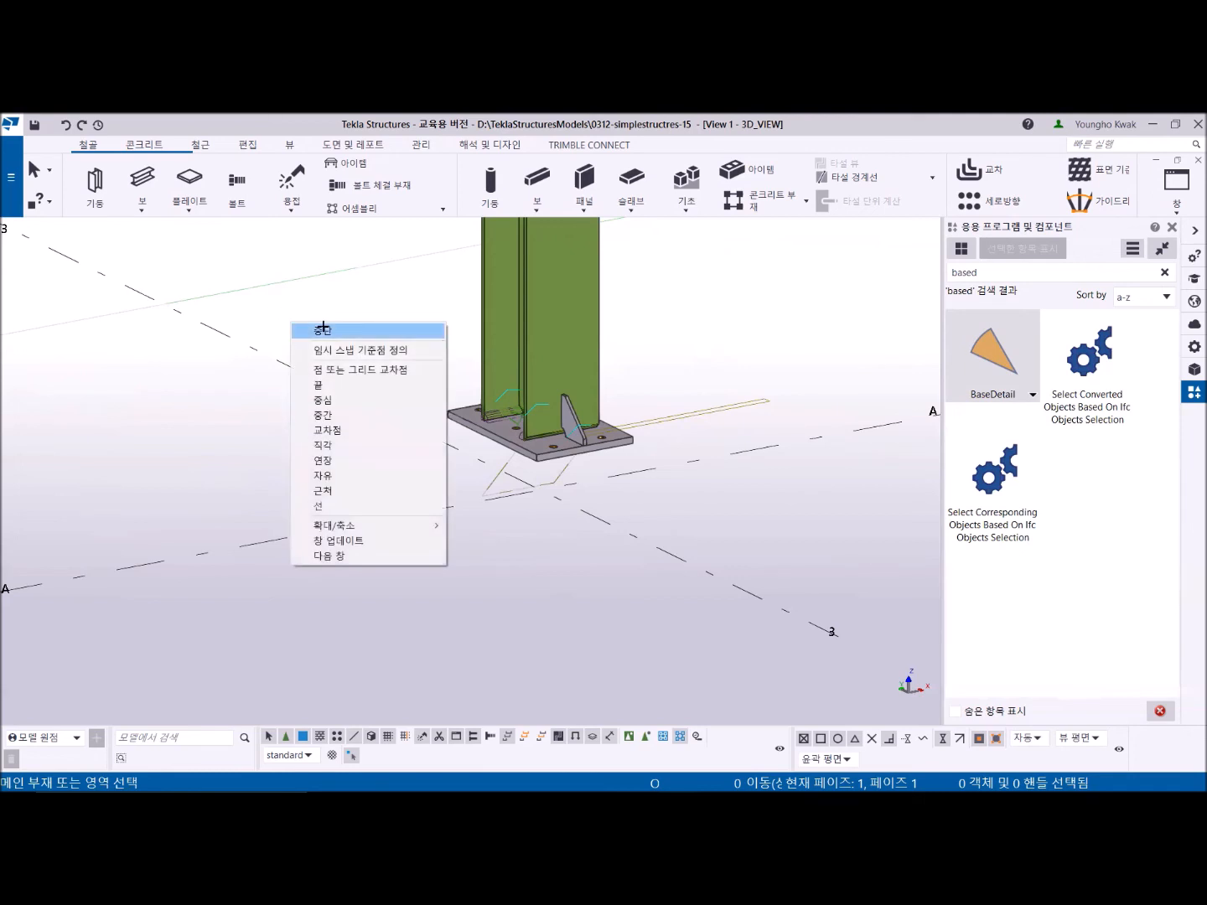
click(321, 331)
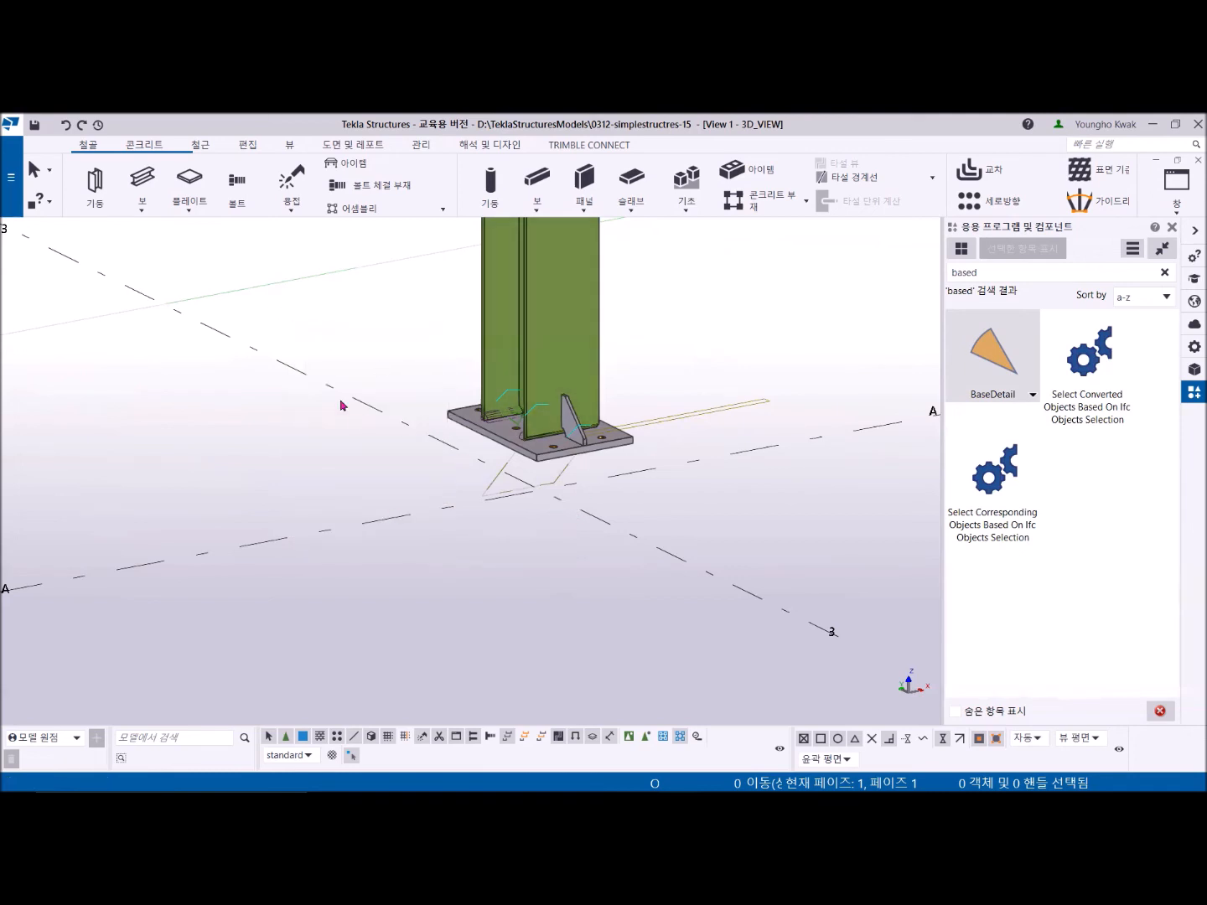
click(67, 126)
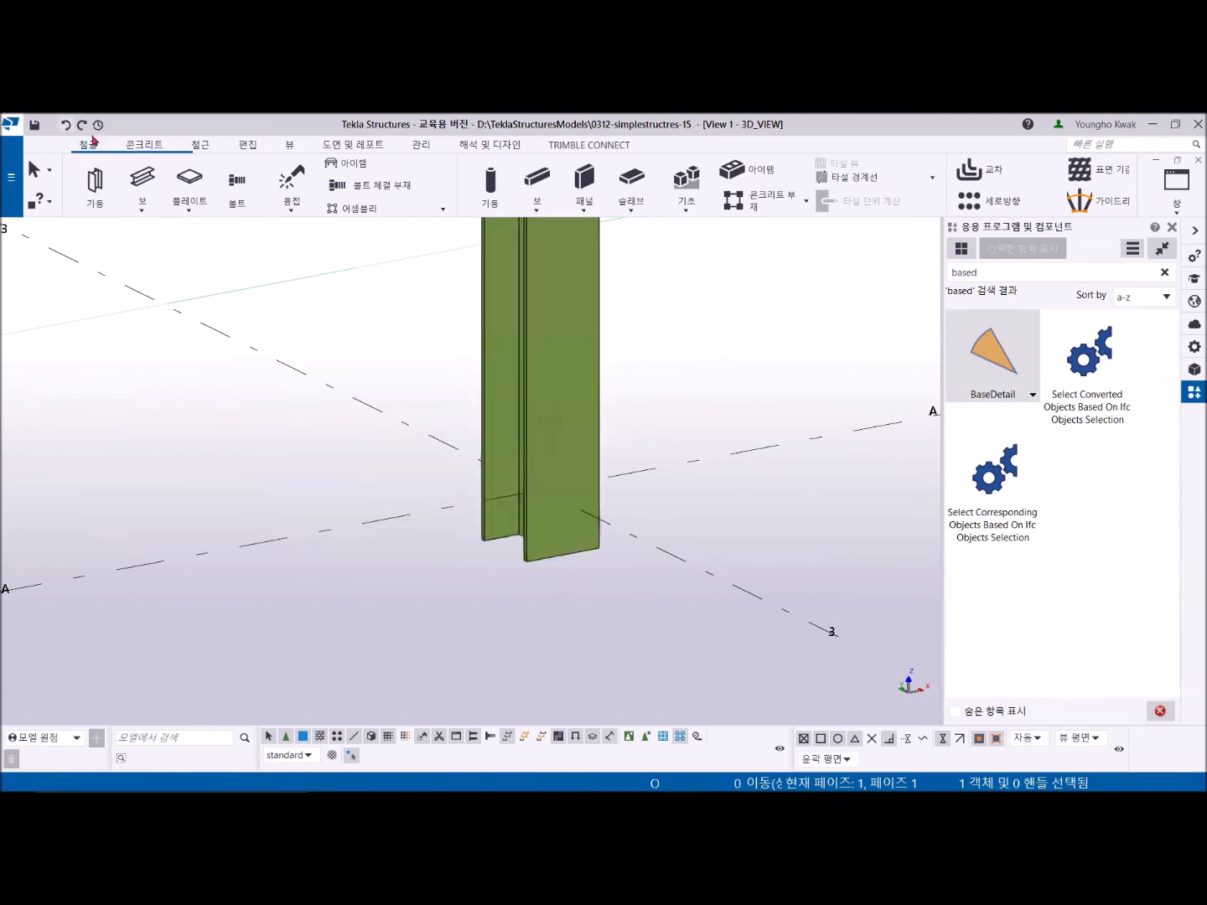
Step: Apply BaseDetail to the A-3 column, using the column's bottom end point as the detail position
click(537, 477)
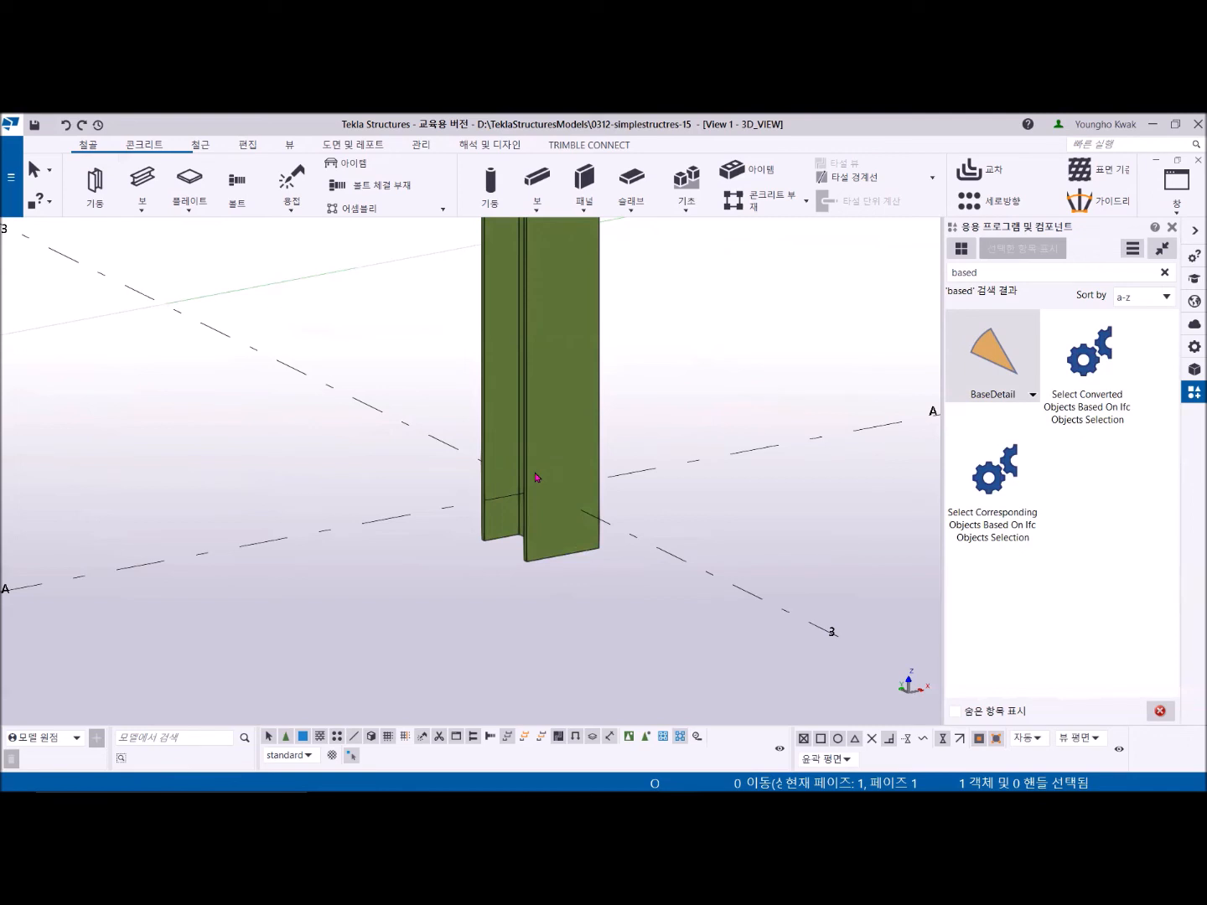
click(1014, 353)
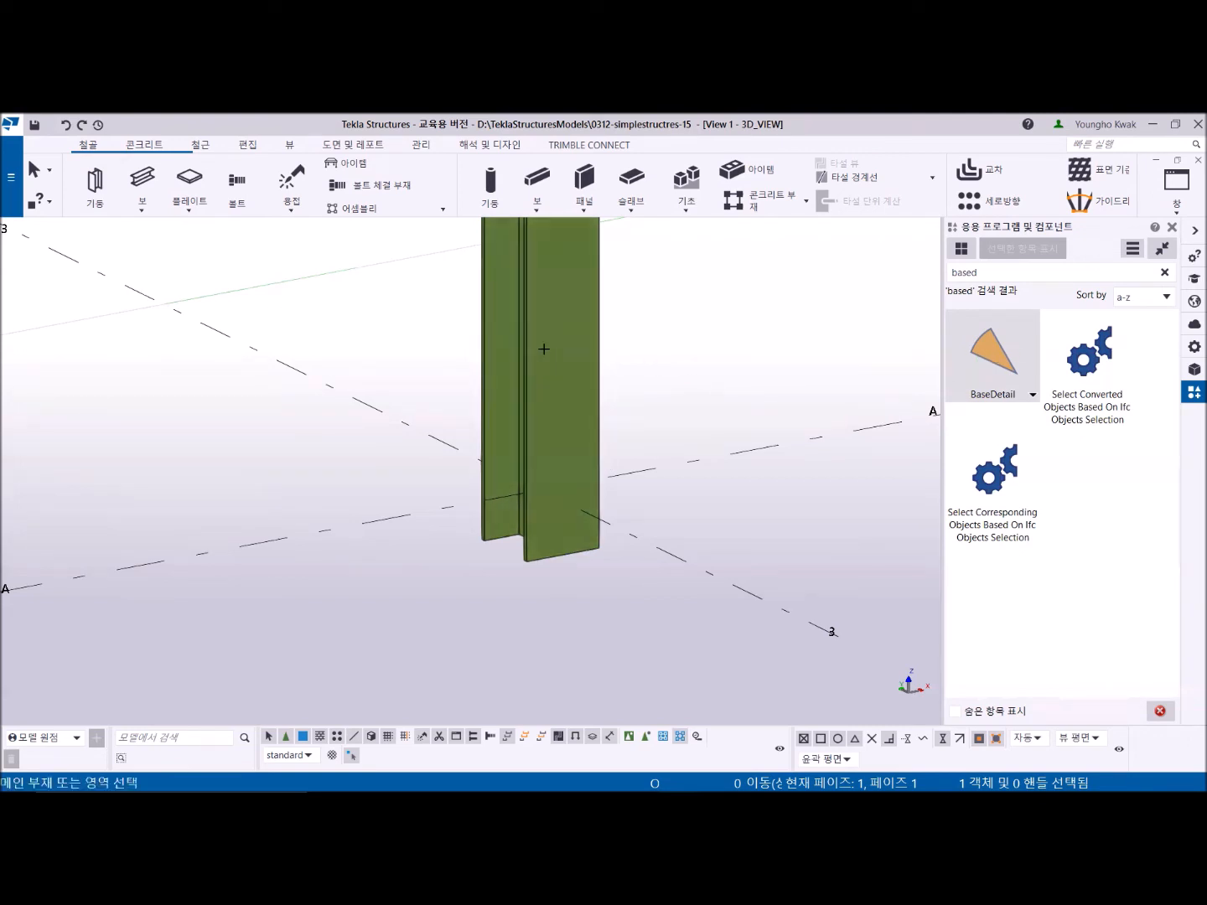
click(555, 512)
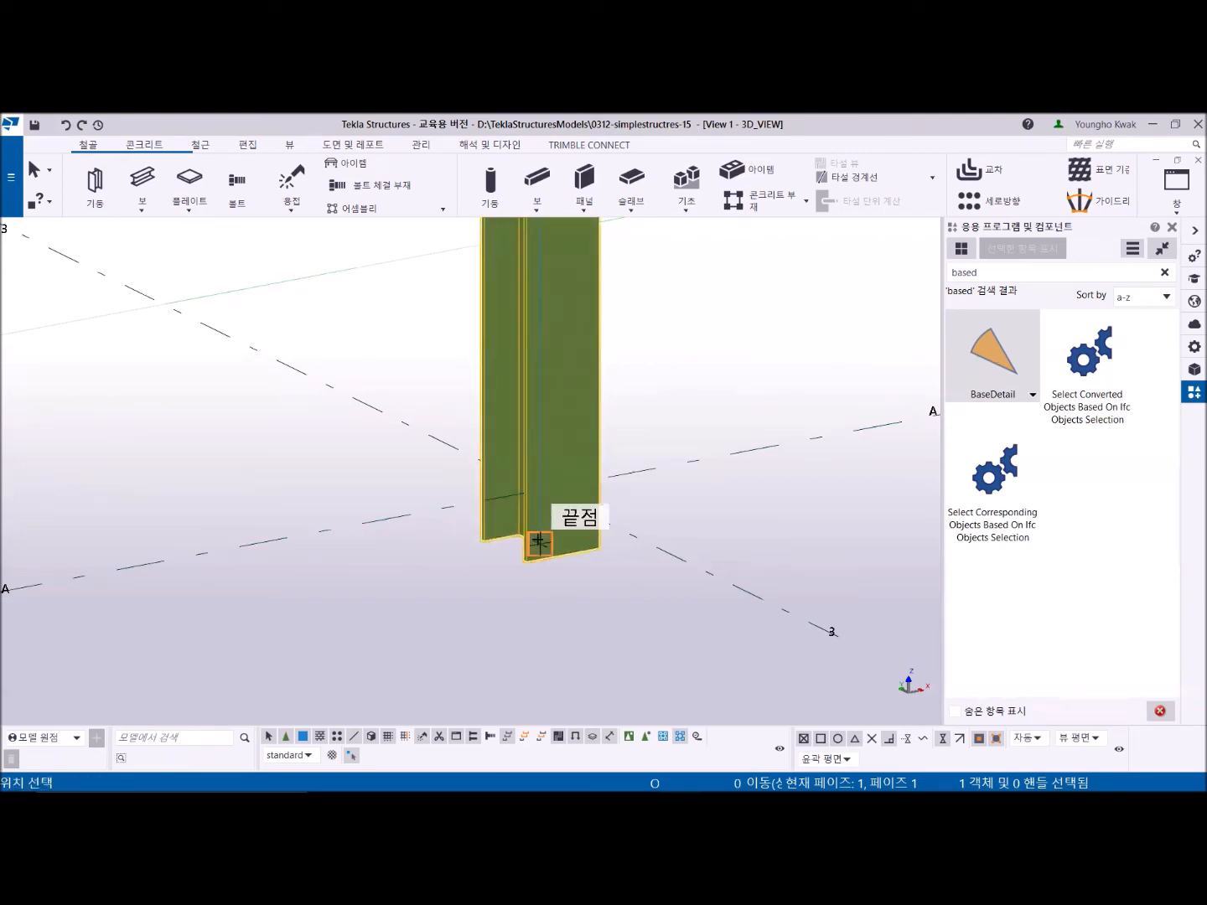
click(538, 541)
scroll(456, 512, down, 4)
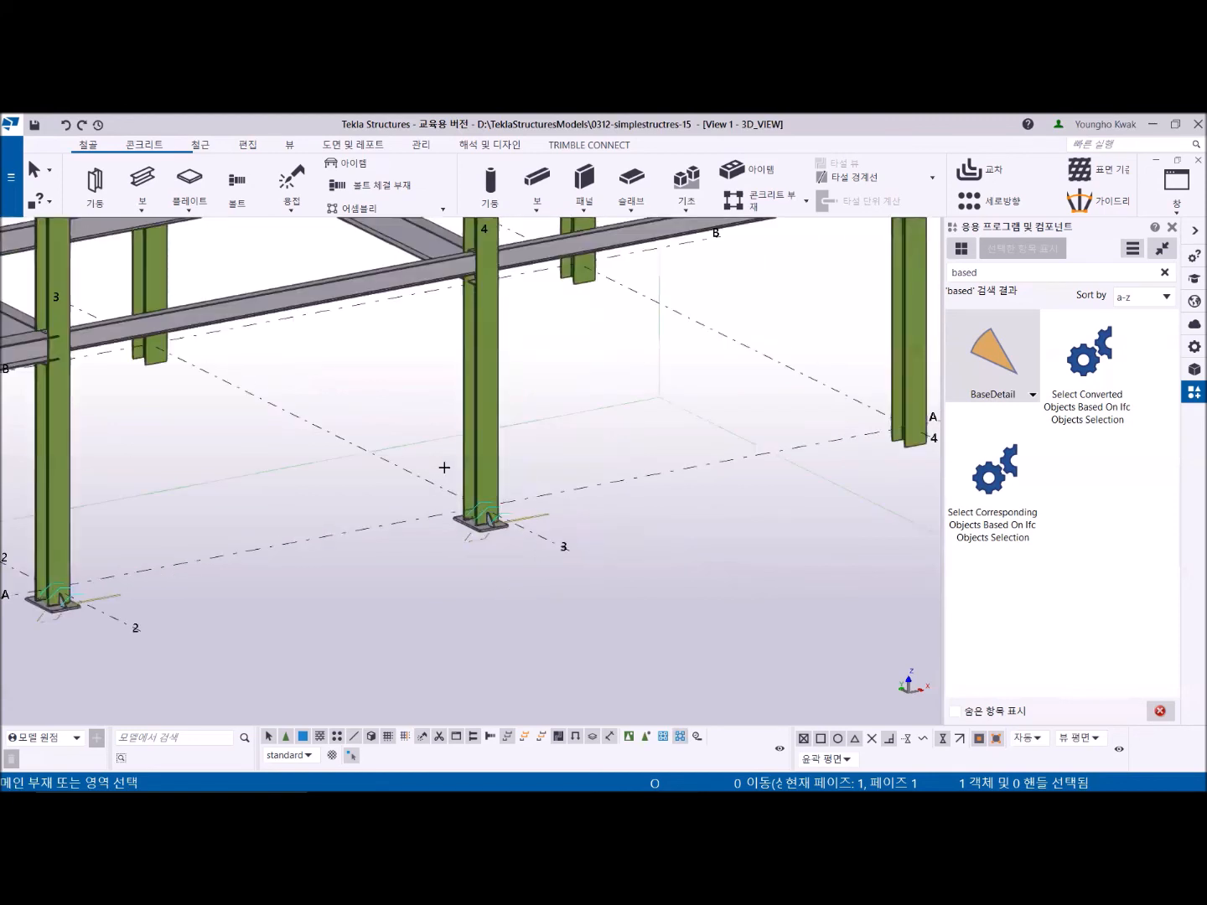
Step: Apply BaseDetail to the A-4 column at its bottom end point and end the component command
middle_drag(864, 471, 703, 506)
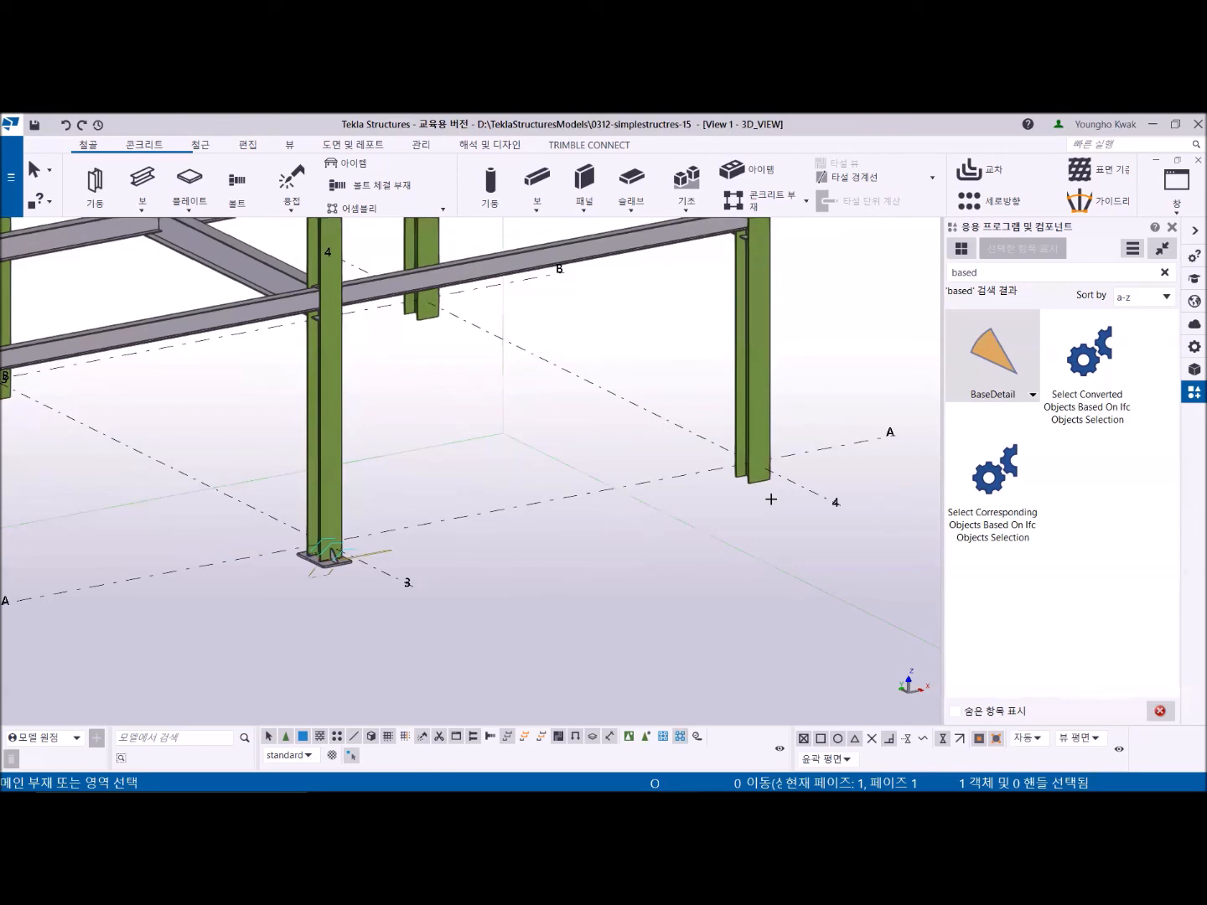
click(752, 457)
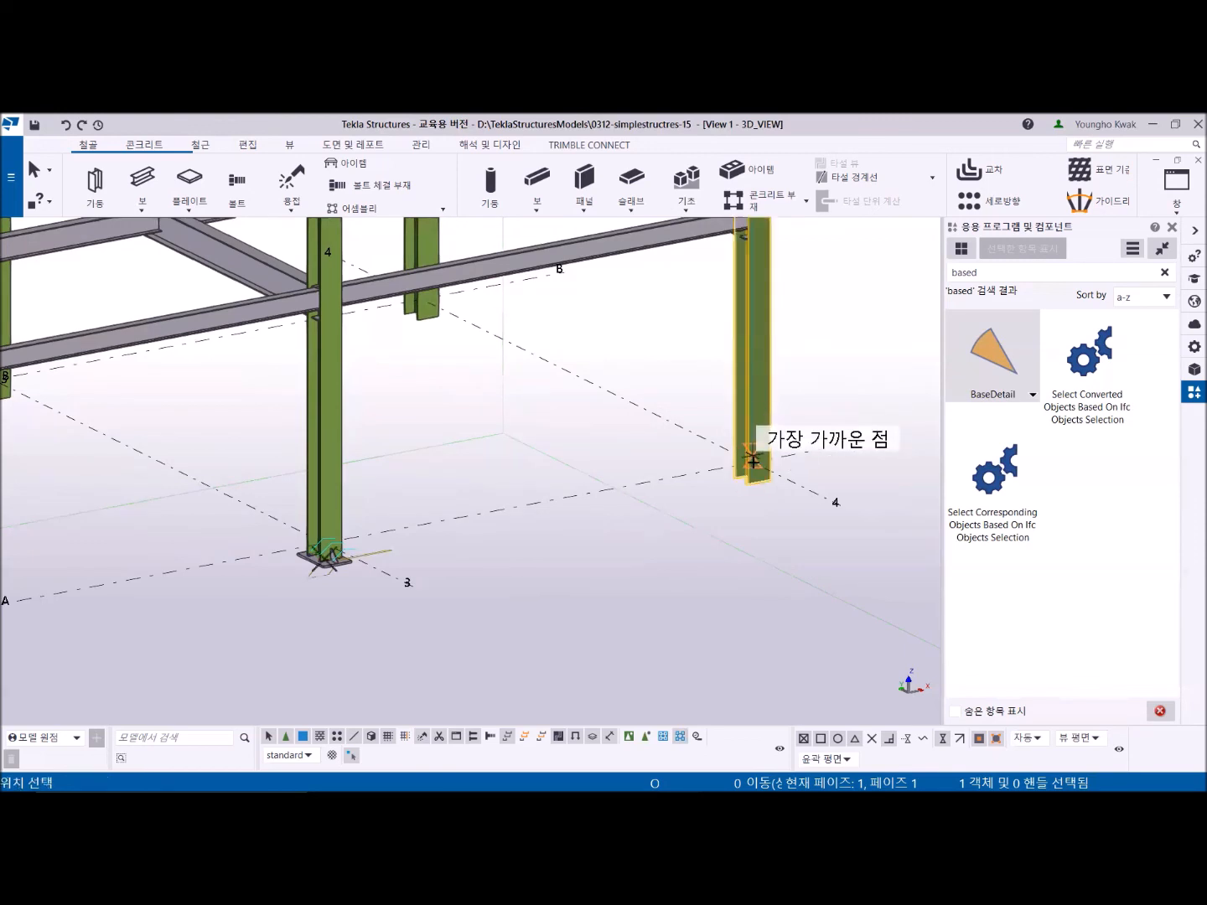
click(753, 484)
right_click(459, 384)
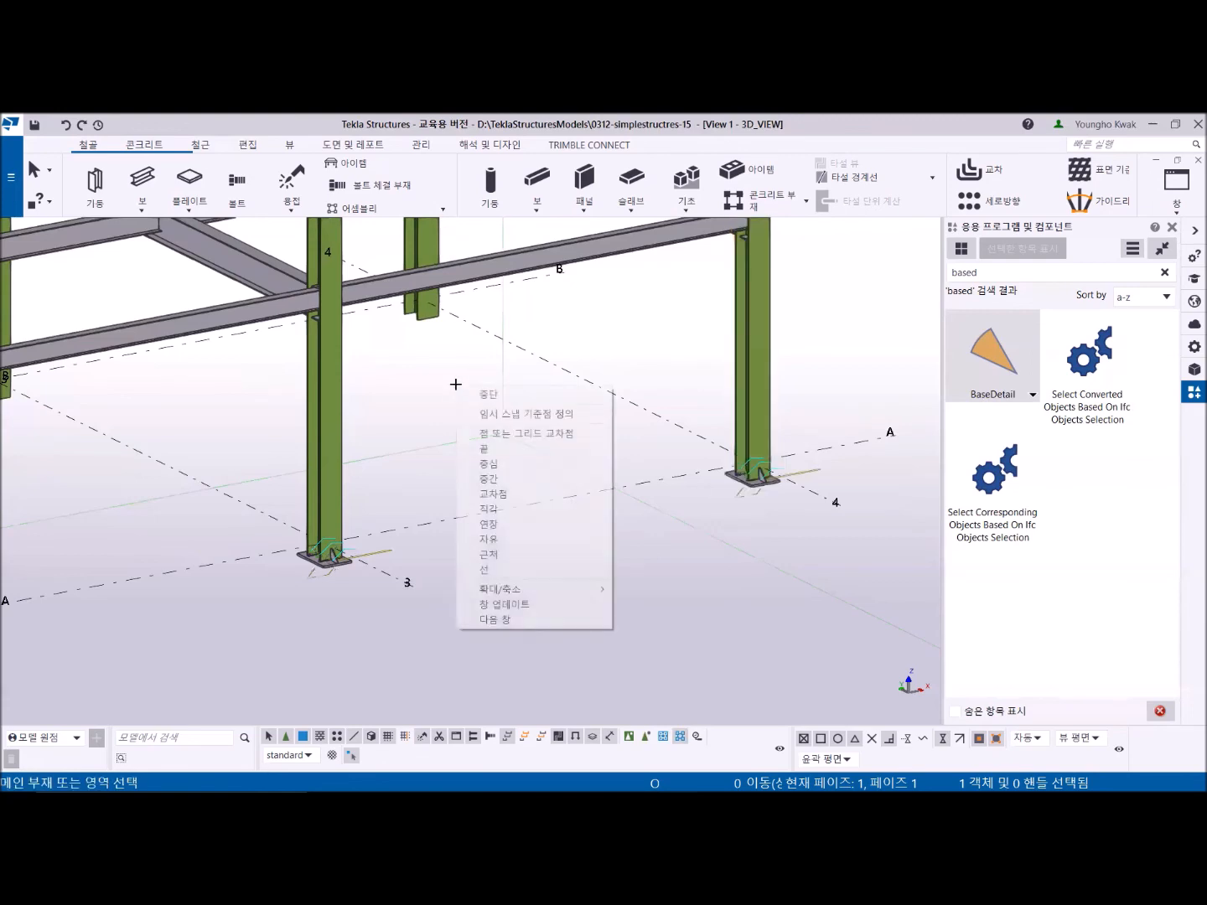
click(483, 394)
Step: Copy all the base details along grid line A to the columns on grid line B, using the A and B grid line ends as reference points
scroll(407, 571, down, 6)
middle_drag(189, 622, 372, 566)
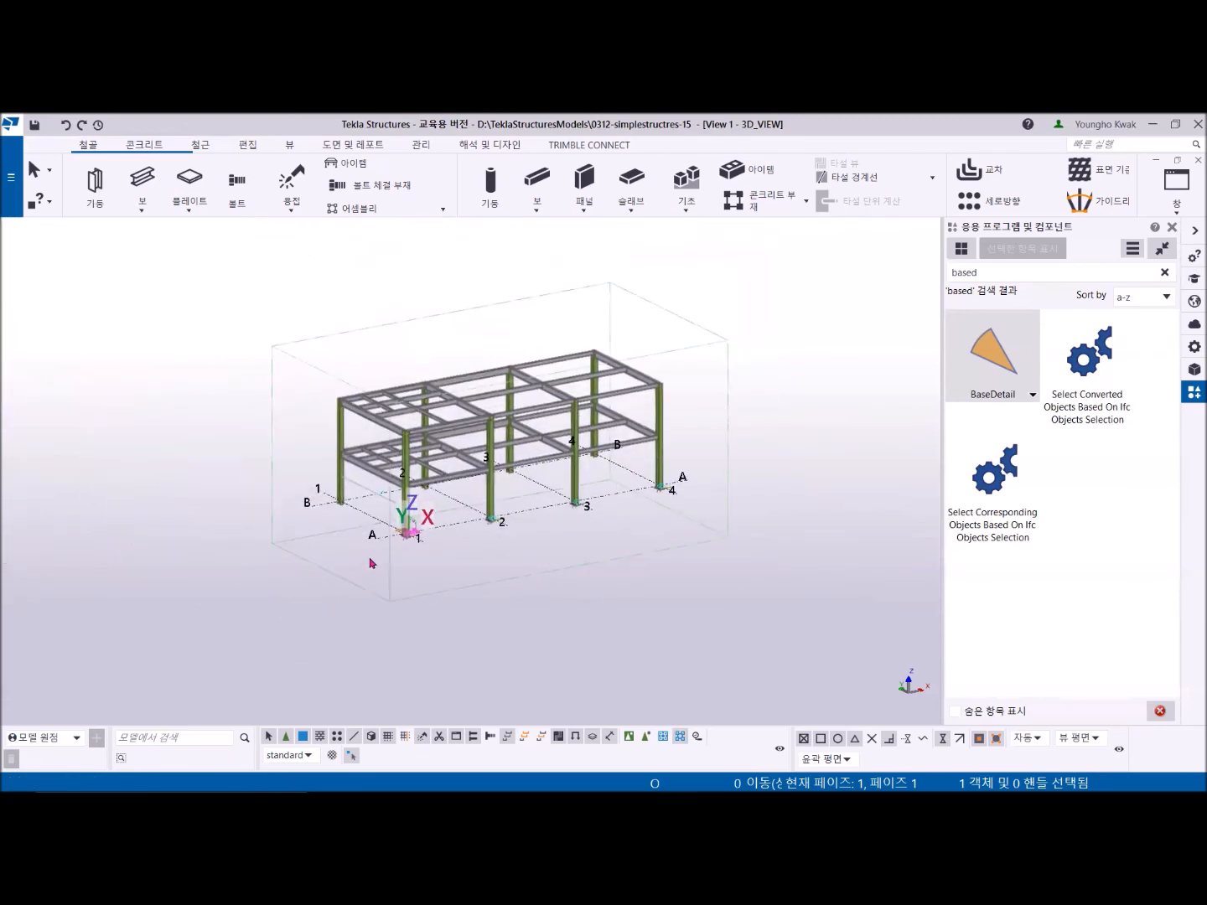
scroll(374, 562, up, 5)
middle_drag(464, 510, 332, 540)
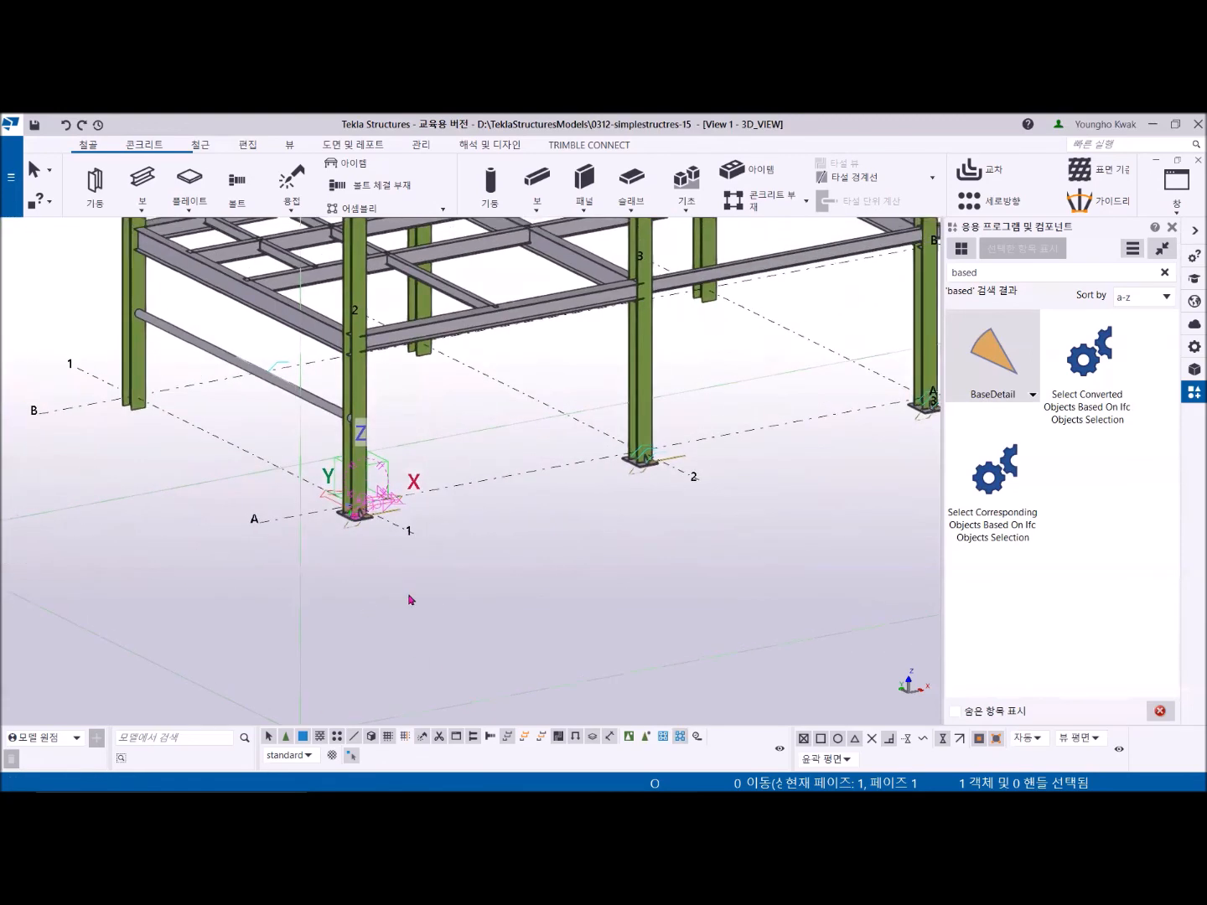
scroll(430, 589, down, 2)
mouse_move(432, 575)
ctrl+middle_down()
mouse_move(551, 550)
mouse_move(574, 531)
mouse_move(577, 541)
ctrl+middle_up()
middle_drag(426, 574, 543, 537)
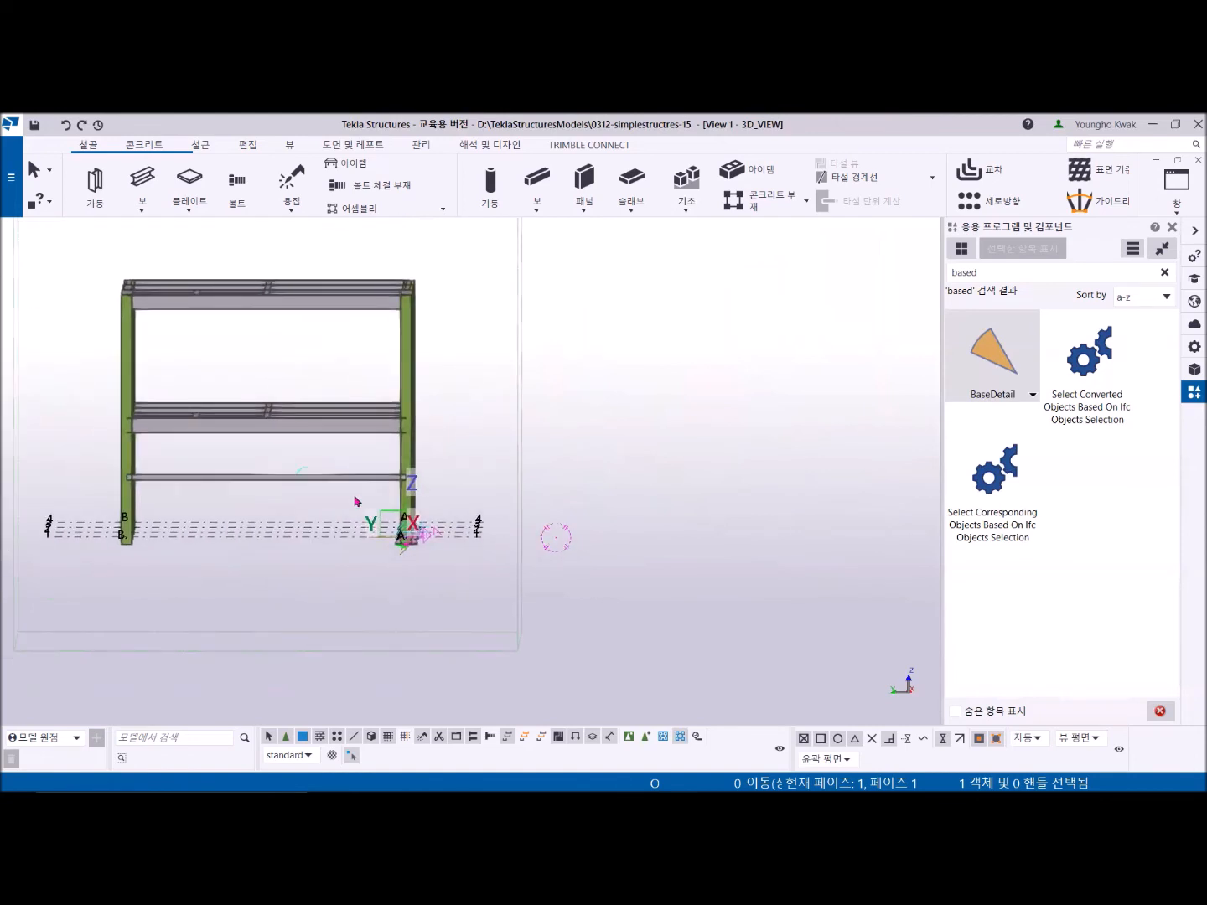
drag(347, 500, 462, 579)
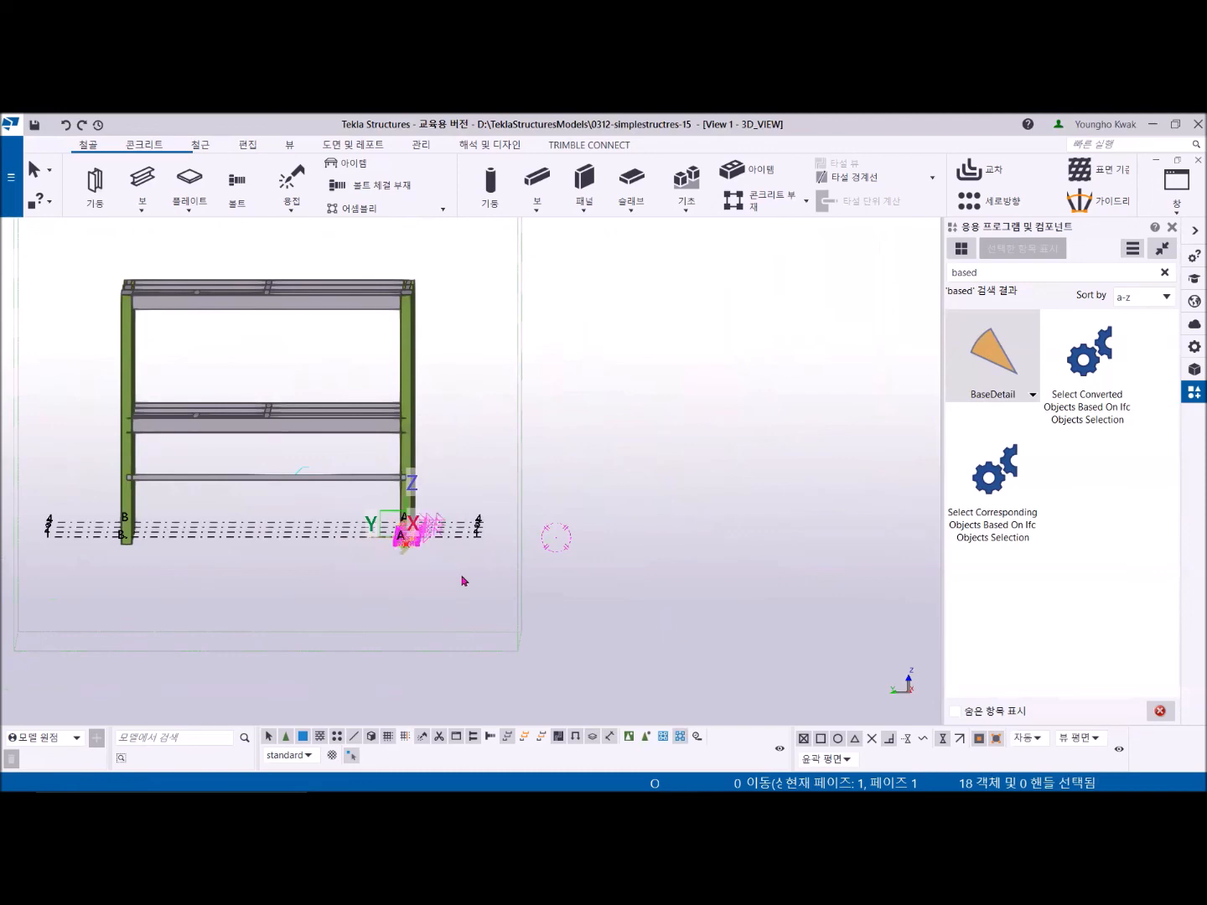
ctrl+middle_drag(458, 576, 432, 588)
middle_drag(433, 588, 352, 613)
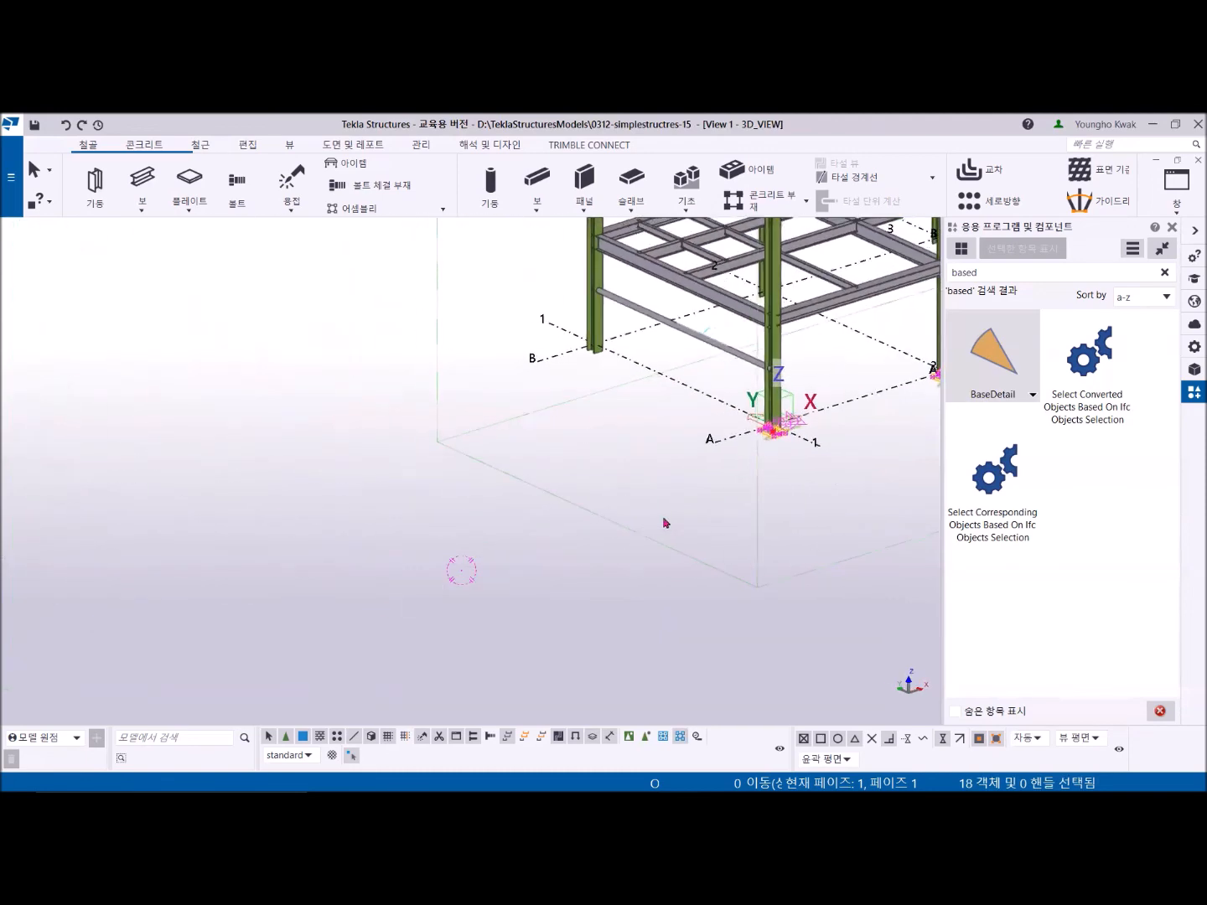
middle_drag(660, 525, 327, 726)
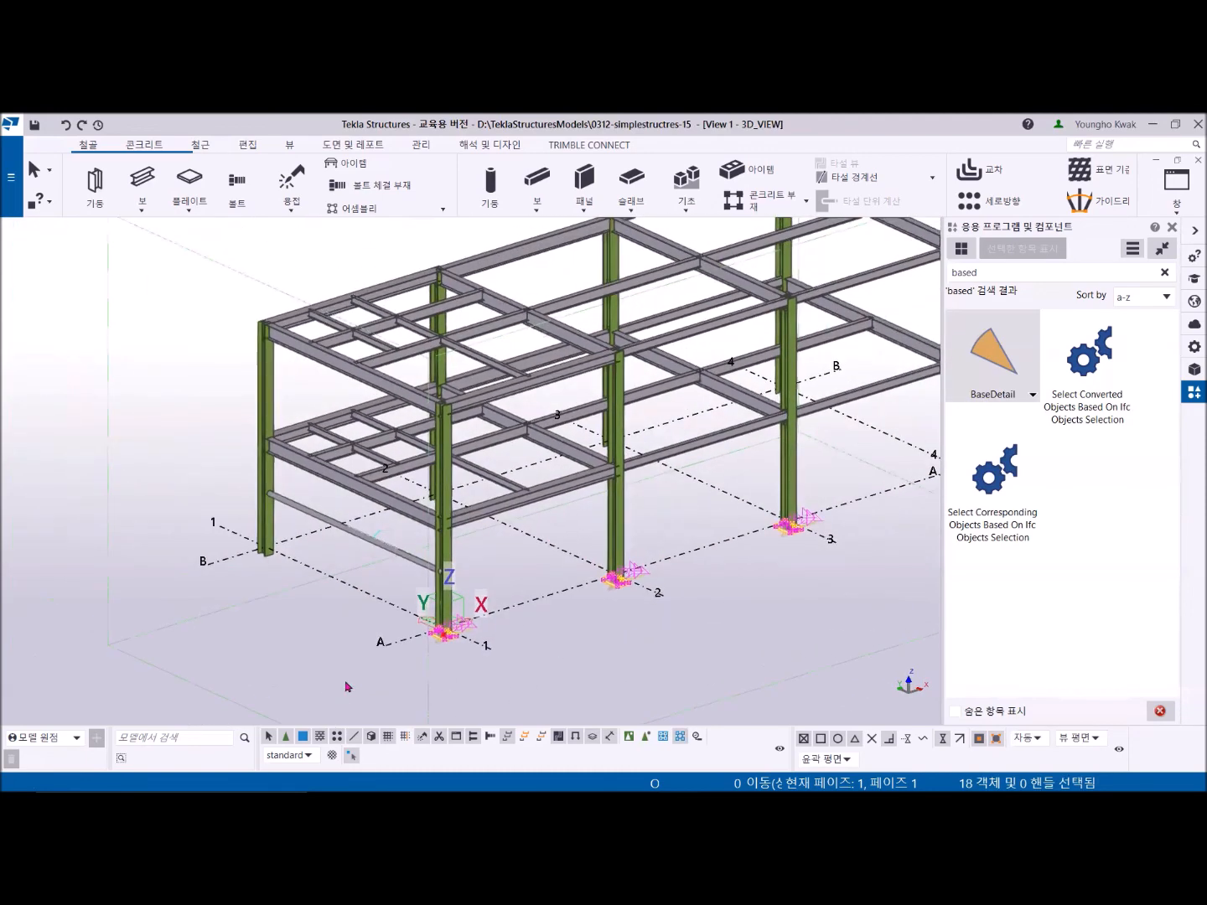
right_click(141, 312)
click(177, 340)
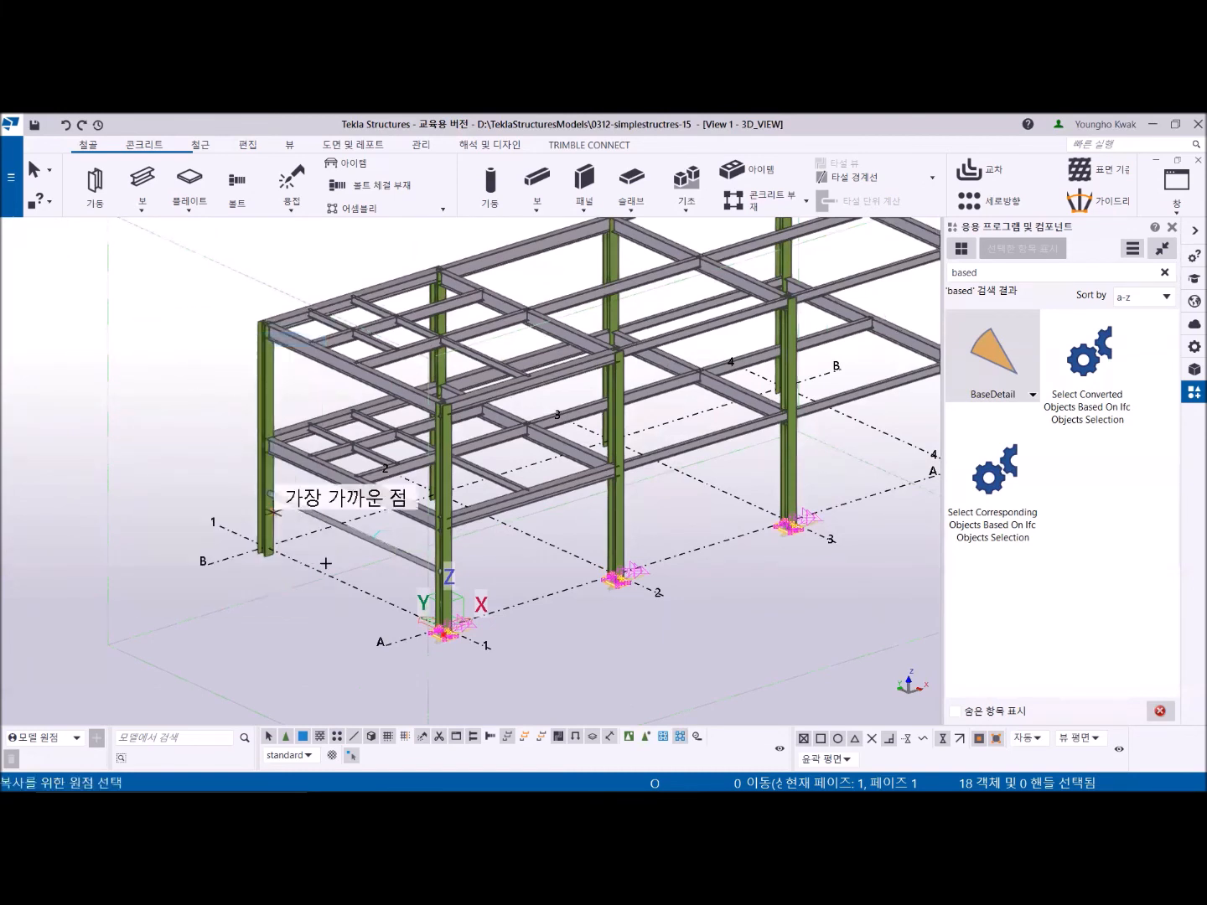
click(385, 644)
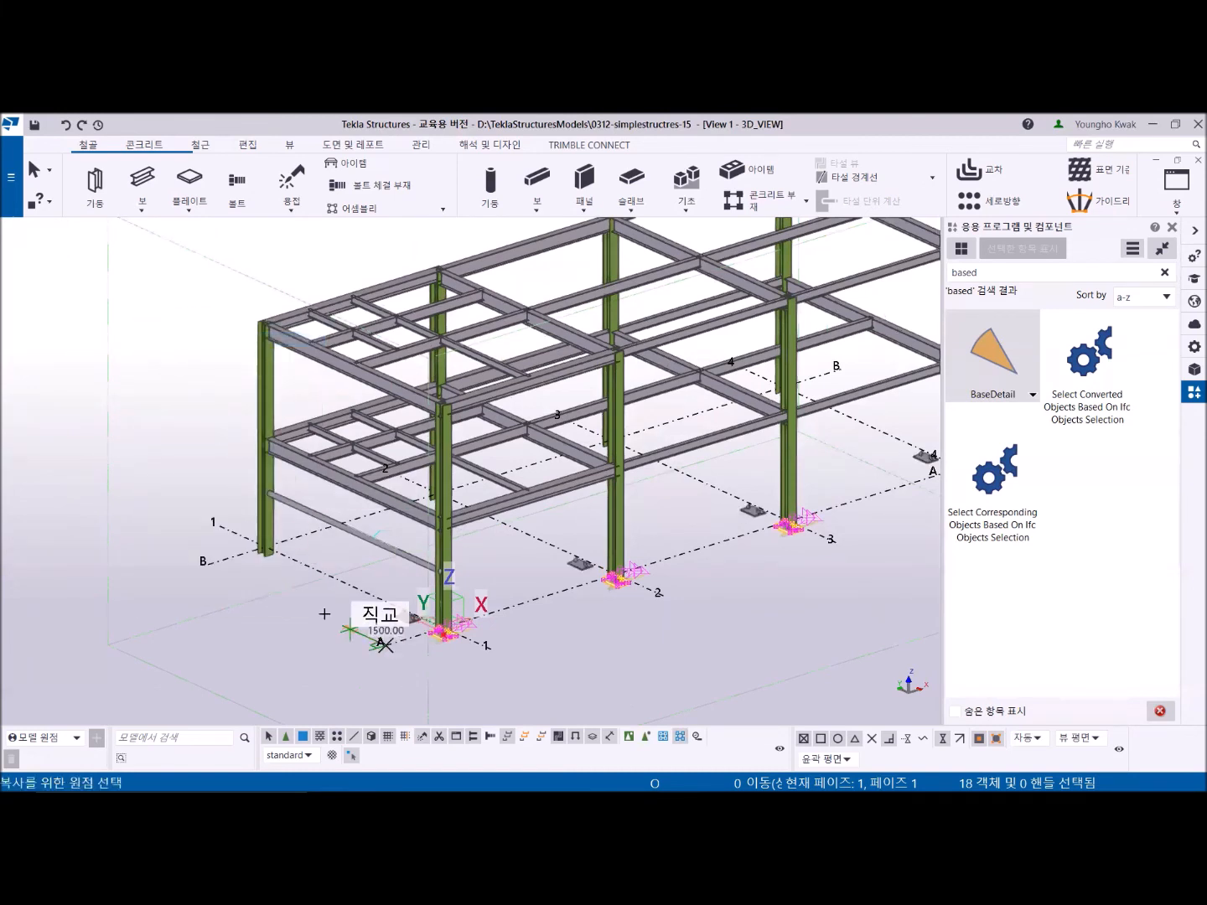
click(207, 564)
right_click(102, 412)
click(130, 421)
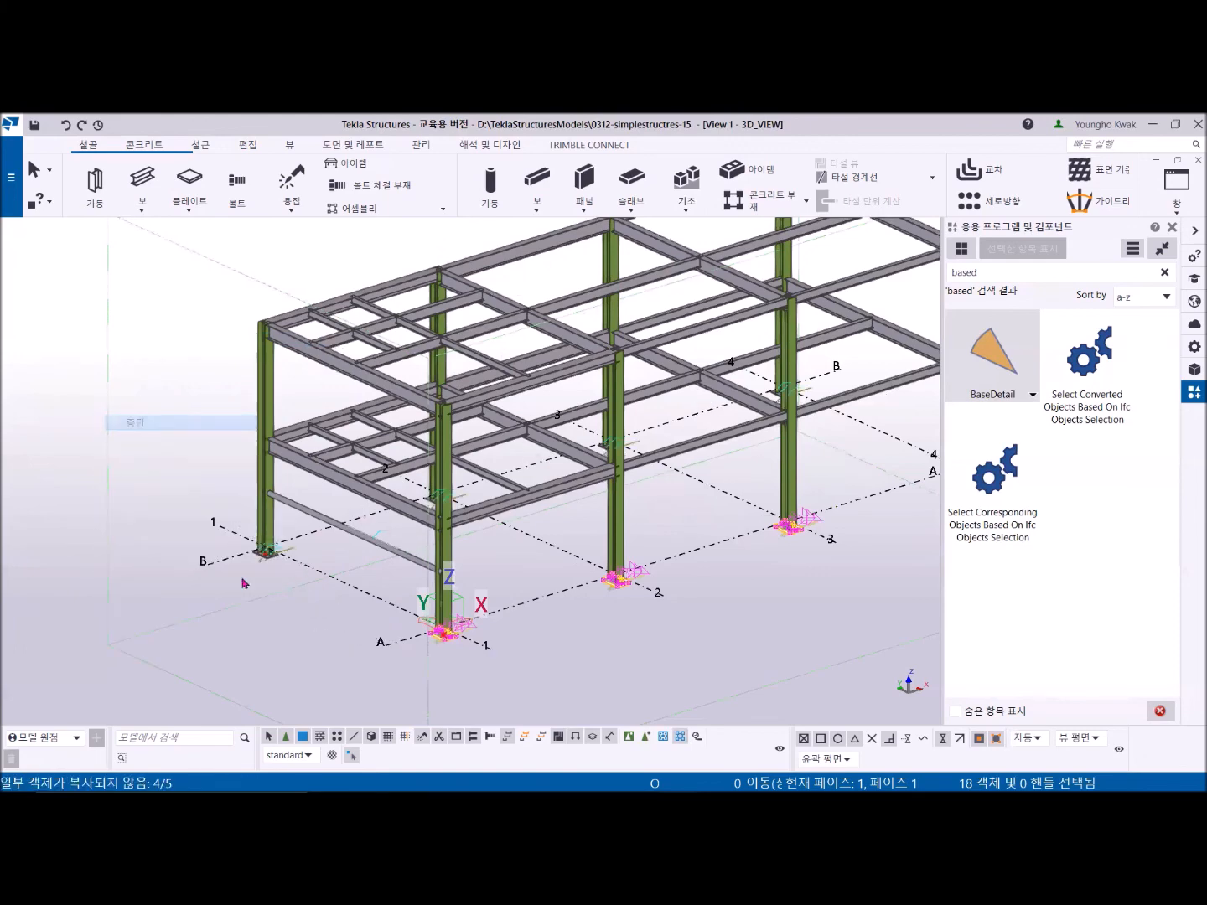
scroll(268, 606, up, 5)
scroll(391, 591, down, 5)
middle_drag(496, 572, 302, 523)
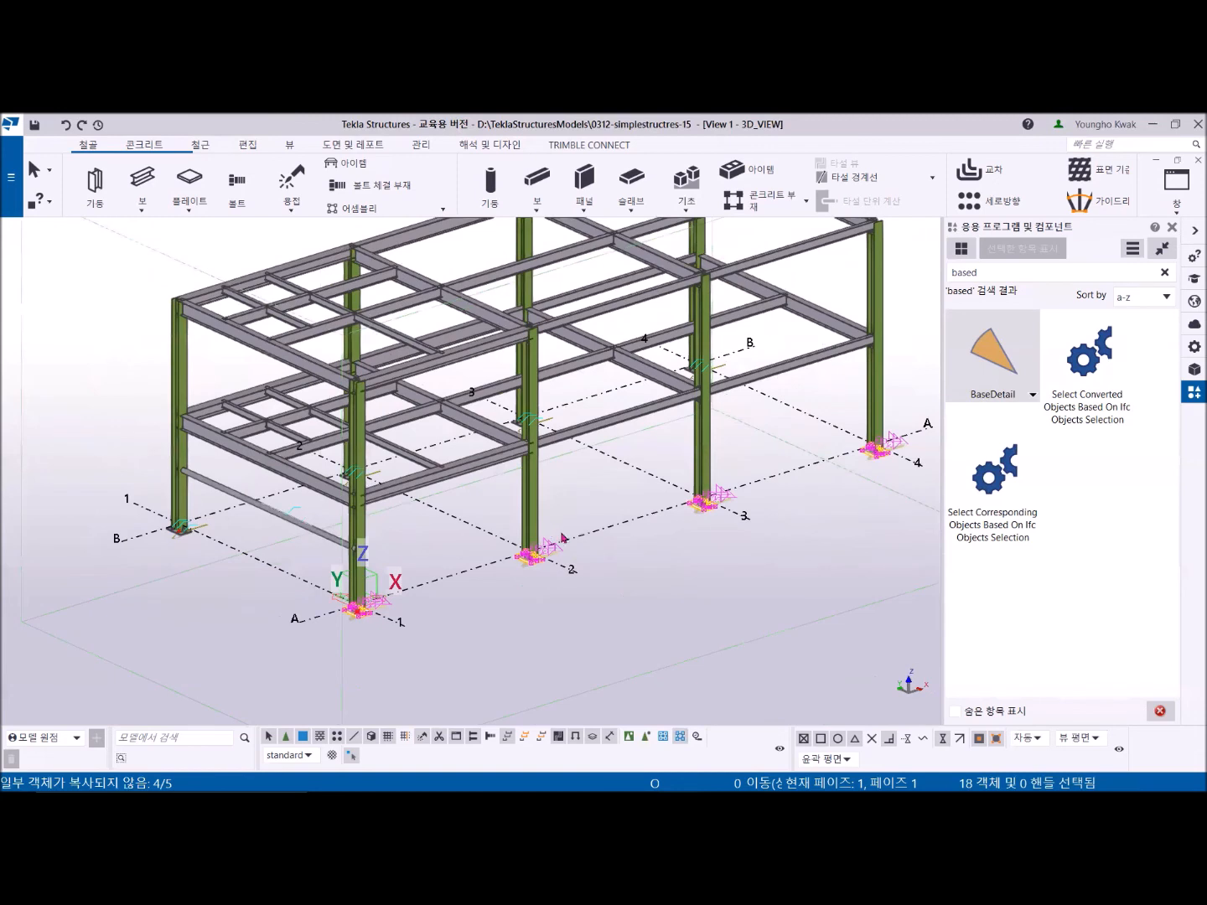
click(623, 624)
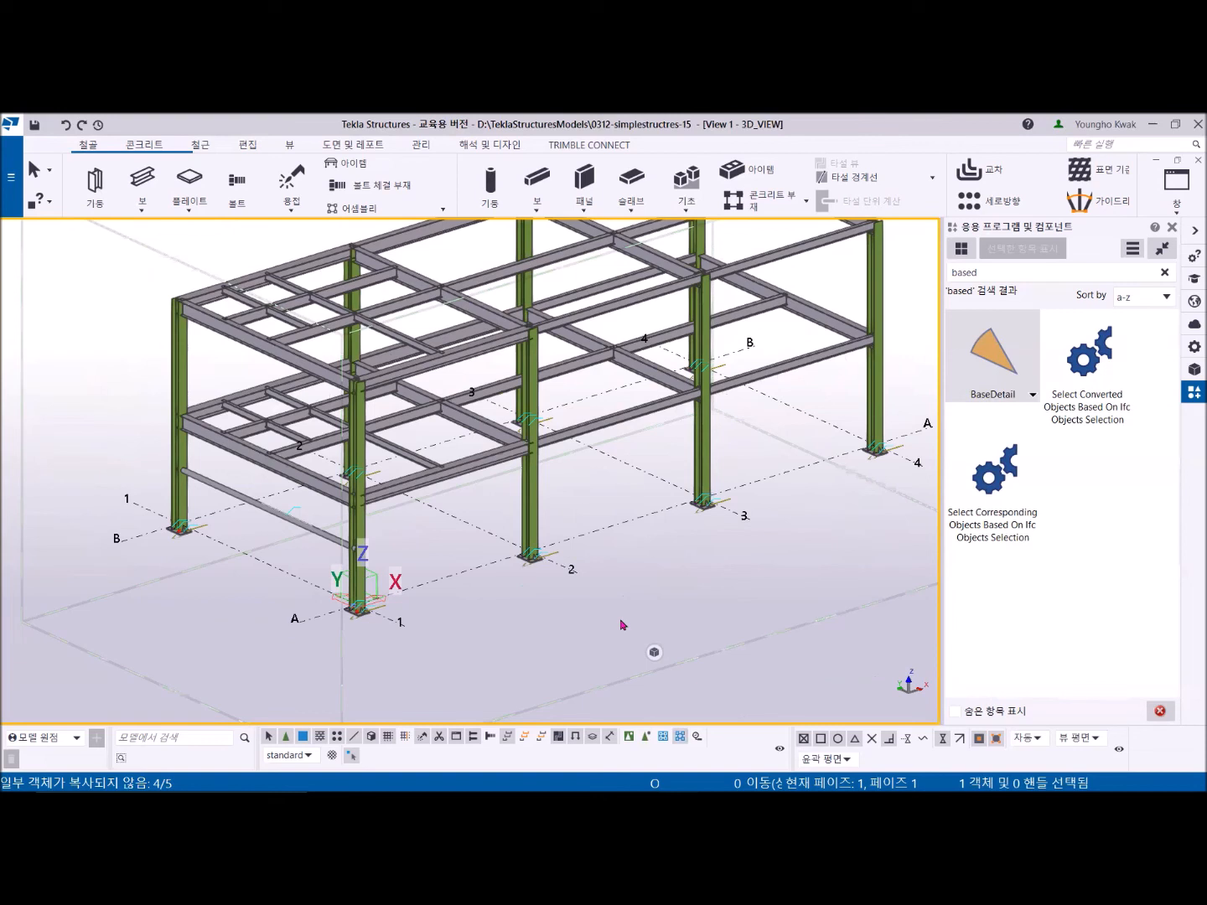
Step: Enable component selection and inspect the properties of the BaseDetail at the A-1 column without changing them
middle_drag(627, 605, 589, 578)
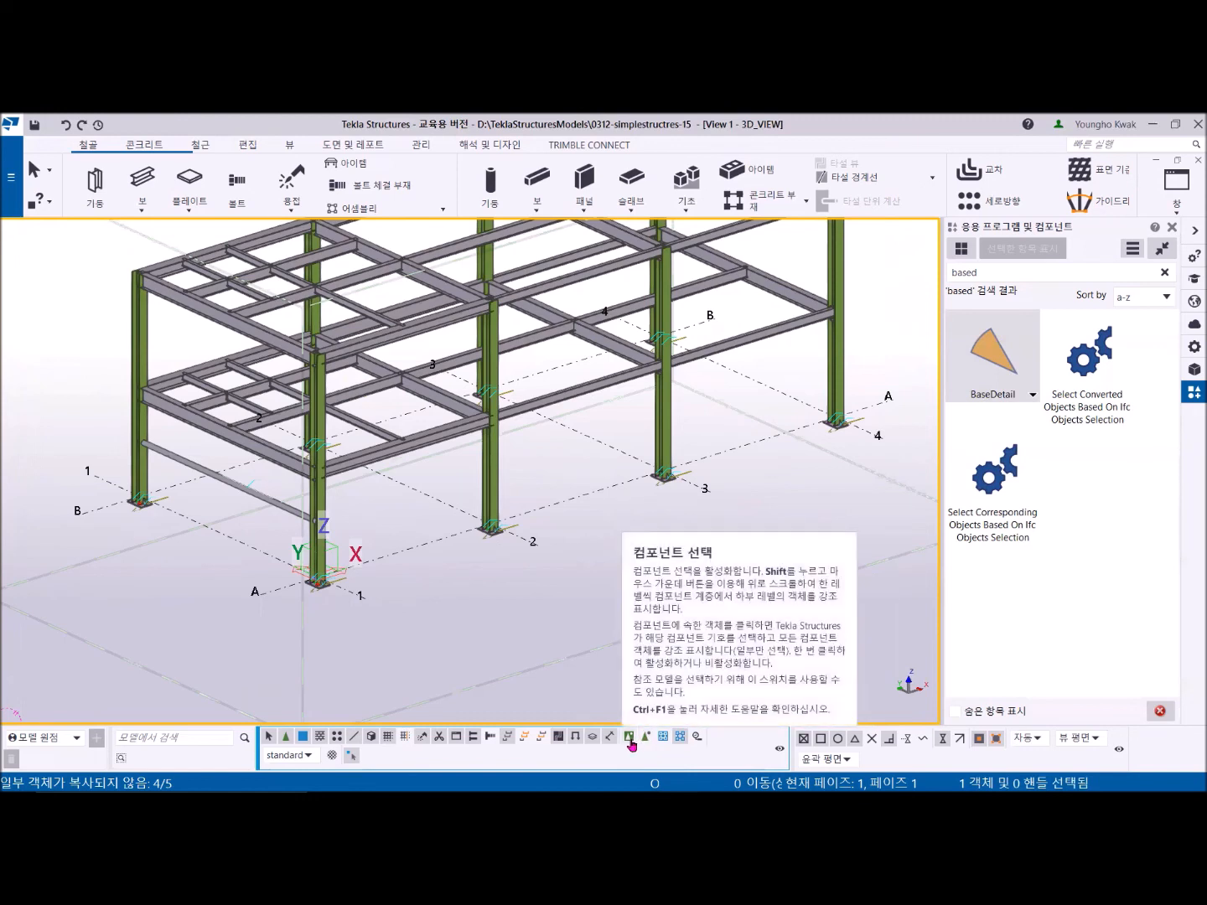
click(631, 745)
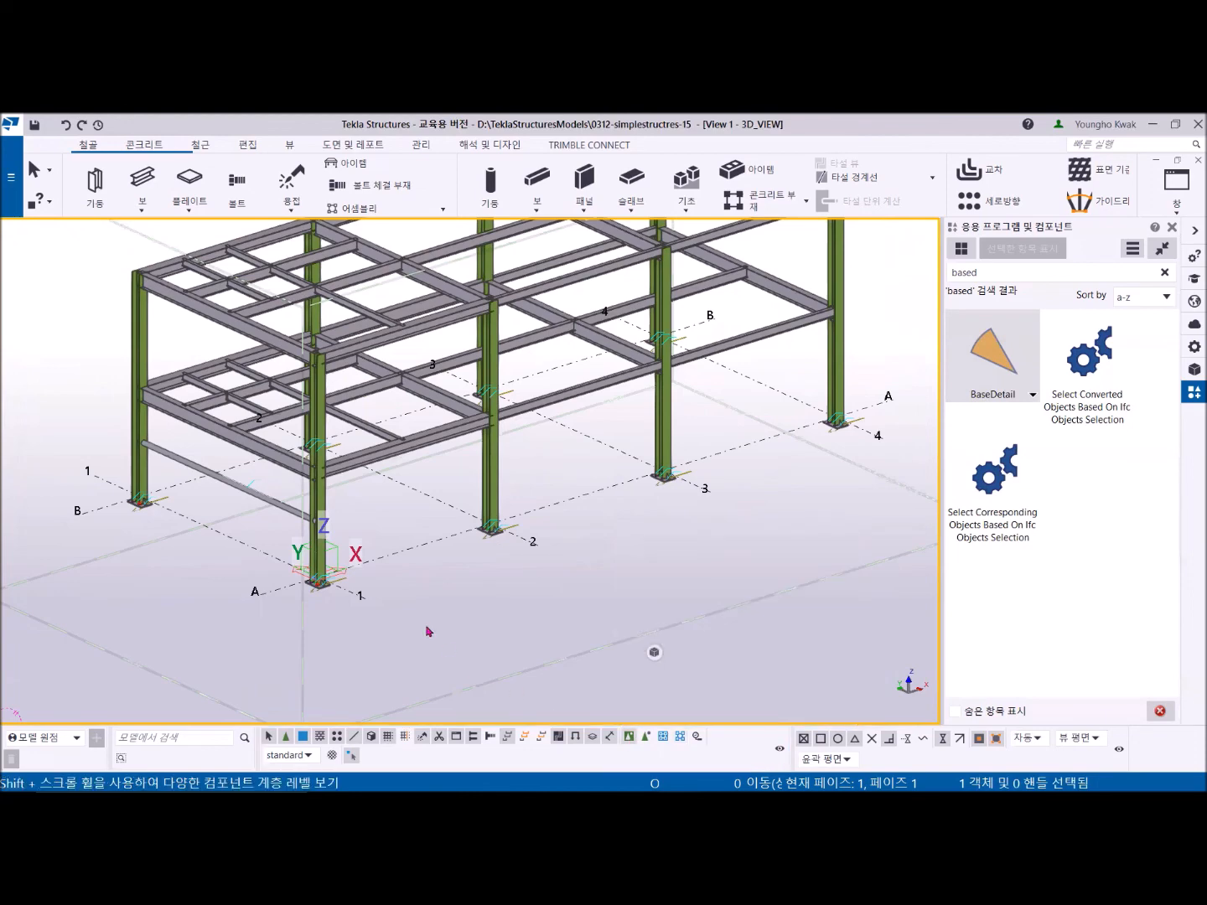
scroll(311, 601, up, 5)
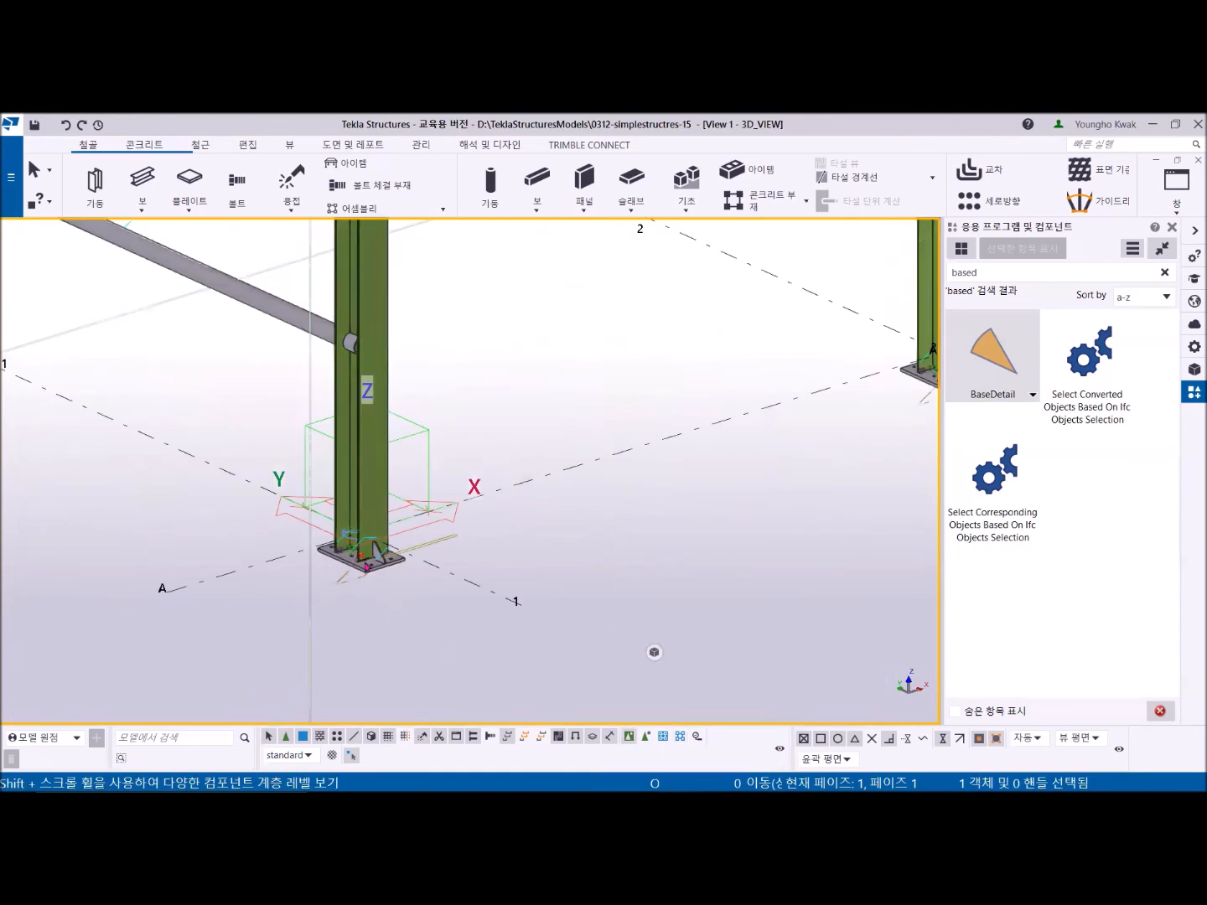
scroll(374, 574, up, 4)
double_click(386, 567)
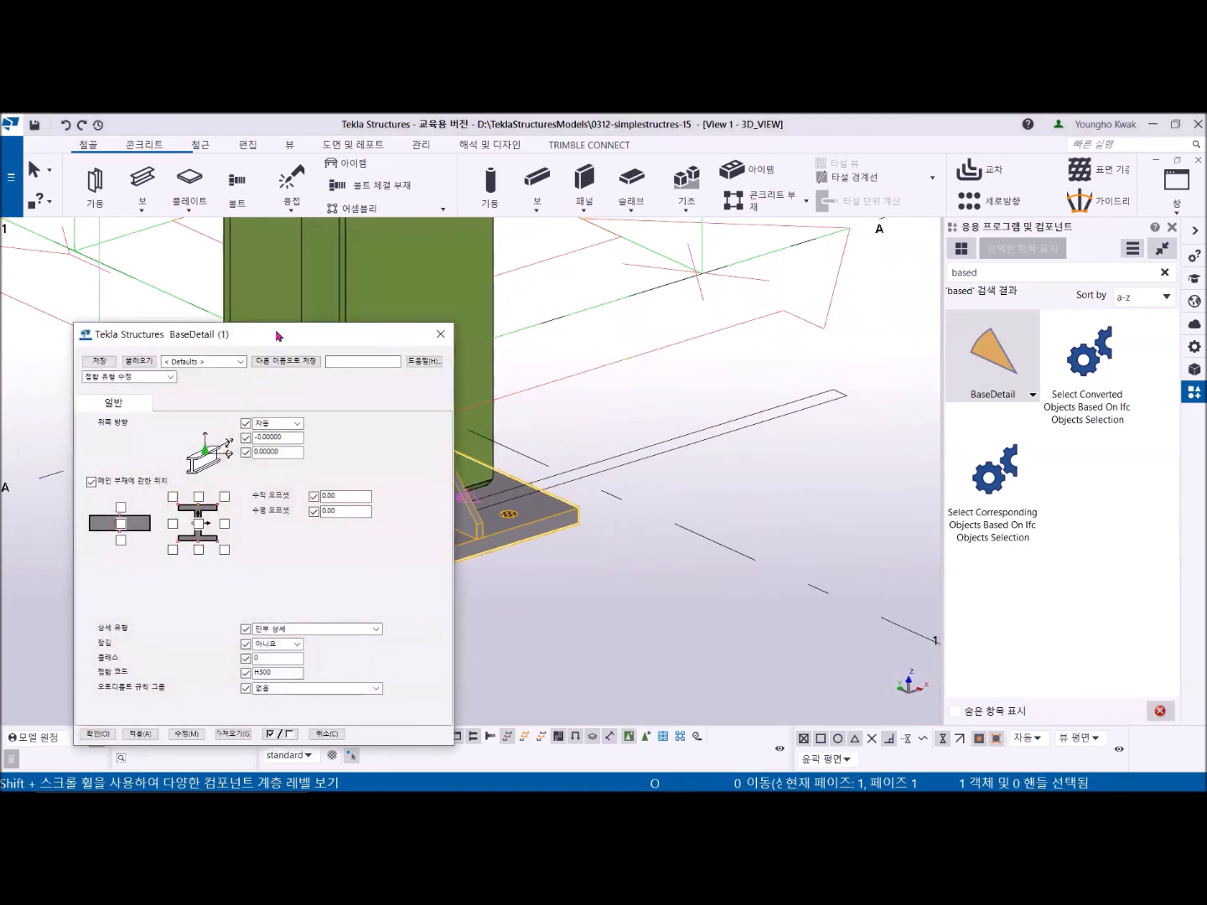
drag(276, 335, 586, 263)
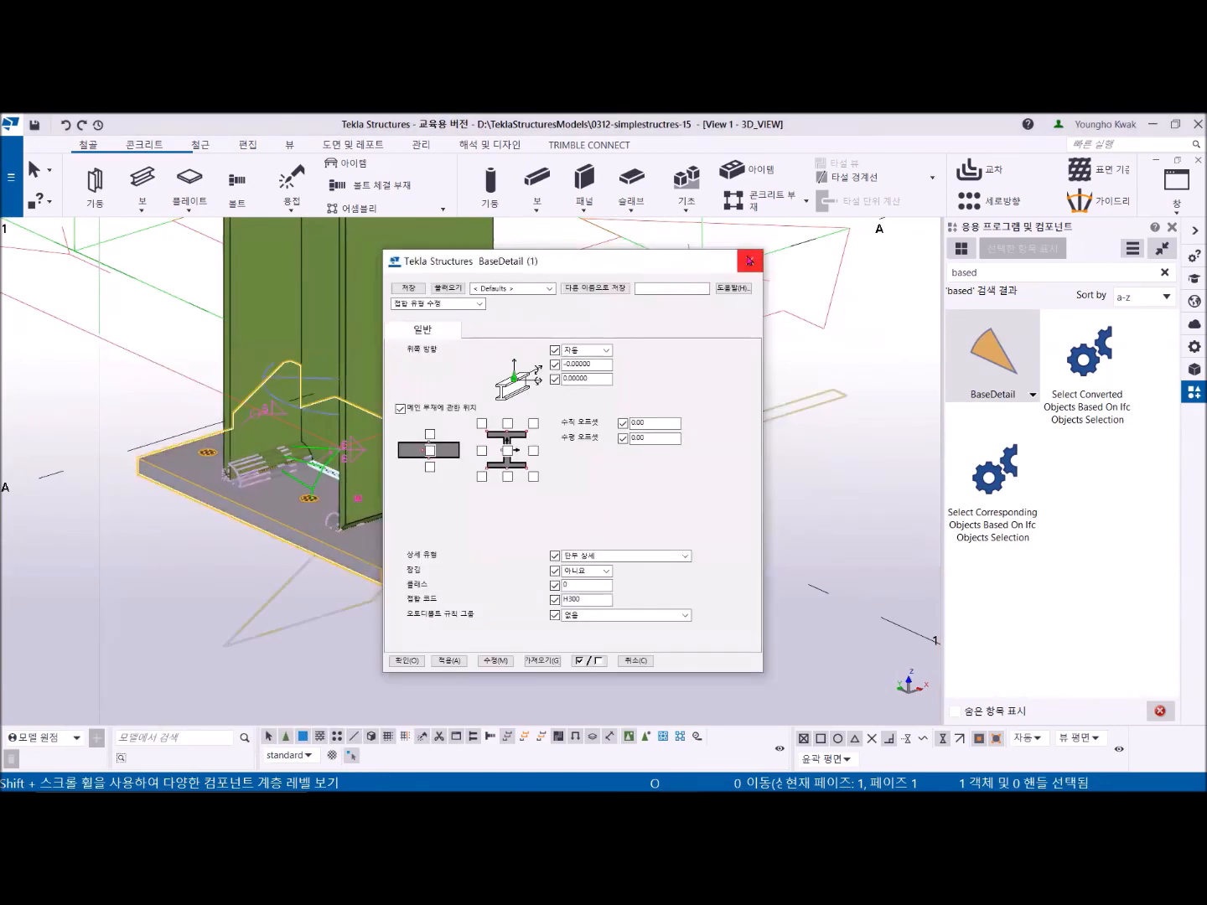
click(749, 260)
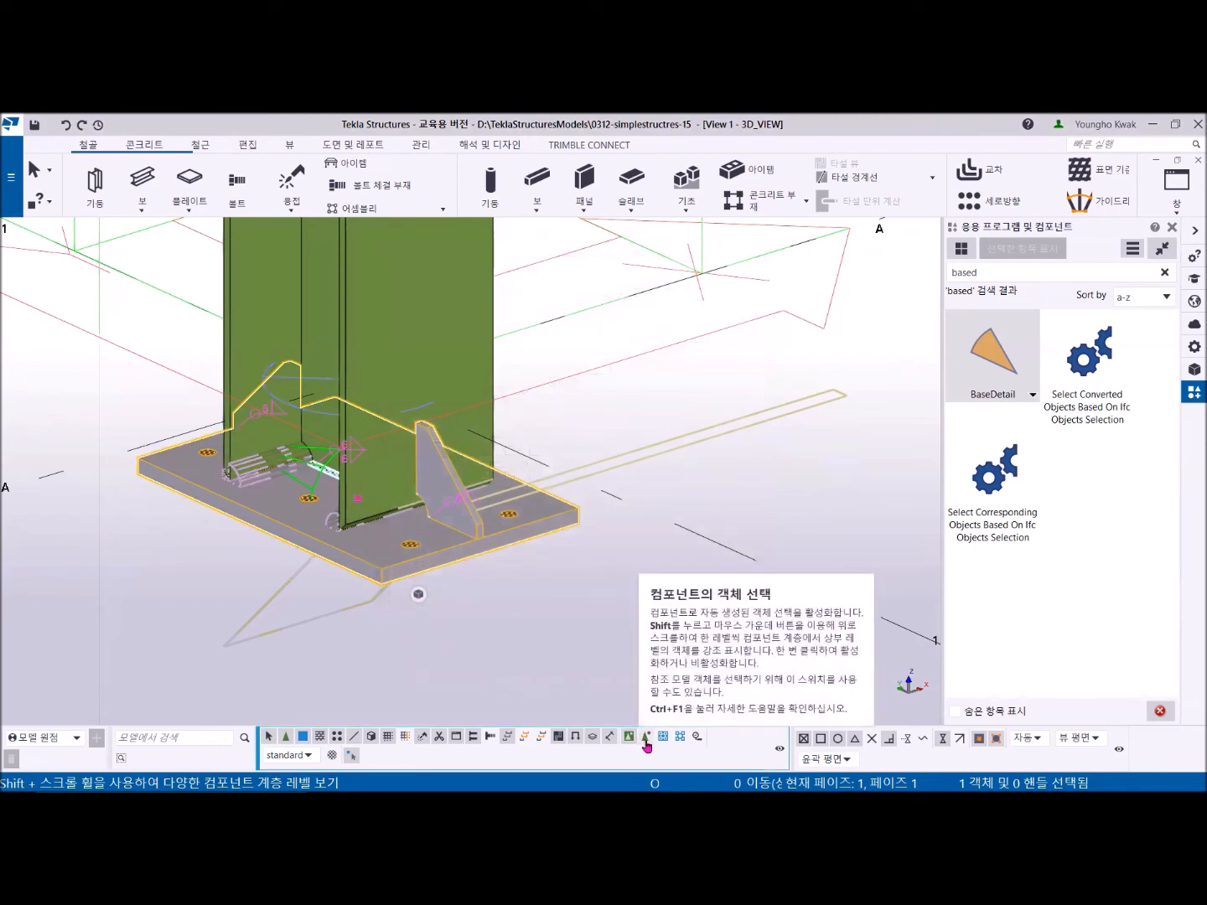
Step: Enable selection of objects in components and pick the stiffener and base plate at the A-1 column individually
click(645, 741)
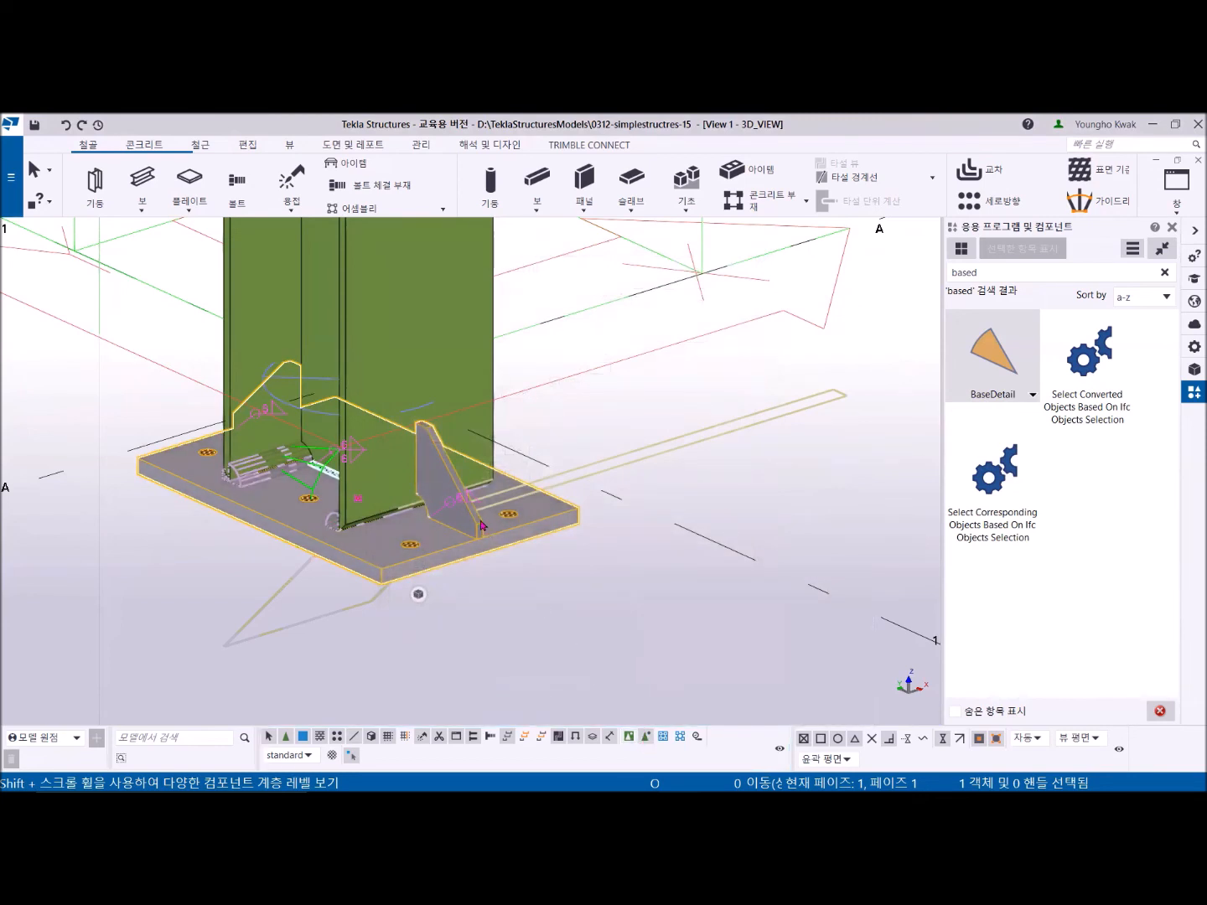
click(482, 526)
click(453, 559)
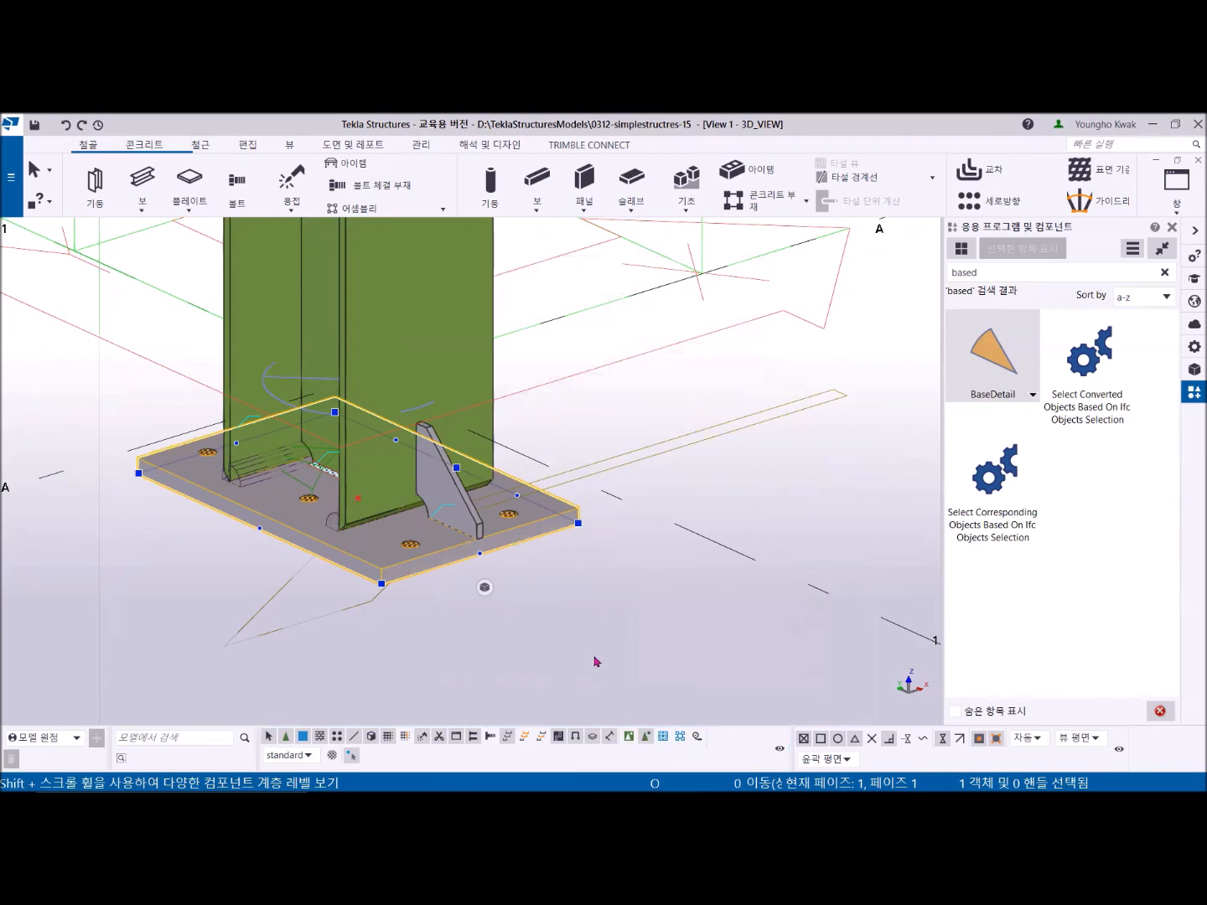
Step: Turn off the component symbols for both model and components in the 3D view, and redraw the view
scroll(199, 461, up, 4)
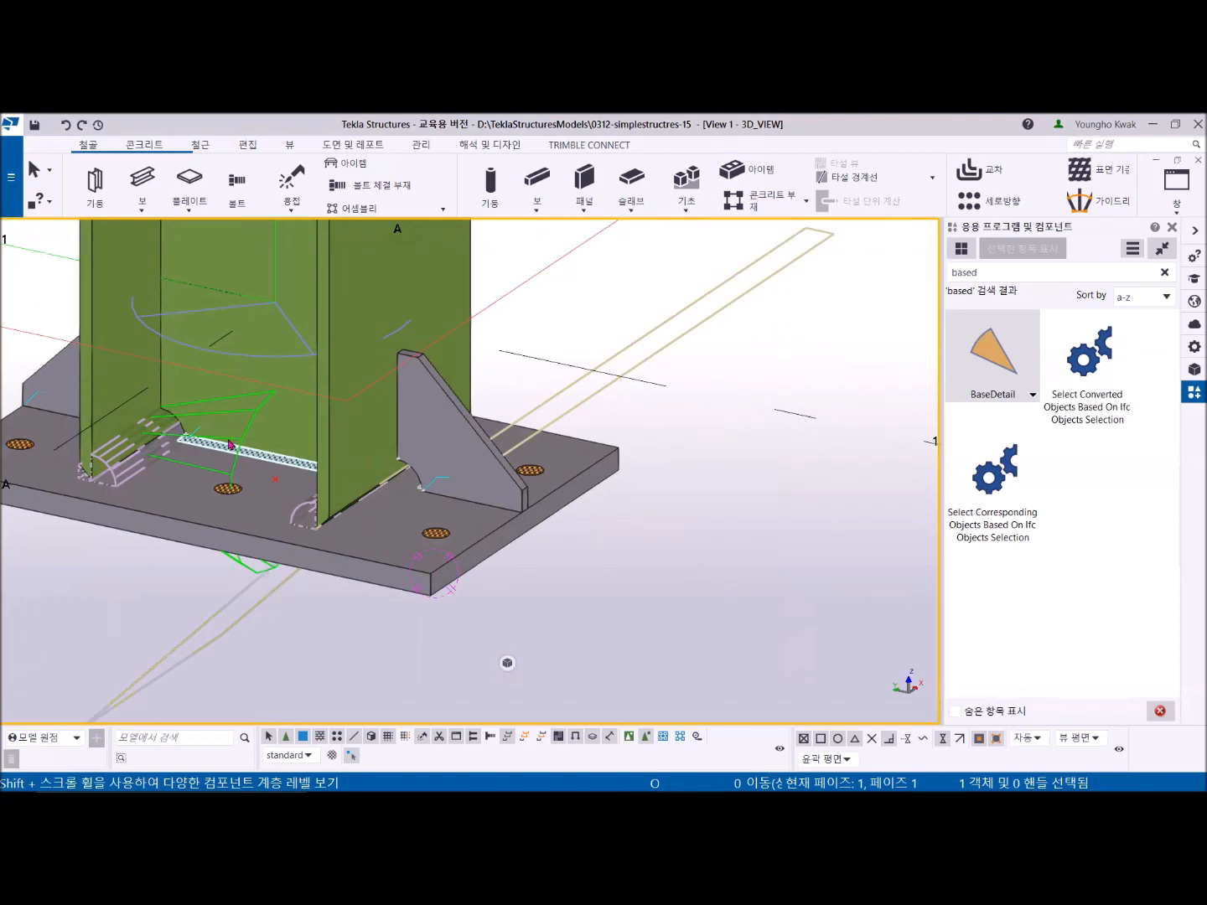
scroll(440, 503, down, 3)
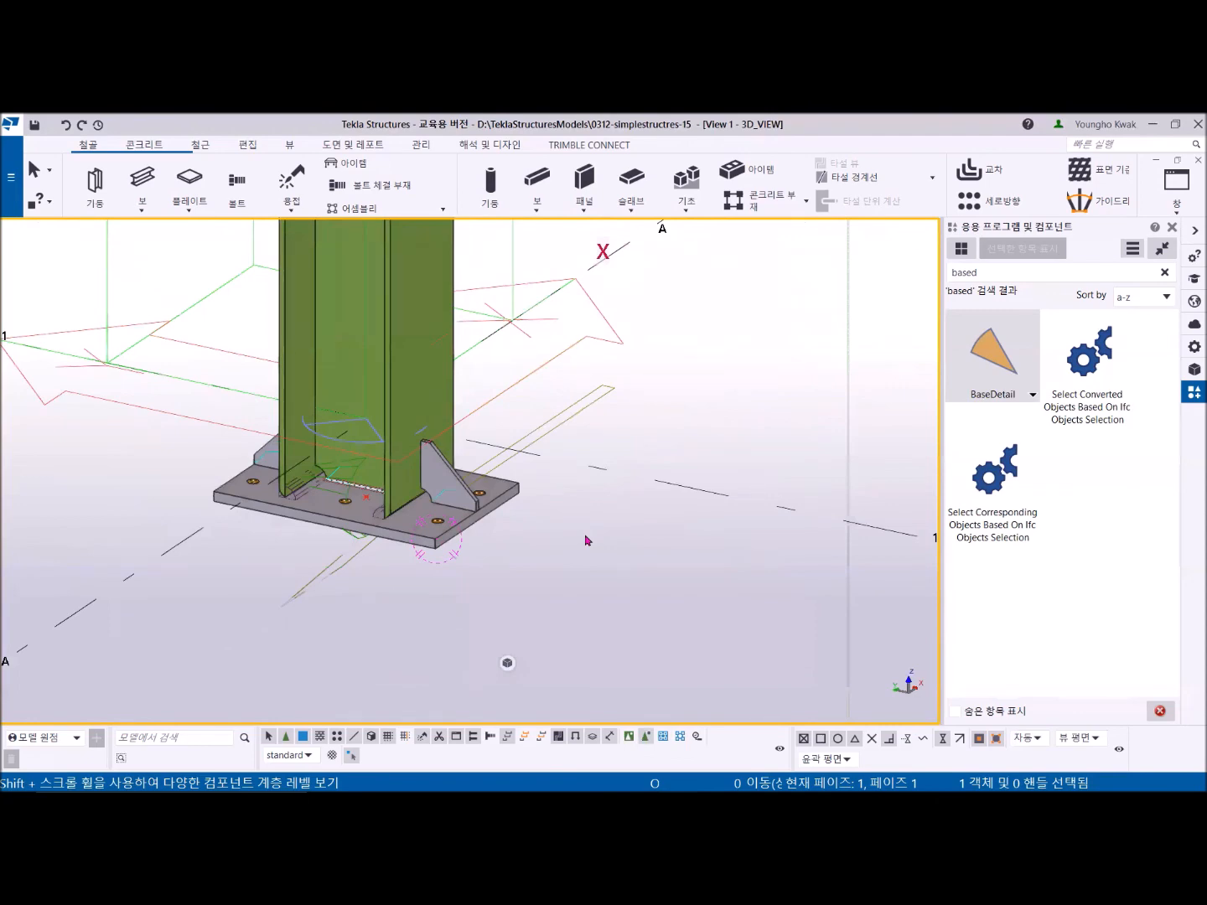
double_click(587, 540)
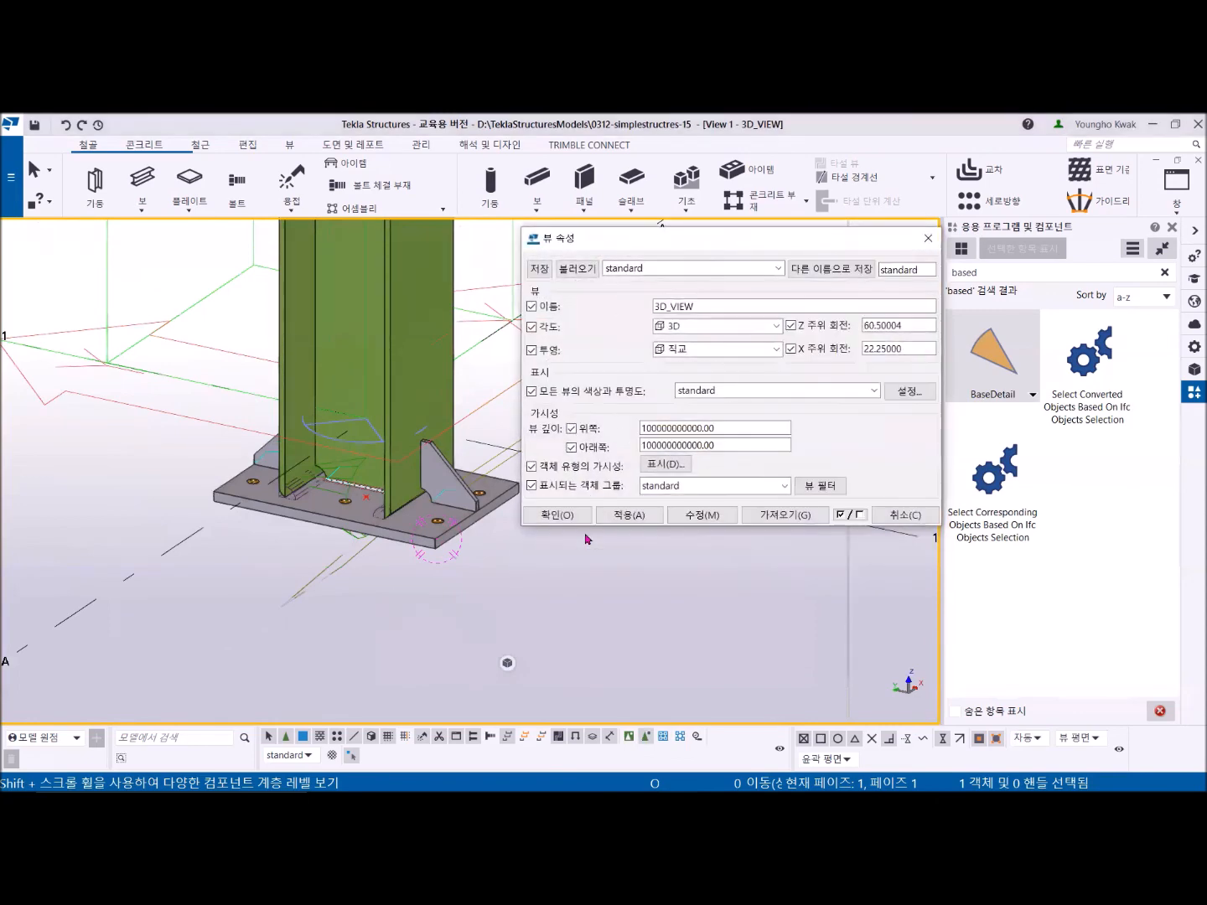
click(662, 465)
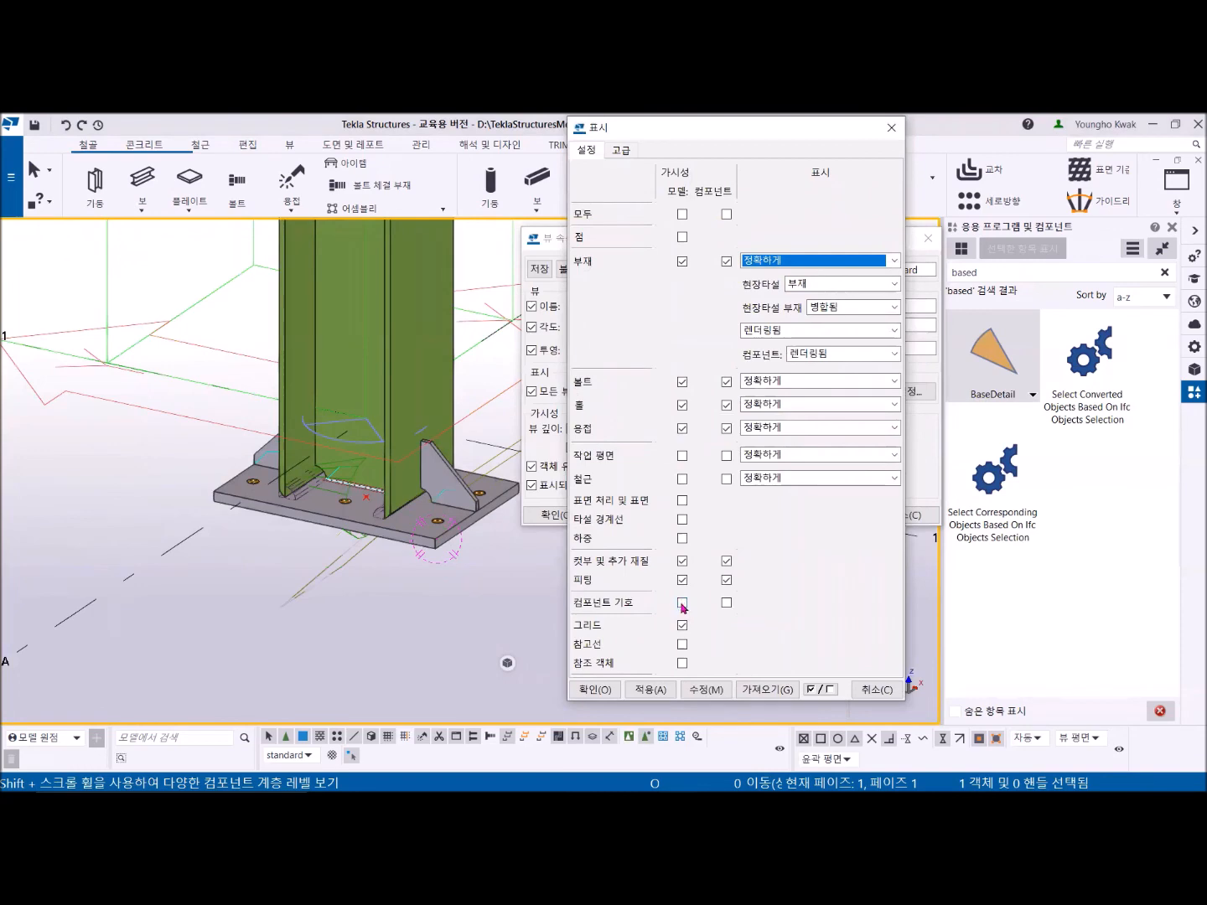
click(706, 692)
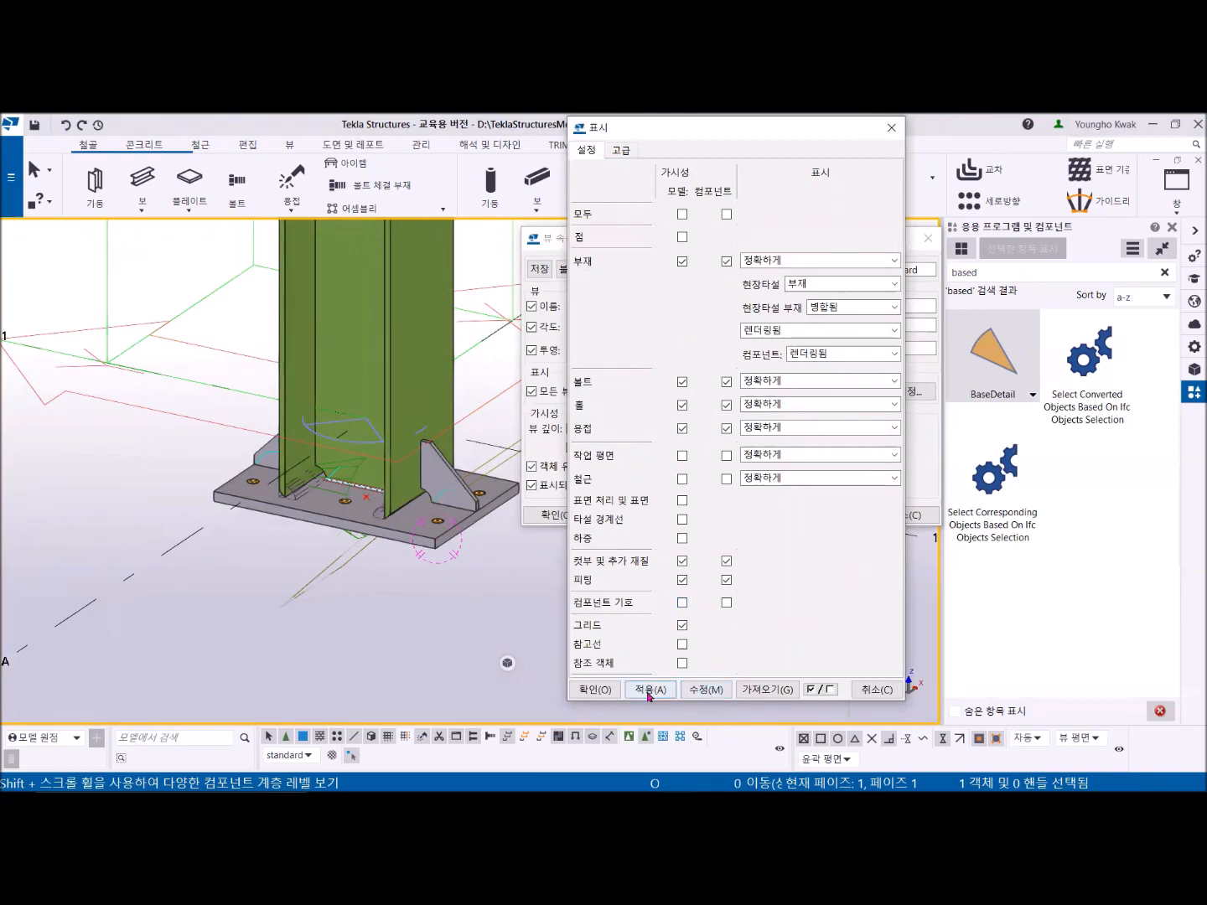
click(595, 690)
click(675, 516)
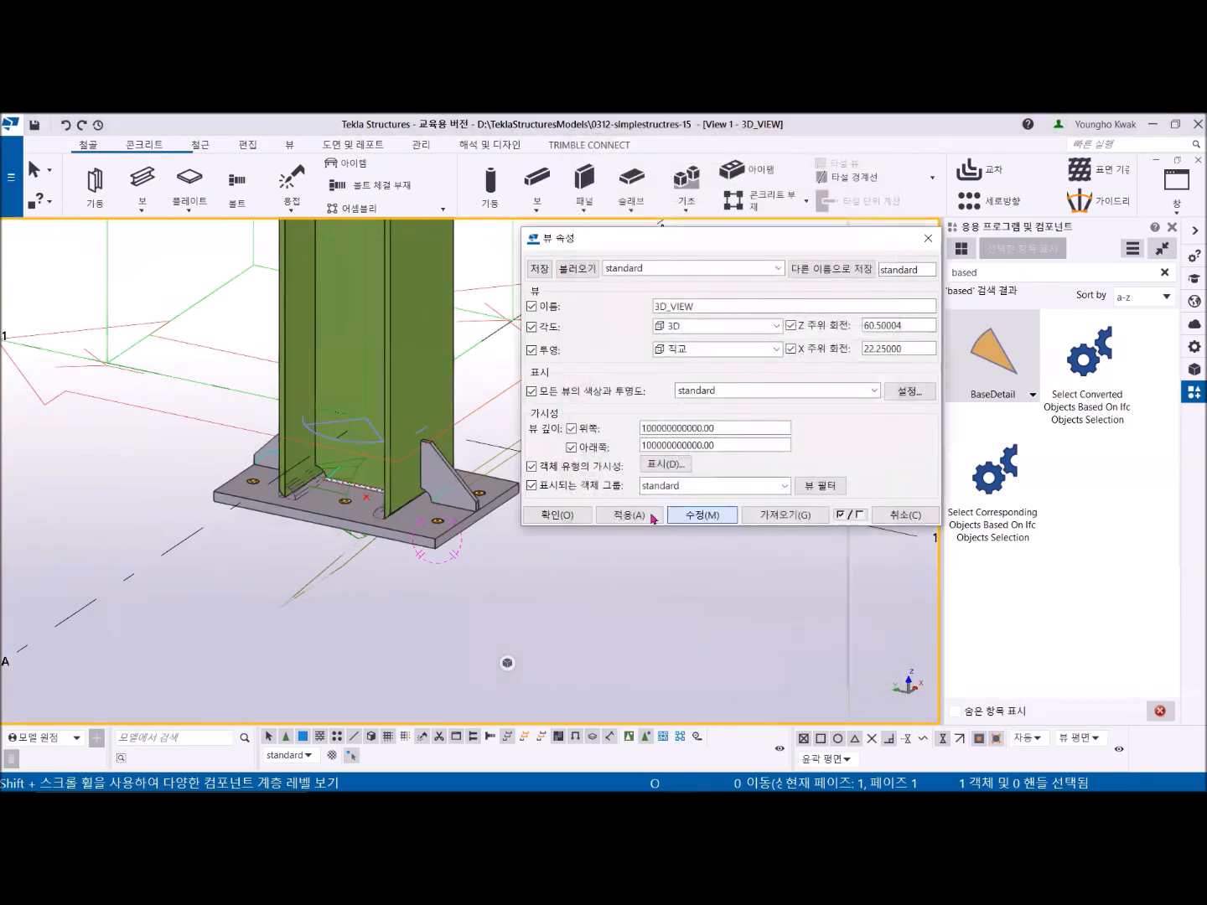
click(557, 515)
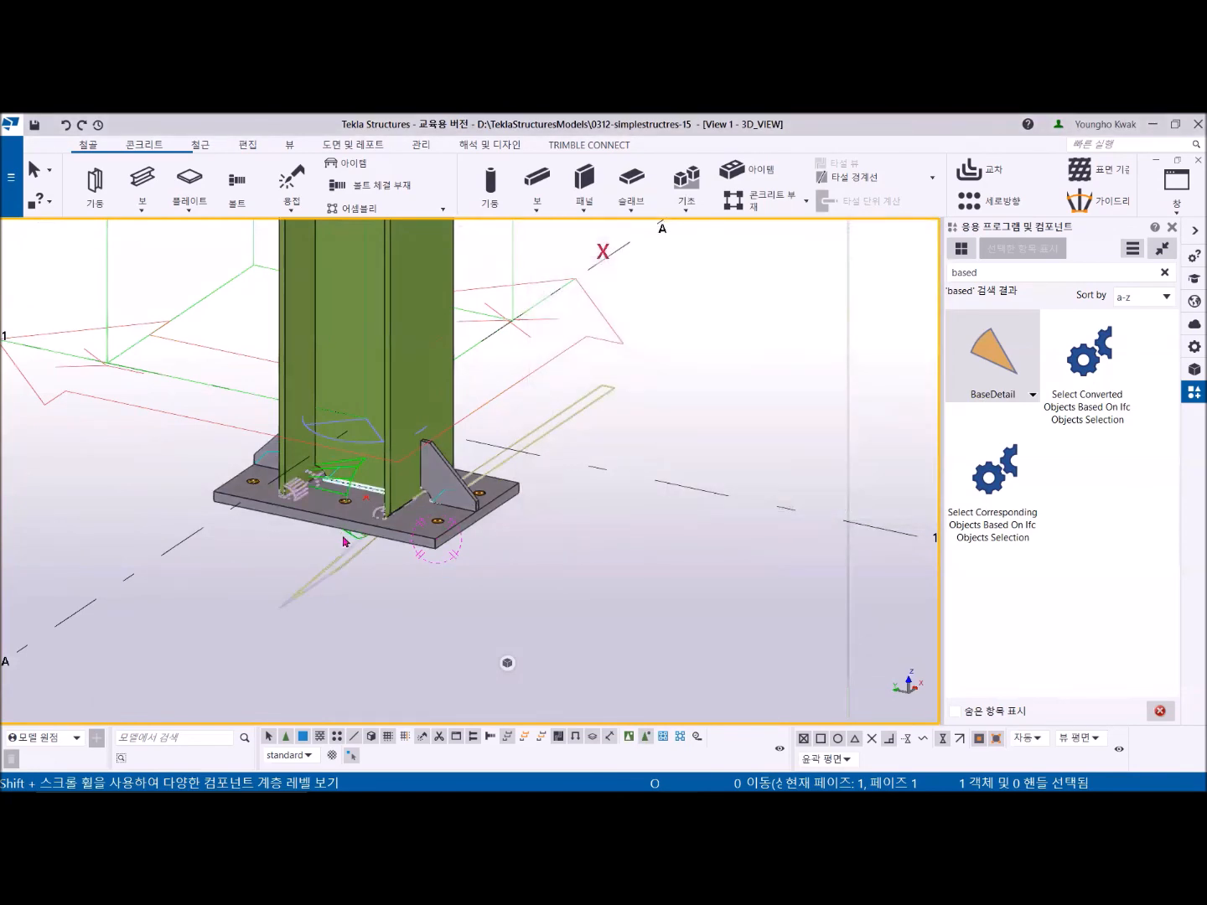
scroll(343, 540, up, 5)
click(289, 145)
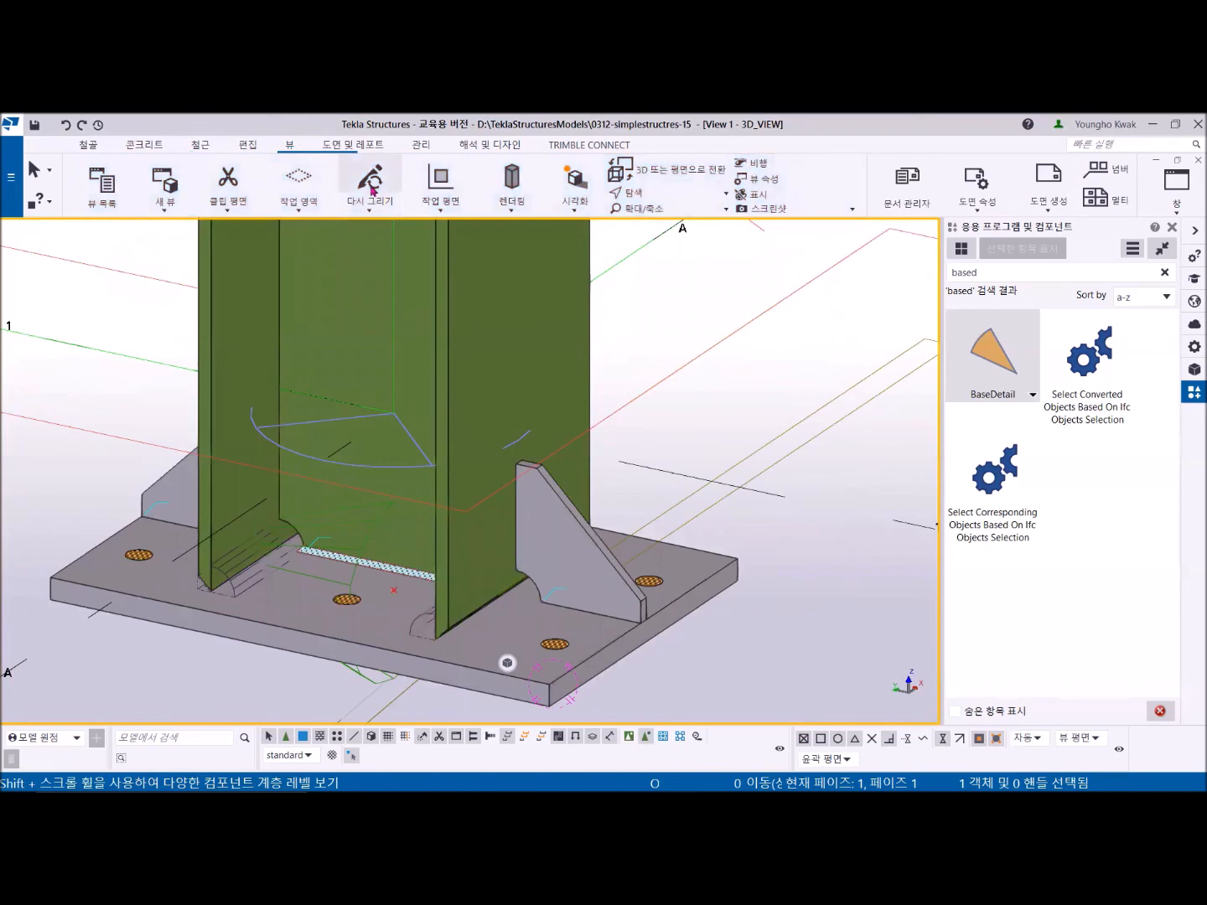
click(372, 186)
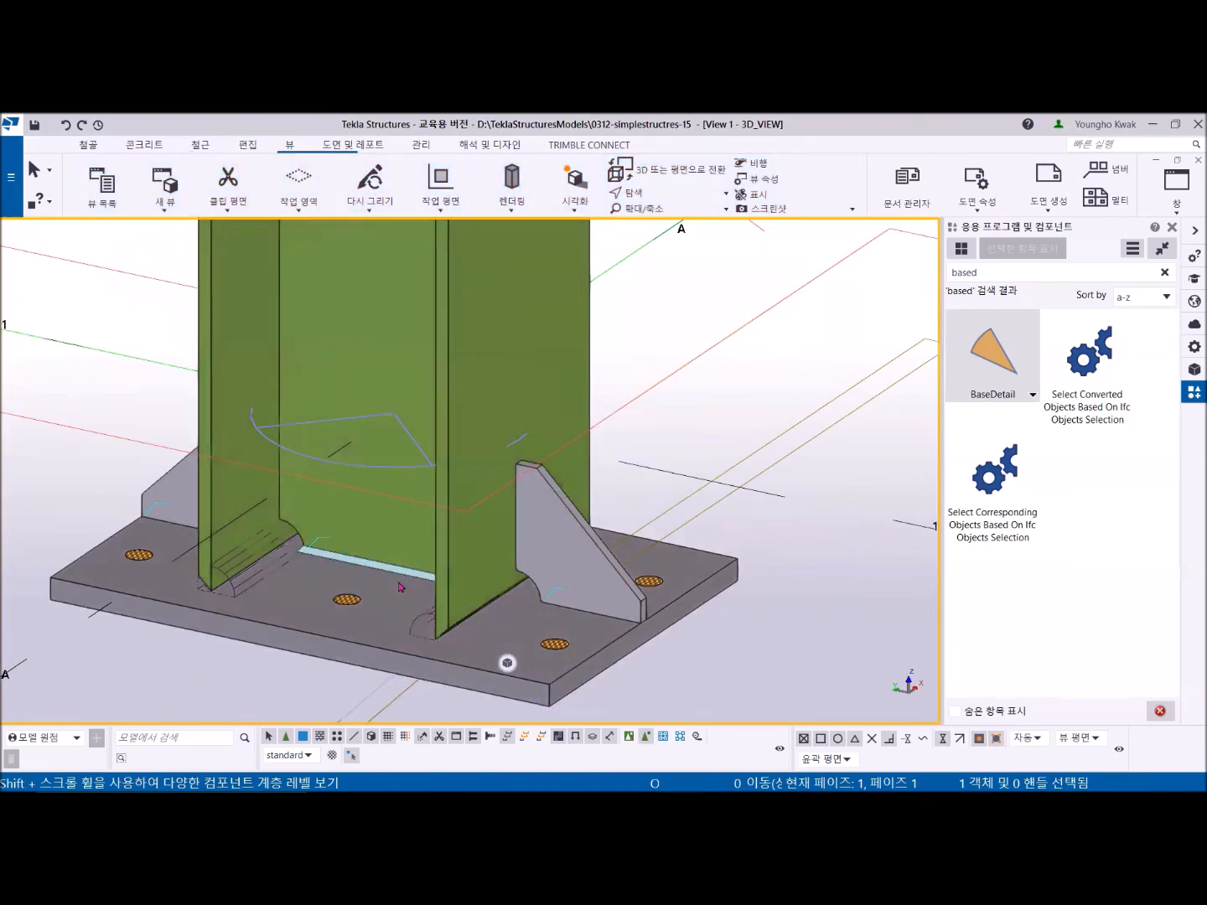
Step: Turn the component symbols back on for both model and components in the 3D view's display settings
scroll(400, 587, down, 5)
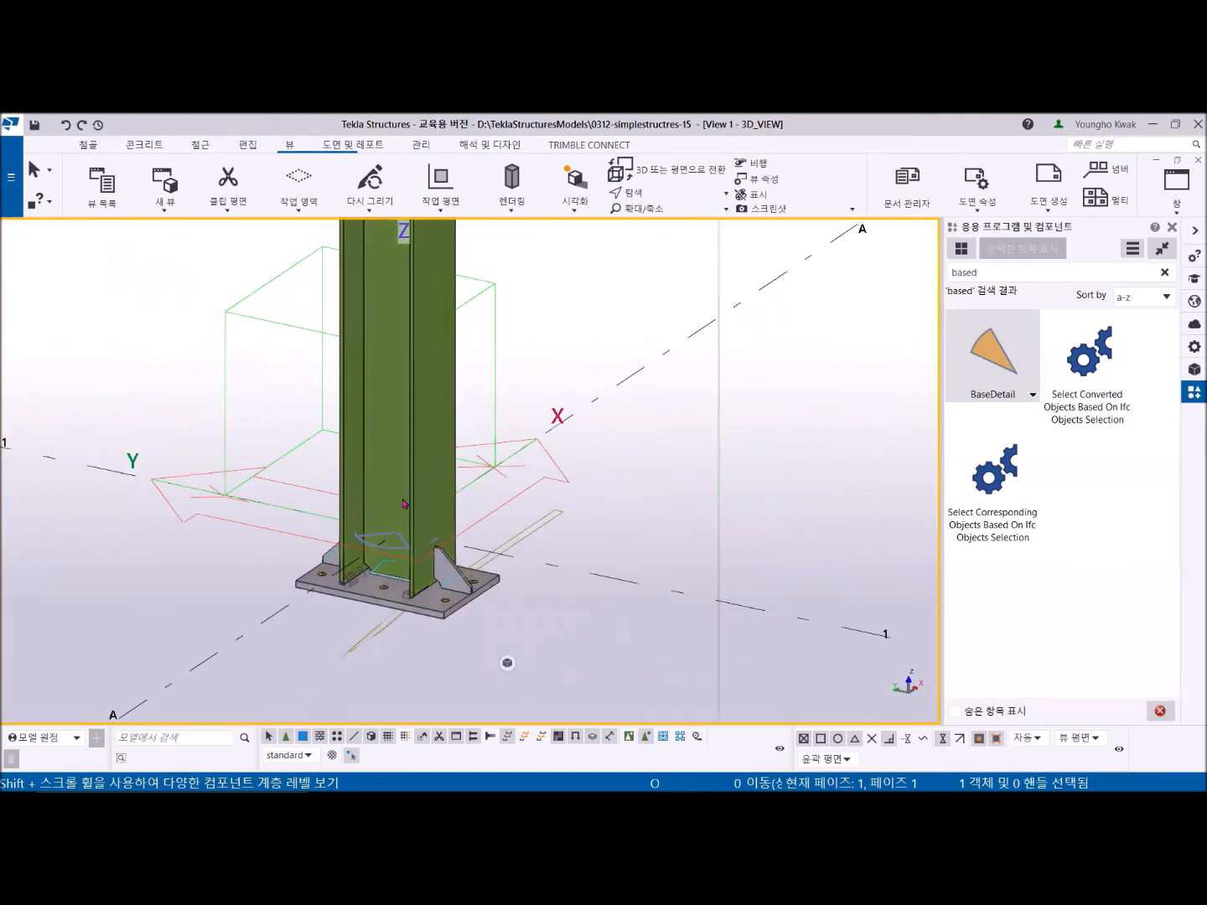
double_click(539, 340)
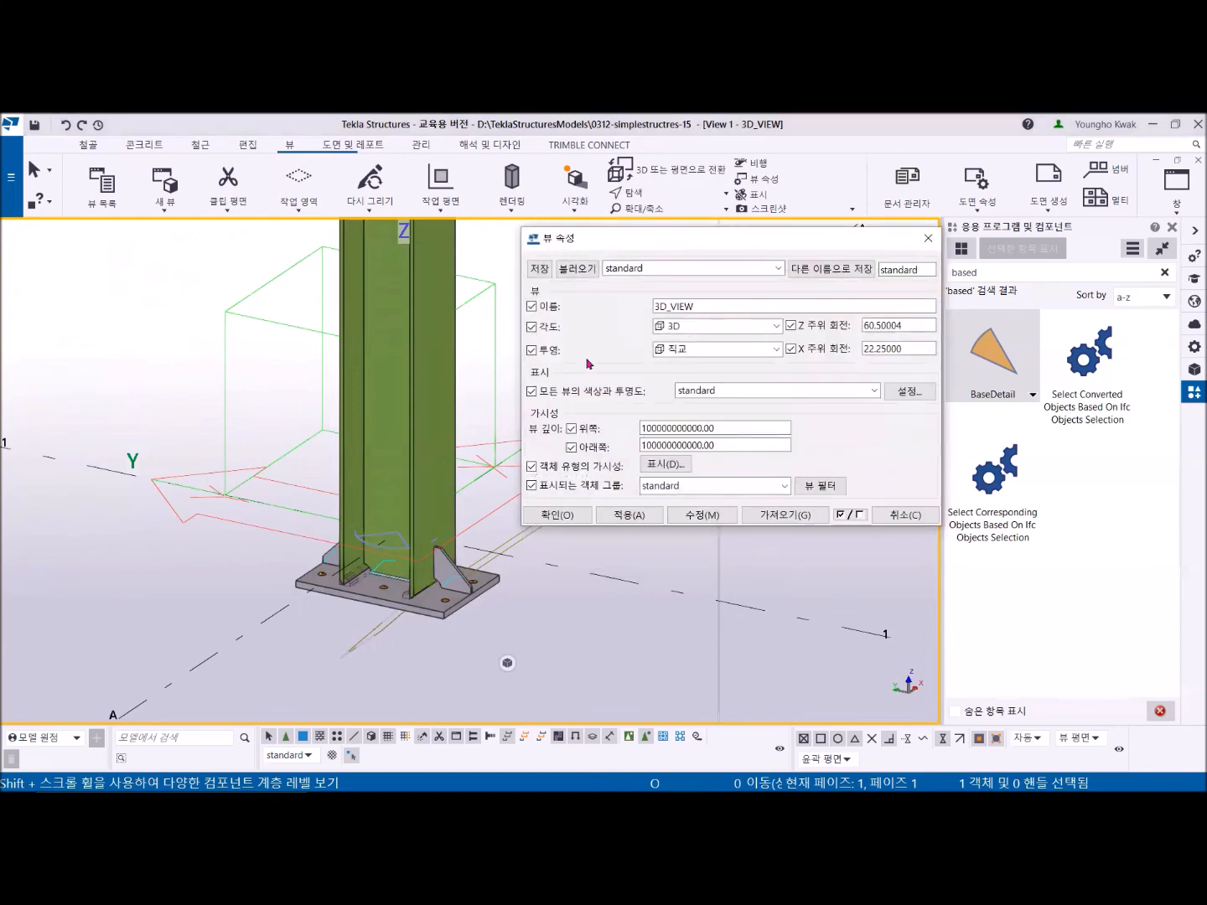
click(661, 466)
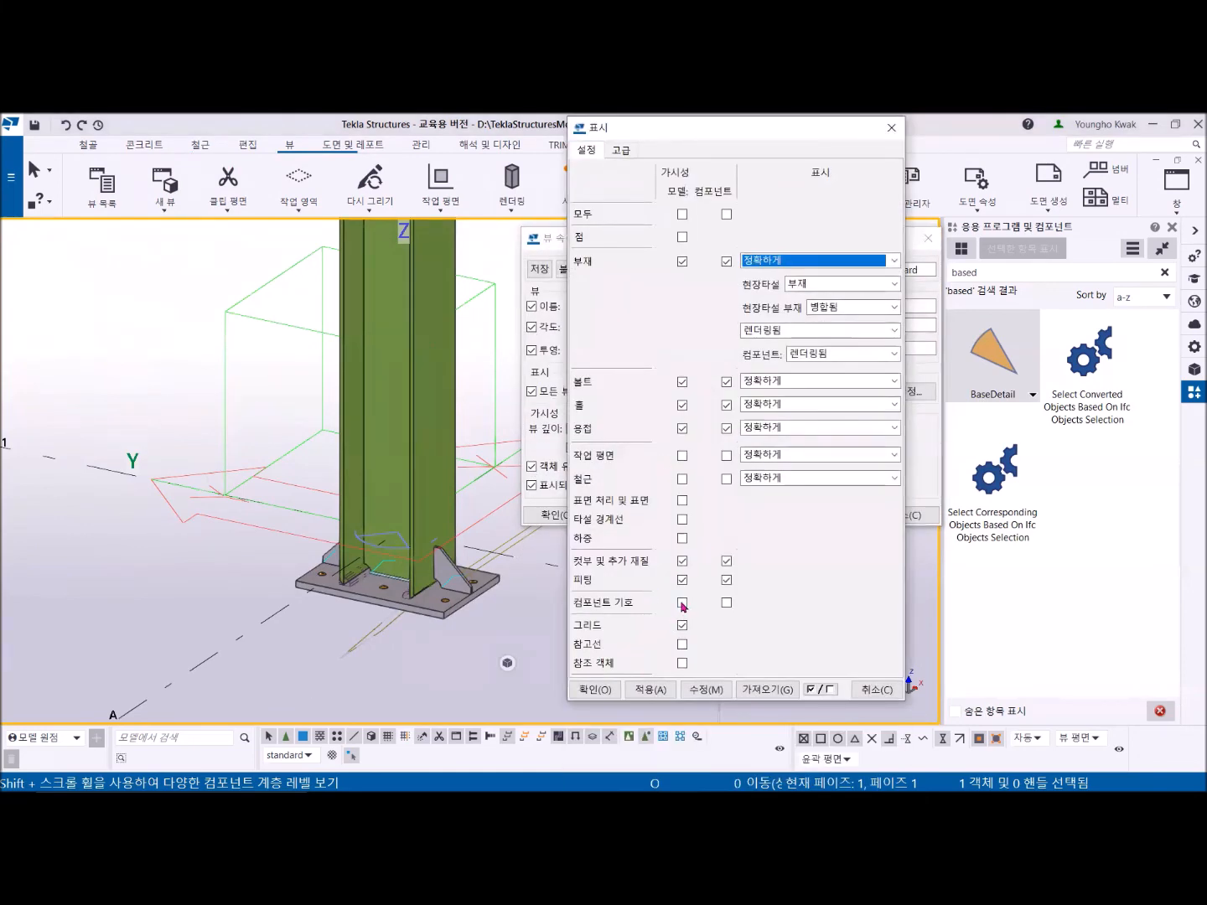
click(683, 604)
click(727, 604)
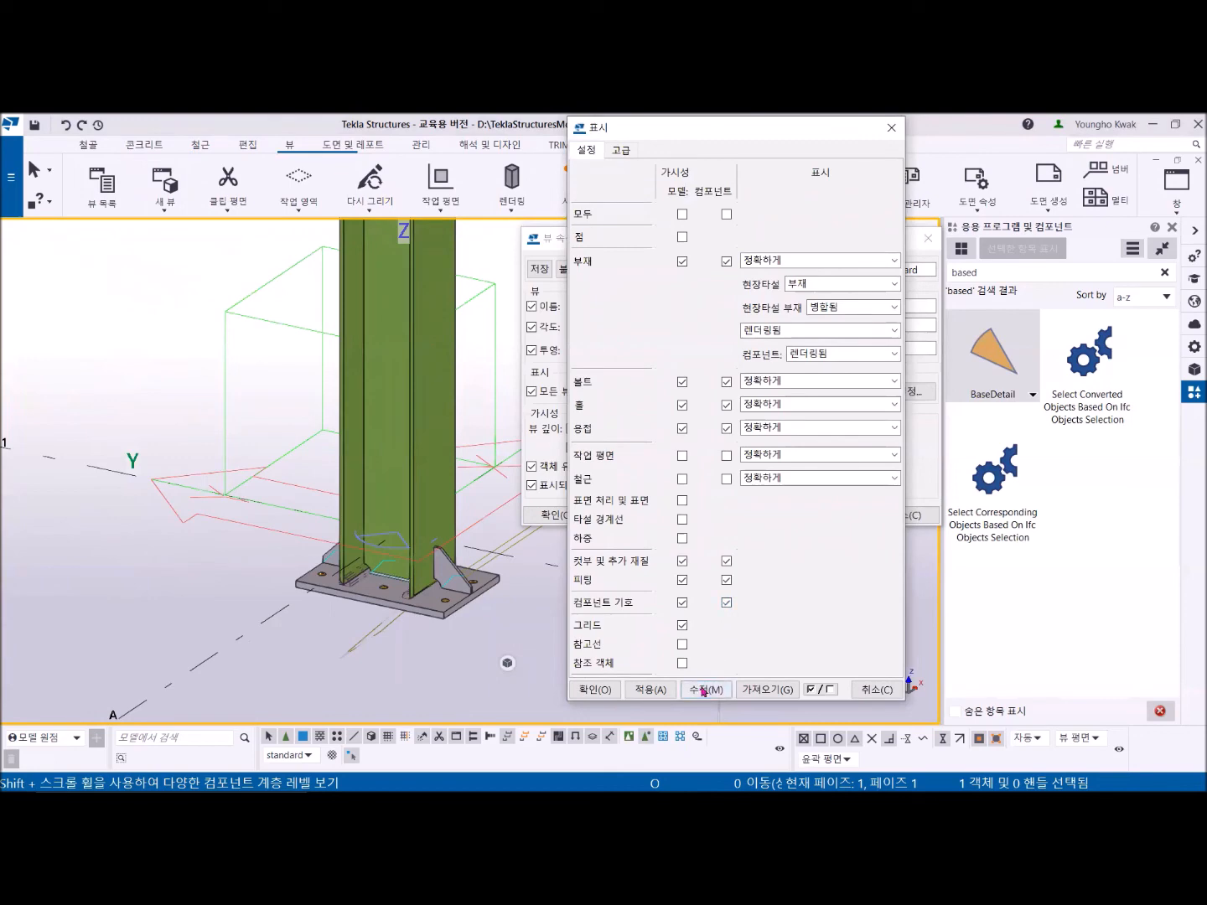
click(595, 690)
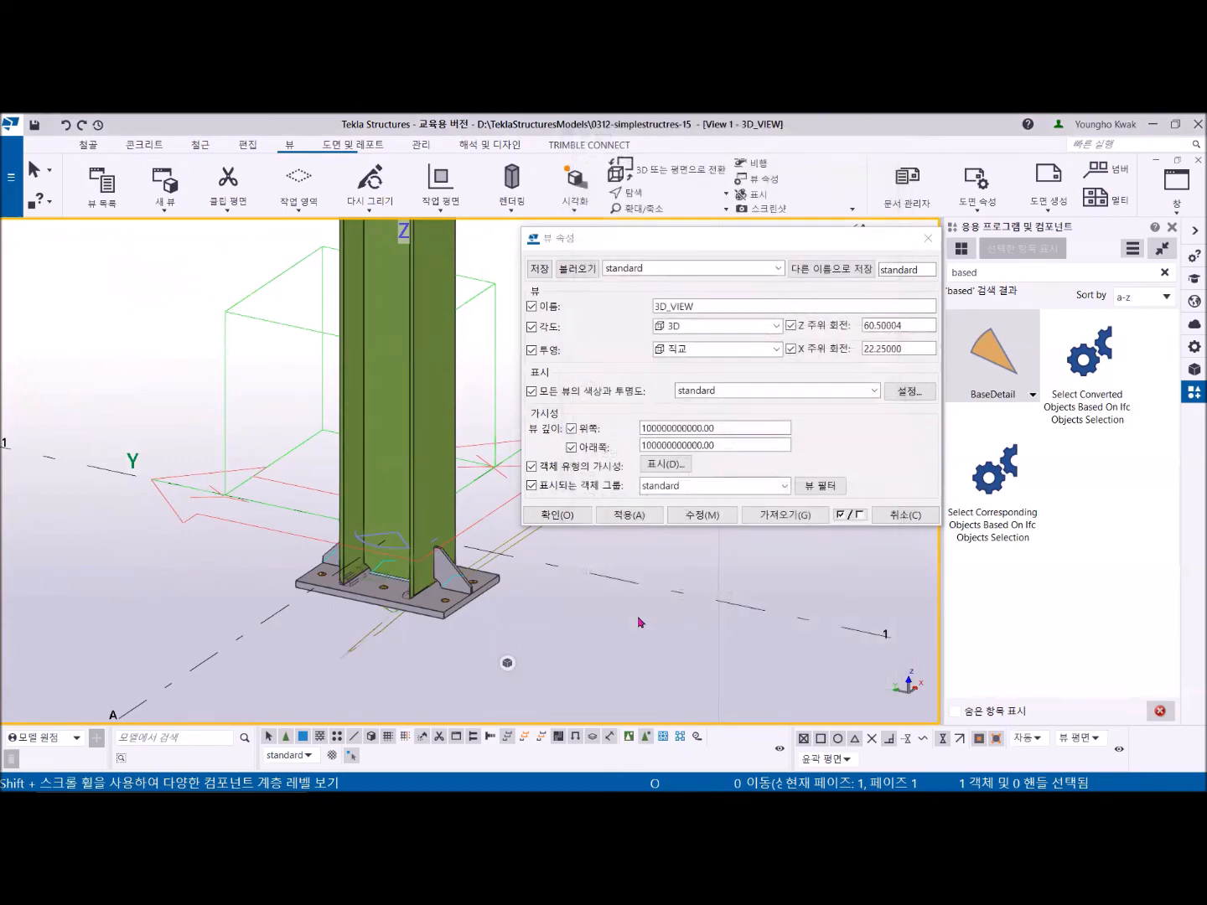
click(695, 516)
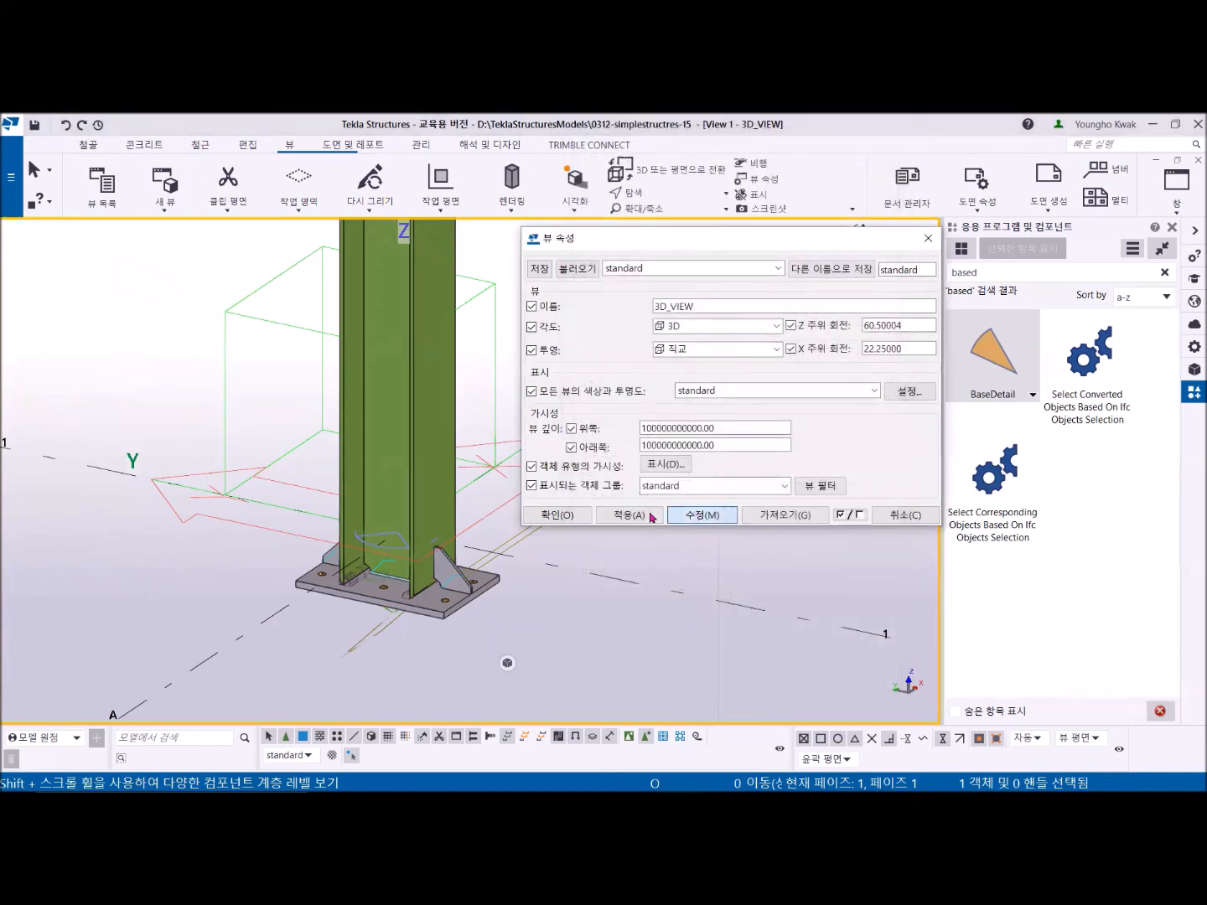
click(558, 515)
scroll(397, 597, up, 4)
scroll(341, 590, down, 2)
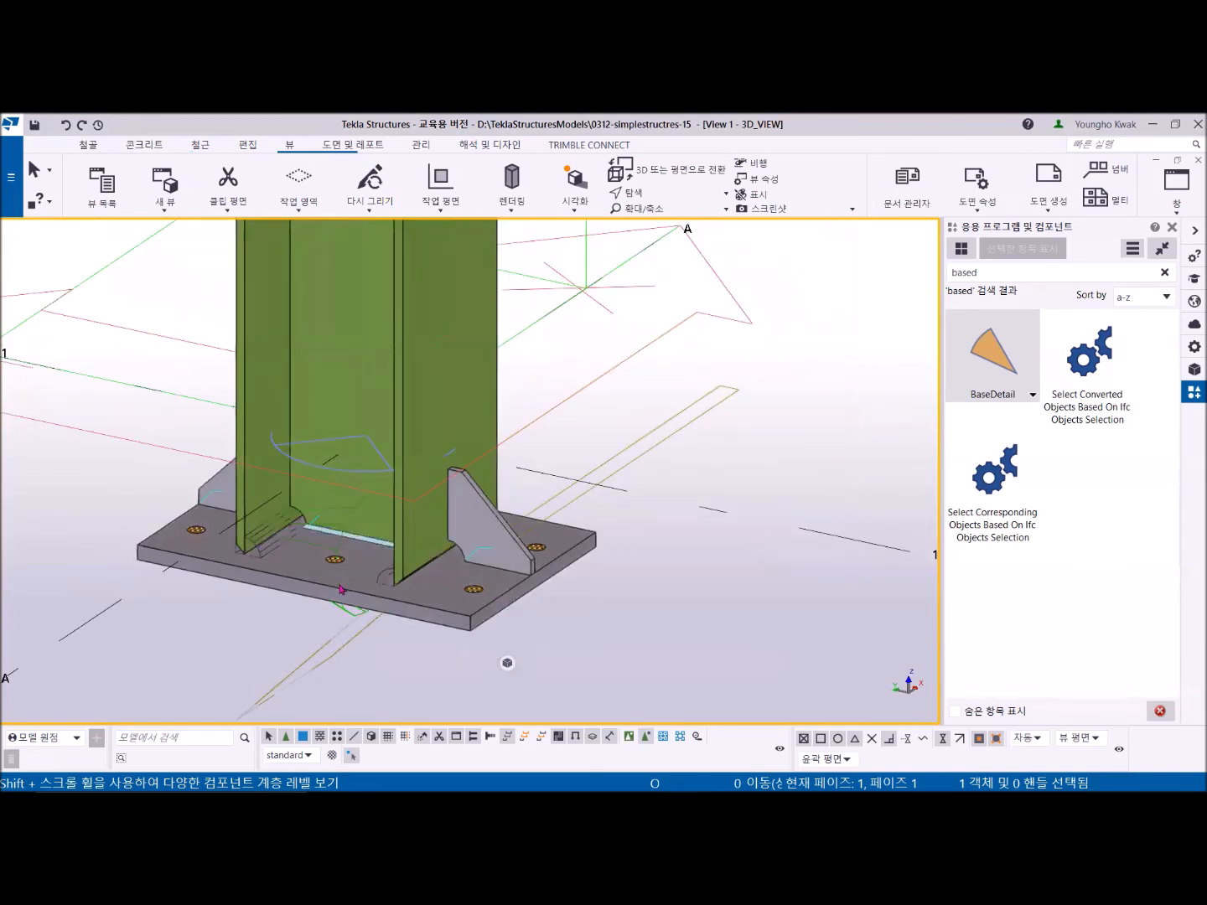
click(340, 531)
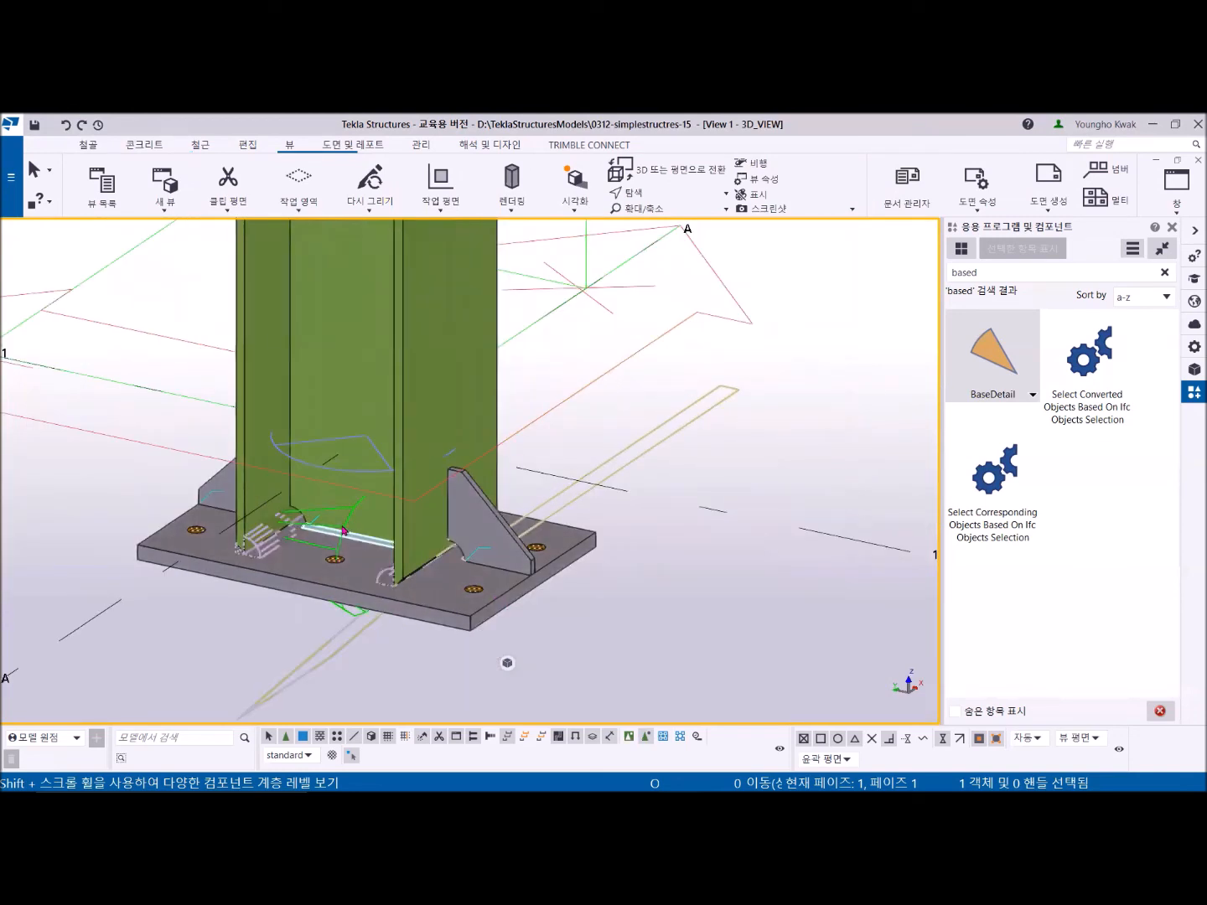
Step: Hide cuts and added material as well as fittings for both model and components in the 3D view
scroll(343, 531, down, 8)
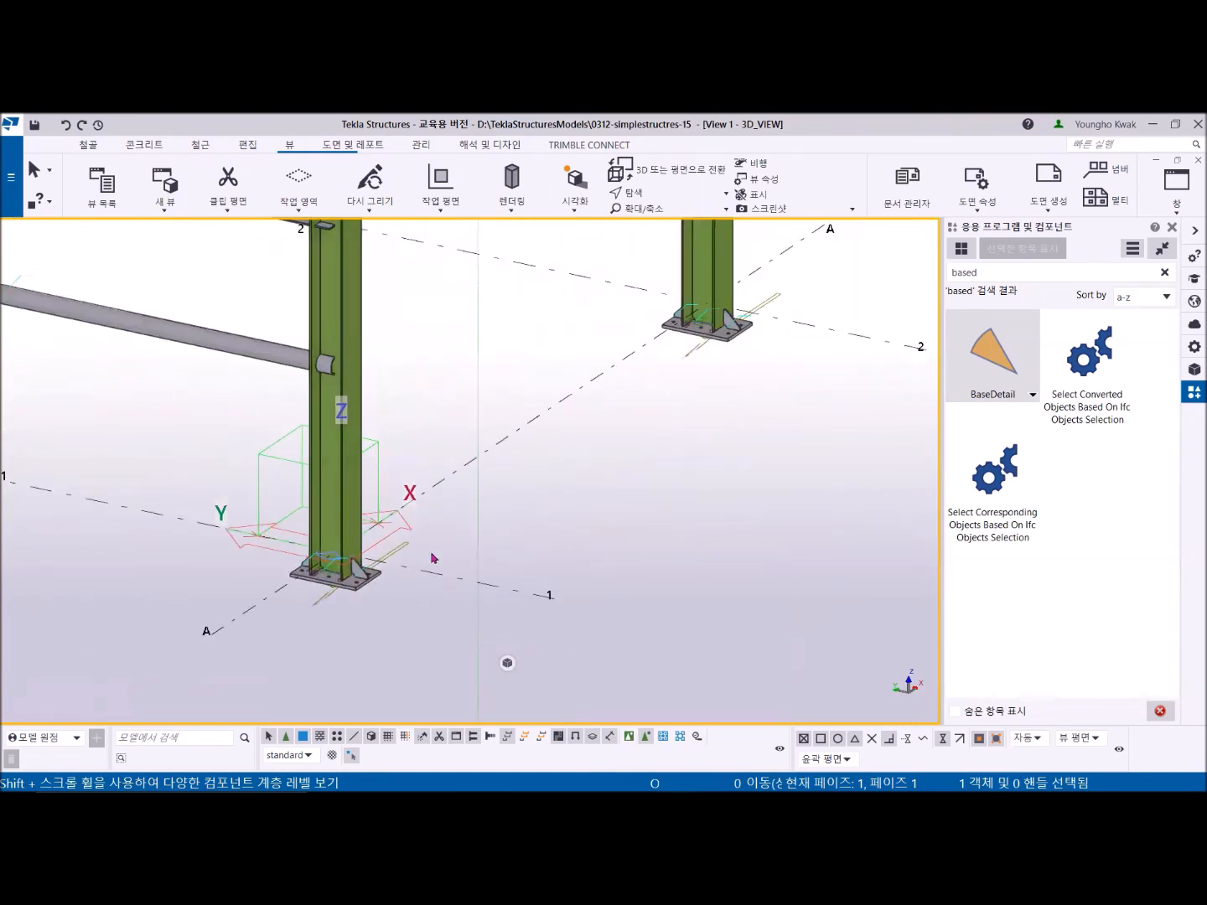
double_click(567, 482)
click(675, 466)
click(682, 625)
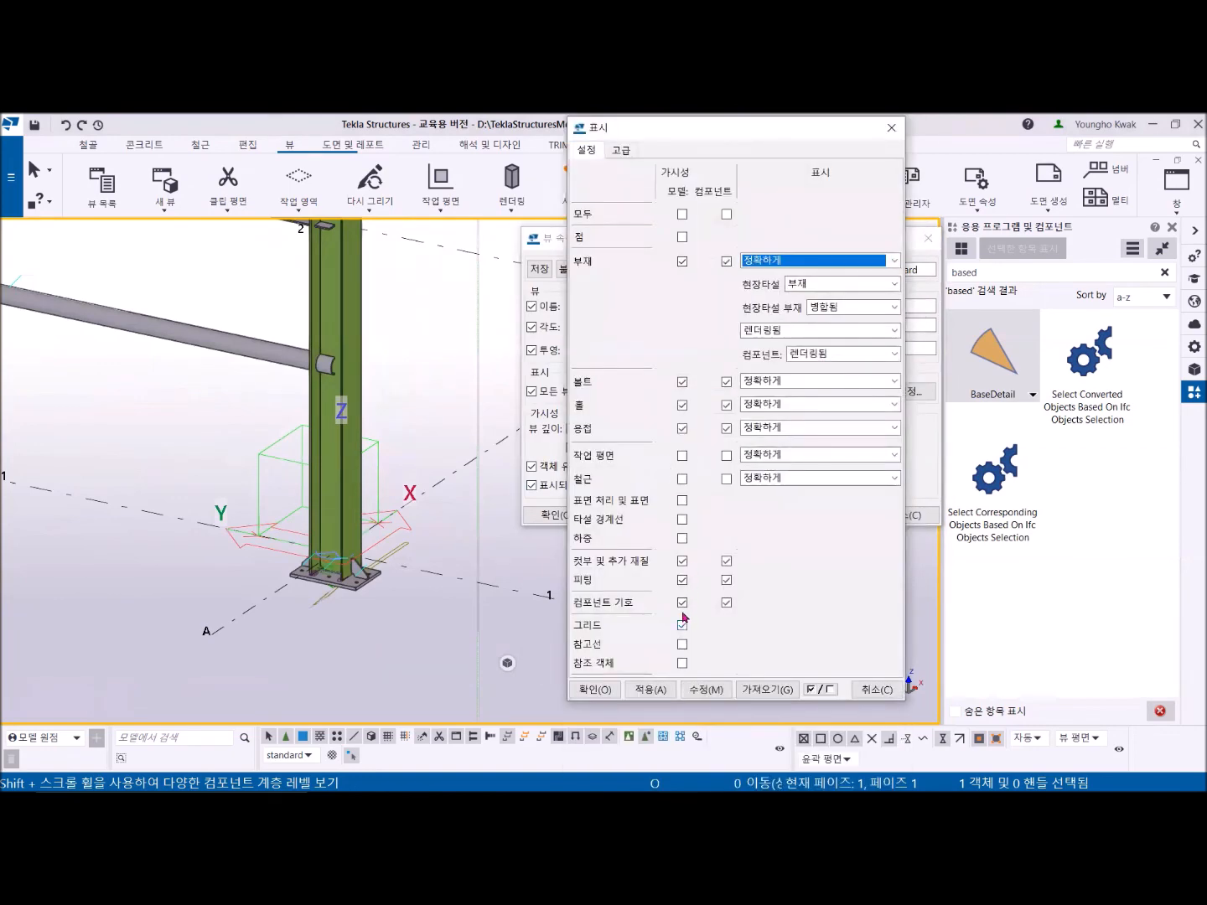
click(683, 580)
click(682, 560)
click(727, 561)
click(727, 580)
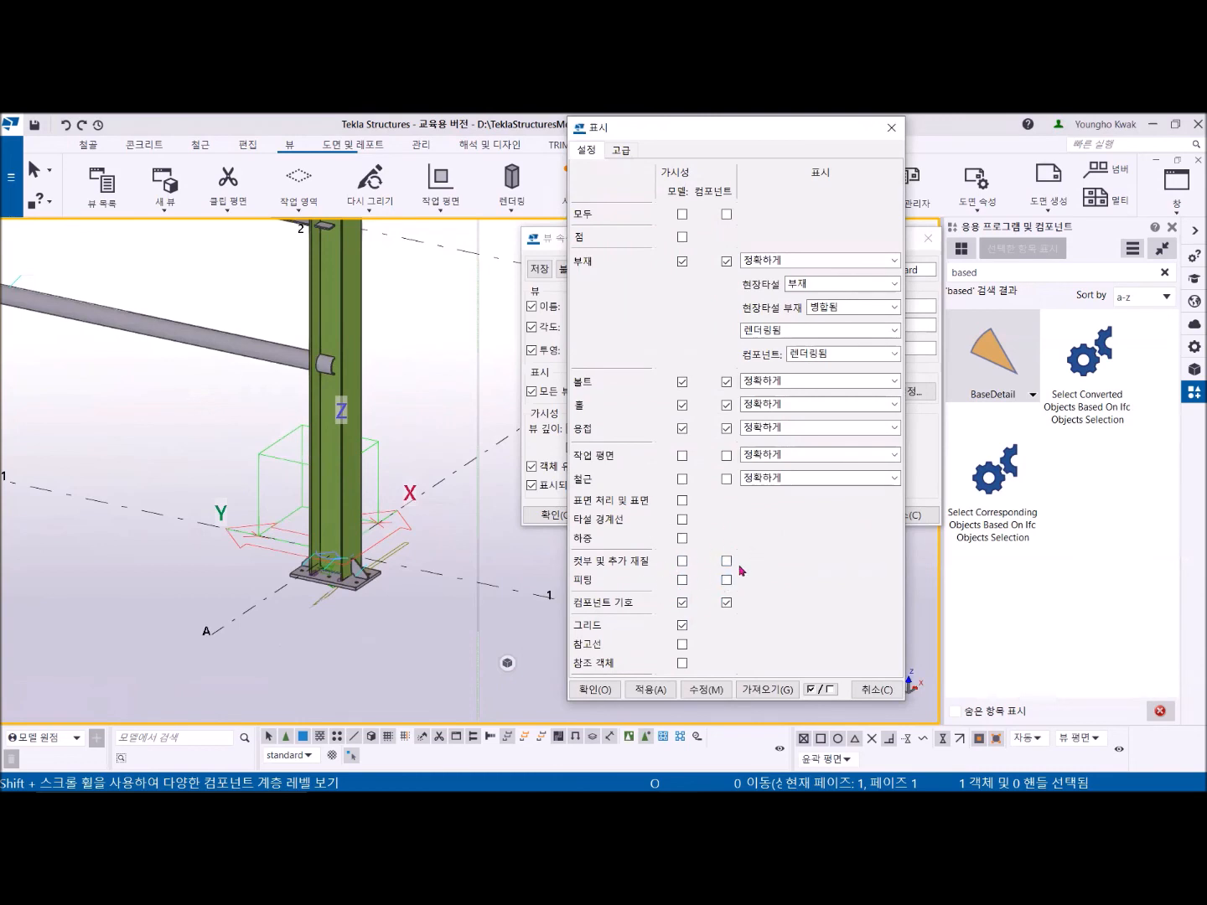
click(706, 690)
click(595, 689)
click(683, 516)
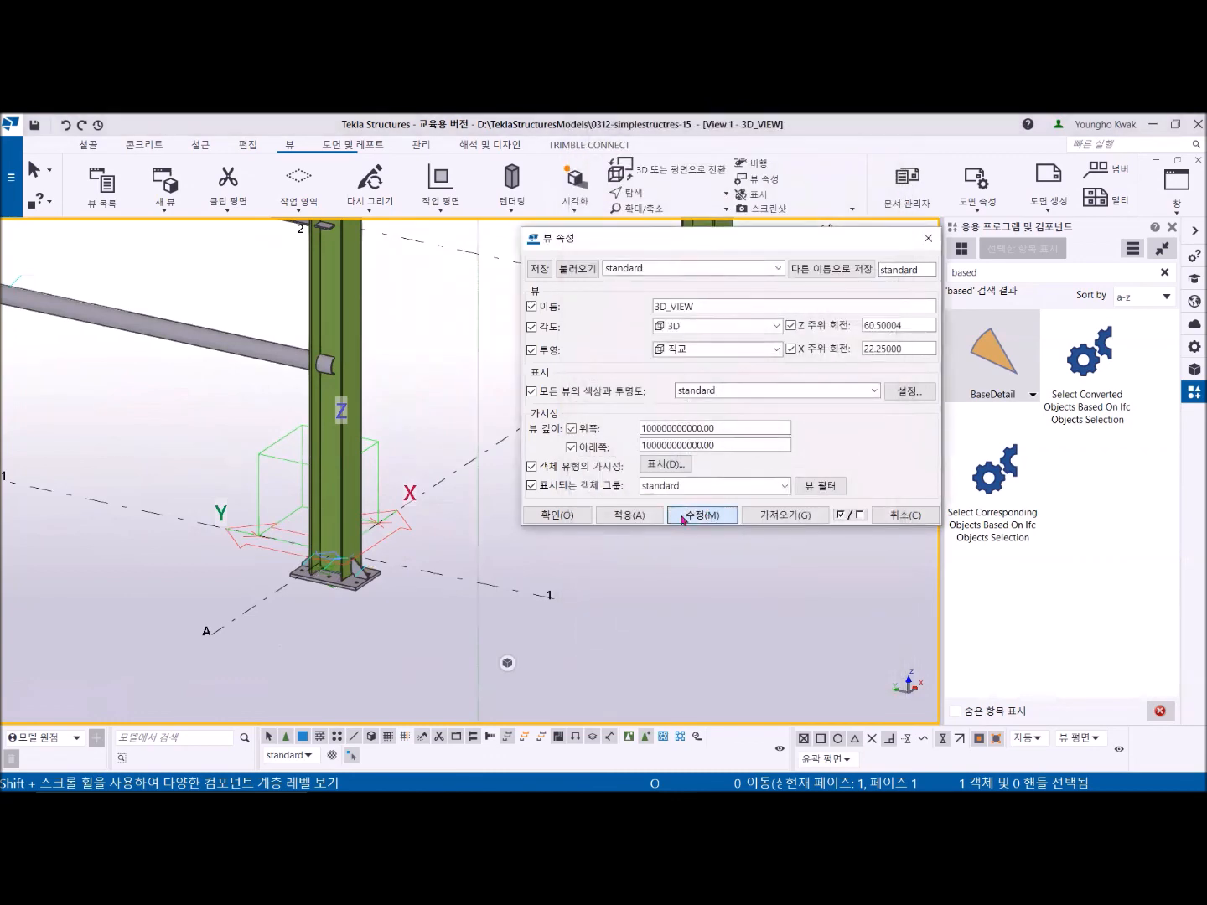
click(557, 515)
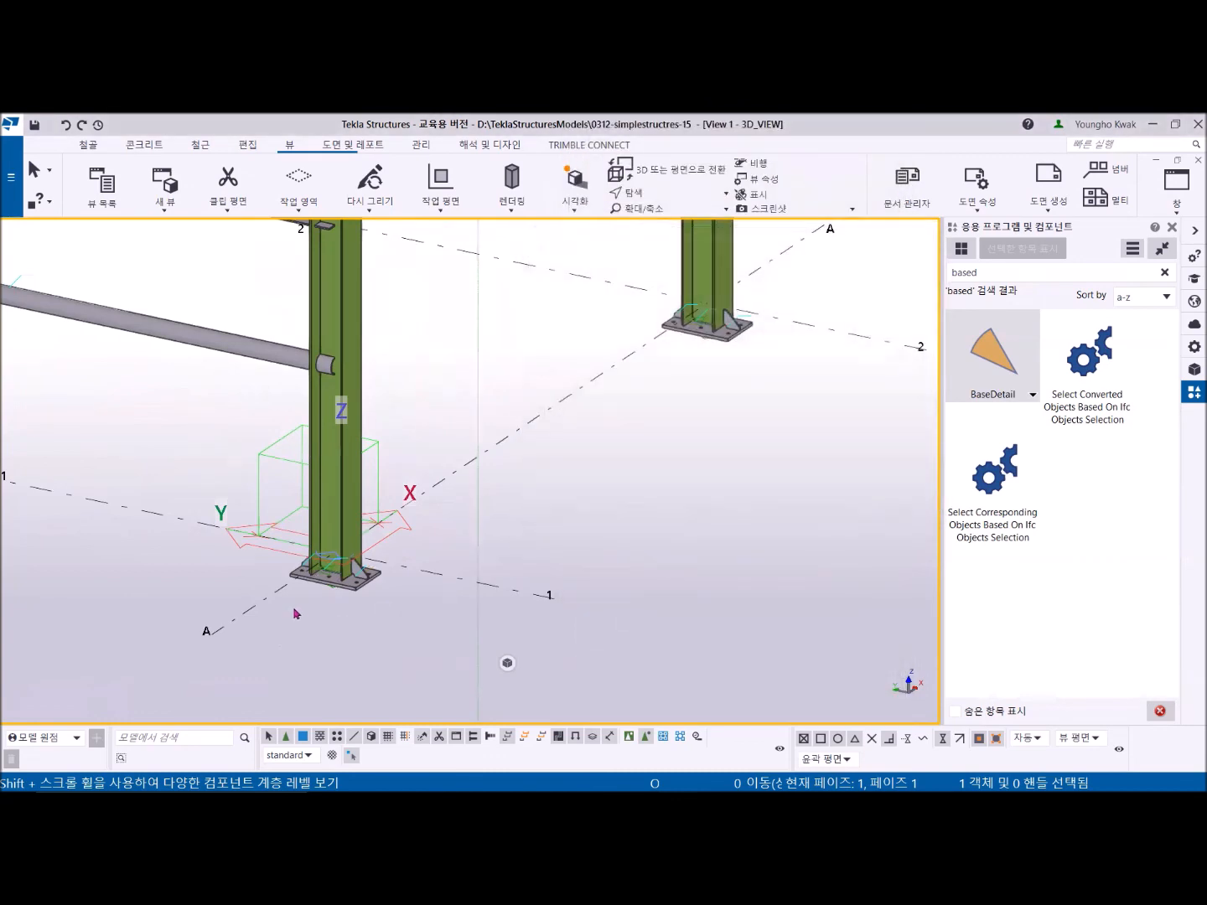
scroll(281, 579, up, 3)
middle_drag(507, 587, 373, 533)
scroll(413, 492, down, 1)
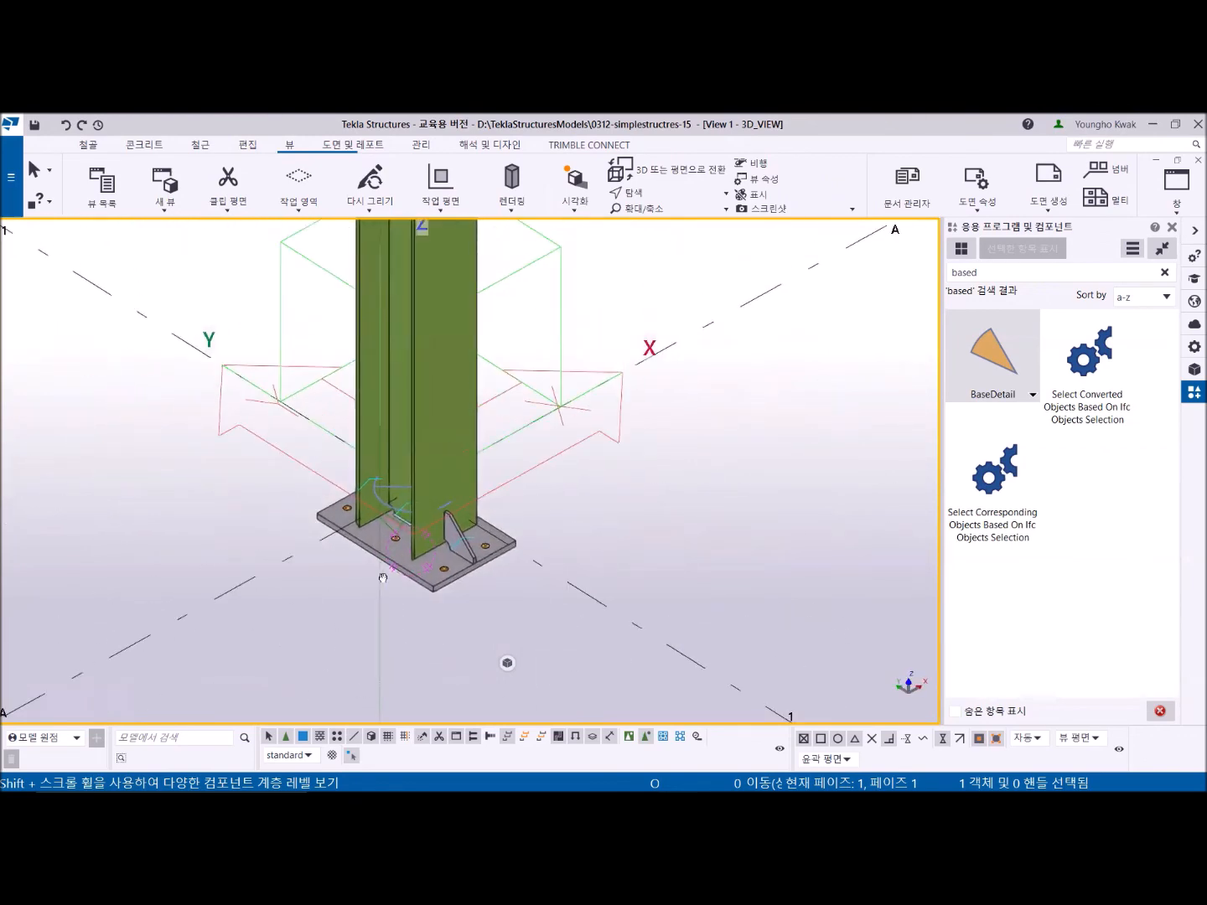